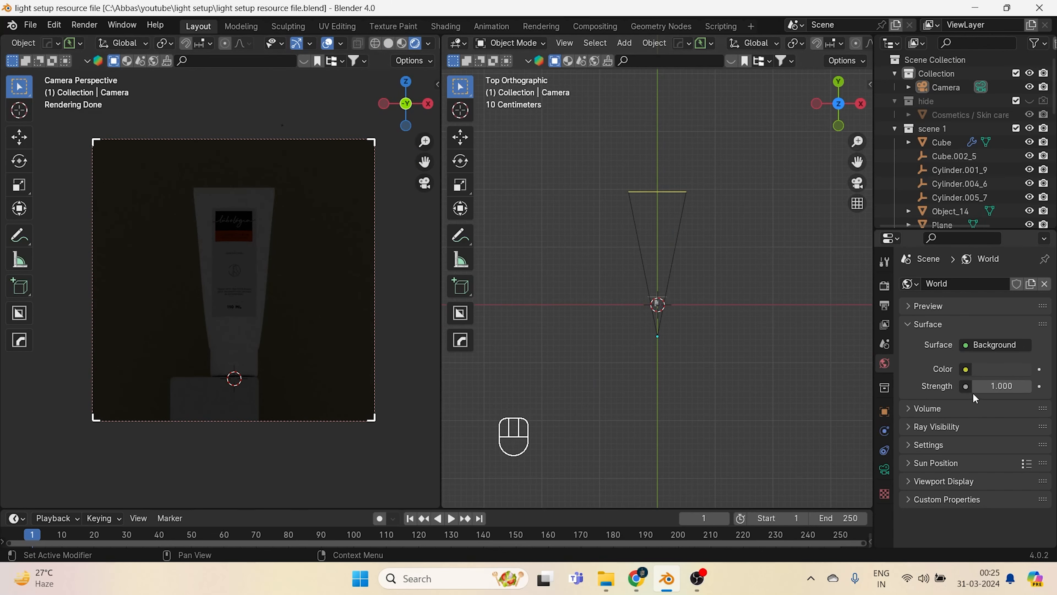
- Set the world background strength to 0
{"action": "left_click_drag", "start_coordinate": [1005, 386], "coordinate": [987, 386]}
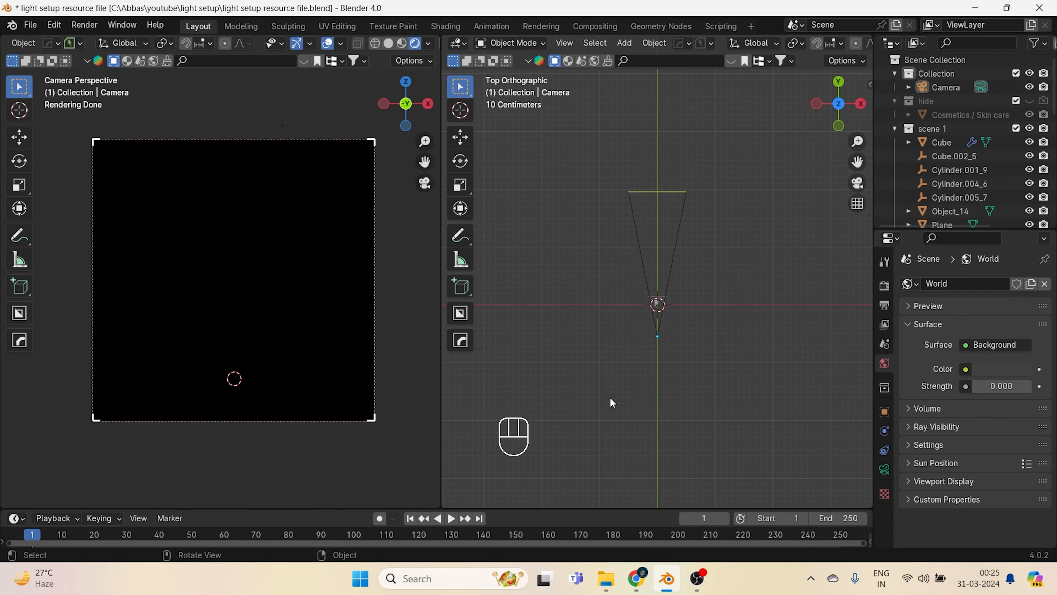
- Add a plane mesh at the world origin and scale it down
{"action": "scroll", "coordinate": [610, 387], "scroll_direction": "up", "scroll_amount": 2}
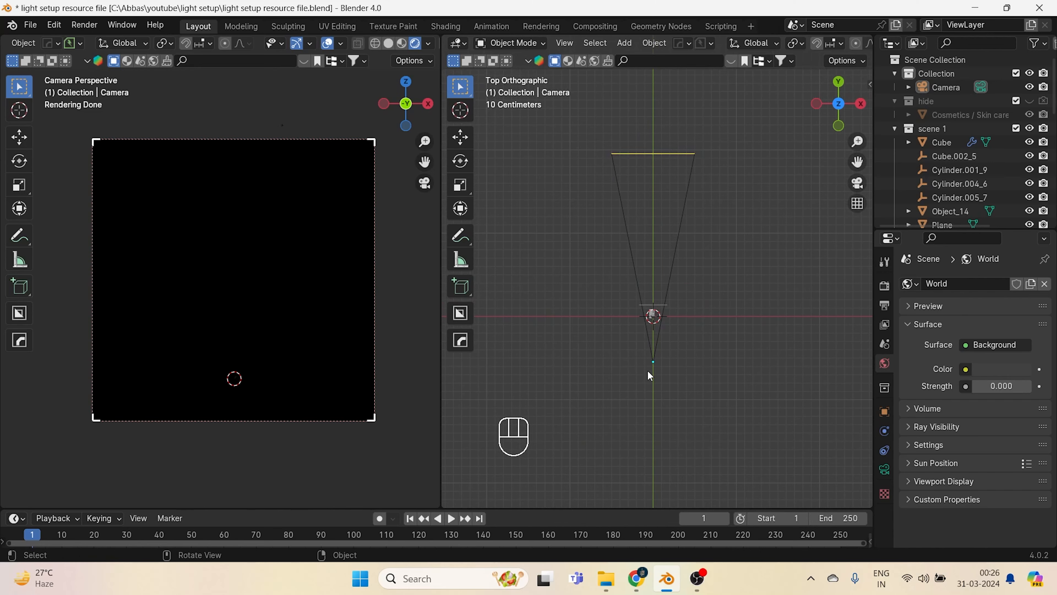
{"action": "key", "text": "KP_1"}
{"action": "key", "text": "KP_7"}
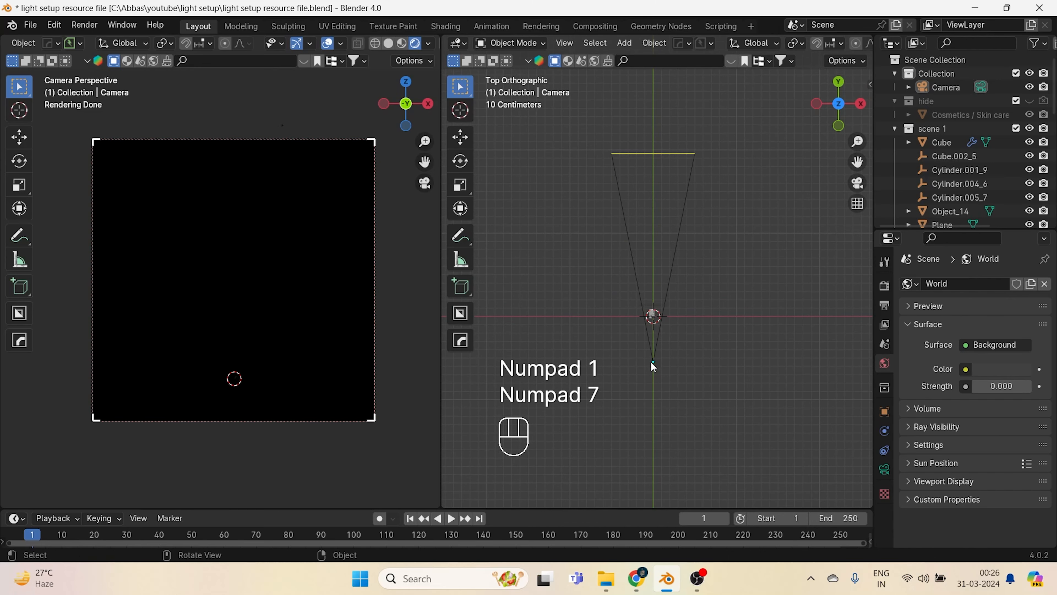
{"action": "middle_click_drag", "start_coordinate": [653, 366], "coordinate": [659, 325], "text": "shift"}
{"action": "key", "text": "shift+a"}
{"action": "mouse_move", "coordinate": [549, 113]}
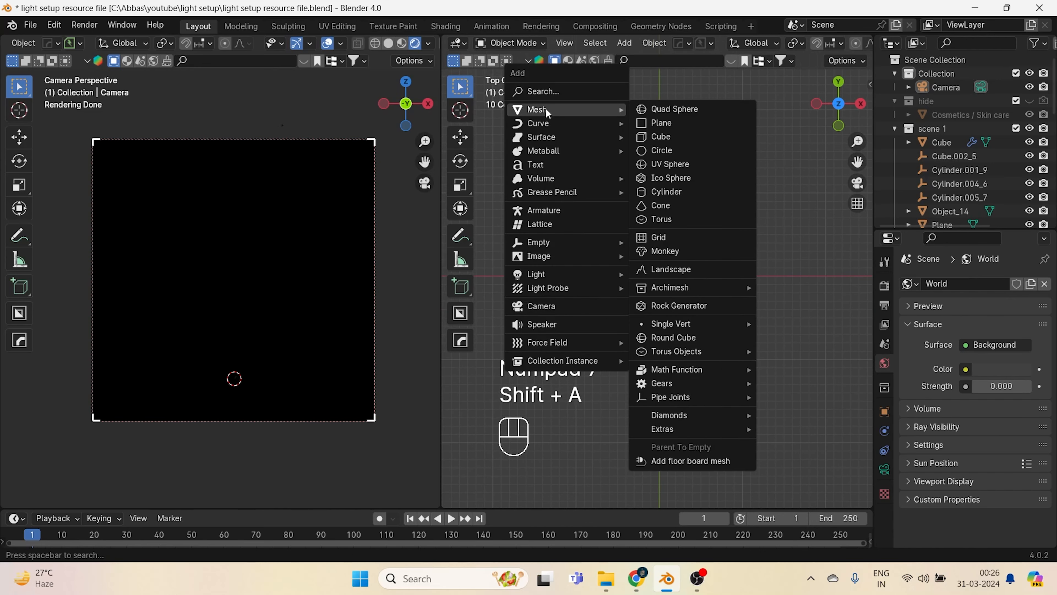
{"action": "left_click", "coordinate": [661, 123]}
{"action": "key", "text": "s"}
{"action": "key", "text": "s"}
{"action": "key", "text": "s"}
{"action": "left_click", "coordinate": [702, 300]}
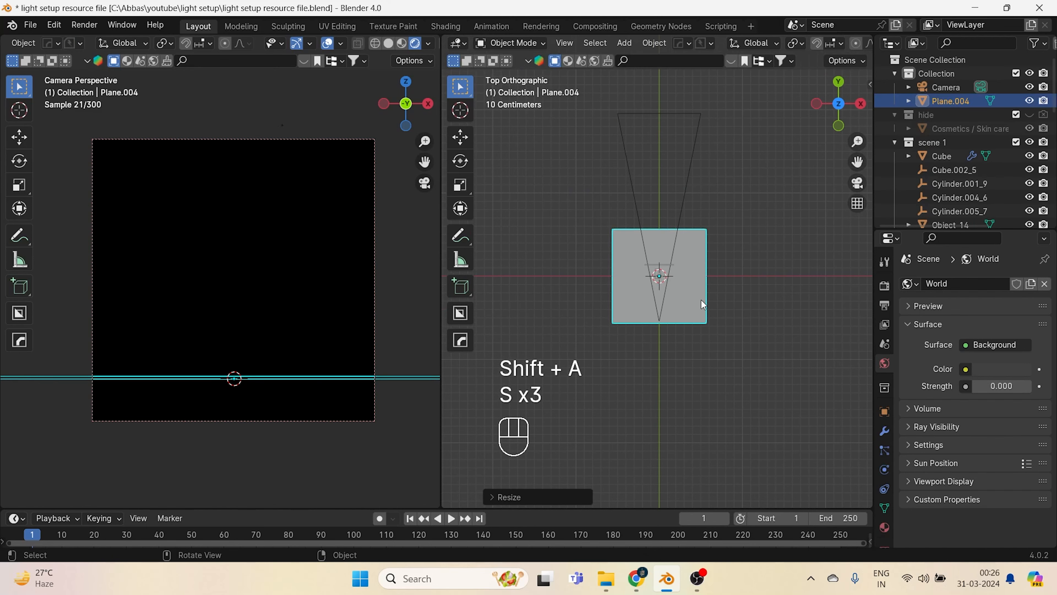
- Stretch the plane along Y to about 1.5 times its width and enlarge it slightly overall
{"action": "key", "text": "s"}
{"action": "key", "text": "y"}
{"action": "key", "text": "y"}
{"action": "key", "text": "y"}
{"action": "key", "text": "y"}
{"action": "key", "text": "y"}
{"action": "key", "text": "y"}
{"action": "left_click", "coordinate": [696, 321]}
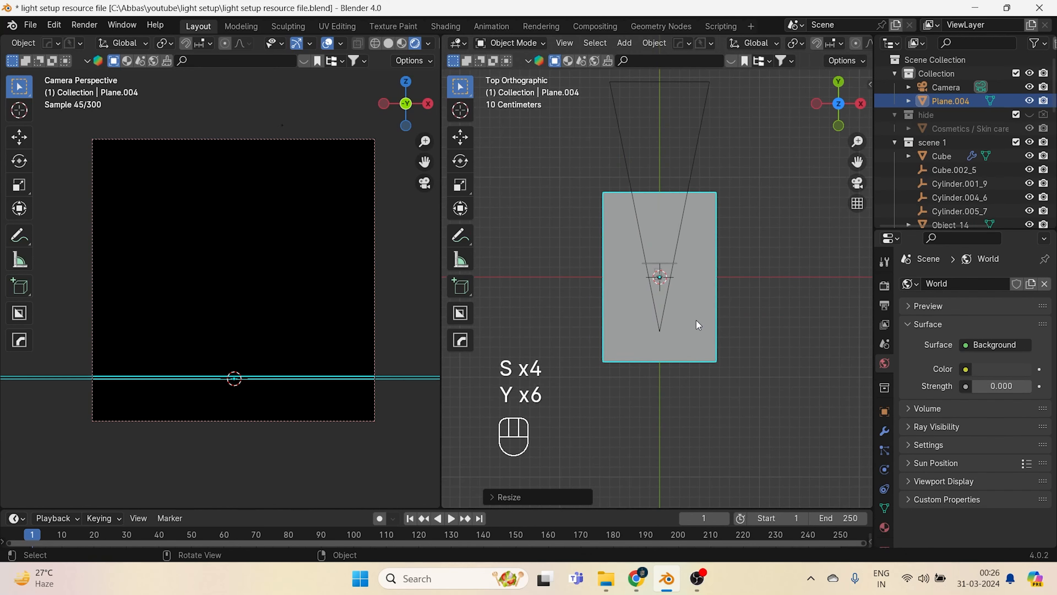
{"action": "key", "text": "s"}
{"action": "left_click", "coordinate": [701, 325]}
- Divide the plane into many narrow lengthwise strips with evenly spaced loop cuts
{"action": "key", "text": "Tab"}
{"action": "key", "text": "ctrl+r"}
{"action": "scroll", "coordinate": [639, 200], "scroll_direction": "up", "scroll_amount": 8}
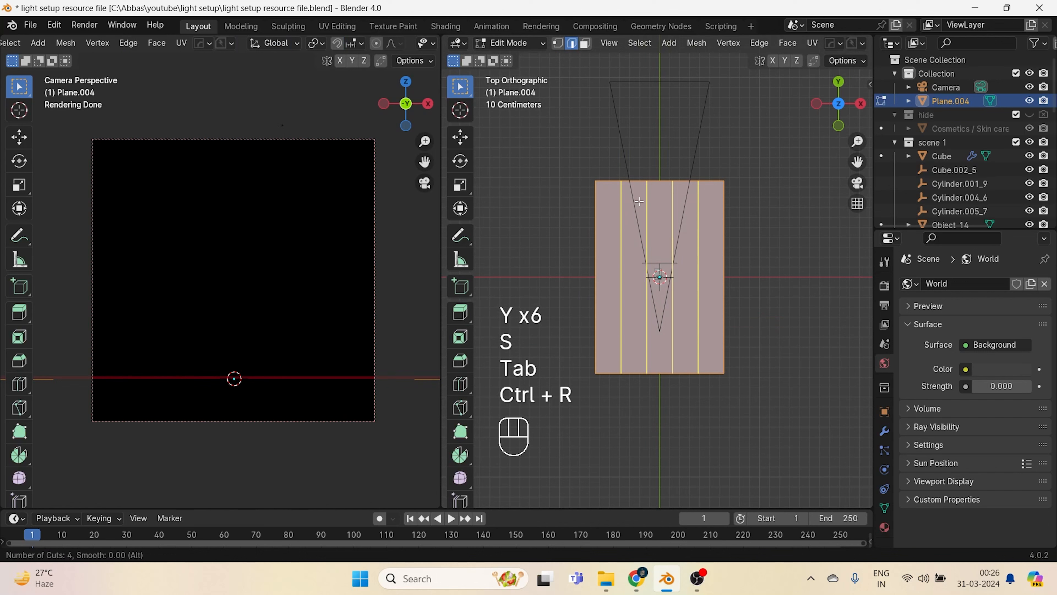
{"action": "scroll", "coordinate": [639, 201], "scroll_direction": "up", "scroll_amount": 20}
{"action": "double_click", "coordinate": [639, 201]}
{"action": "key", "text": "Tab"}
- Extrude all of the plane's geometry along Z by about 0.07 m to form a thin slab
{"action": "scroll", "coordinate": [651, 314], "scroll_direction": "up", "scroll_amount": 2}
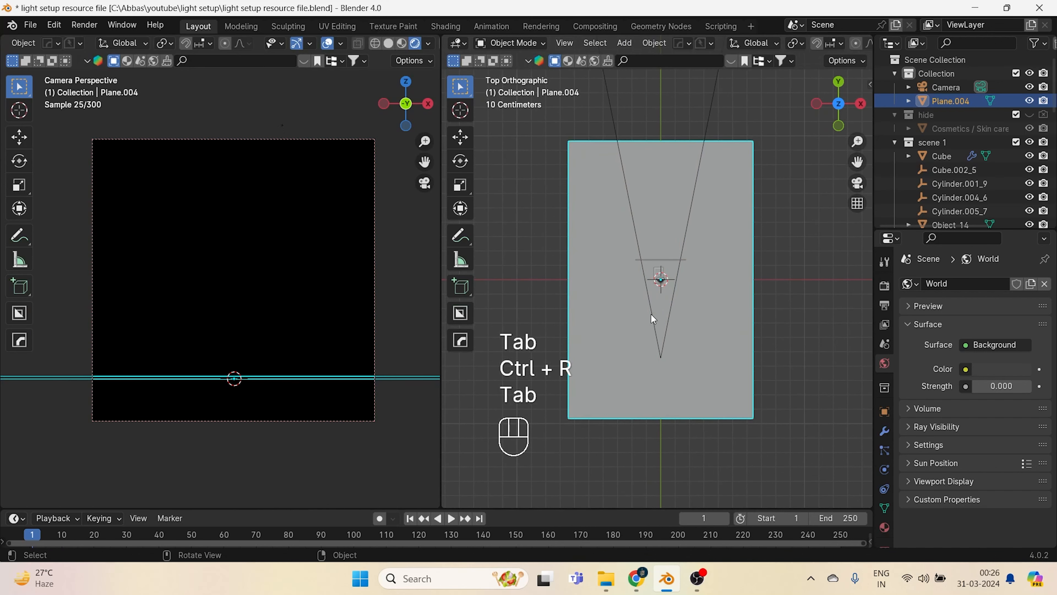
{"action": "key", "text": "Tab"}
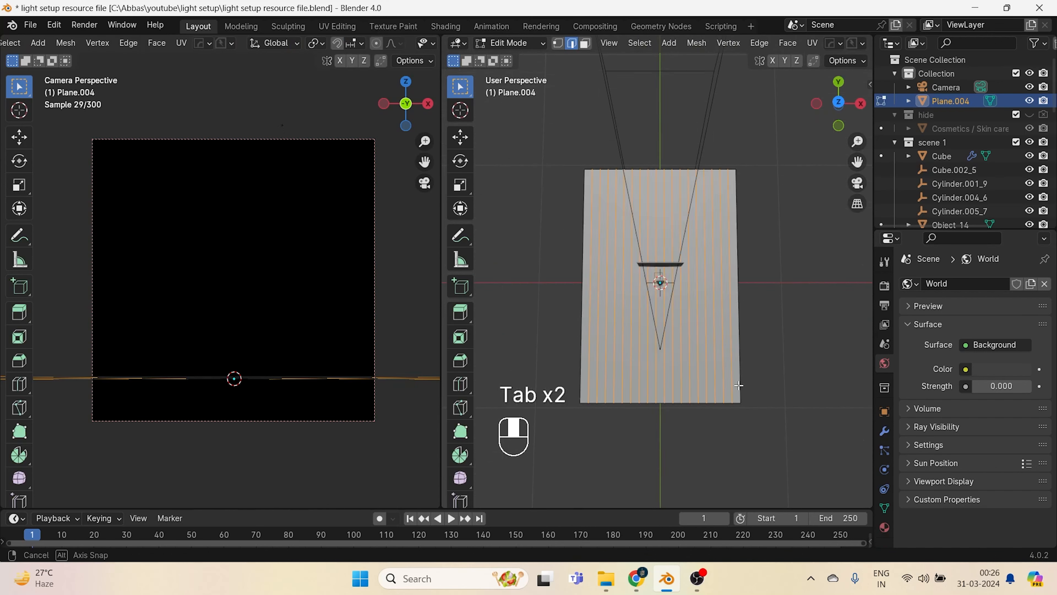
{"action": "middle_click_drag", "start_coordinate": [753, 428], "coordinate": [733, 375]}
{"action": "key", "text": "a"}
{"action": "key", "text": "e"}
{"action": "key", "text": "z"}
{"action": "key", "text": "z"}
{"action": "key", "text": "z"}
{"action": "key", "text": "z"}
{"action": "key", "text": "z"}
{"action": "key", "text": "z"}
{"action": "key", "text": "z"}
{"action": "key", "text": "z"}
{"action": "key", "text": "z"}
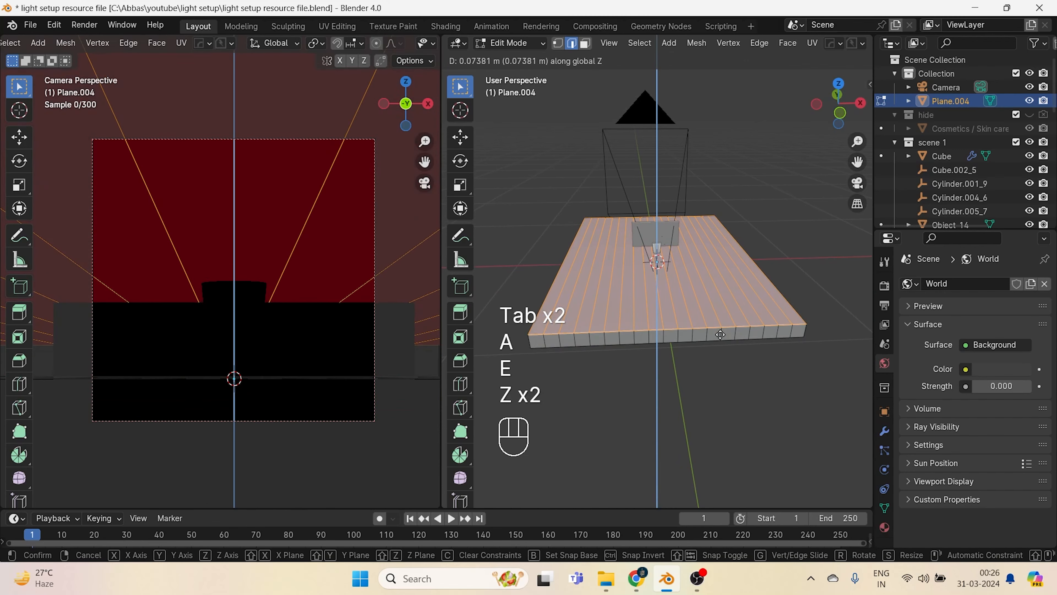
{"action": "left_click", "coordinate": [720, 338]}
{"action": "key", "text": "Tab"}
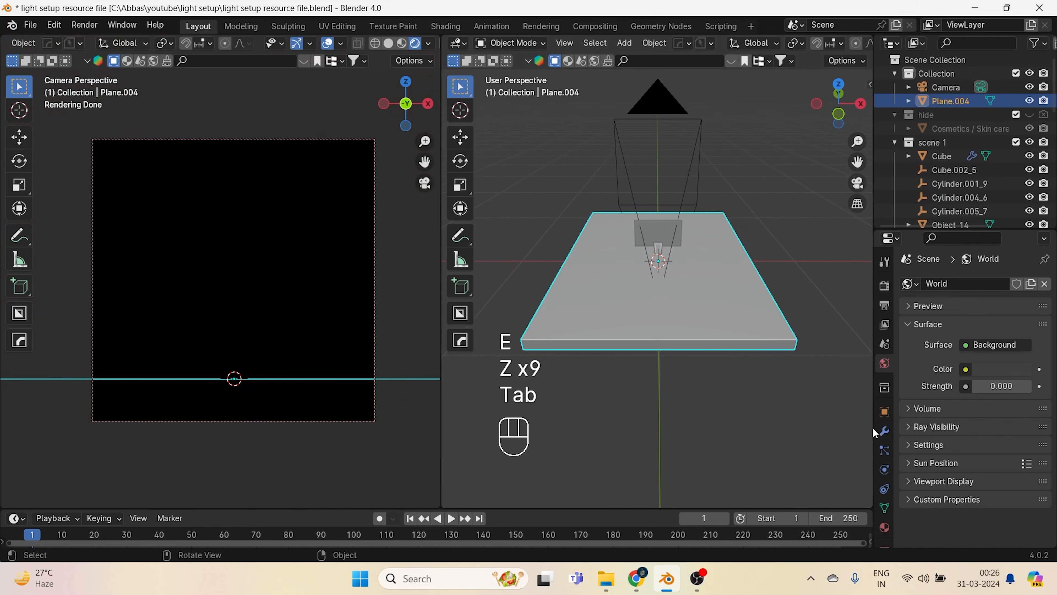
- Add a Wireframe modifier to the slab
{"action": "left_click", "coordinate": [884, 431]}
{"action": "left_click", "coordinate": [954, 284]}
{"action": "left_click", "coordinate": [955, 284]}
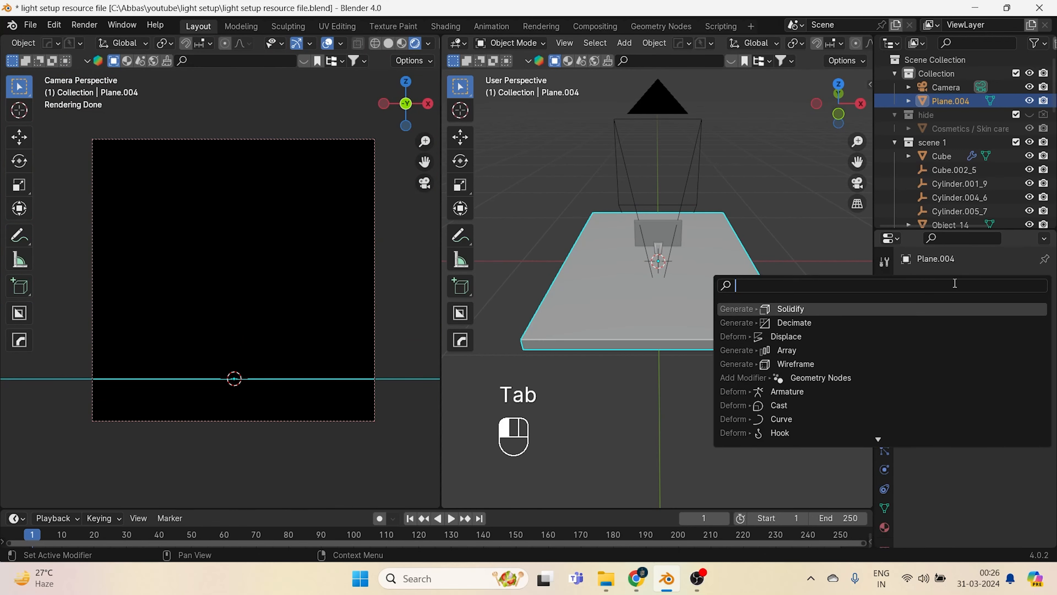
{"action": "type", "text": "wiref"}
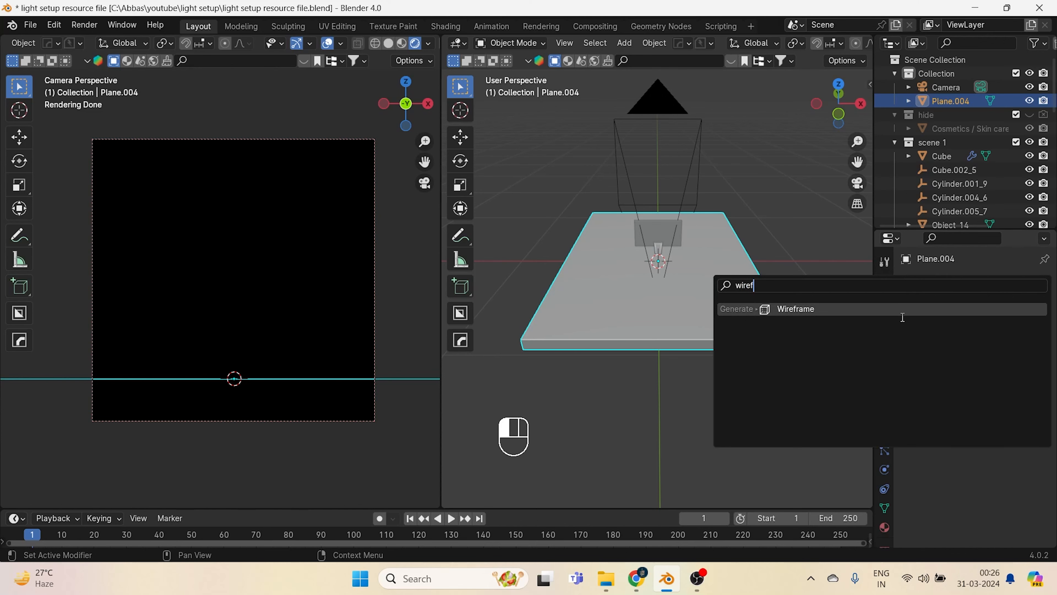
{"action": "left_click", "coordinate": [899, 314]}
- Move the wireframe grid along negative Y until it lies completely behind the camera
{"action": "middle_click_drag", "start_coordinate": [733, 374], "coordinate": [723, 230]}
{"action": "key", "text": "KP_1"}
{"action": "key", "text": "KP_7"}
{"action": "scroll", "coordinate": [725, 335], "scroll_direction": "down", "scroll_amount": 3}
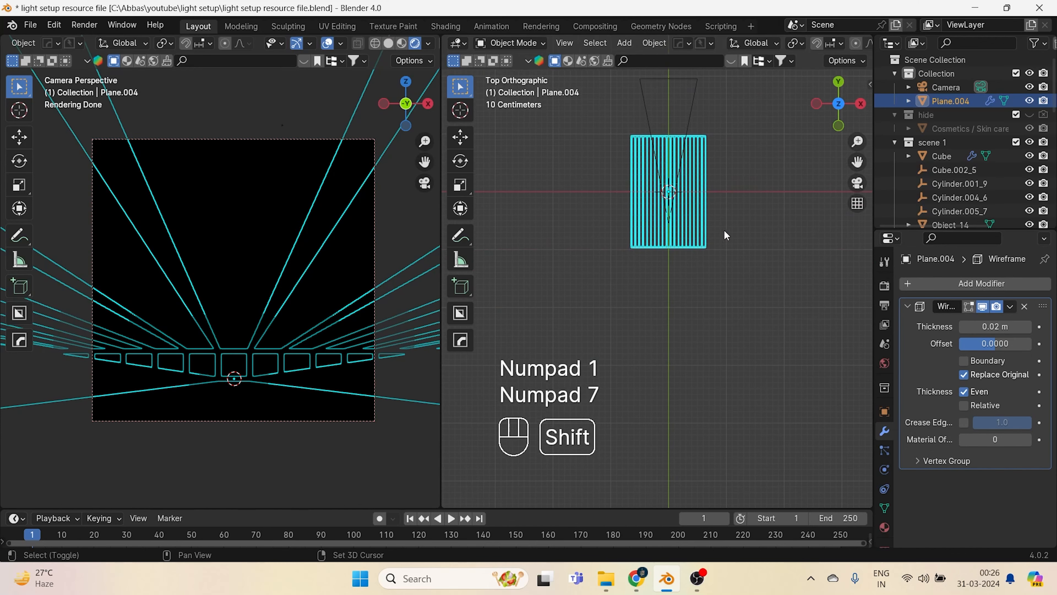
{"action": "key", "text": "g"}
{"action": "key", "text": "y"}
{"action": "key", "text": "y"}
{"action": "key", "text": "y"}
{"action": "key", "text": "y"}
{"action": "left_click", "coordinate": [710, 307]}
- Rotate the wireframe grid 90° about X so it stands upright
{"action": "key", "text": "r"}
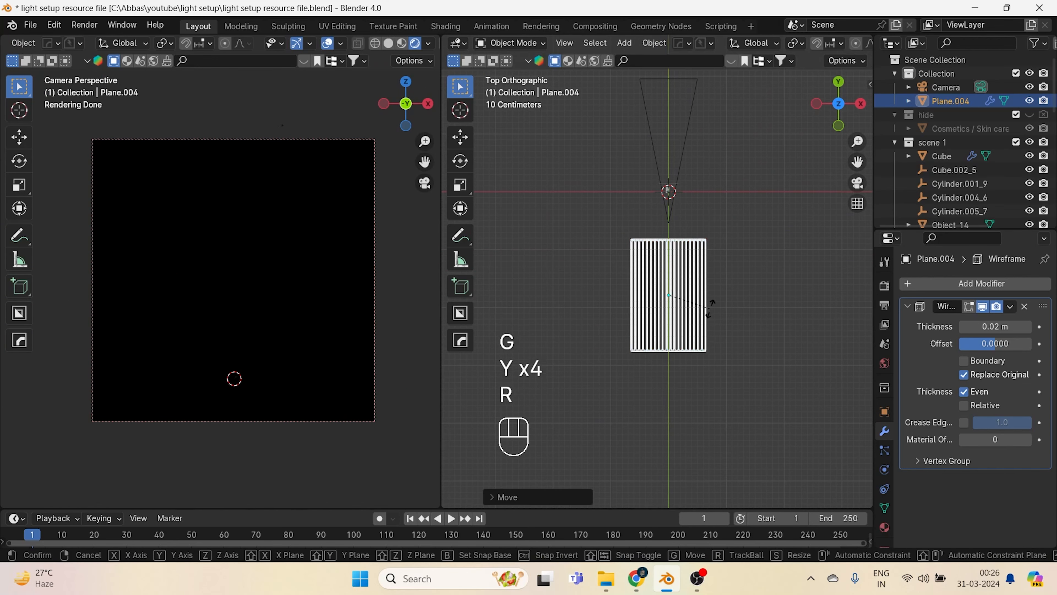
{"action": "key", "text": "x"}
{"action": "key", "text": "KP_9"}
{"action": "key", "text": "KP_0"}
{"action": "key", "text": "KP_Enter"}
- Move the upright wireframe grid along Y to bring it closer to the camera
{"action": "key", "text": "KP_1"}
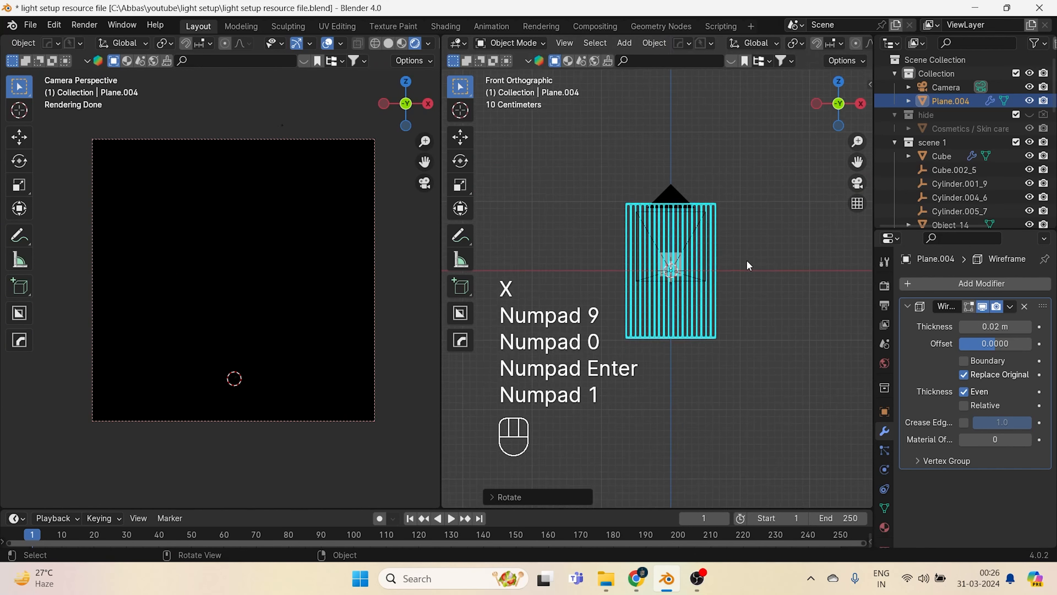
{"action": "middle_click_drag", "start_coordinate": [734, 292], "coordinate": [761, 358]}
{"action": "key", "text": "g"}
{"action": "key", "text": "y"}
{"action": "key", "text": "y"}
{"action": "key", "text": "y"}
{"action": "key", "text": "y"}
{"action": "left_click", "coordinate": [750, 329]}
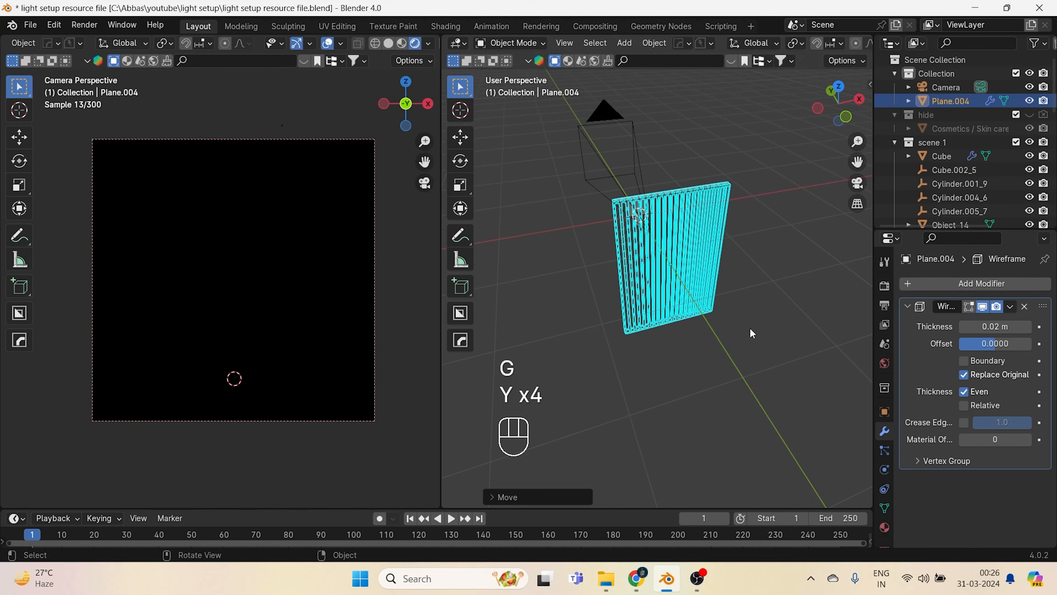
- Add an area light at the world origin
{"action": "key", "text": "KP_1"}
{"action": "key", "text": "KP_7"}
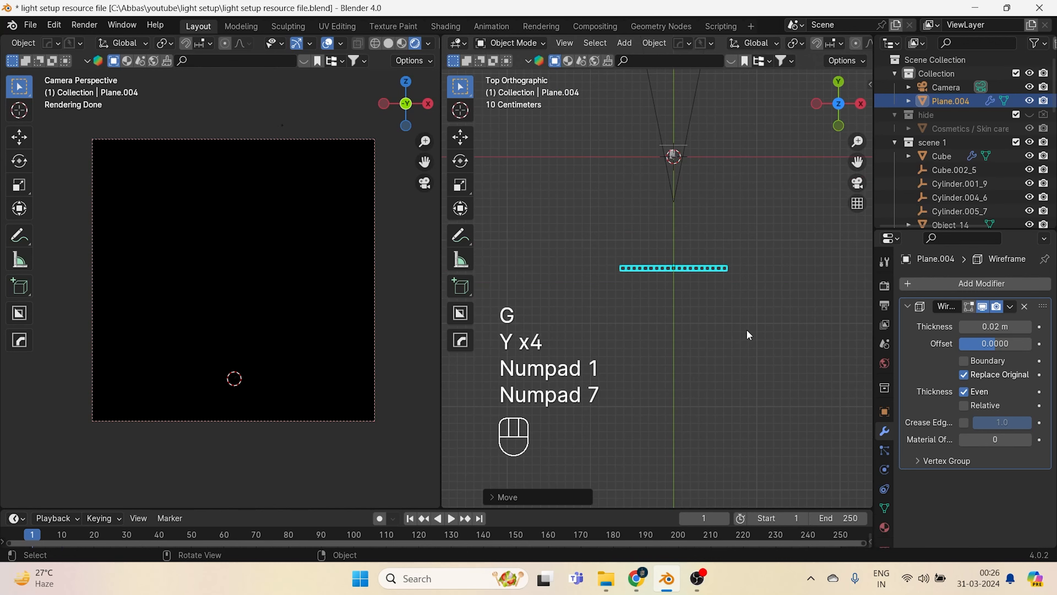
{"action": "middle_click_drag", "start_coordinate": [747, 329], "coordinate": [618, 283], "text": "shift"}
{"action": "key", "text": "shift+a"}
{"action": "mouse_move", "coordinate": [616, 284]}
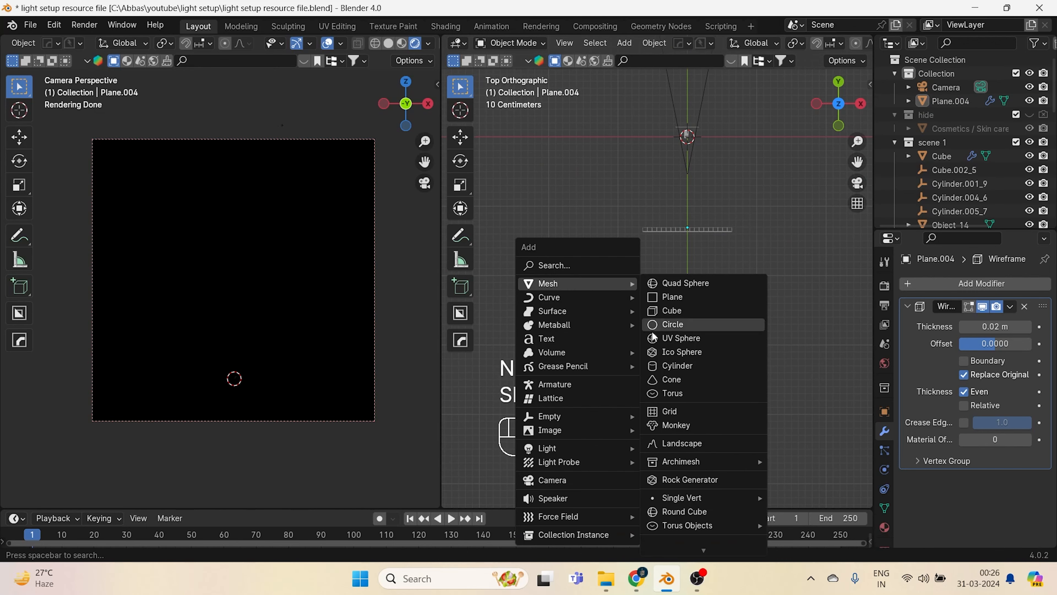
{"action": "mouse_move", "coordinate": [558, 452]}
{"action": "left_click", "coordinate": [662, 494]}
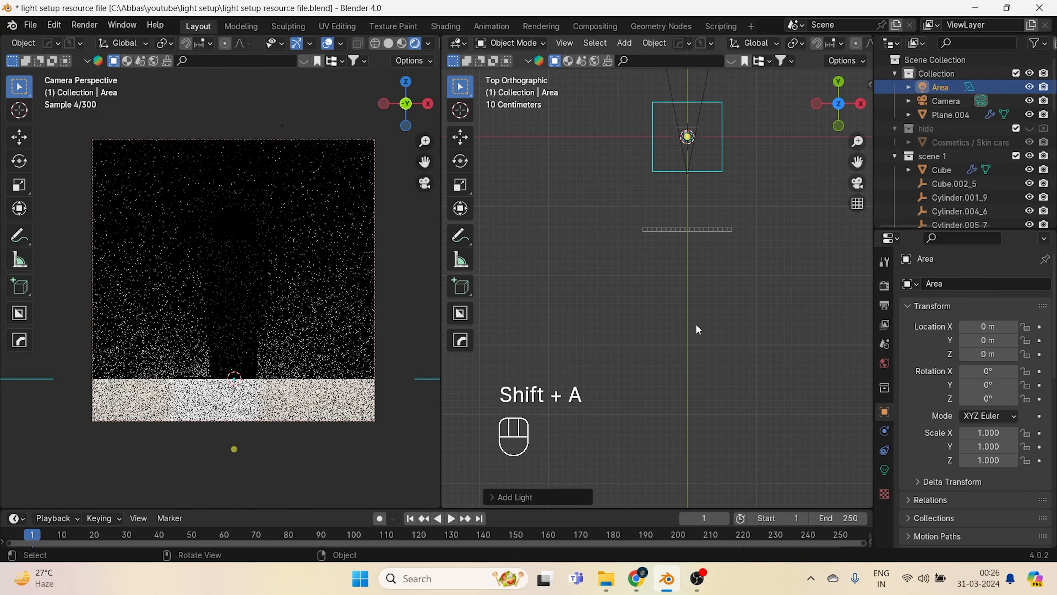
- Move the area light along Y to about -2.36 m, behind the wireframe grid
{"action": "key", "text": "g"}
{"action": "key", "text": "y"}
{"action": "key", "text": "y"}
{"action": "key", "text": "y"}
{"action": "key", "text": "y"}
{"action": "key", "text": "y"}
{"action": "key", "text": "y"}
{"action": "key", "text": "y"}
{"action": "key", "text": "y"}
{"action": "left_click", "coordinate": [684, 299]}
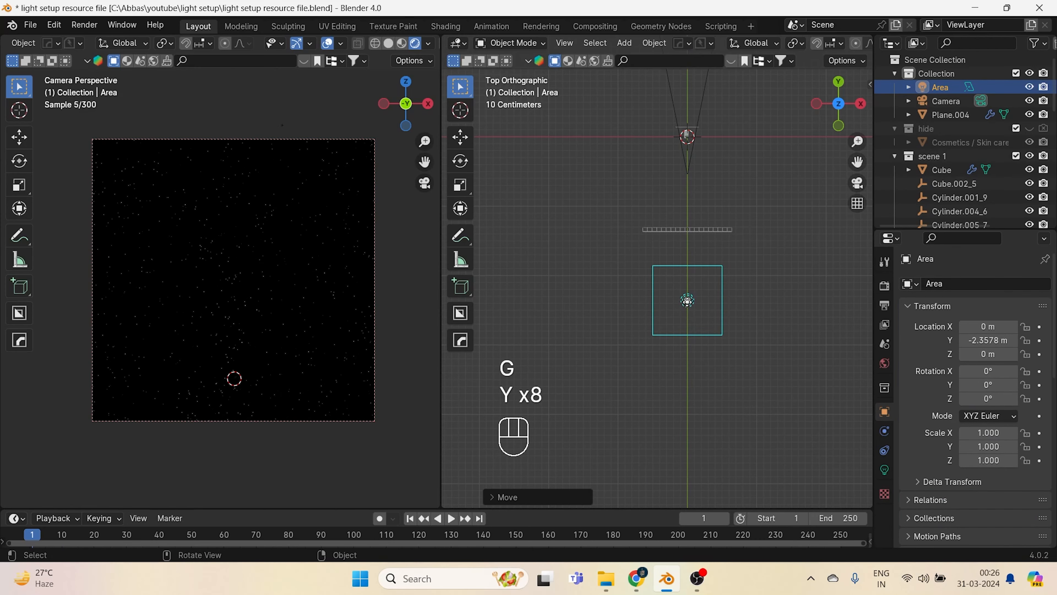
- Rotate the area light 90° about X so it faces the product through the grid
{"action": "key", "text": "r"}
{"action": "key", "text": "x"}
{"action": "key", "text": "KP_9"}
{"action": "key", "text": "KP_0"}
{"action": "key", "text": "KP_Enter"}
- Stretch the area light along global Z by a factor of about 1.99 to match the grid's height
{"action": "key", "text": "KP_1"}
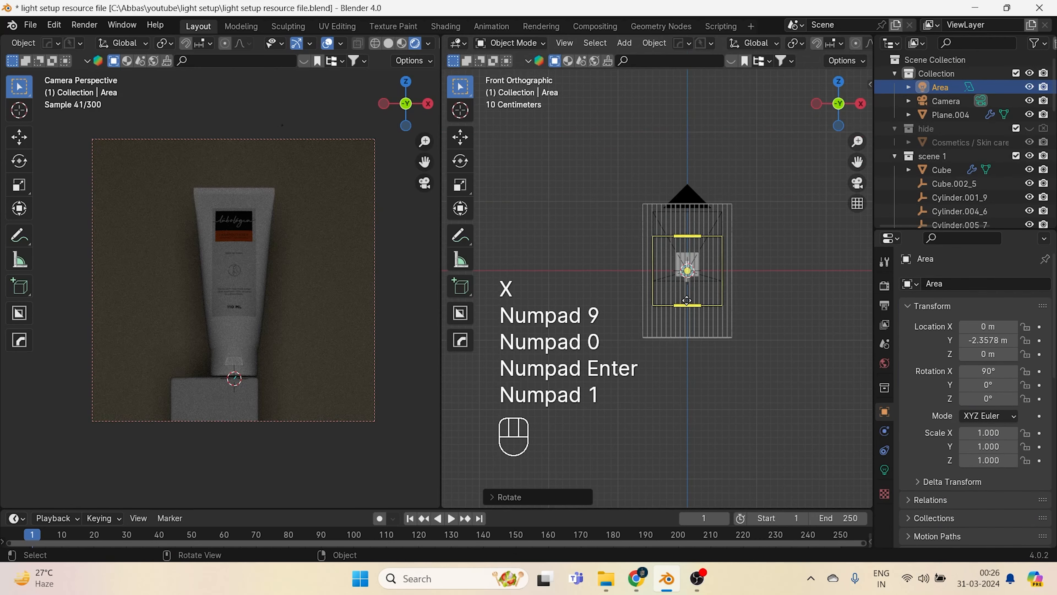
{"action": "key", "text": "s"}
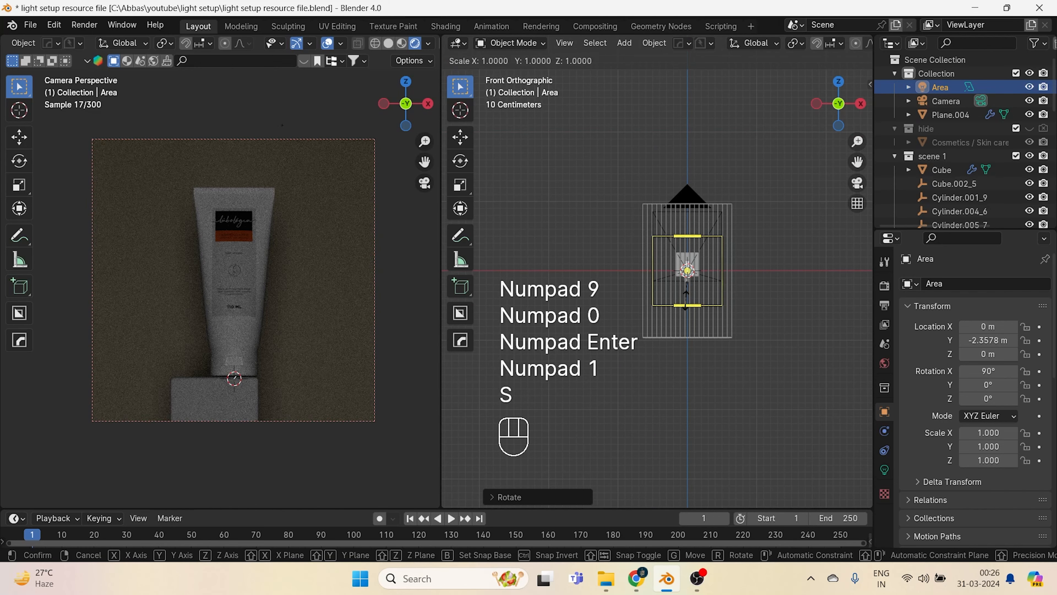
{"action": "key", "text": "z"}
{"action": "key", "text": "z"}
{"action": "key", "text": "z"}
{"action": "key", "text": "z"}
{"action": "key", "text": "z"}
{"action": "key", "text": "z"}
{"action": "key", "text": "z"}
{"action": "key", "text": "z"}
{"action": "key", "text": "z"}
{"action": "key", "text": "z"}
{"action": "key", "text": "z"}
{"action": "key", "text": "z"}
{"action": "key", "text": "z"}
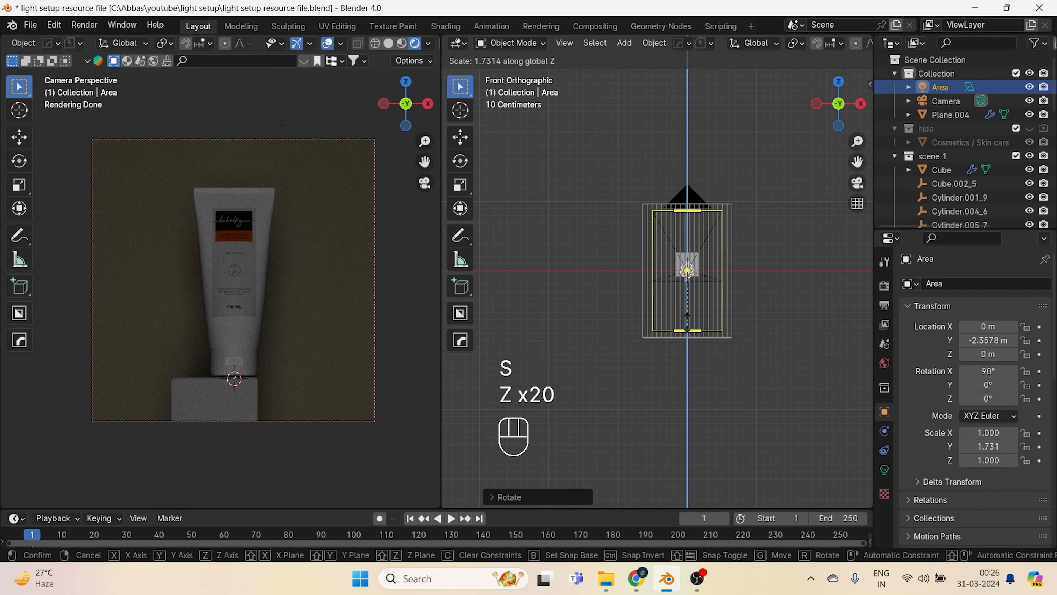
{"action": "key", "text": "z"}
{"action": "key", "text": "z"}
{"action": "key", "text": "z"}
{"action": "key", "text": "z"}
{"action": "key", "text": "z"}
{"action": "key", "text": "z"}
{"action": "key", "text": "z"}
{"action": "key", "text": "z"}
{"action": "key", "text": "z"}
{"action": "key", "text": "z"}
{"action": "left_click", "coordinate": [693, 335]}
- Set the area light's beam spread to 1°
{"action": "middle_click_drag", "start_coordinate": [693, 336], "coordinate": [708, 375]}
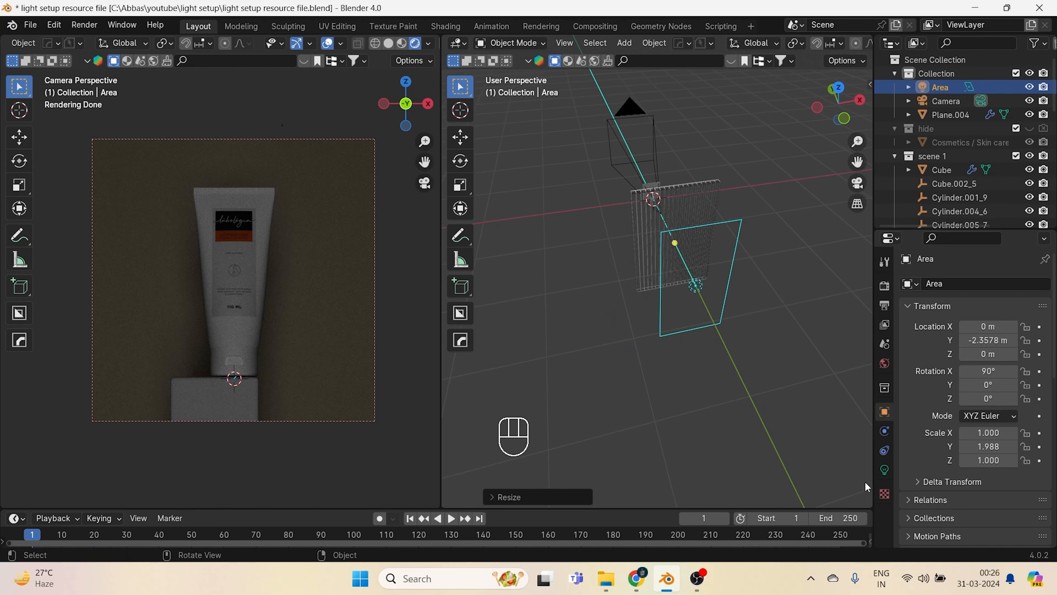
{"action": "left_click", "coordinate": [885, 470]}
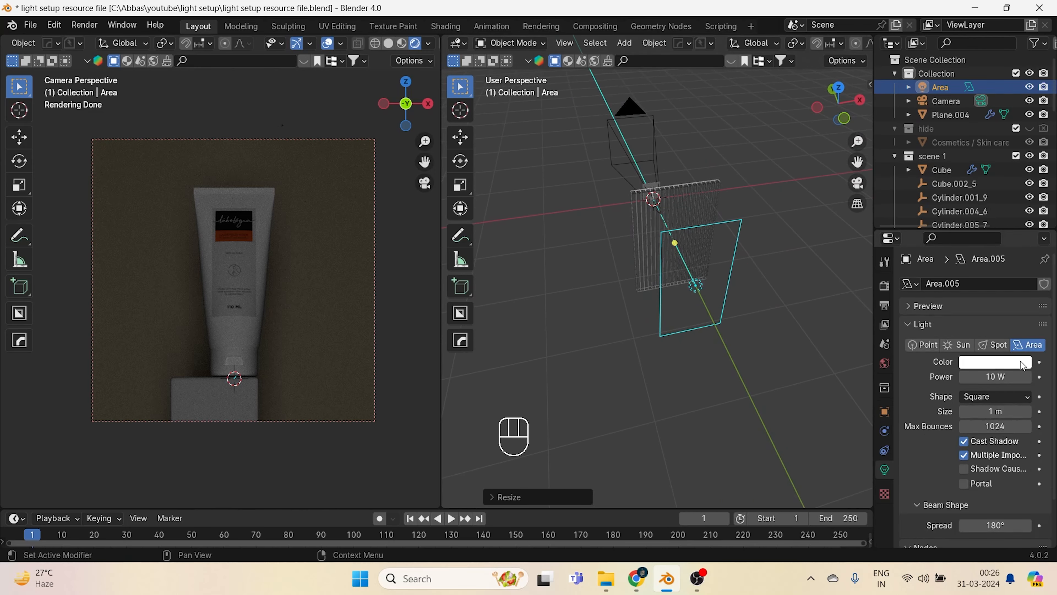
{"action": "scroll", "coordinate": [1007, 450], "scroll_direction": "down", "scroll_amount": 3}
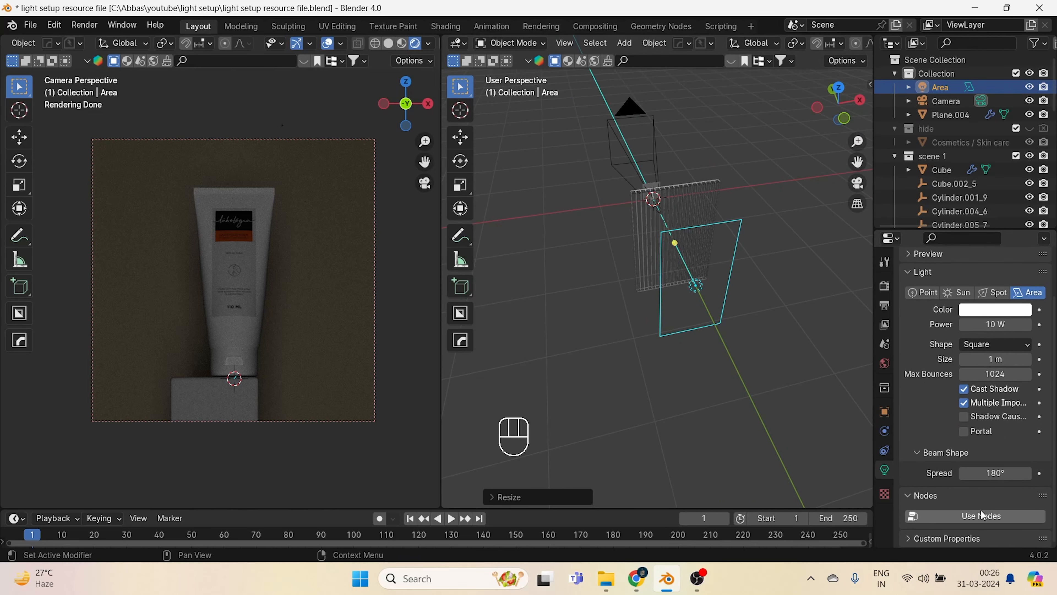
{"action": "left_click", "coordinate": [989, 473]}
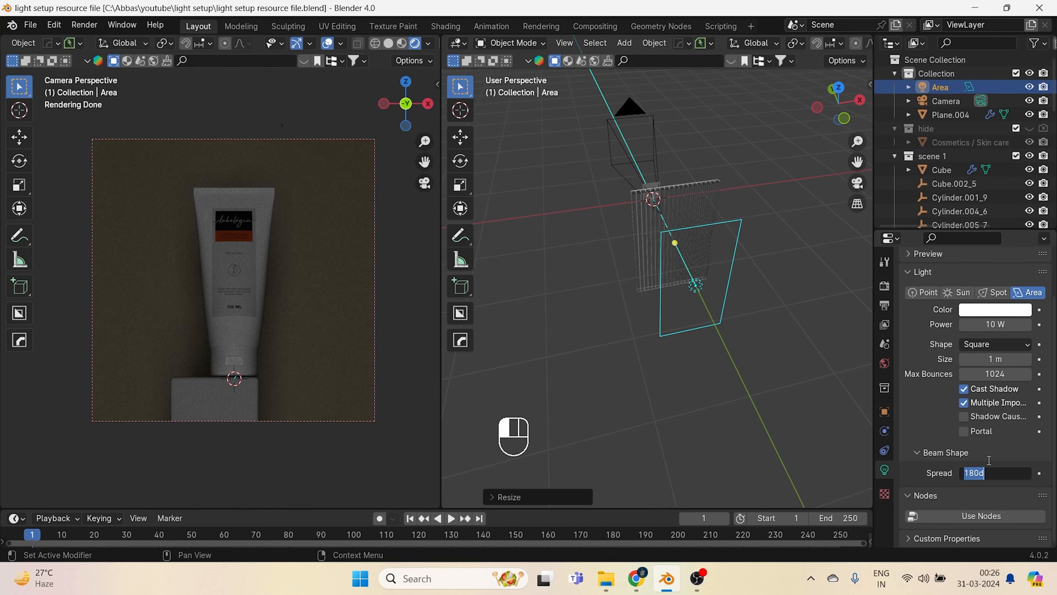
{"action": "key", "text": "Return"}
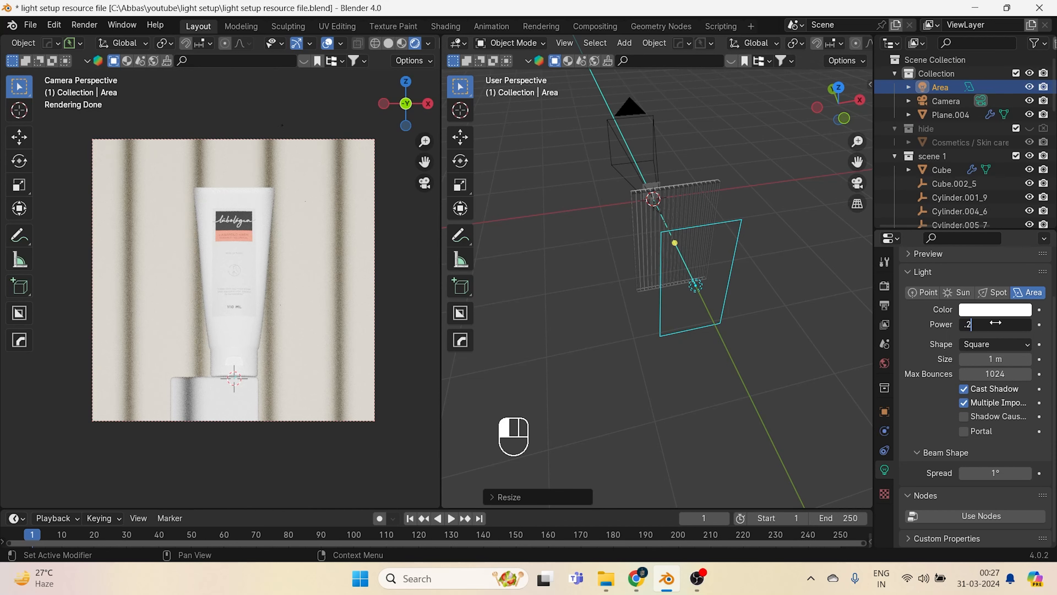
- Try a power of 0.2 W for the area light and settle on 1 W
{"action": "left_click", "coordinate": [996, 324]}
{"action": "type", "text": ".2"}
{"action": "key", "text": "Return"}
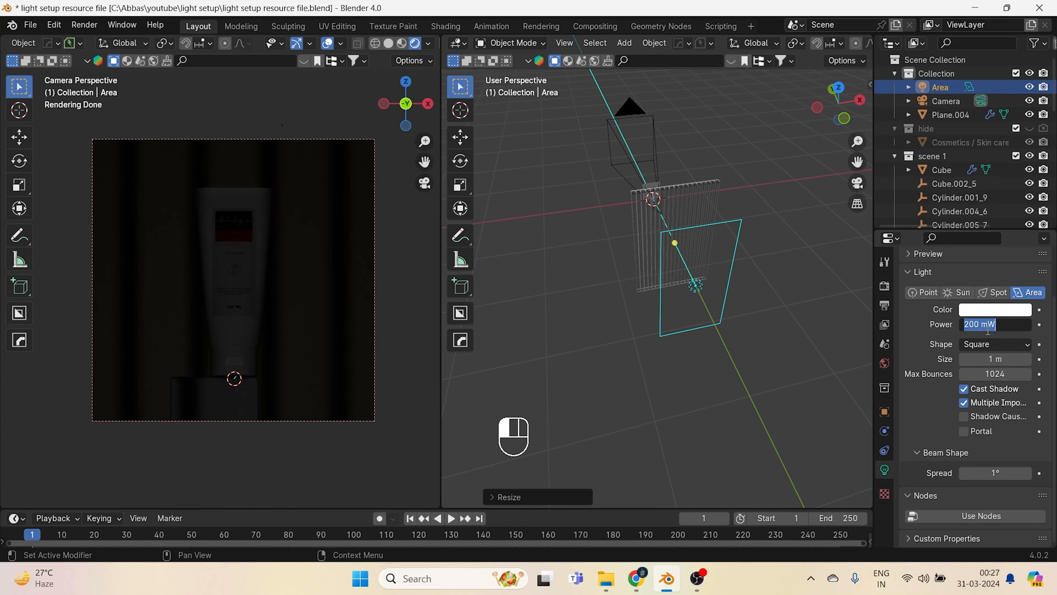
{"action": "key", "text": "Return"}
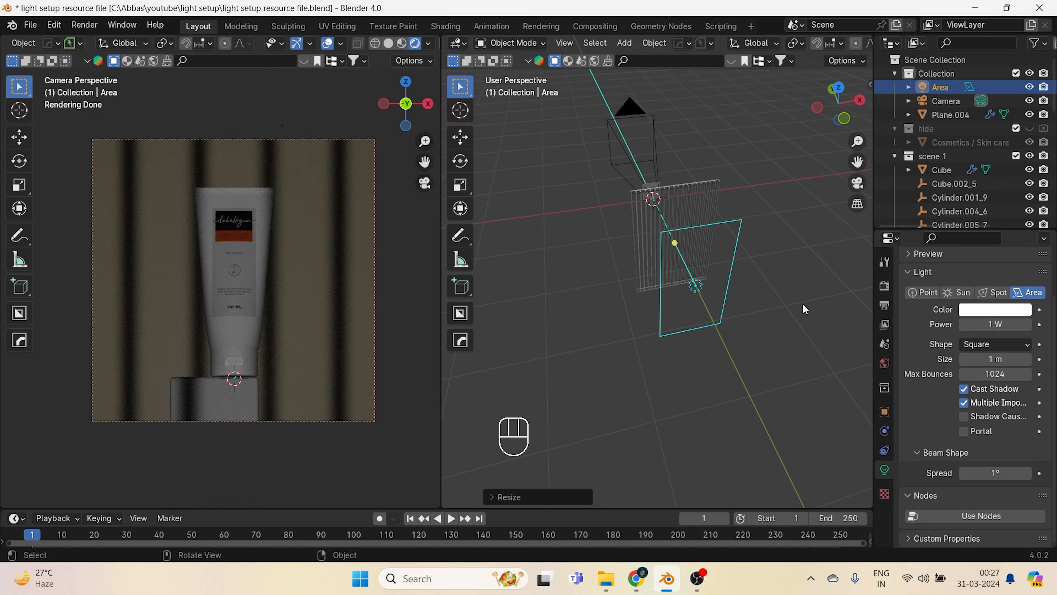
- Narrow the area light along global X to about half its width
{"action": "key", "text": "s"}
{"action": "key", "text": "x"}
{"action": "key", "text": "x"}
{"action": "key", "text": "x"}
{"action": "key", "text": "x"}
{"action": "key", "text": "x"}
{"action": "key", "text": "x"}
{"action": "key", "text": "x"}
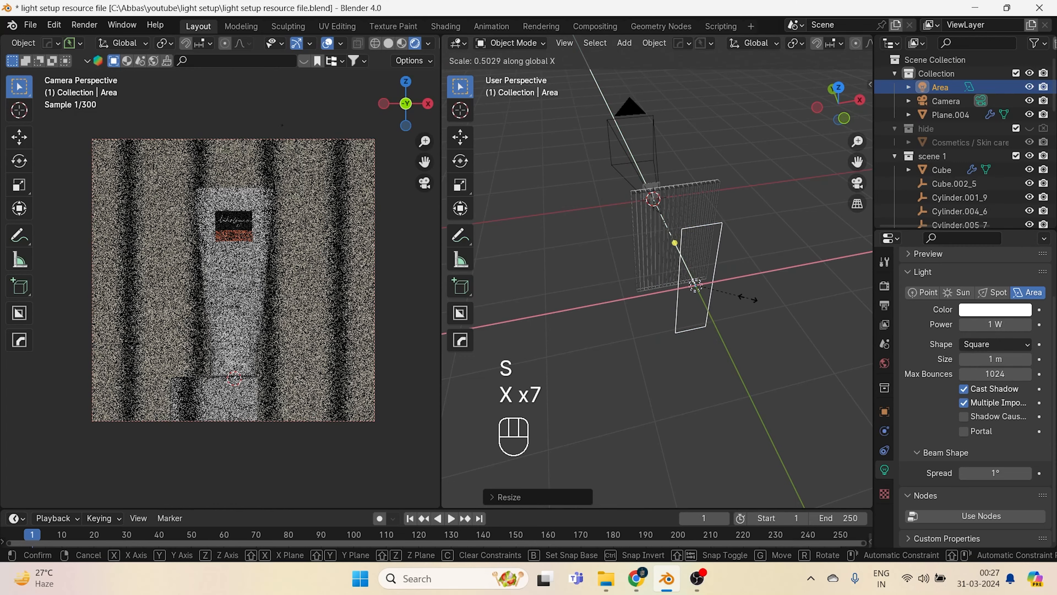
{"action": "key", "text": "x"}
{"action": "key", "text": "x"}
{"action": "key", "text": "x"}
{"action": "key", "text": "x"}
{"action": "key", "text": "x"}
{"action": "key", "text": "x"}
{"action": "key", "text": "x"}
{"action": "key", "text": "x"}
{"action": "key", "text": "x"}
{"action": "key", "text": "x"}
{"action": "key", "text": "x"}
{"action": "key", "text": "x"}
{"action": "key", "text": "x"}
{"action": "key", "text": "x"}
{"action": "key", "text": "x"}
{"action": "key", "text": "x"}
{"action": "key", "text": "x"}
{"action": "key", "text": "x"}
{"action": "key", "text": "x"}
{"action": "key", "text": "x"}
{"action": "key", "text": "x"}
{"action": "key", "text": "x"}
{"action": "key", "text": "x"}
{"action": "key", "text": "x"}
{"action": "key", "text": "x"}
{"action": "key", "text": "x"}
{"action": "key", "text": "x"}
{"action": "left_click", "coordinate": [744, 296]}
- Rotate the area light in the front view so the narrow strip stands diagonally behind the grid
{"action": "key", "text": "KP_1"}
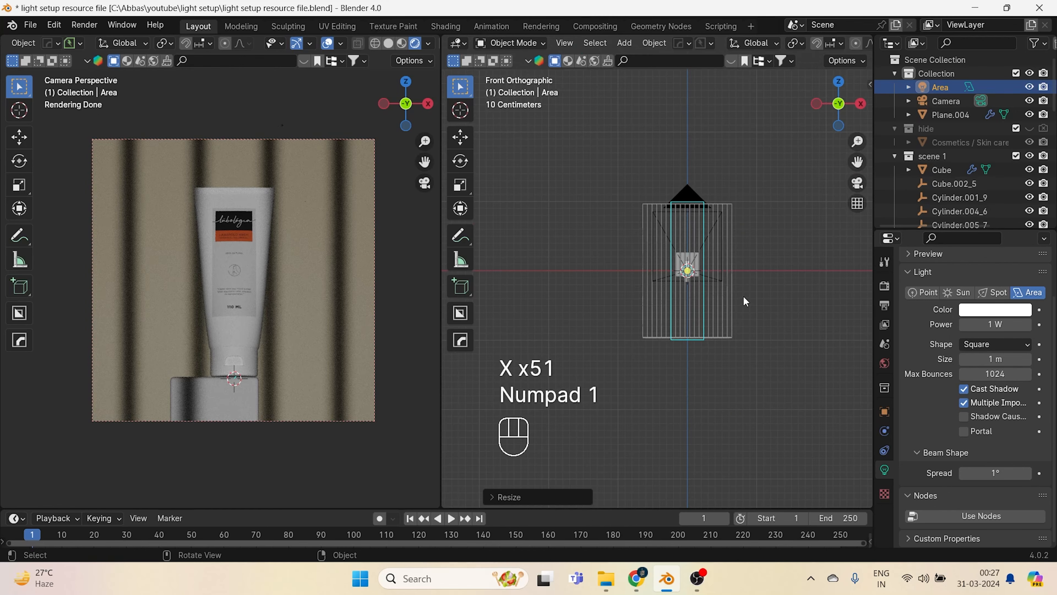
{"action": "key", "text": "r"}
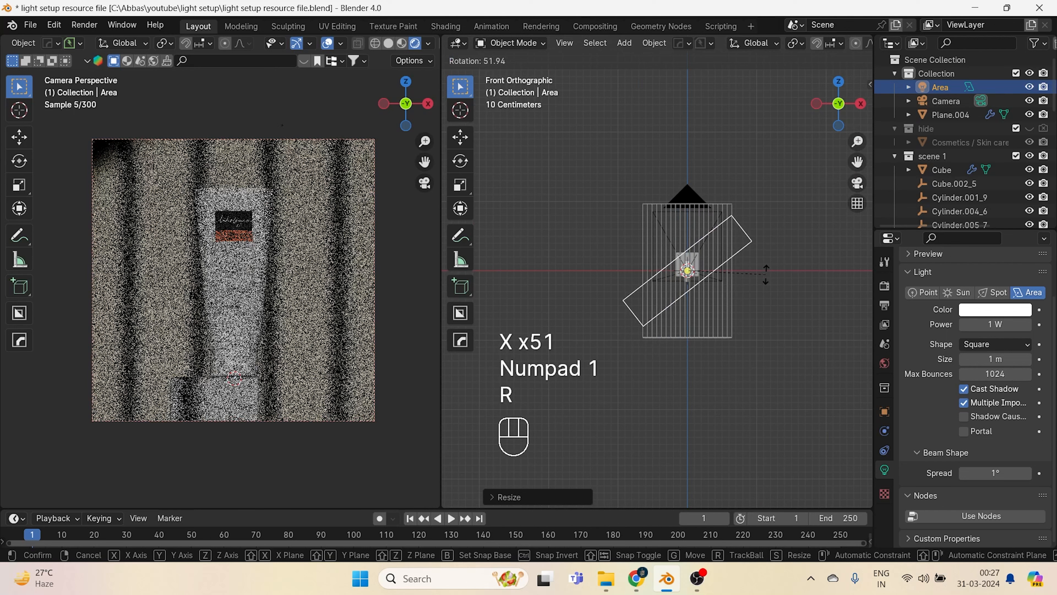
{"action": "left_click", "coordinate": [764, 256]}
{"action": "middle_click_drag", "start_coordinate": [764, 256], "coordinate": [769, 327]}
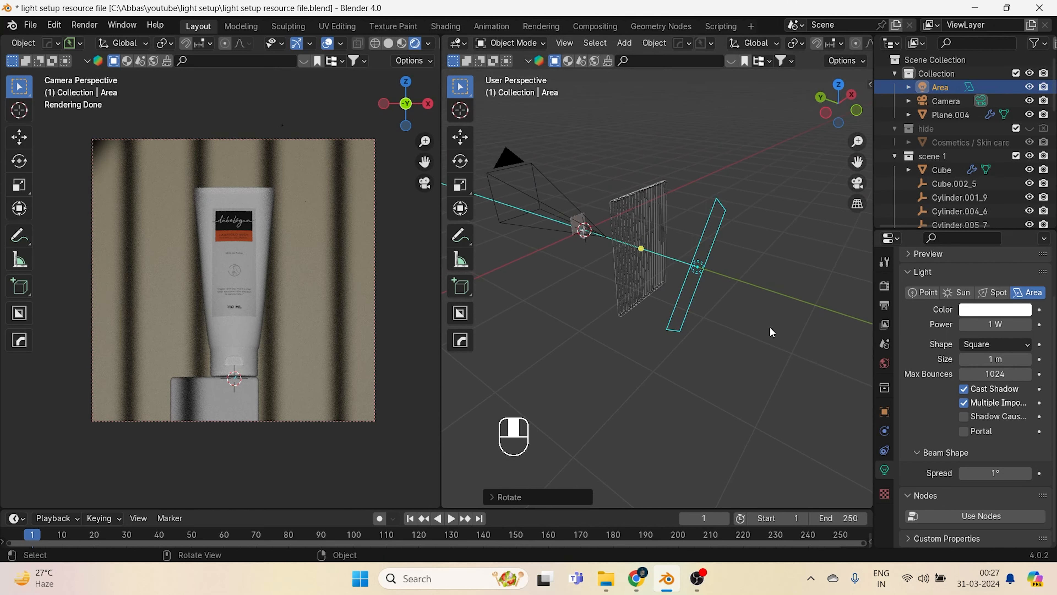
{"action": "key", "text": "g"}
{"action": "key", "text": "y"}
{"action": "key", "text": "y"}
{"action": "key", "text": "y"}
{"action": "key", "text": "y"}
{"action": "key", "text": "y"}
{"action": "key", "text": "y"}
{"action": "key", "text": "y"}
{"action": "key", "text": "y"}
{"action": "key", "text": "y"}
{"action": "key", "text": "y"}
{"action": "key", "text": "y"}
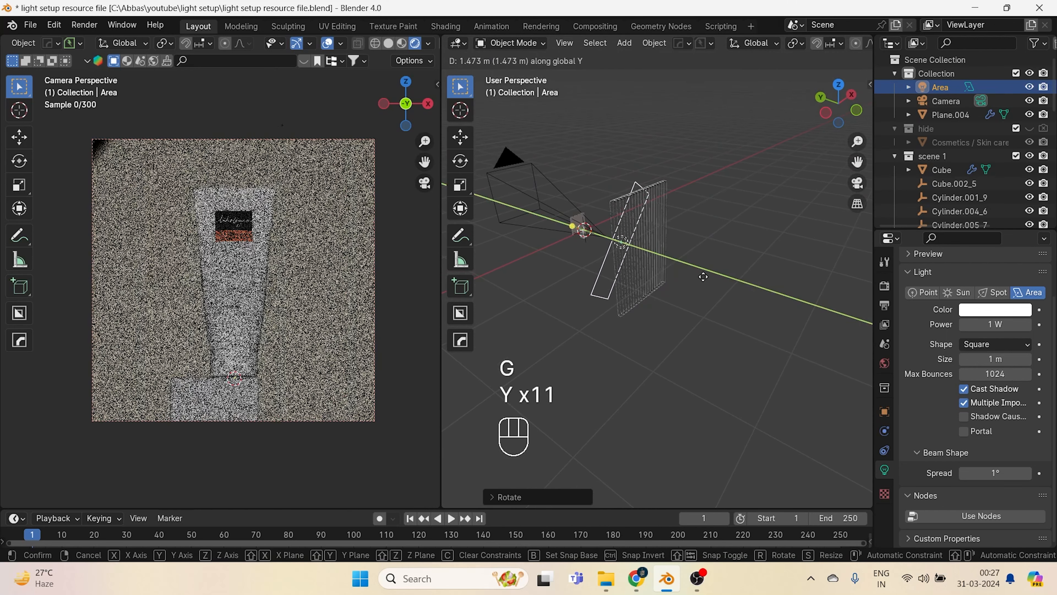
{"action": "key", "text": "y"}
{"action": "key", "text": "y"}
{"action": "key", "text": "y"}
{"action": "key", "text": "y"}
{"action": "key", "text": "y"}
{"action": "key", "text": "y"}
{"action": "key", "text": "y"}
{"action": "key", "text": "y"}
{"action": "key", "text": "y"}
{"action": "key", "text": "y"}
{"action": "key", "text": "y"}
{"action": "key", "text": "y"}
{"action": "key", "text": "y"}
{"action": "key", "text": "y"}
{"action": "key", "text": "y"}
{"action": "key", "text": "y"}
{"action": "key", "text": "y"}
{"action": "key", "text": "y"}
{"action": "key", "text": "y"}
{"action": "key", "text": "y"}
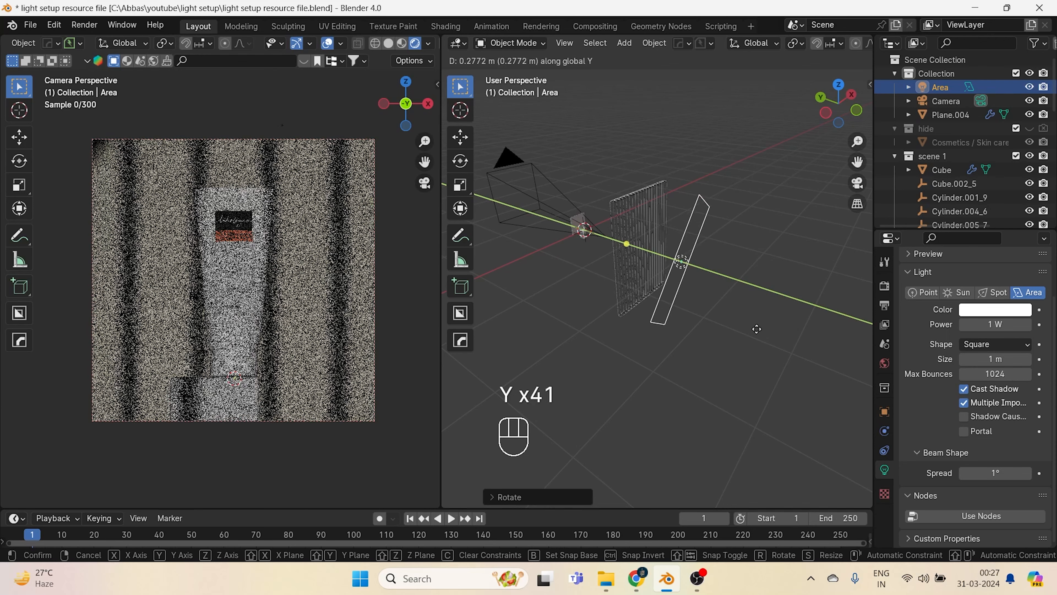
{"action": "key", "text": "y"}
{"action": "key", "text": "y"}
{"action": "key", "text": "y"}
{"action": "key", "text": "y"}
{"action": "key", "text": "y"}
{"action": "key", "text": "y"}
{"action": "key", "text": "y"}
{"action": "key", "text": "y"}
{"action": "key", "text": "y"}
{"action": "key", "text": "y"}
{"action": "key", "text": "y"}
{"action": "key", "text": "y"}
{"action": "right_click", "coordinate": [831, 406]}
- Scale the area light down uniformly to roughly a third of its size
{"action": "middle_click_drag", "start_coordinate": [789, 330], "coordinate": [770, 319]}
{"action": "key", "text": "s"}
{"action": "key", "text": "s"}
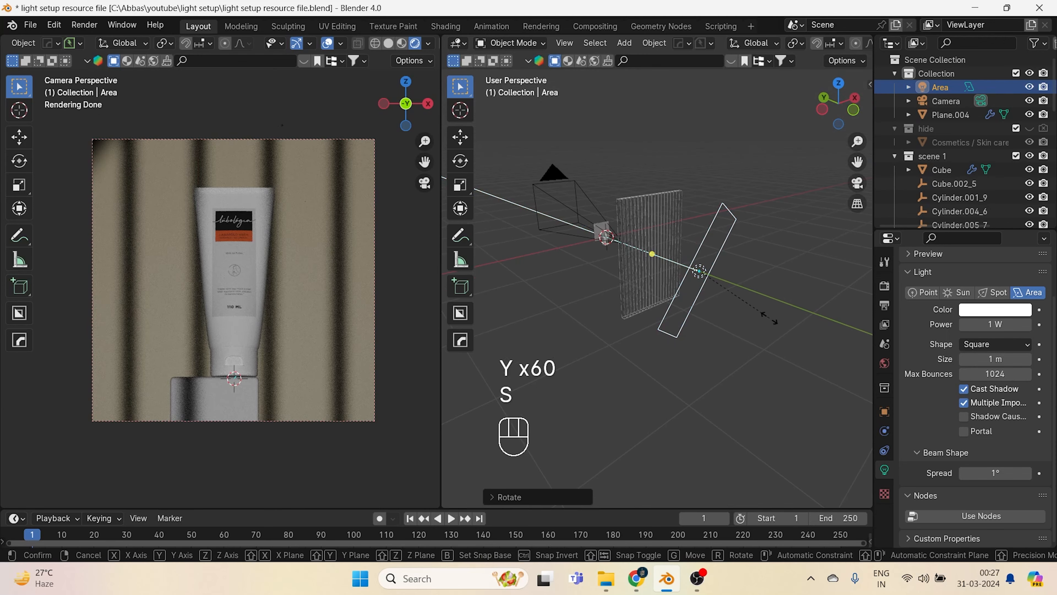
{"action": "key", "text": "s"}
{"action": "key", "text": "s"}
{"action": "key", "text": "s"}
{"action": "key", "text": "s"}
{"action": "key", "text": "s"}
{"action": "key", "text": "s"}
{"action": "key", "text": "s"}
{"action": "key", "text": "s"}
{"action": "key", "text": "s"}
{"action": "key", "text": "s"}
{"action": "key", "text": "s"}
{"action": "key", "text": "s"}
{"action": "key", "text": "s"}
{"action": "key", "text": "s"}
{"action": "key", "text": "s"}
{"action": "key", "text": "s"}
{"action": "key", "text": "s"}
{"action": "key", "text": "s"}
{"action": "key", "text": "s"}
{"action": "key", "text": "s"}
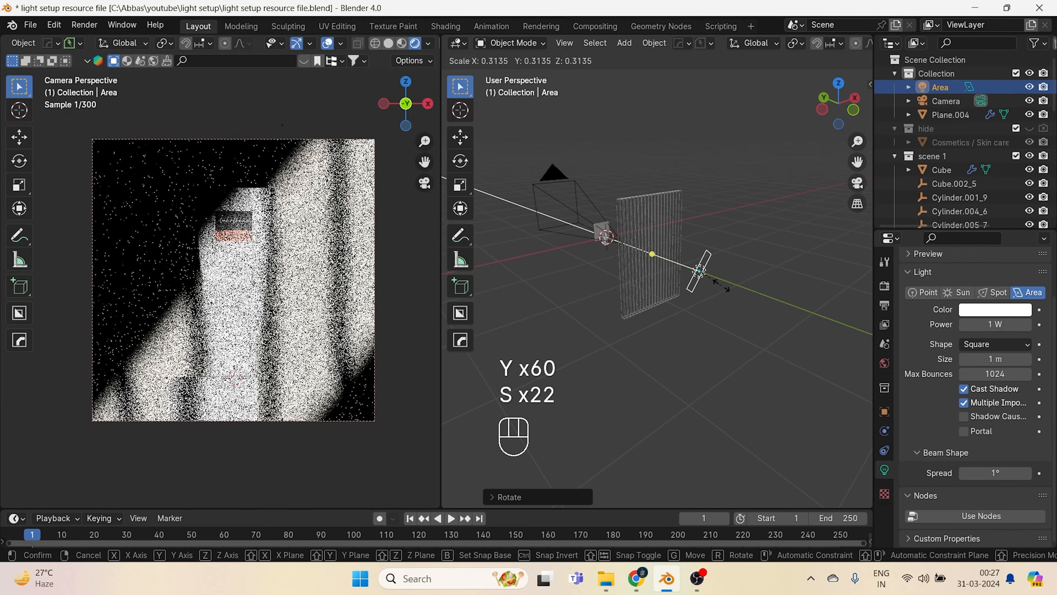
{"action": "left_click", "coordinate": [728, 294]}
{"action": "key", "text": "s"}
- Move the area light along global Y a little closer to the grid
{"action": "key", "text": "g"}
{"action": "key", "text": "y"}
{"action": "key", "text": "y"}
{"action": "key", "text": "y"}
{"action": "key", "text": "y"}
{"action": "key", "text": "y"}
{"action": "key", "text": "y"}
{"action": "key", "text": "y"}
{"action": "left_click", "coordinate": [701, 274]}
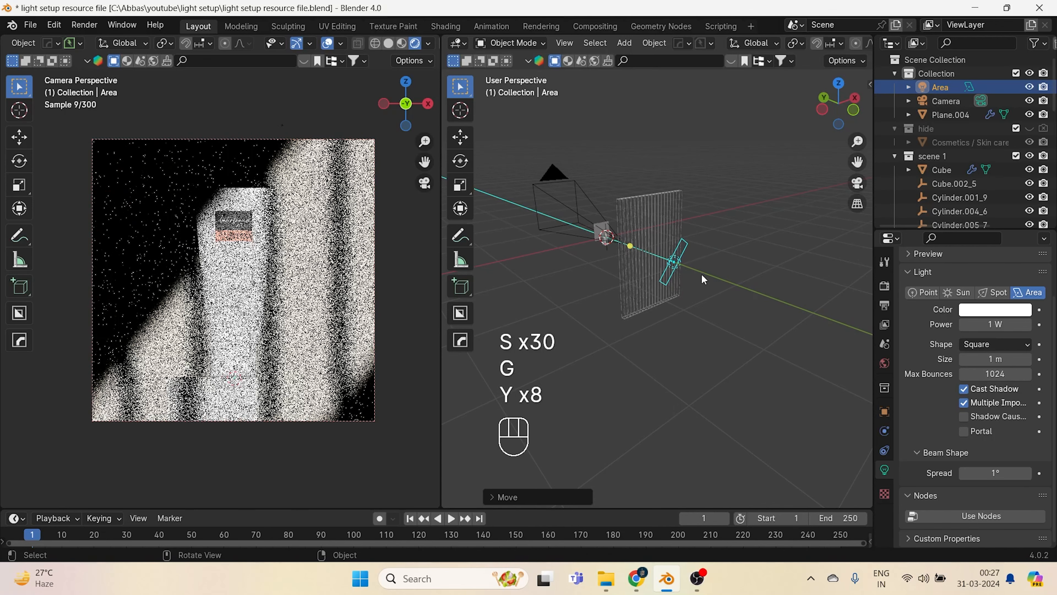
- Scale the wireframe grid down uniformly in the front view to less than half its size
{"action": "key", "text": "KP_1"}
{"action": "left_click", "coordinate": [710, 362]}
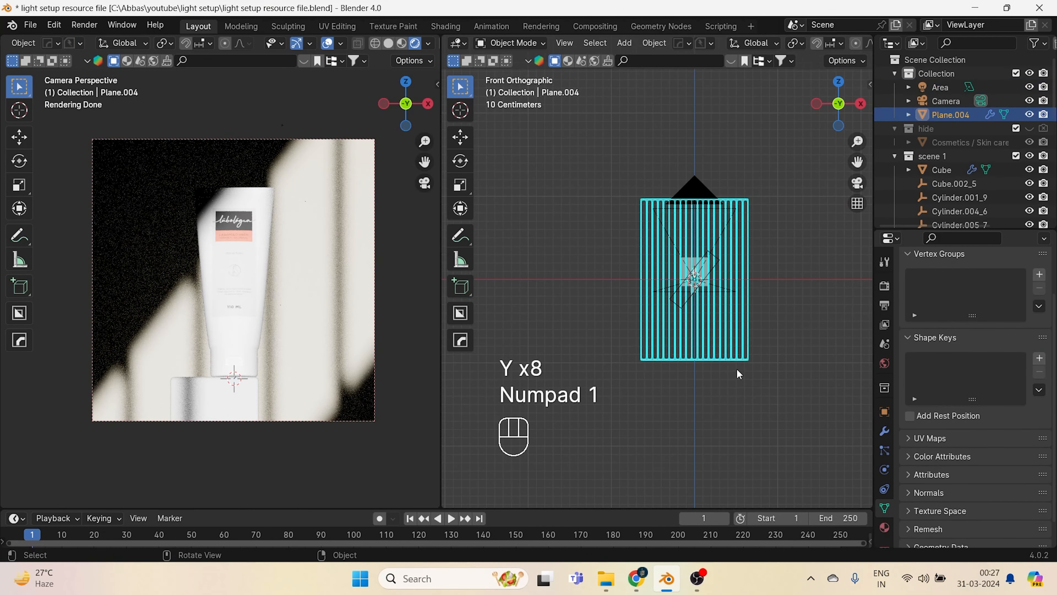
{"action": "key", "text": "s"}
{"action": "key", "text": "s"}
{"action": "key", "text": "s"}
{"action": "key", "text": "s"}
{"action": "key", "text": "s"}
{"action": "key", "text": "s"}
{"action": "key", "text": "s"}
{"action": "key", "text": "s"}
{"action": "key", "text": "s"}
{"action": "key", "text": "s"}
{"action": "key", "text": "s"}
{"action": "key", "text": "s"}
{"action": "key", "text": "s"}
{"action": "left_click", "coordinate": [679, 299]}
- Shift the area light in the front view about 0.03 m up along Z and slightly toward negative X
{"action": "scroll", "coordinate": [680, 299], "scroll_direction": "up", "scroll_amount": 5}
{"action": "scroll", "coordinate": [680, 296], "scroll_direction": "up", "scroll_amount": 1}
{"action": "middle_click_drag", "start_coordinate": [723, 270], "coordinate": [730, 317], "text": "shift"}
{"action": "left_click", "coordinate": [749, 291]}
{"action": "key", "text": "g"}
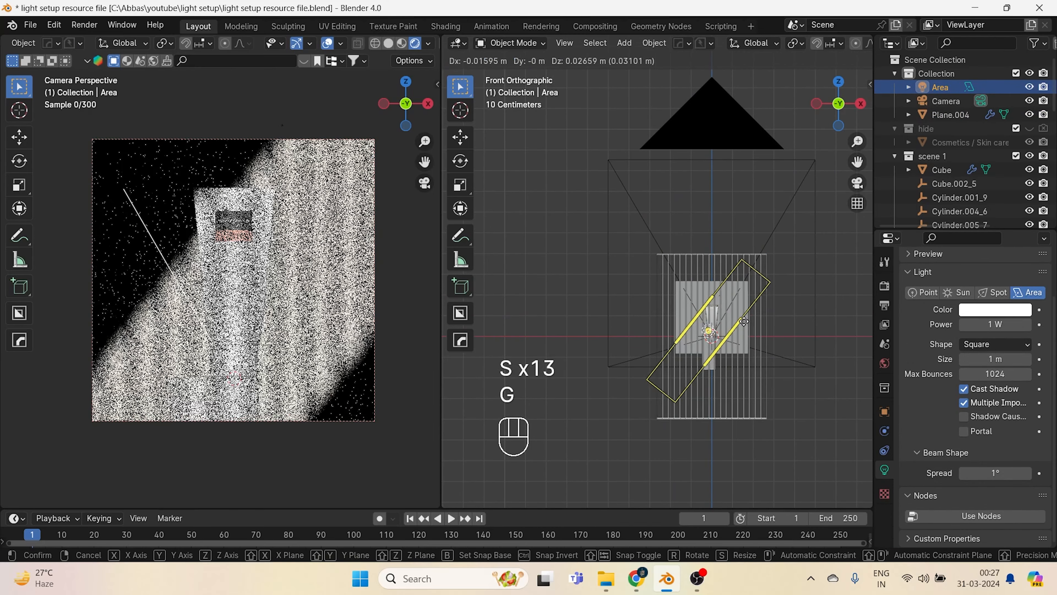
{"action": "left_click", "coordinate": [744, 318]}
- Scale the area light down uniformly to roughly half its size and move it about 0.06 m up along Z and slightly toward positive X
{"action": "key", "text": "s"}
{"action": "key", "text": "s"}
{"action": "key", "text": "s"}
{"action": "key", "text": "s"}
{"action": "key", "text": "s"}
{"action": "key", "text": "s"}
{"action": "key", "text": "s"}
{"action": "key", "text": "s"}
{"action": "key", "text": "s"}
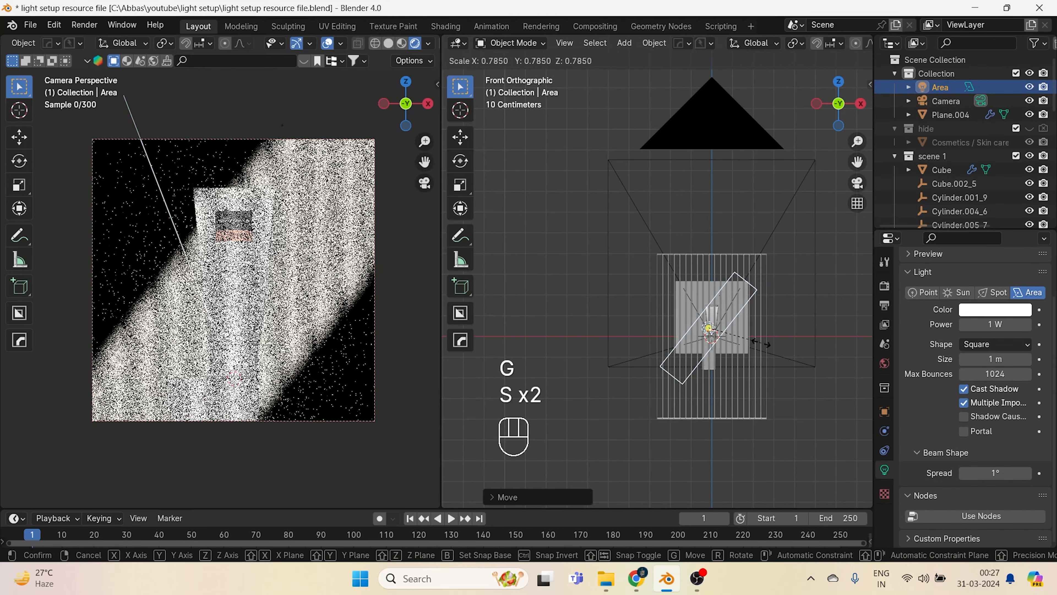
{"action": "key", "text": "s"}
{"action": "key", "text": "s"}
{"action": "key", "text": "s"}
{"action": "key", "text": "s"}
{"action": "key", "text": "s"}
{"action": "key", "text": "s"}
{"action": "key", "text": "s"}
{"action": "key", "text": "s"}
{"action": "key", "text": "s"}
{"action": "key", "text": "s"}
{"action": "key", "text": "s"}
{"action": "key", "text": "s"}
{"action": "key", "text": "s"}
{"action": "key", "text": "s"}
{"action": "key", "text": "s"}
{"action": "key", "text": "s"}
{"action": "key", "text": "s"}
{"action": "key", "text": "s"}
{"action": "key", "text": "s"}
{"action": "key", "text": "s"}
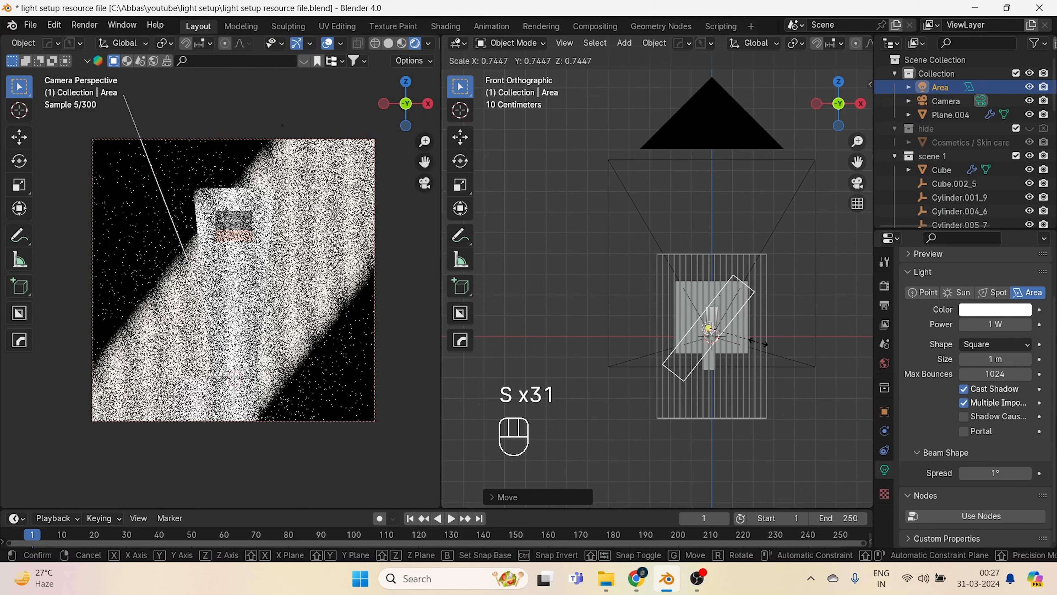
{"action": "key", "text": "s"}
{"action": "key", "text": "s"}
{"action": "key", "text": "s"}
{"action": "key", "text": "s"}
{"action": "key", "text": "s"}
{"action": "key", "text": "s"}
{"action": "key", "text": "s"}
{"action": "key", "text": "s"}
{"action": "key", "text": "s"}
{"action": "key", "text": "s"}
{"action": "key", "text": "s"}
{"action": "key", "text": "s"}
{"action": "key", "text": "s"}
{"action": "key", "text": "s"}
{"action": "key", "text": "s"}
{"action": "key", "text": "s"}
{"action": "left_click", "coordinate": [748, 338]}
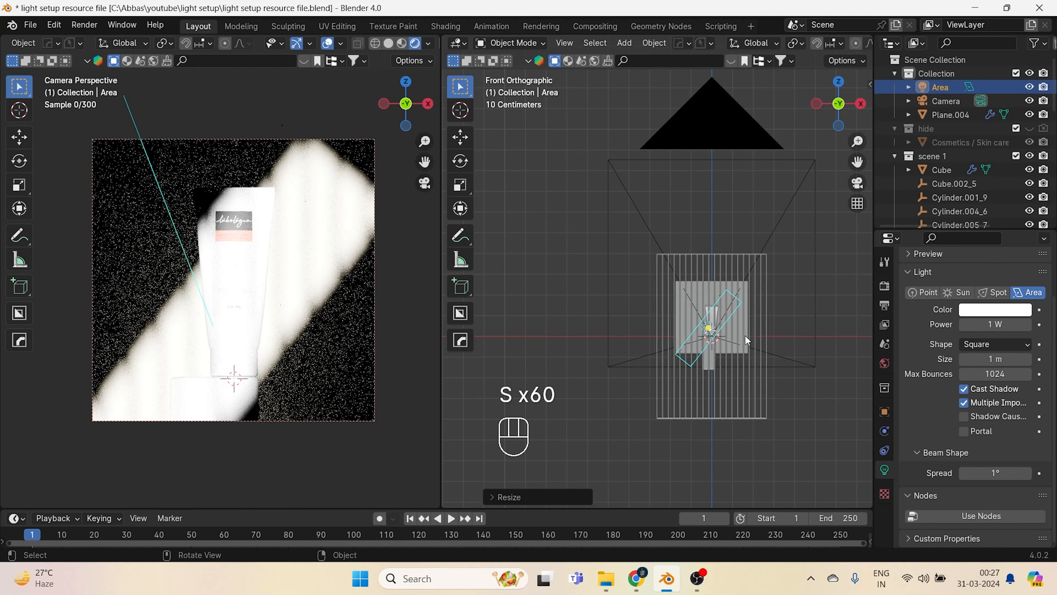
{"action": "key", "text": "g"}
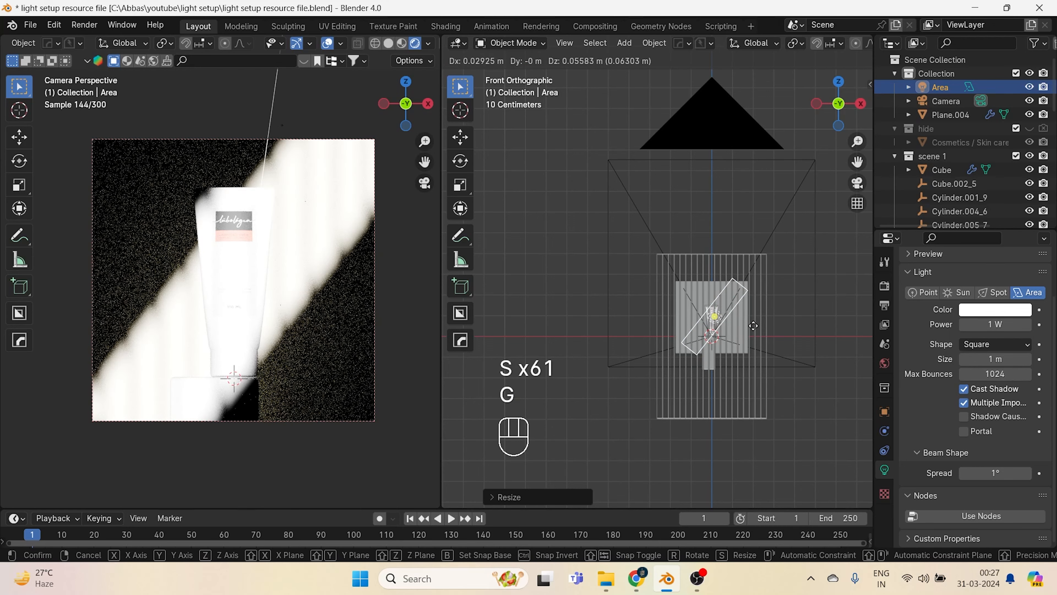
{"action": "left_click", "coordinate": [751, 327]}
- Set the area light's power to 0.1 W
{"action": "middle_click_drag", "start_coordinate": [752, 326], "coordinate": [858, 387]}
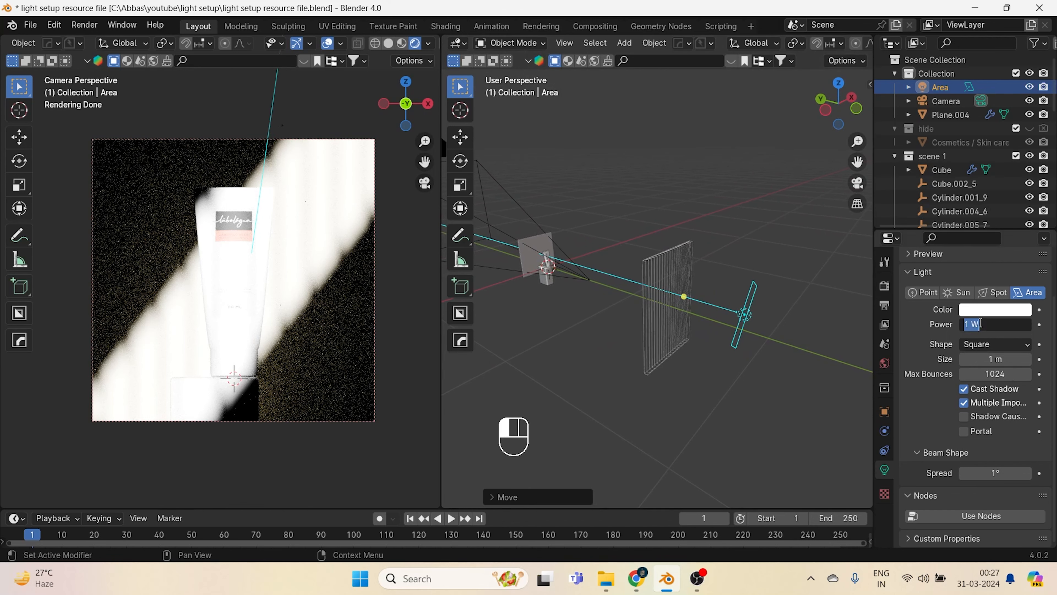
{"action": "type", "text": "0.2"}
{"action": "key", "text": "Return"}
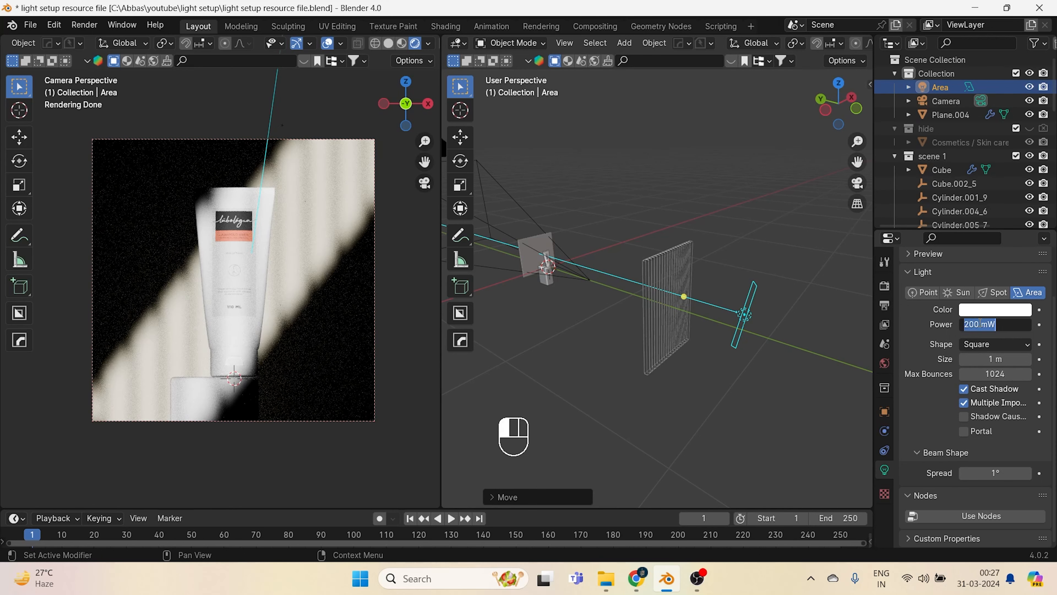
{"action": "type", "text": "0.1"}
{"action": "key", "text": "Return"}
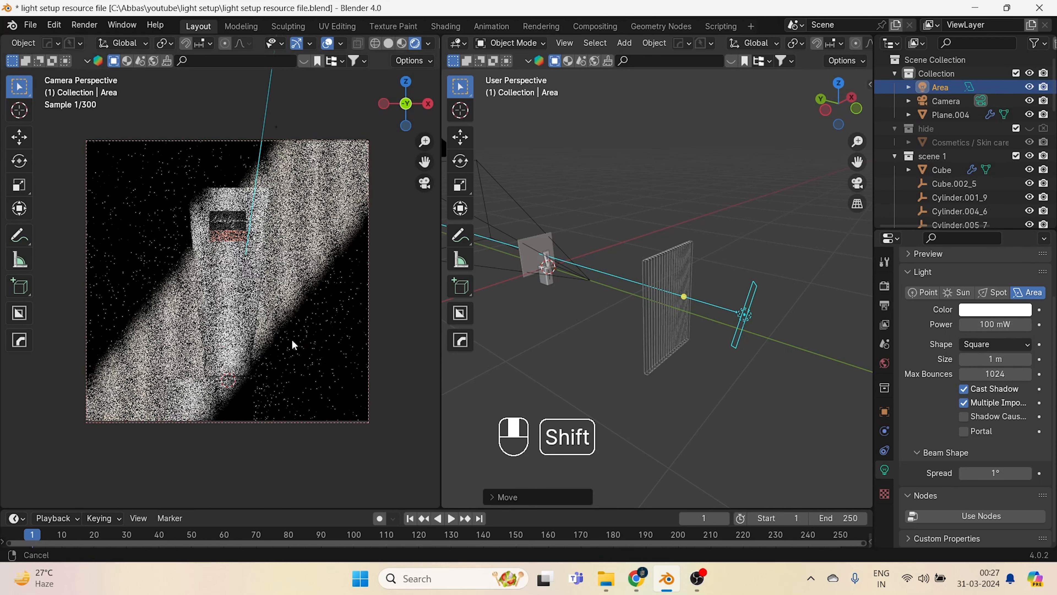
- Move the area light along global Y slightly farther from the wireframe grid and lower its power to 80 mW
{"action": "key", "text": "g"}
{"action": "key", "text": "y"}
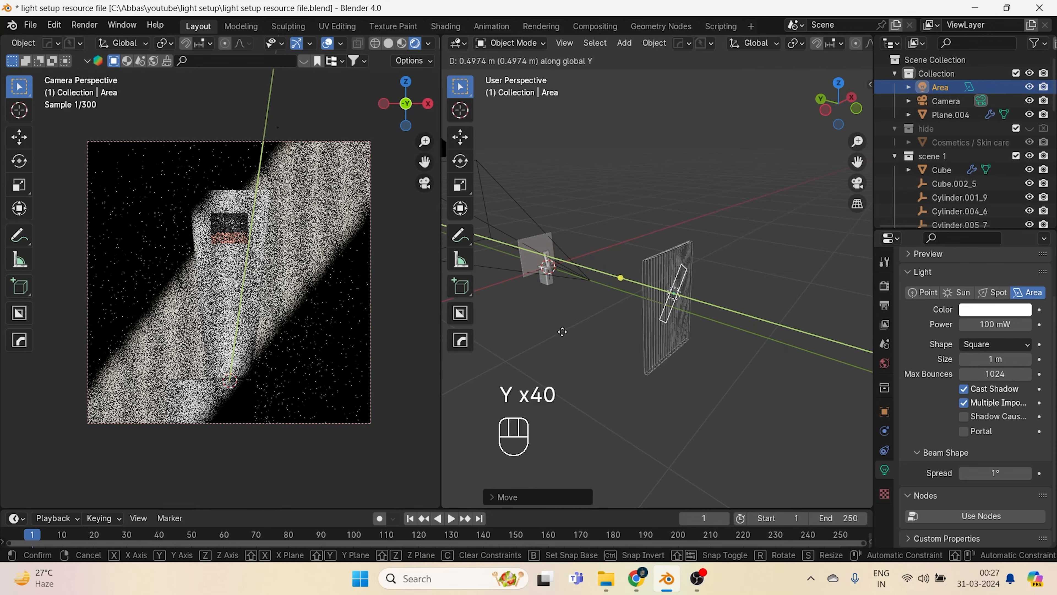
{"action": "left_click", "coordinate": [666, 434]}
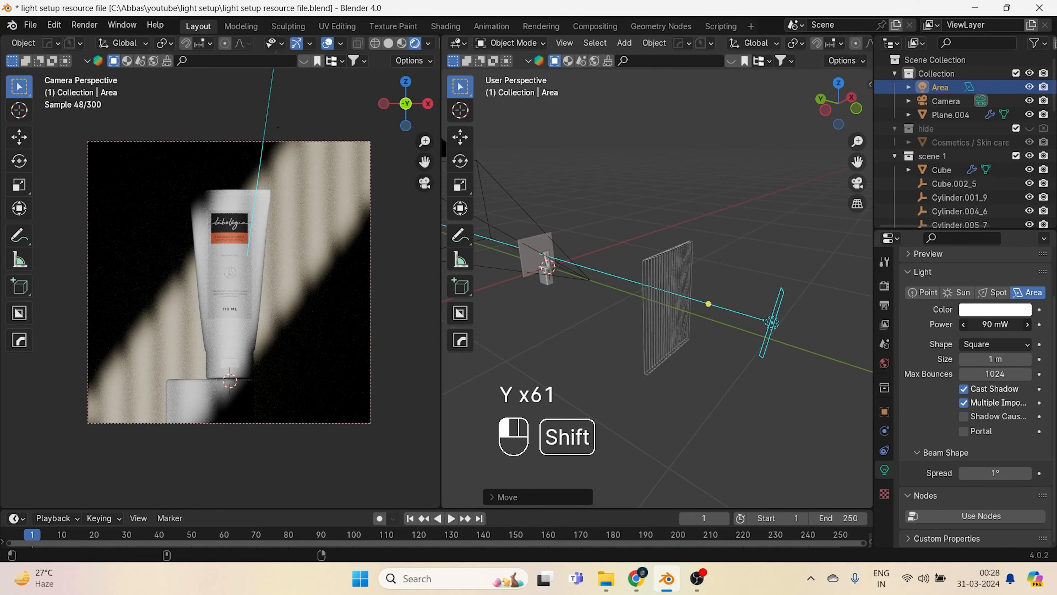
{"action": "scroll", "coordinate": [300, 260], "scroll_direction": "up", "scroll_amount": 1}
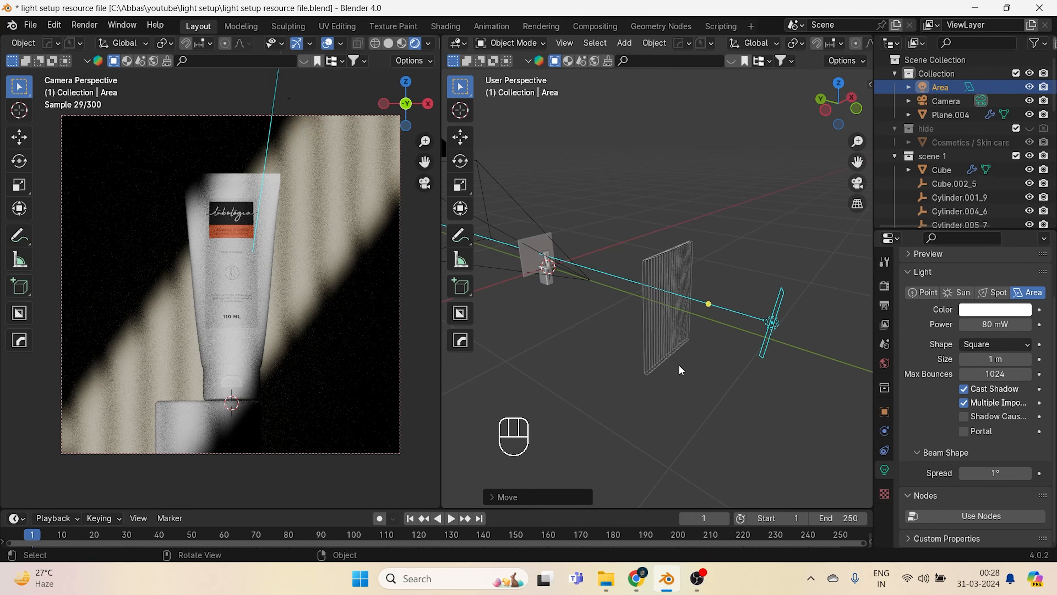
- Move the area light along global Y about 0.25 m closer to the wireframe grid, and select the grid
{"action": "left_click", "coordinate": [663, 311]}
{"action": "middle_click_drag", "start_coordinate": [675, 342], "coordinate": [644, 320]}
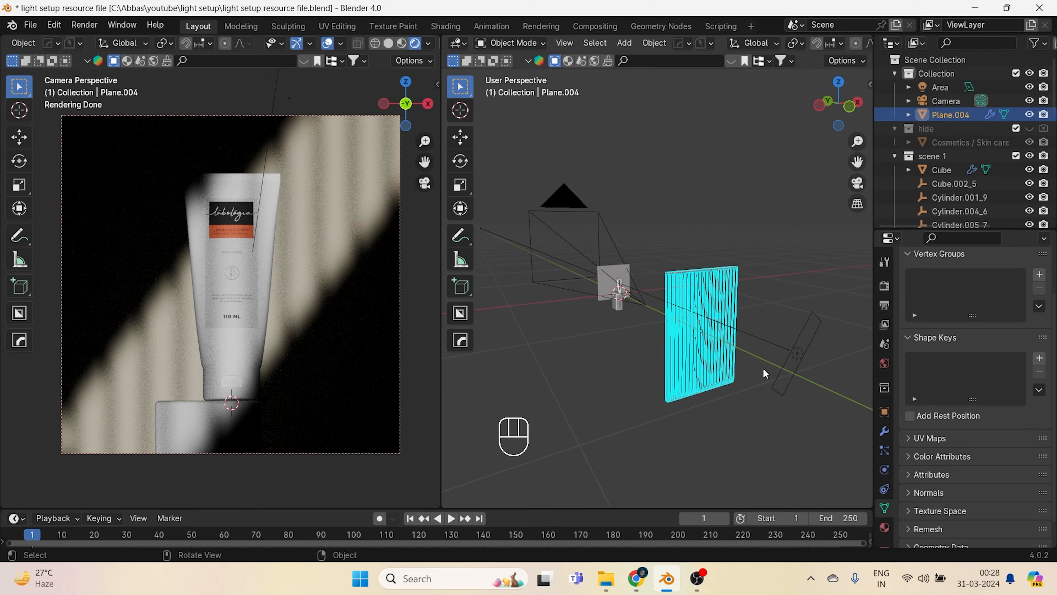
{"action": "left_click", "coordinate": [784, 364]}
{"action": "key", "text": "g"}
{"action": "key", "text": "y"}
{"action": "key", "text": "y"}
{"action": "key", "text": "y"}
{"action": "key", "text": "y"}
{"action": "key", "text": "y"}
{"action": "key", "text": "y"}
{"action": "key", "text": "y"}
{"action": "key", "text": "y"}
{"action": "key", "text": "y"}
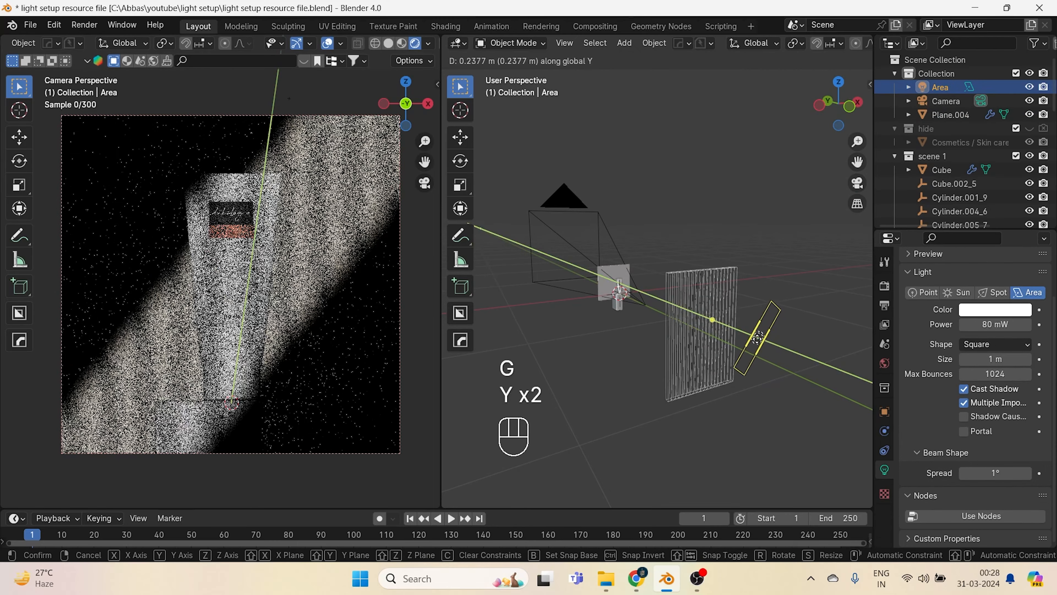
{"action": "left_click", "coordinate": [722, 293]}
{"action": "left_click", "coordinate": [730, 272]}
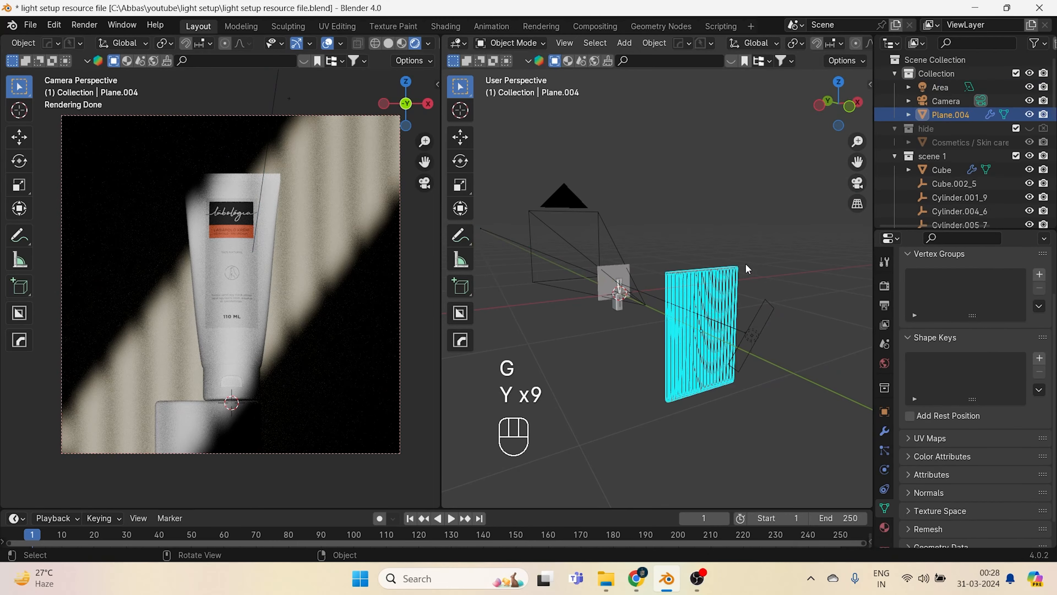
{"action": "key", "text": "r"}
{"action": "key", "text": "z"}
{"action": "key", "text": "z"}
{"action": "key", "text": "z"}
{"action": "key", "text": "z"}
{"action": "key", "text": "z"}
{"action": "key", "text": "z"}
{"action": "key", "text": "z"}
{"action": "key", "text": "z"}
{"action": "key", "text": "z"}
{"action": "key", "text": "z"}
{"action": "key", "text": "z"}
{"action": "key", "text": "z"}
{"action": "key", "text": "z"}
{"action": "key", "text": "z"}
{"action": "key", "text": "z"}
{"action": "key", "text": "z"}
{"action": "key", "text": "z"}
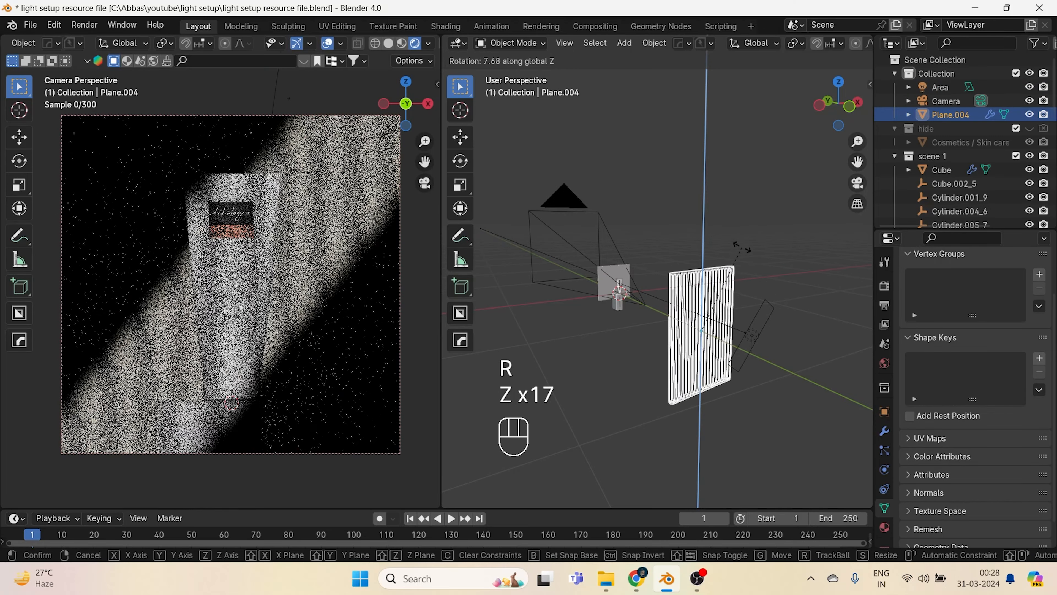
{"action": "key", "text": "z"}
{"action": "key", "text": "z"}
{"action": "key", "text": "z"}
{"action": "key", "text": "z"}
{"action": "key", "text": "z"}
{"action": "key", "text": "z"}
{"action": "key", "text": "z"}
{"action": "key", "text": "z"}
{"action": "key", "text": "z"}
{"action": "key", "text": "z"}
{"action": "key", "text": "z"}
{"action": "key", "text": "z"}
{"action": "key", "text": "z"}
{"action": "key", "text": "z"}
{"action": "key", "text": "z"}
{"action": "key", "text": "z"}
{"action": "key", "text": "z"}
{"action": "key", "text": "z"}
{"action": "key", "text": "z"}
{"action": "key", "text": "z"}
{"action": "left_click", "coordinate": [746, 293]}
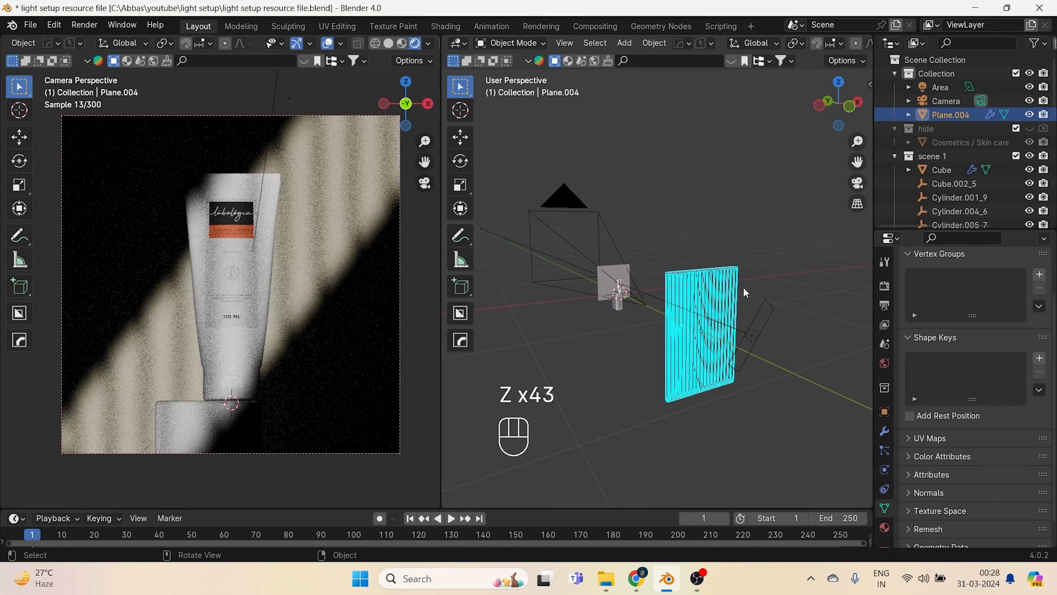
- Rotate the wireframe grid about 118° around global Y in the front view
{"action": "key", "text": "KP_1"}
{"action": "key", "text": "r"}
{"action": "key", "text": "y"}
{"action": "key", "text": "y"}
{"action": "key", "text": "y"}
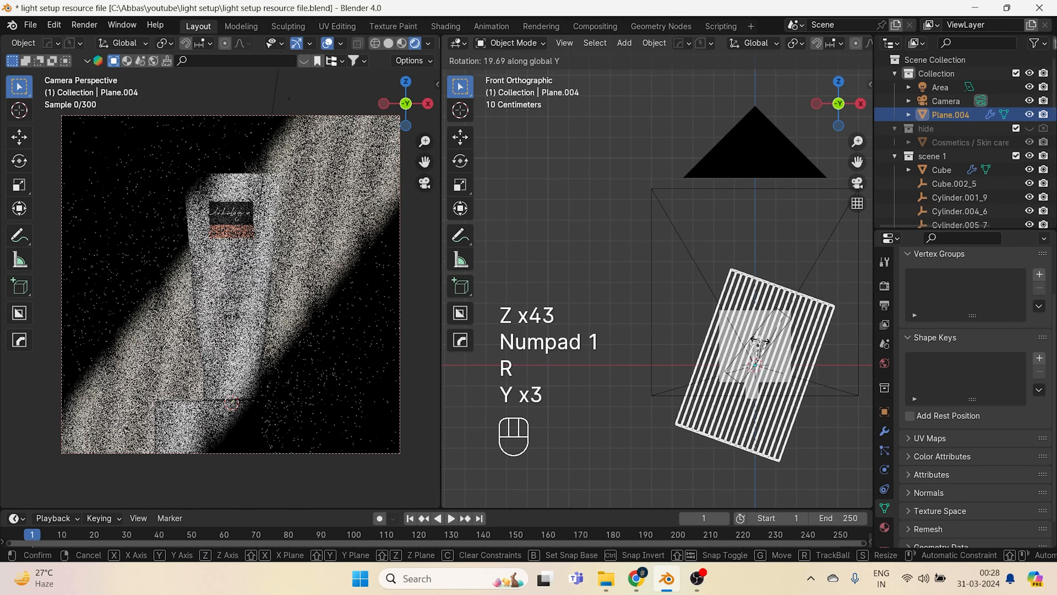
{"action": "key", "text": "y"}
{"action": "key", "text": "y"}
{"action": "key", "text": "y"}
{"action": "key", "text": "y"}
{"action": "key", "text": "y"}
{"action": "key", "text": "y"}
{"action": "key", "text": "y"}
{"action": "key", "text": "y"}
{"action": "key", "text": "y"}
{"action": "key", "text": "y"}
{"action": "key", "text": "y"}
{"action": "key", "text": "y"}
{"action": "key", "text": "y"}
{"action": "key", "text": "y"}
{"action": "key", "text": "y"}
{"action": "key", "text": "y"}
{"action": "key", "text": "y"}
{"action": "key", "text": "y"}
{"action": "key", "text": "y"}
{"action": "key", "text": "y"}
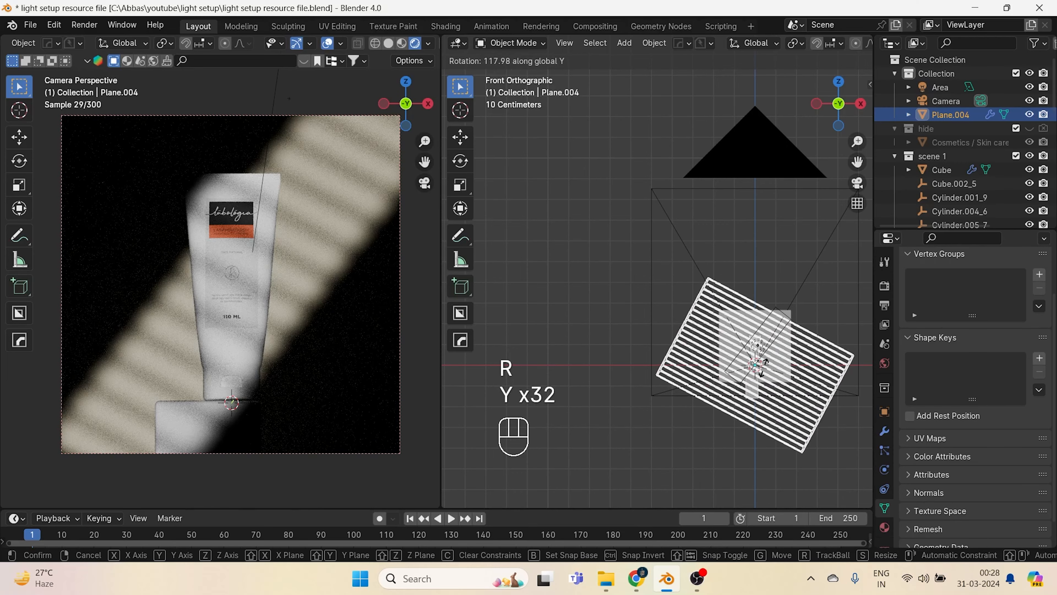
{"action": "key", "text": "y"}
{"action": "key", "text": "y"}
{"action": "key", "text": "y"}
{"action": "key", "text": "y"}
{"action": "key", "text": "y"}
{"action": "key", "text": "y"}
{"action": "key", "text": "y"}
{"action": "left_click", "coordinate": [764, 368]}
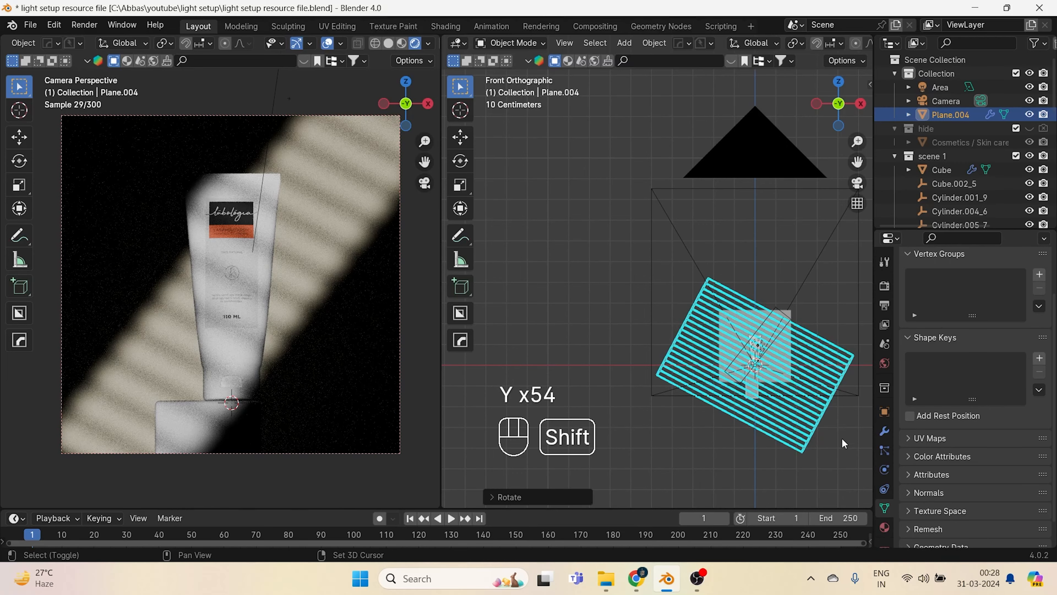
- Move the area light along global Y closer to the rotated wireframe grid
{"action": "middle_click_drag", "start_coordinate": [682, 270], "coordinate": [590, 168], "text": "shift"}
{"action": "middle_click_drag", "start_coordinate": [633, 225], "coordinate": [729, 306]}
{"action": "left_click", "coordinate": [701, 250]}
{"action": "key", "text": "g"}
{"action": "key", "text": "y"}
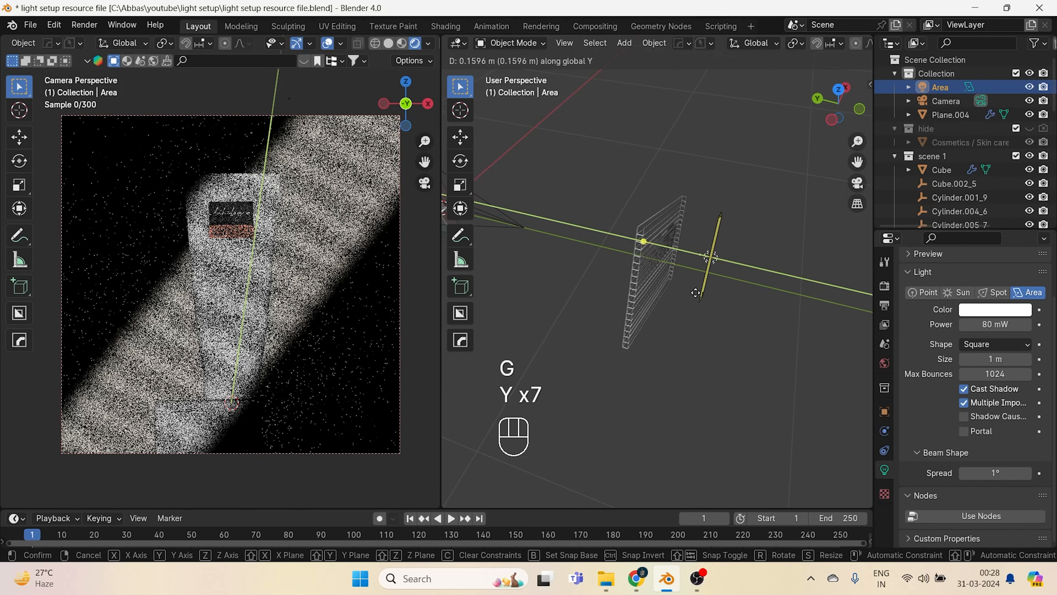
{"action": "left_click", "coordinate": [686, 287]}
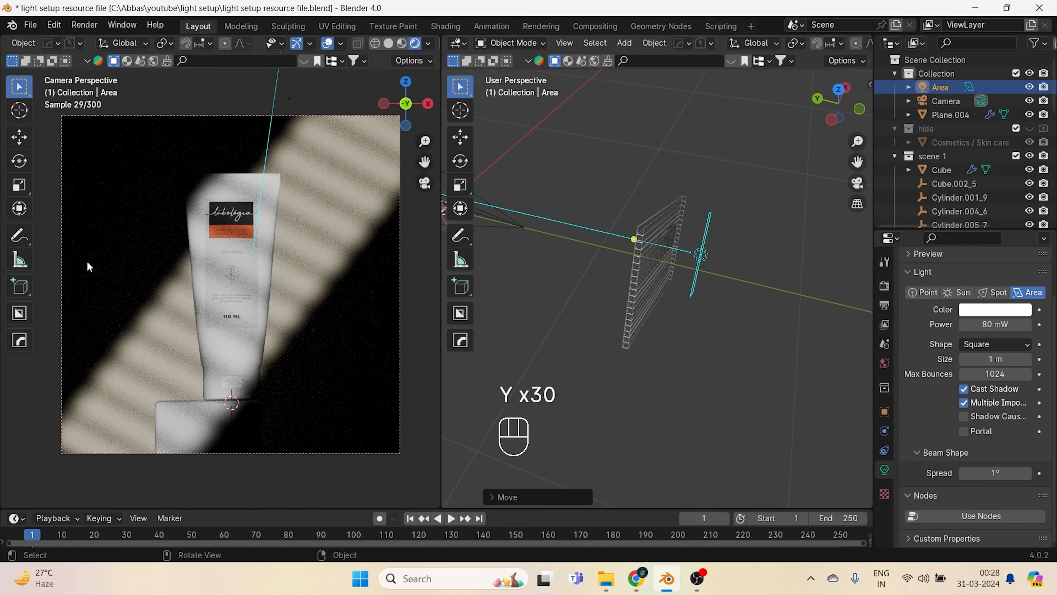
- Add a second area light and move it along global X to the product's positive X side
{"action": "scroll", "coordinate": [227, 261], "scroll_direction": "up", "scroll_amount": 1}
{"action": "scroll", "coordinate": [243, 277], "scroll_direction": "up", "scroll_amount": 1}
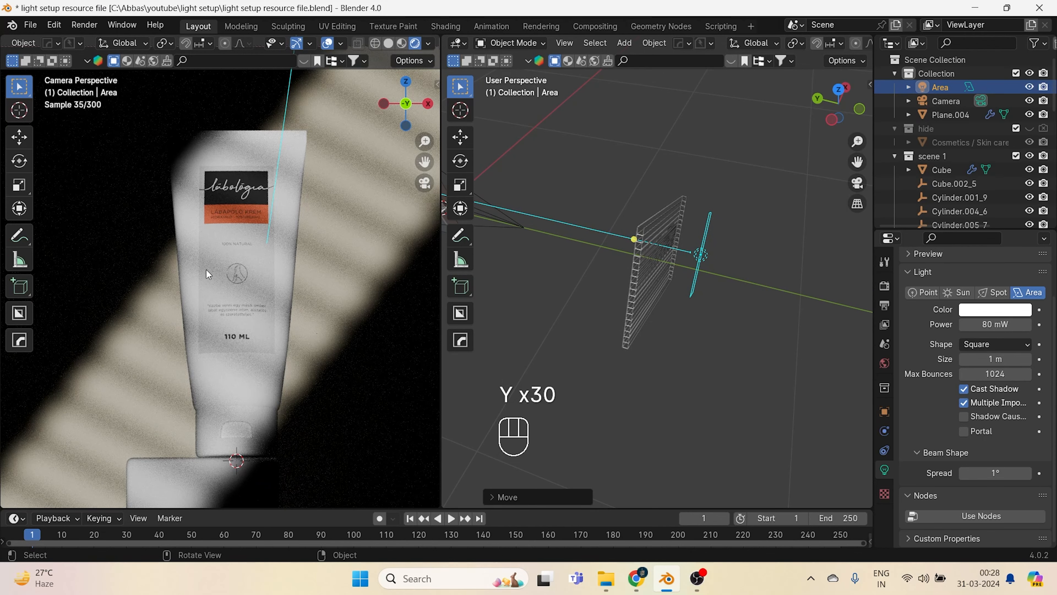
{"action": "scroll", "coordinate": [206, 270], "scroll_direction": "down", "scroll_amount": 2}
{"action": "middle_click_drag", "start_coordinate": [479, 321], "coordinate": [640, 326]}
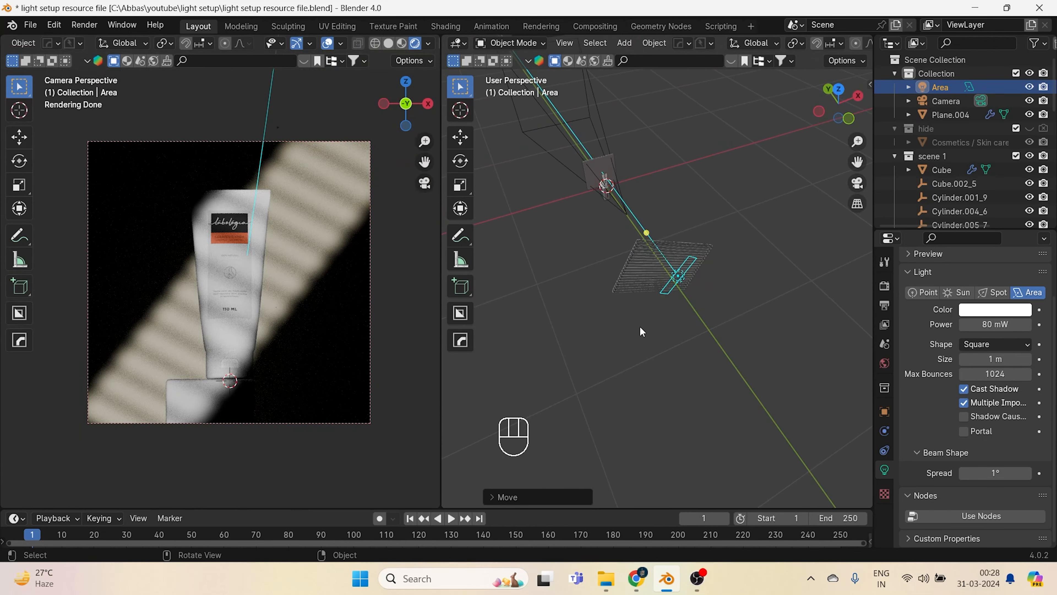
{"action": "key", "text": "KP_7"}
{"action": "key", "text": "shift+a"}
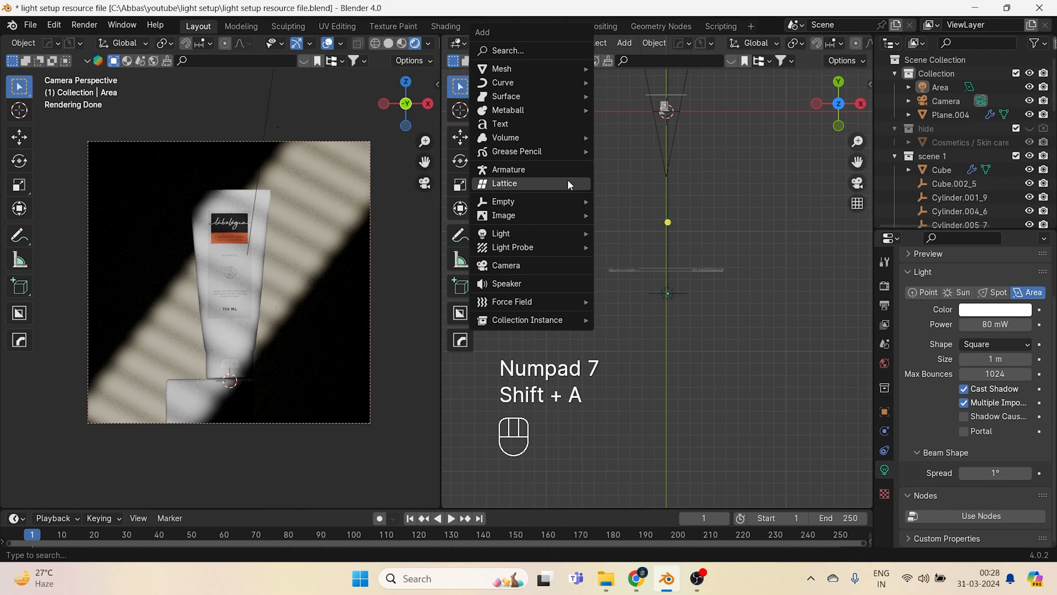
{"action": "mouse_move", "coordinate": [512, 236]}
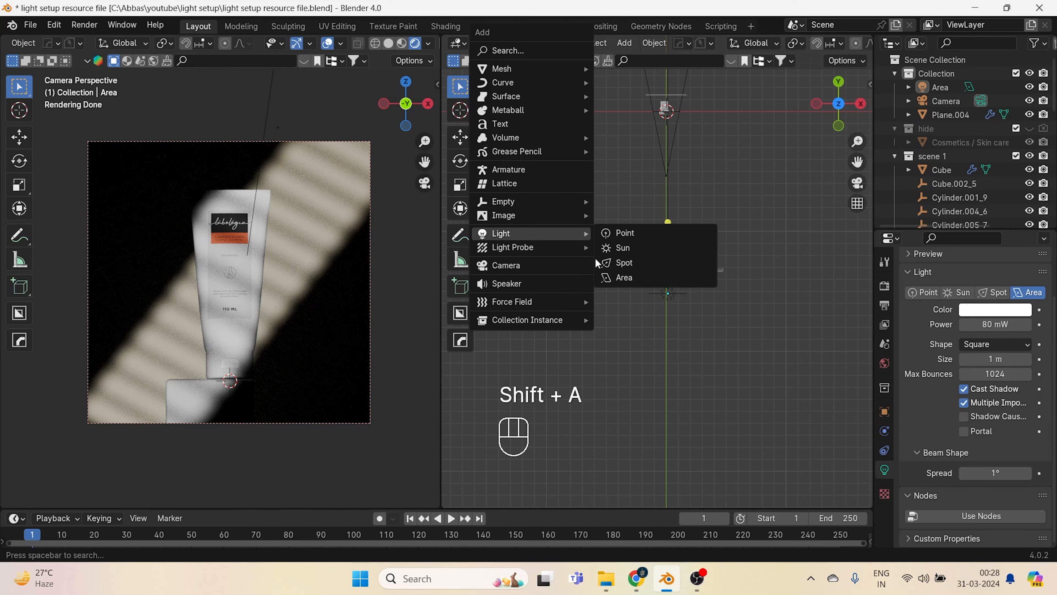
{"action": "left_click", "coordinate": [627, 277]}
{"action": "middle_click_drag", "start_coordinate": [646, 230], "coordinate": [546, 217], "text": "shift"}
{"action": "key", "text": "g"}
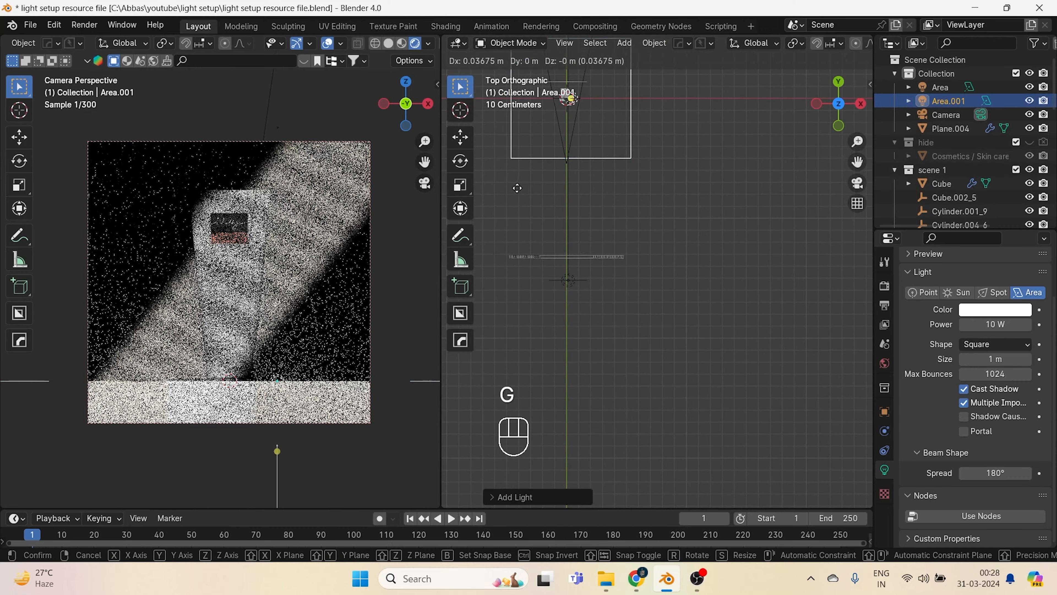
{"action": "key", "text": "x"}
{"action": "left_click", "coordinate": [643, 242]}
- Rotate the new area light 90° in the top view and 90° around global Y so it faces the product
{"action": "key", "text": "r"}
{"action": "key", "text": "t"}
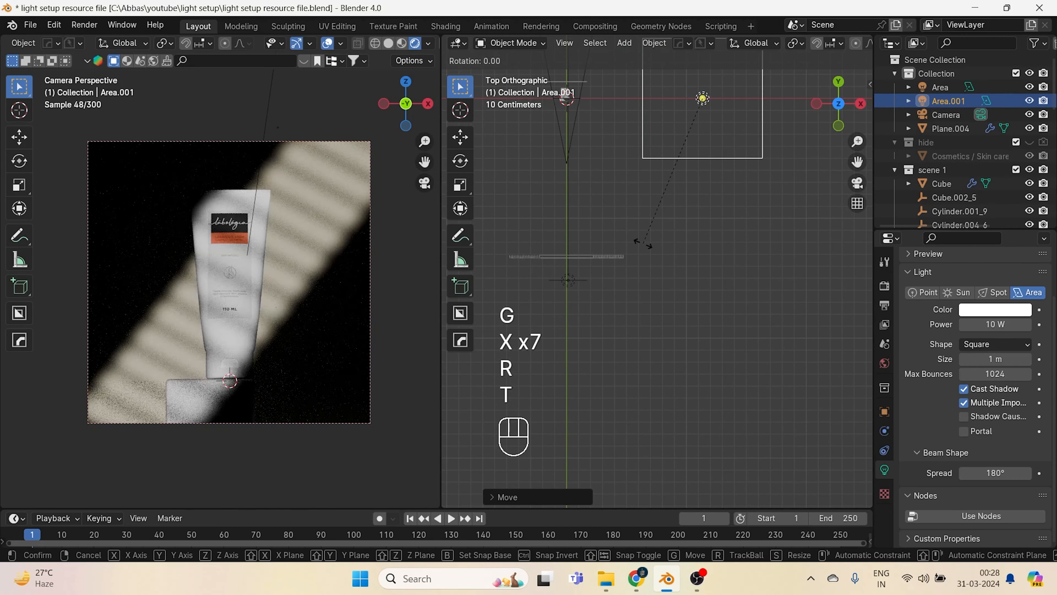
{"action": "key", "text": "KP_9"}
{"action": "key", "text": "KP_0"}
{"action": "key", "text": "KP_Enter"}
{"action": "right_click", "coordinate": [644, 248]}
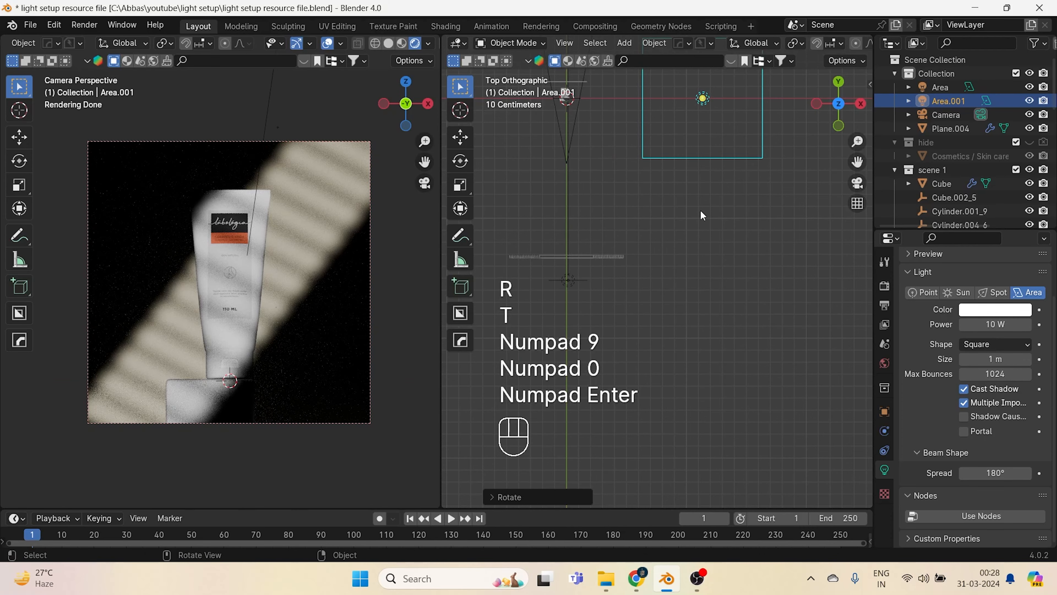
{"action": "key", "text": "r"}
{"action": "key", "text": "y"}
{"action": "key", "text": "KP_9"}
{"action": "key", "text": "KP_0"}
{"action": "key", "text": "KP_Enter"}
- Raise the side area light slightly in the front view and set its power to 2 W
{"action": "key", "text": "KP_1"}
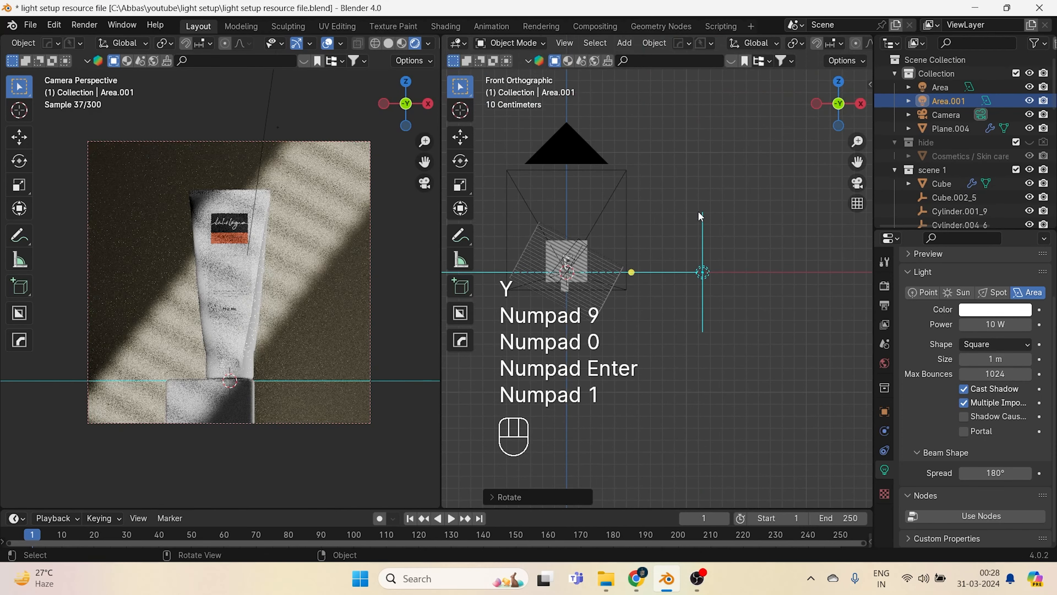
{"action": "key", "text": "g"}
{"action": "left_click", "coordinate": [721, 246]}
{"action": "middle_click_drag", "start_coordinate": [722, 279], "coordinate": [717, 325]}
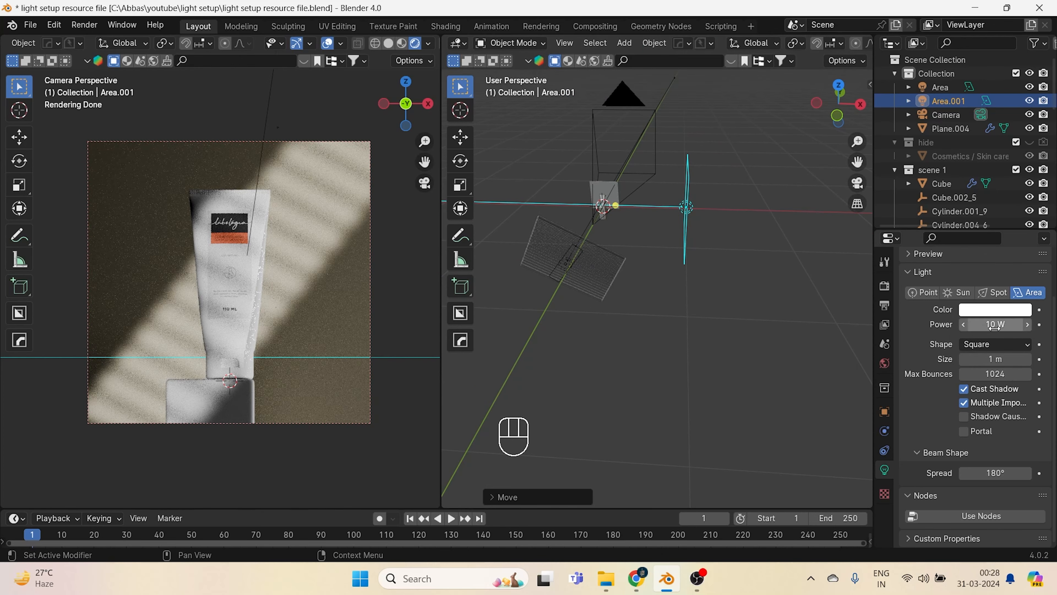
{"action": "type", "text": "2"}
{"action": "key", "text": "Return"}
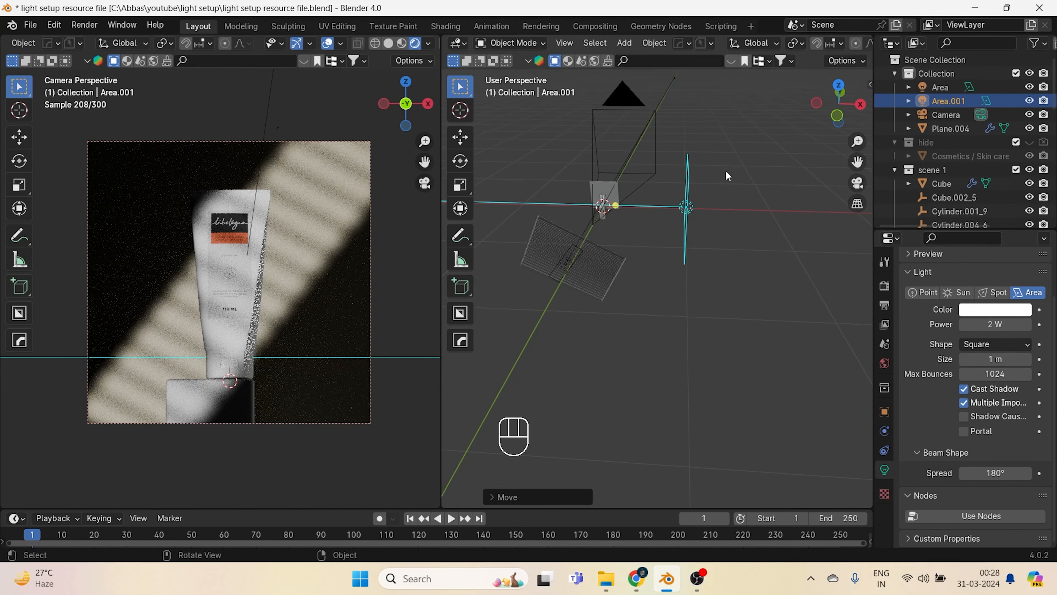
- Move the side area light along global X closer to the product
{"action": "key", "text": "g"}
{"action": "key", "text": "x"}
{"action": "left_click", "coordinate": [690, 232]}
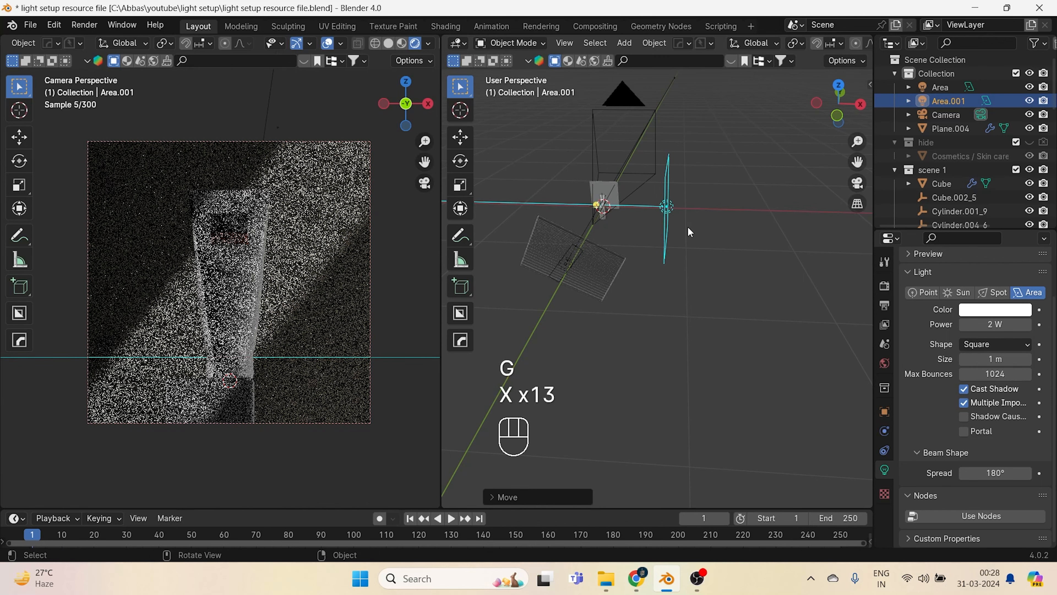
- Duplicate the side area light along global X to the product's opposite side and mirror the copy on global X
{"action": "middle_click_drag", "start_coordinate": [691, 232], "coordinate": [704, 252]}
{"action": "middle_click_drag", "start_coordinate": [704, 252], "coordinate": [749, 285], "text": "shift"}
{"action": "scroll", "coordinate": [717, 275], "scroll_direction": "up", "scroll_amount": 1}
{"action": "middle_click_drag", "start_coordinate": [749, 285], "coordinate": [790, 306], "text": "shift"}
{"action": "key", "text": "shift+d"}
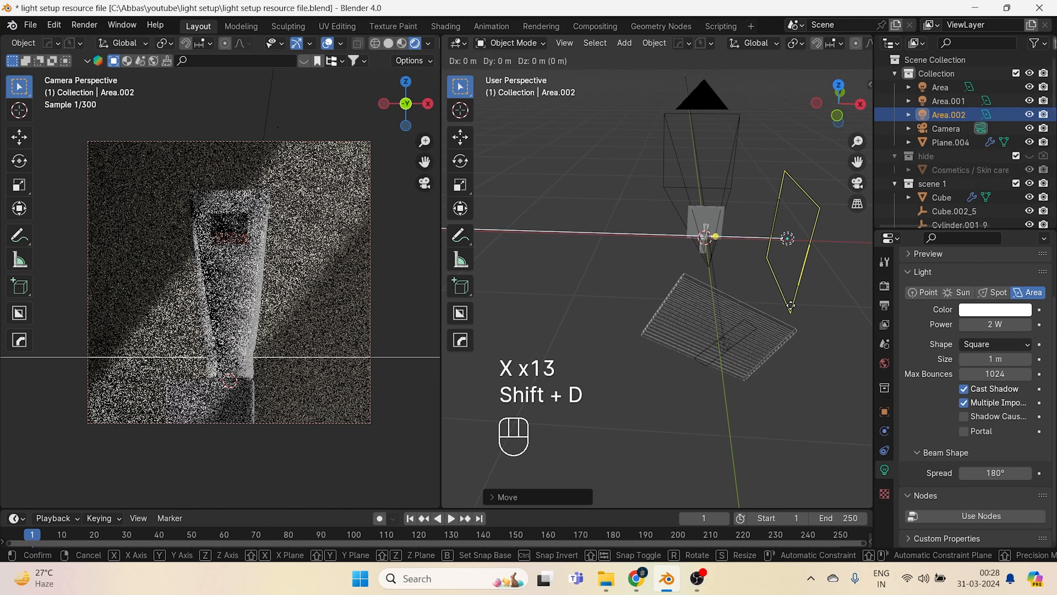
{"action": "key", "text": "x"}
{"action": "left_click", "coordinate": [616, 213]}
{"action": "right_click", "coordinate": [616, 213]}
{"action": "mouse_move", "coordinate": [618, 213]}
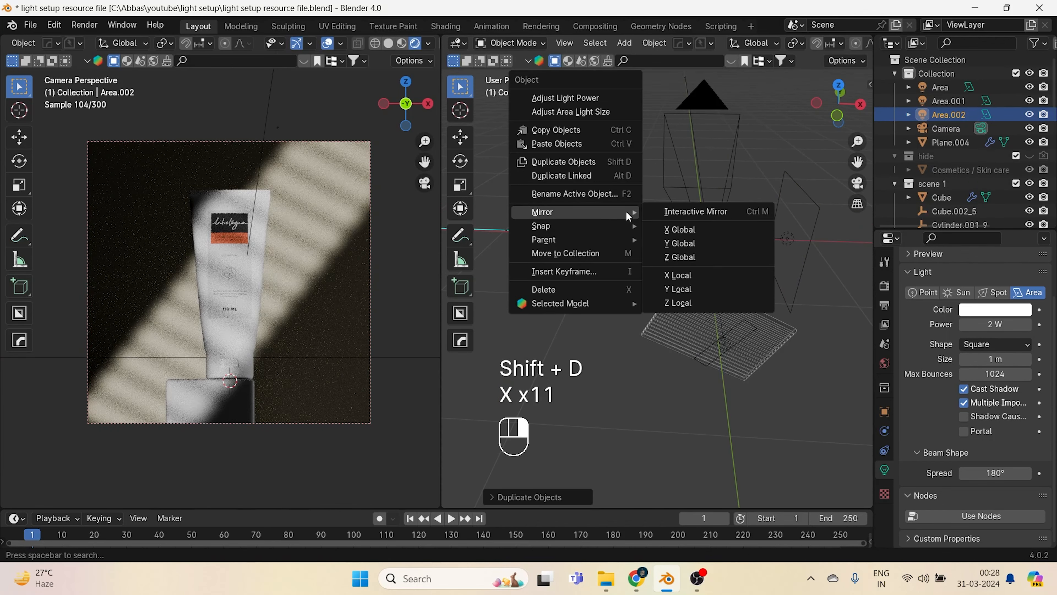
{"action": "left_click", "coordinate": [673, 231]}
- Raise the mirrored area light about 0.1 m along global Z
{"action": "middle_click_drag", "start_coordinate": [662, 237], "coordinate": [645, 263]}
{"action": "key", "text": "g"}
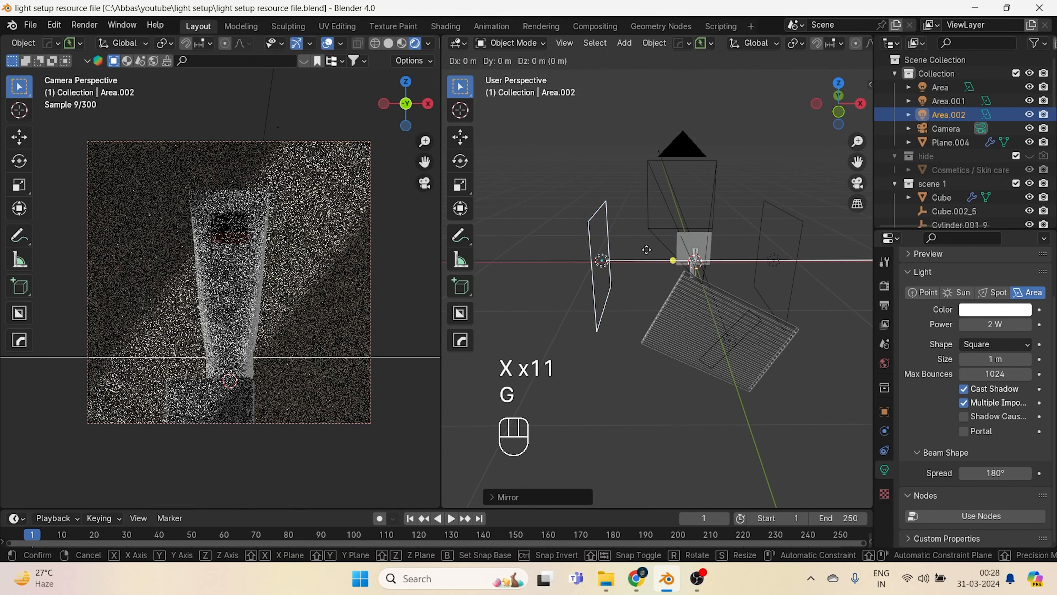
{"action": "key", "text": "z"}
{"action": "key", "text": "x"}
{"action": "left_click", "coordinate": [645, 233]}
{"action": "key", "text": "g"}
{"action": "key", "text": "z"}
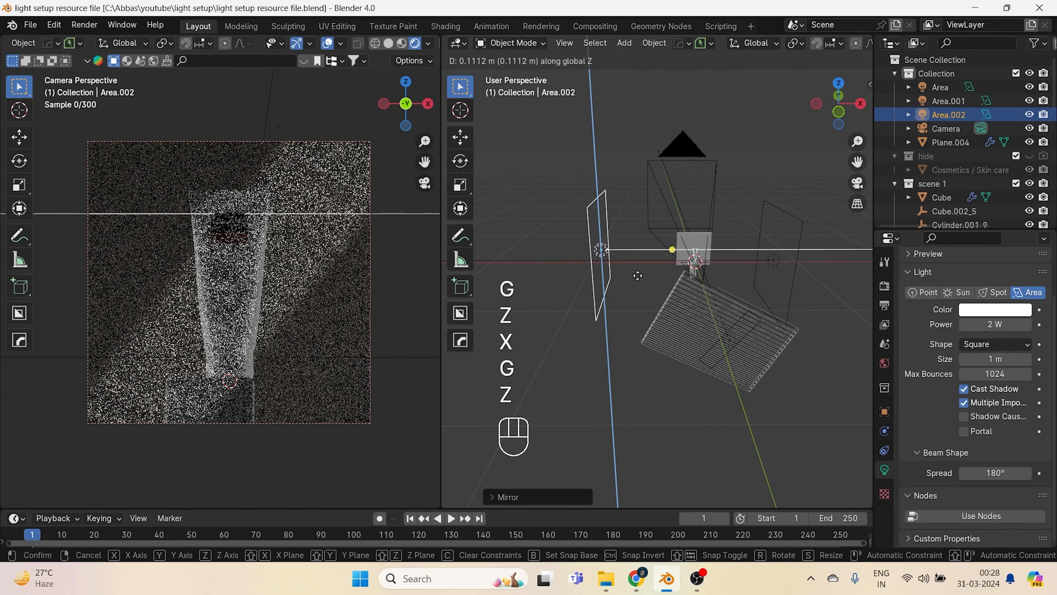
{"action": "left_click", "coordinate": [637, 275]}
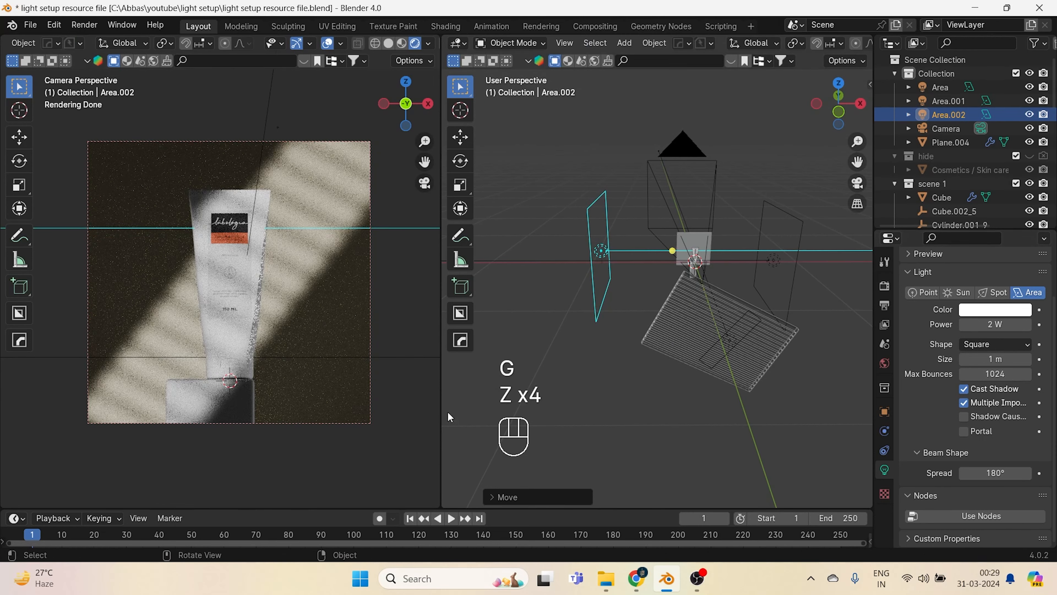
- Lower the mirrored area light's power to 1.83 W
{"action": "left_click_drag", "start_coordinate": [1002, 326], "coordinate": [992, 326], "text": "shift"}
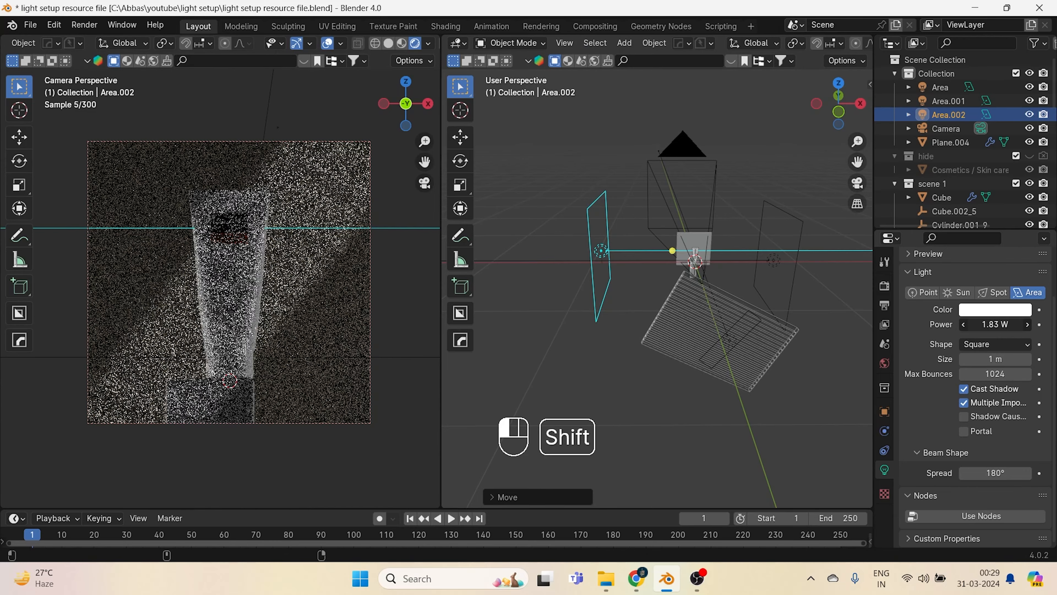
{"action": "scroll", "coordinate": [228, 249], "scroll_direction": "up", "scroll_amount": 2}
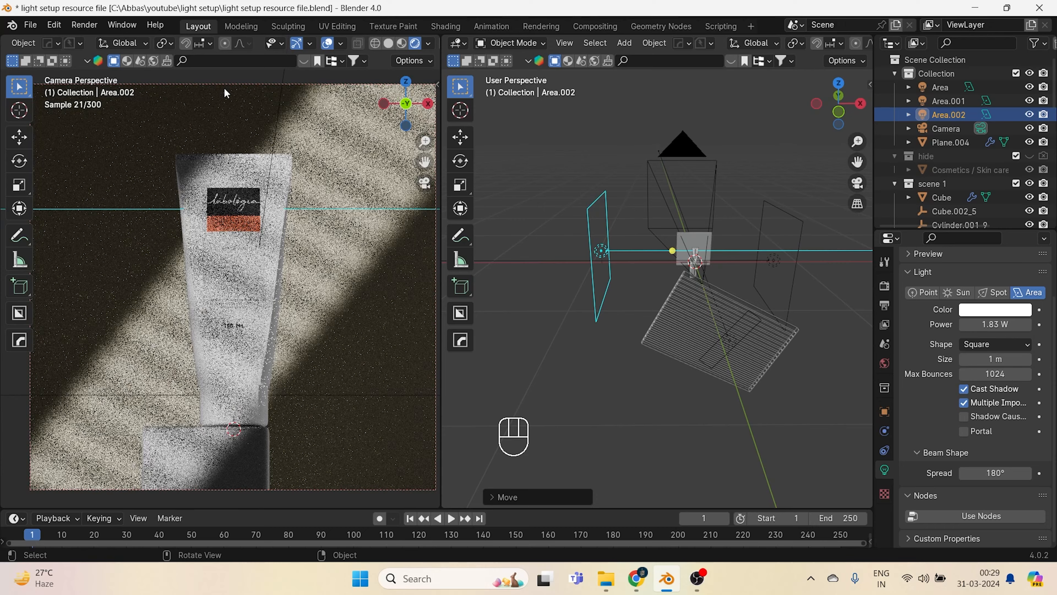
{"action": "scroll", "coordinate": [225, 325], "scroll_direction": "up", "scroll_amount": 2}
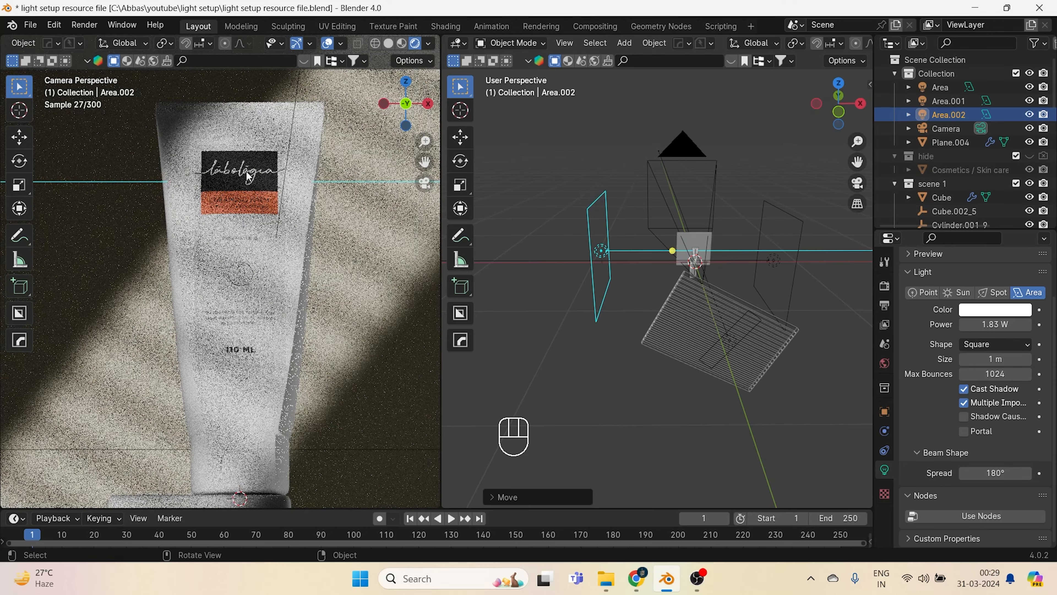
- Move the wireframe blind grid along global Y away from the narrow-spread light and closer to the product
{"action": "middle_click_drag", "start_coordinate": [730, 309], "coordinate": [801, 318]}
{"action": "left_click", "coordinate": [698, 288]}
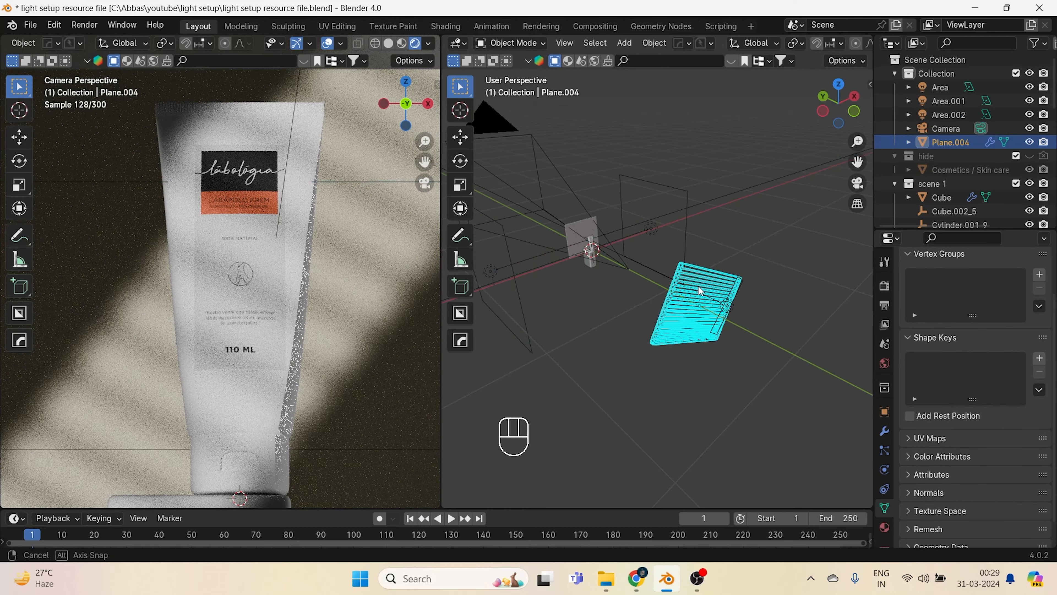
{"action": "middle_click_drag", "start_coordinate": [700, 289], "coordinate": [736, 302]}
{"action": "key", "text": "g"}
{"action": "key", "text": "y"}
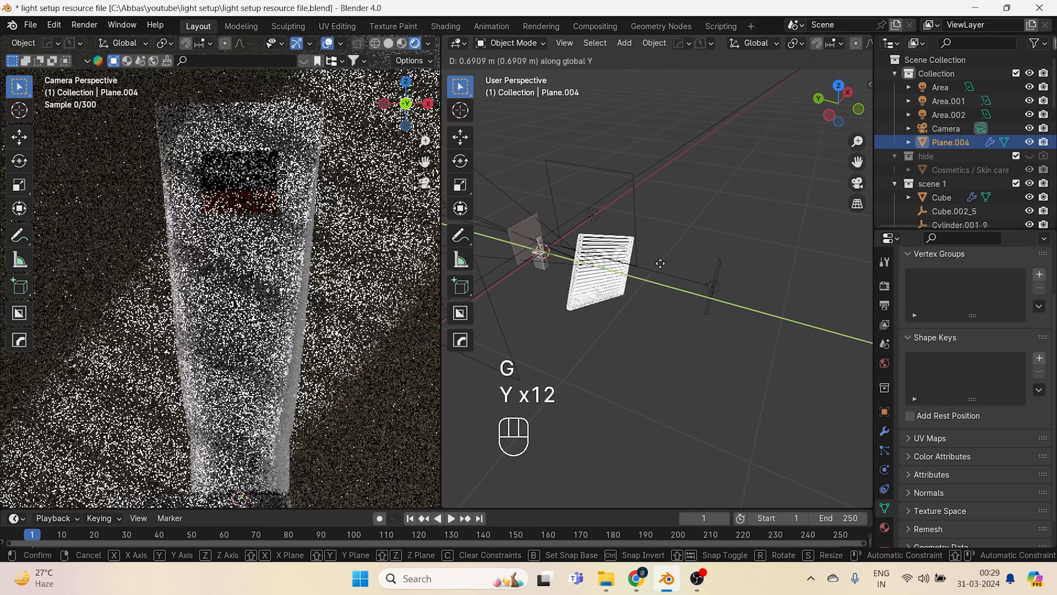
{"action": "key", "text": "y"}
{"action": "key", "text": "y"}
{"action": "key", "text": "y"}
{"action": "key", "text": "y"}
{"action": "key", "text": "y"}
{"action": "key", "text": "y"}
{"action": "key", "text": "y"}
{"action": "key", "text": "y"}
{"action": "key", "text": "y"}
{"action": "key", "text": "y"}
{"action": "key", "text": "y"}
{"action": "key", "text": "y"}
{"action": "key", "text": "y"}
{"action": "left_click", "coordinate": [659, 265]}
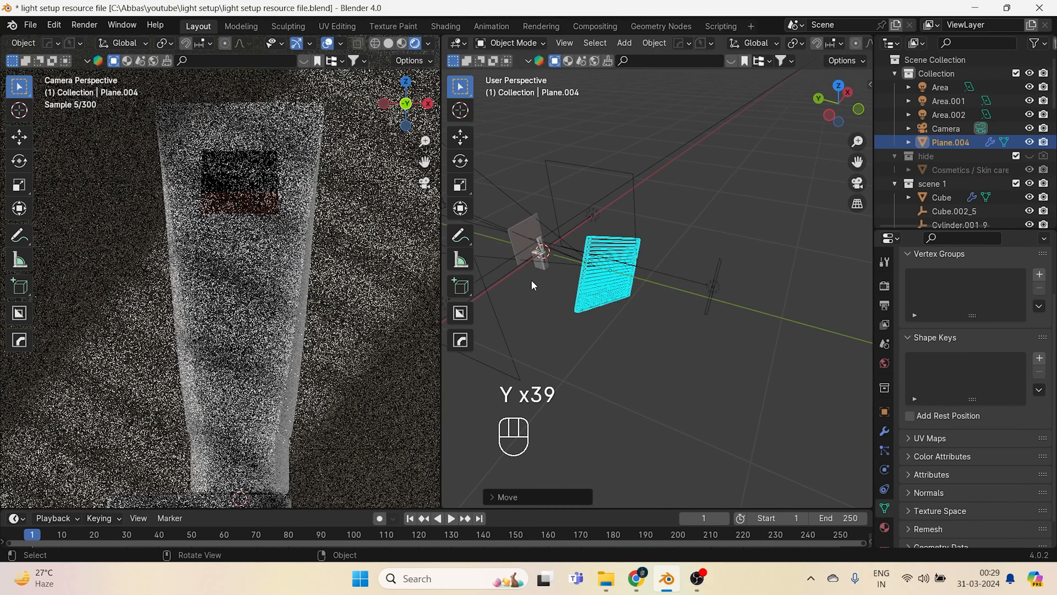
- Move the wireframe blind grid about 0.1 m farther along global Y toward the product
{"action": "scroll", "coordinate": [358, 288], "scroll_direction": "down", "scroll_amount": 3}
{"action": "scroll", "coordinate": [628, 291], "scroll_direction": "up", "scroll_amount": 2}
{"action": "middle_click_drag", "start_coordinate": [611, 290], "coordinate": [660, 289], "text": "shift"}
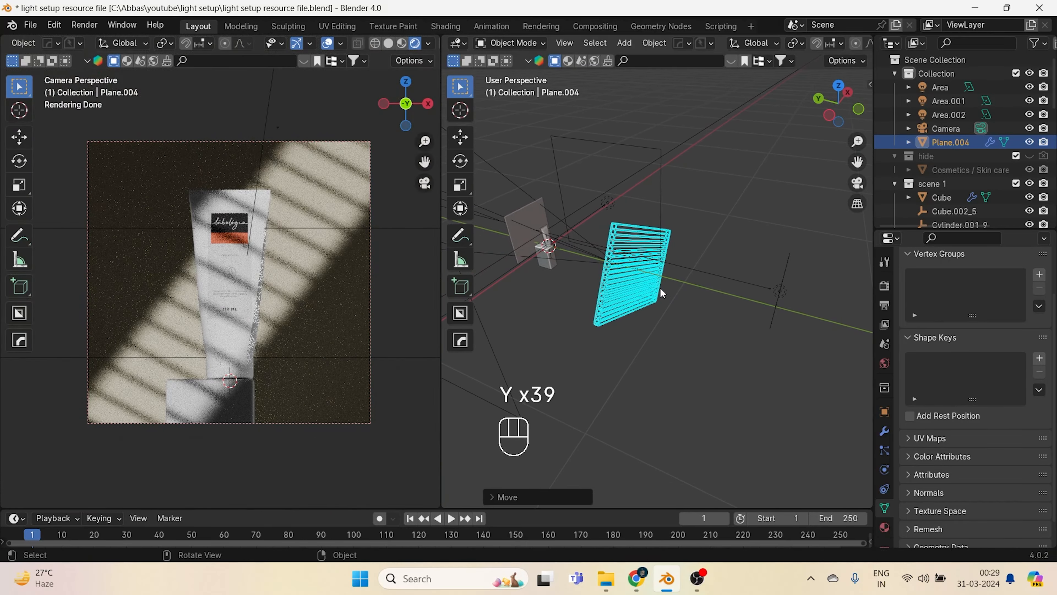
{"action": "key", "text": "g"}
{"action": "key", "text": "y"}
{"action": "key", "text": "y"}
{"action": "key", "text": "y"}
{"action": "key", "text": "y"}
{"action": "key", "text": "y"}
{"action": "key", "text": "y"}
{"action": "key", "text": "y"}
{"action": "key", "text": "y"}
{"action": "key", "text": "y"}
{"action": "key", "text": "y"}
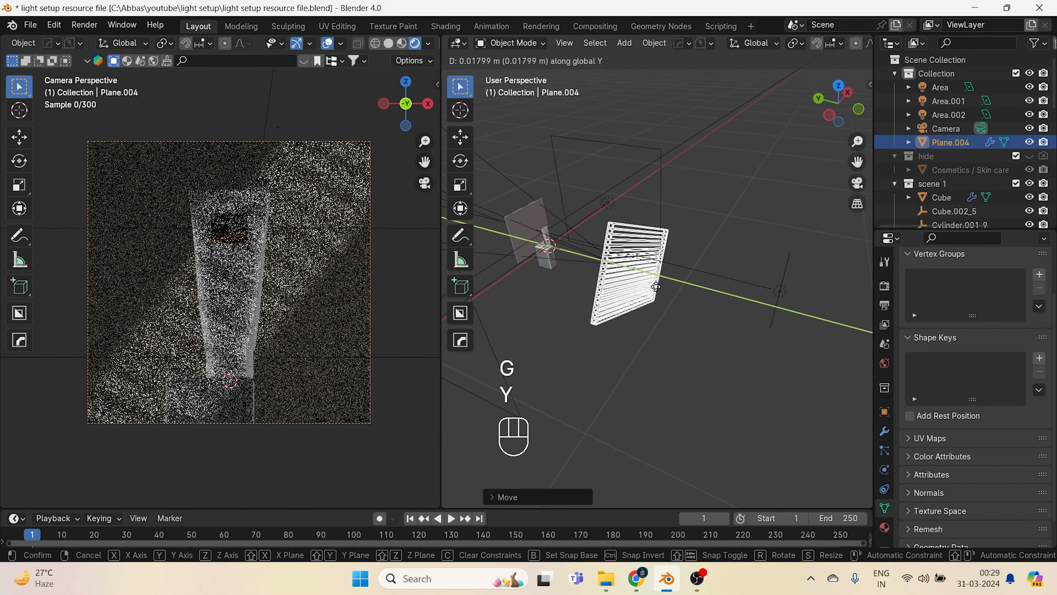
{"action": "key", "text": "y"}
{"action": "key", "text": "y"}
{"action": "key", "text": "y"}
{"action": "key", "text": "y"}
{"action": "key", "text": "y"}
{"action": "key", "text": "y"}
{"action": "key", "text": "y"}
{"action": "key", "text": "y"}
{"action": "key", "text": "y"}
{"action": "key", "text": "y"}
{"action": "key", "text": "y"}
{"action": "key", "text": "y"}
{"action": "key", "text": "y"}
{"action": "key", "text": "y"}
{"action": "key", "text": "y"}
{"action": "key", "text": "y"}
{"action": "key", "text": "y"}
{"action": "key", "text": "y"}
{"action": "key", "text": "y"}
{"action": "key", "text": "y"}
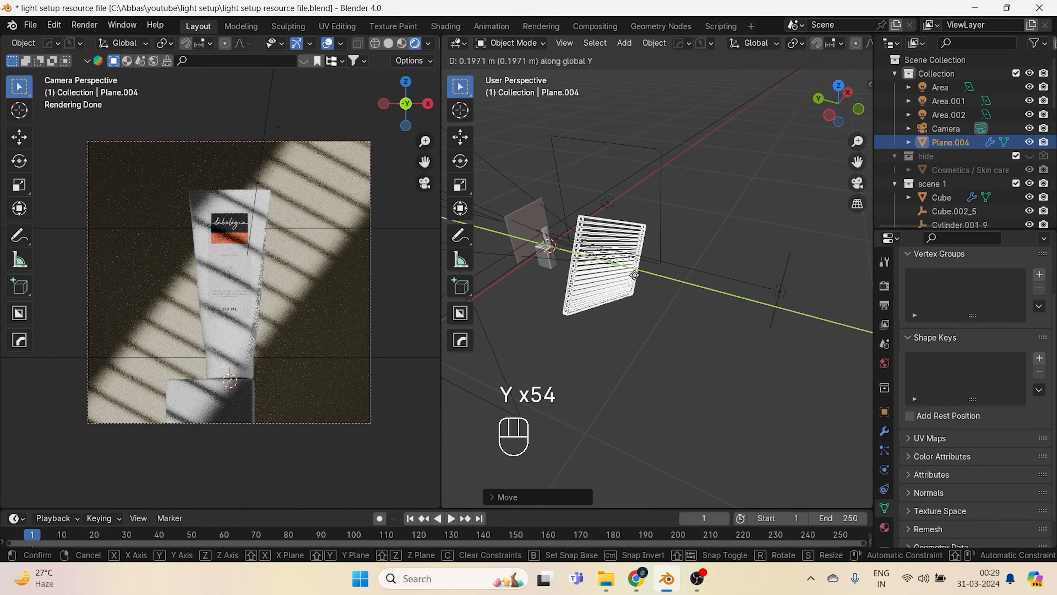
{"action": "key", "text": "y"}
{"action": "key", "text": "y"}
{"action": "key", "text": "y"}
{"action": "key", "text": "y"}
{"action": "key", "text": "y"}
{"action": "key", "text": "y"}
{"action": "key", "text": "y"}
{"action": "key", "text": "y"}
{"action": "key", "text": "y"}
{"action": "key", "text": "y"}
{"action": "key", "text": "y"}
{"action": "key", "text": "y"}
{"action": "key", "text": "y"}
{"action": "key", "text": "y"}
{"action": "key", "text": "y"}
{"action": "key", "text": "y"}
{"action": "key", "text": "y"}
{"action": "key", "text": "y"}
{"action": "key", "text": "y"}
{"action": "key", "text": "y"}
{"action": "left_click", "coordinate": [649, 288]}
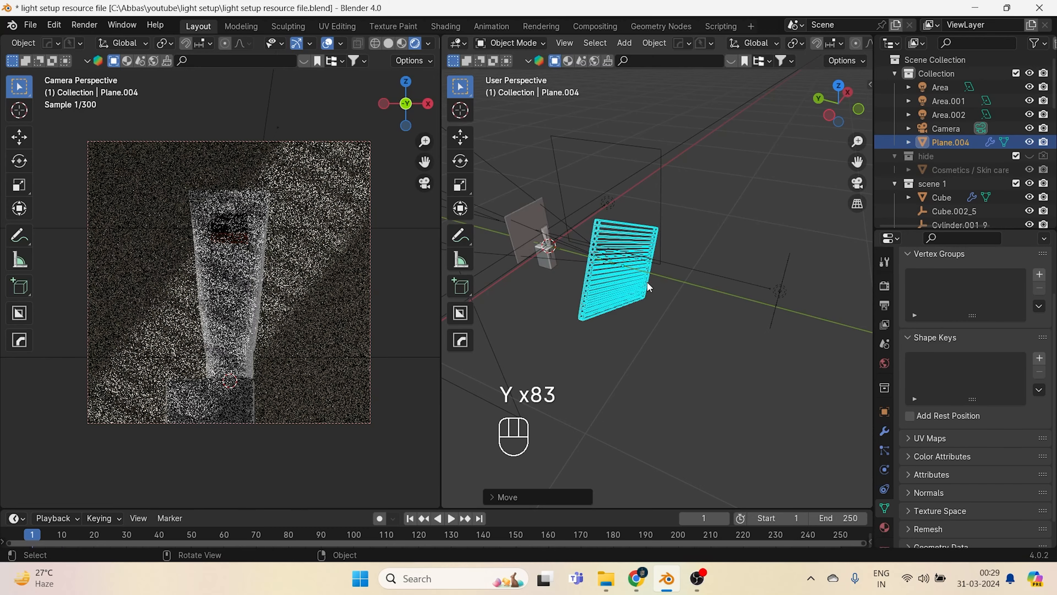
- Move the wireframe blind grid about 0.2 m back along global Y toward the narrow-spread light
{"action": "scroll", "coordinate": [252, 311], "scroll_direction": "up", "scroll_amount": 2}
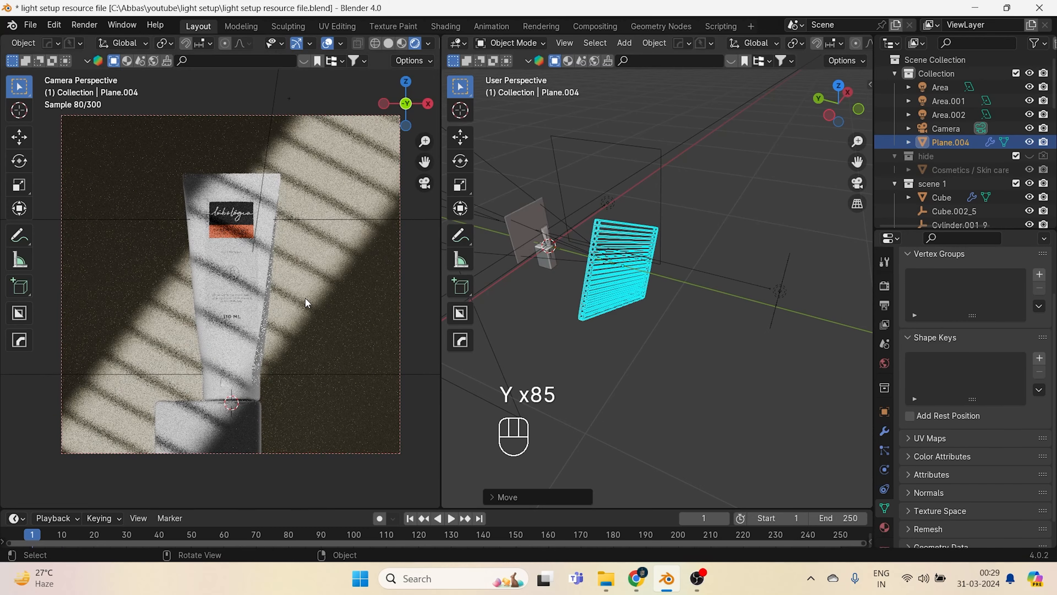
{"action": "scroll", "coordinate": [308, 303], "scroll_direction": "up", "scroll_amount": 1}
{"action": "key", "text": "g"}
{"action": "key", "text": "y"}
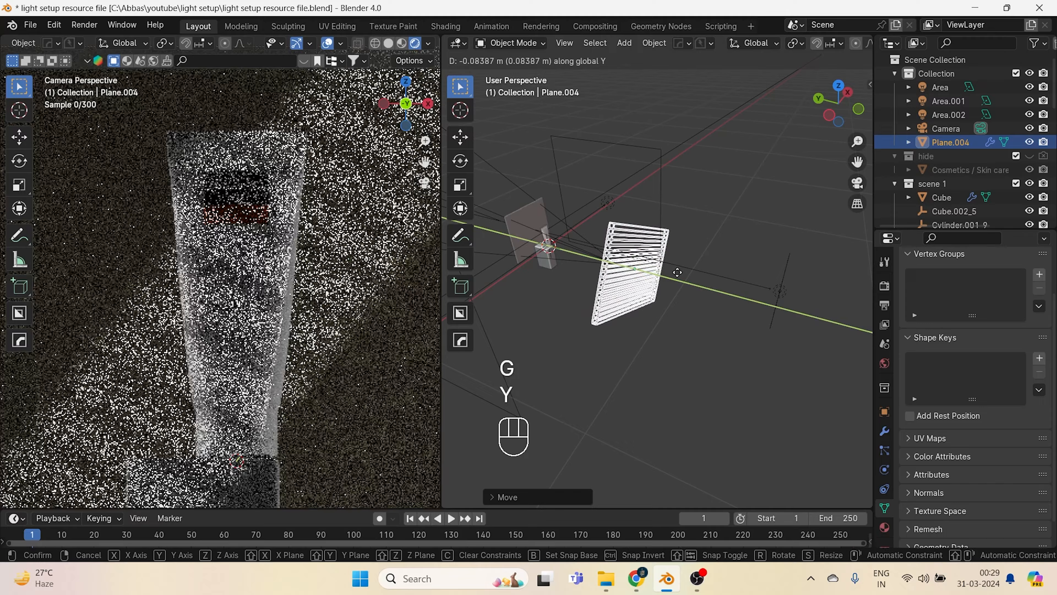
{"action": "key", "text": "y"}
{"action": "key", "text": "y"}
{"action": "key", "text": "y"}
{"action": "key", "text": "y"}
{"action": "key", "text": "y"}
{"action": "key", "text": "y"}
{"action": "key", "text": "y"}
{"action": "key", "text": "y"}
{"action": "key", "text": "y"}
{"action": "key", "text": "y"}
{"action": "key", "text": "y"}
{"action": "key", "text": "y"}
{"action": "key", "text": "y"}
{"action": "key", "text": "y"}
{"action": "key", "text": "y"}
{"action": "key", "text": "y"}
{"action": "key", "text": "y"}
{"action": "key", "text": "y"}
{"action": "key", "text": "y"}
{"action": "key", "text": "y"}
{"action": "key", "text": "y"}
{"action": "key", "text": "y"}
{"action": "key", "text": "y"}
{"action": "key", "text": "y"}
{"action": "key", "text": "y"}
{"action": "key", "text": "y"}
{"action": "key", "text": "y"}
{"action": "key", "text": "y"}
{"action": "key", "text": "y"}
{"action": "key", "text": "y"}
{"action": "key", "text": "y"}
{"action": "key", "text": "y"}
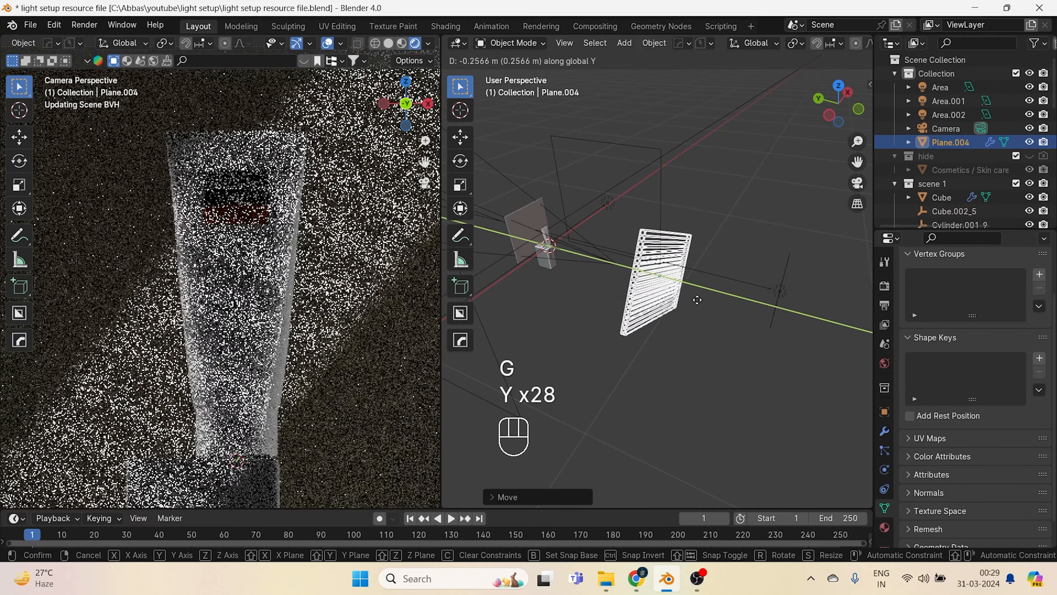
{"action": "left_click", "coordinate": [687, 292]}
{"action": "scroll", "coordinate": [73, 311], "scroll_direction": "down", "scroll_amount": 3}
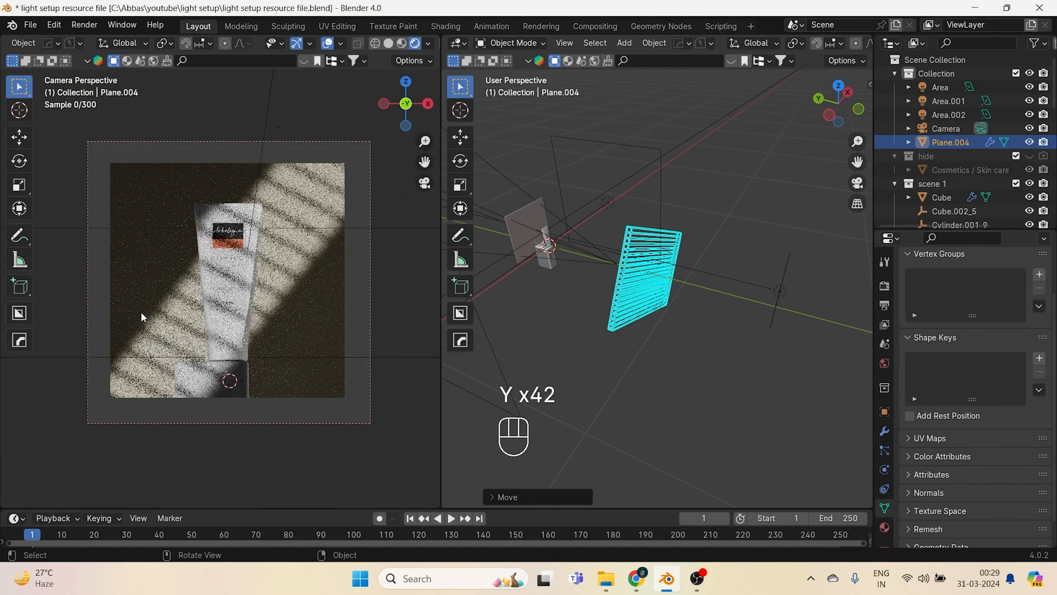
- Switch the camera viewport to solid shading, then save the file and render the image
{"action": "key", "text": "z"}
{"action": "left_click", "coordinate": [518, 337]}
{"action": "key", "text": "ctrl+s"}
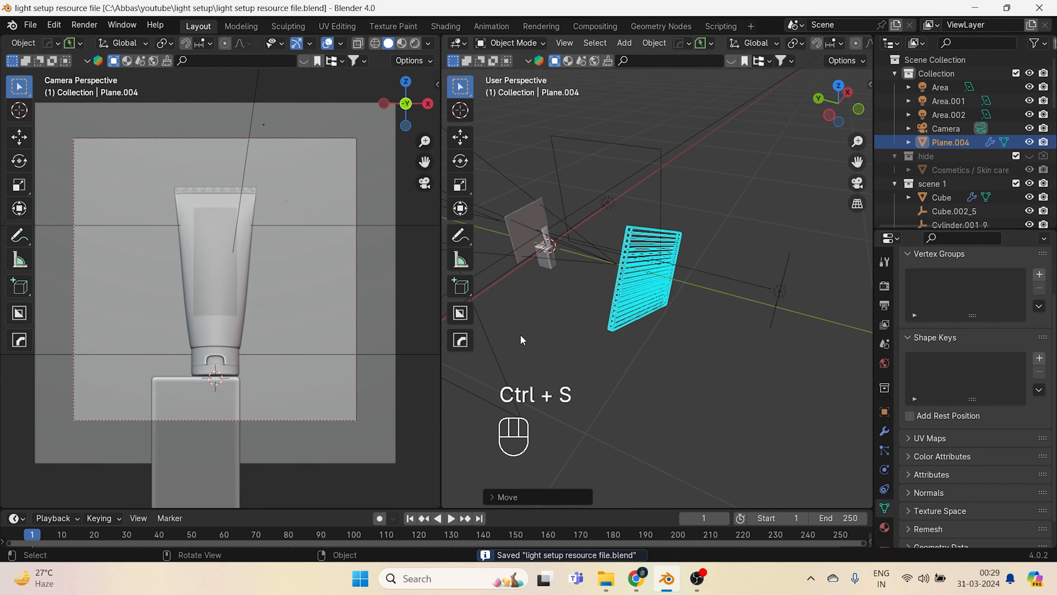
{"action": "key", "text": "F12"}
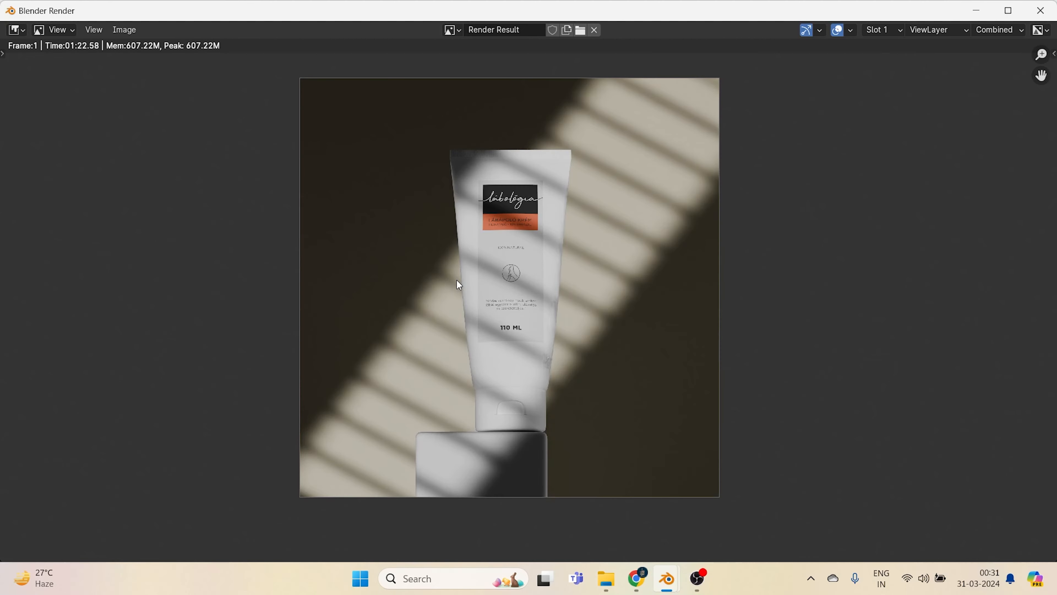
- Examine the finished render's label and blind shadows on the tube and backdrop
{"action": "scroll", "coordinate": [491, 245], "scroll_direction": "up", "scroll_amount": 1}
{"action": "scroll", "coordinate": [524, 214], "scroll_direction": "up", "scroll_amount": 1}
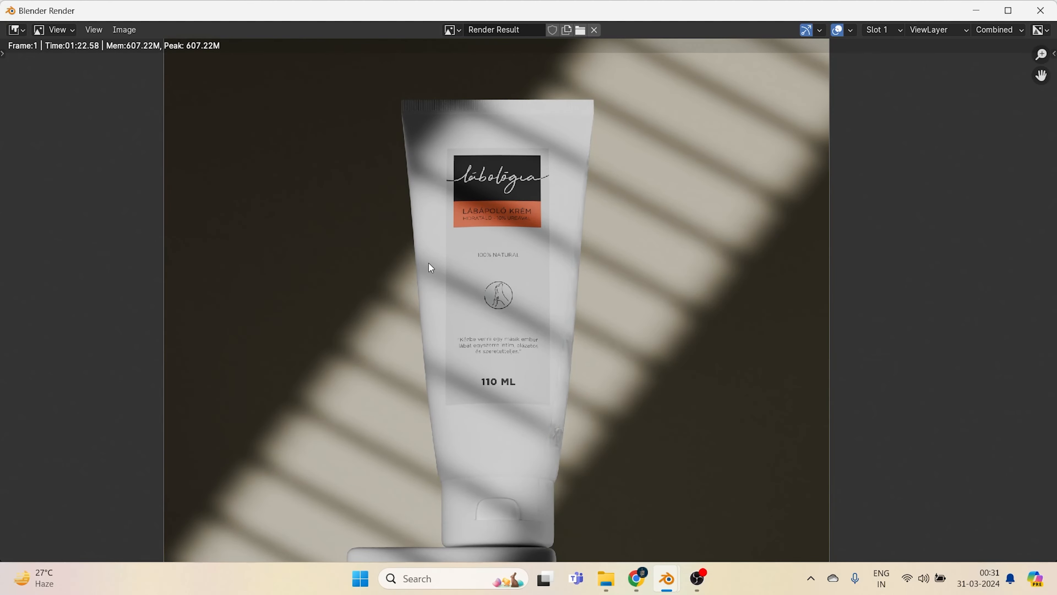
{"action": "scroll", "coordinate": [500, 227], "scroll_direction": "up", "scroll_amount": 2}
{"action": "scroll", "coordinate": [509, 146], "scroll_direction": "up", "scroll_amount": 2}
{"action": "scroll", "coordinate": [528, 304], "scroll_direction": "down", "scroll_amount": 5}
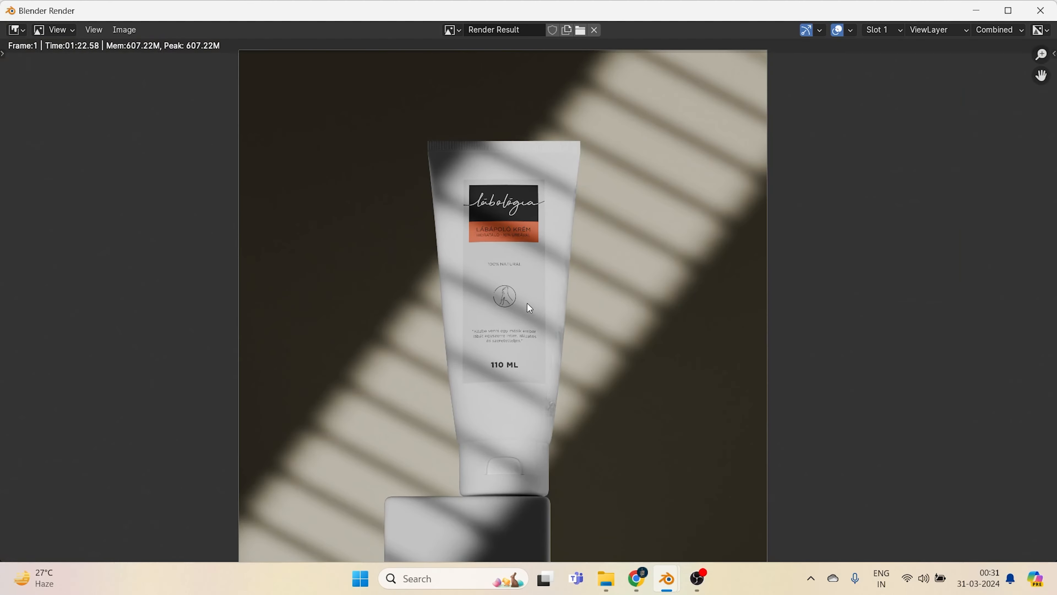
{"action": "middle_click_drag", "start_coordinate": [478, 382], "coordinate": [467, 383]}
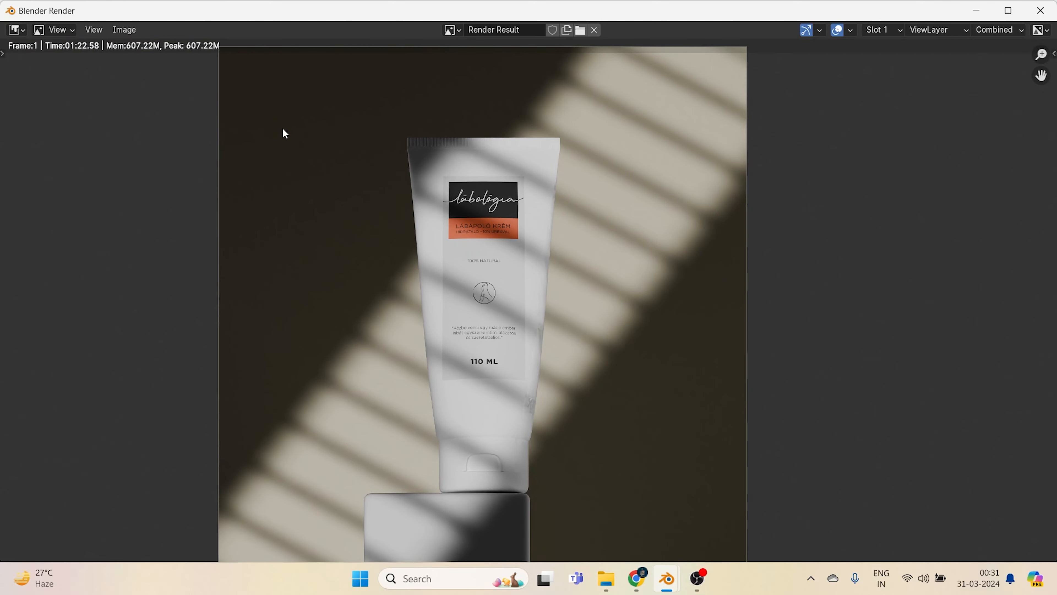
- Start saving the render as an image and create and enter a folder named 1 inside light setup
{"action": "left_click", "coordinate": [130, 31]}
{"action": "left_click", "coordinate": [145, 159]}
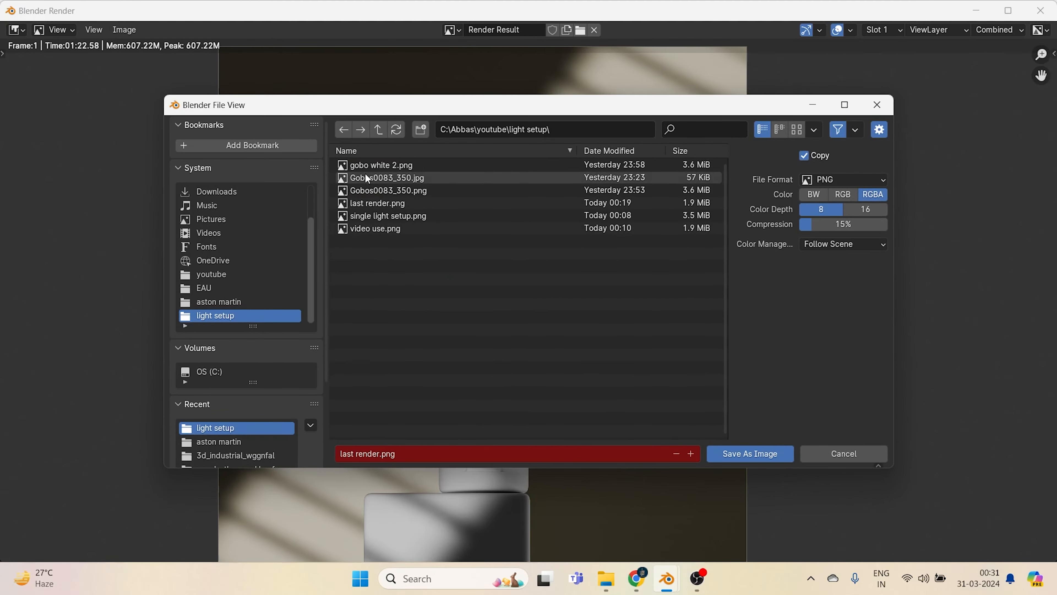
{"action": "left_click", "coordinate": [420, 130]}
{"action": "type", "text": "1"}
{"action": "key", "text": "Return"}
{"action": "left_click", "coordinate": [420, 131]}
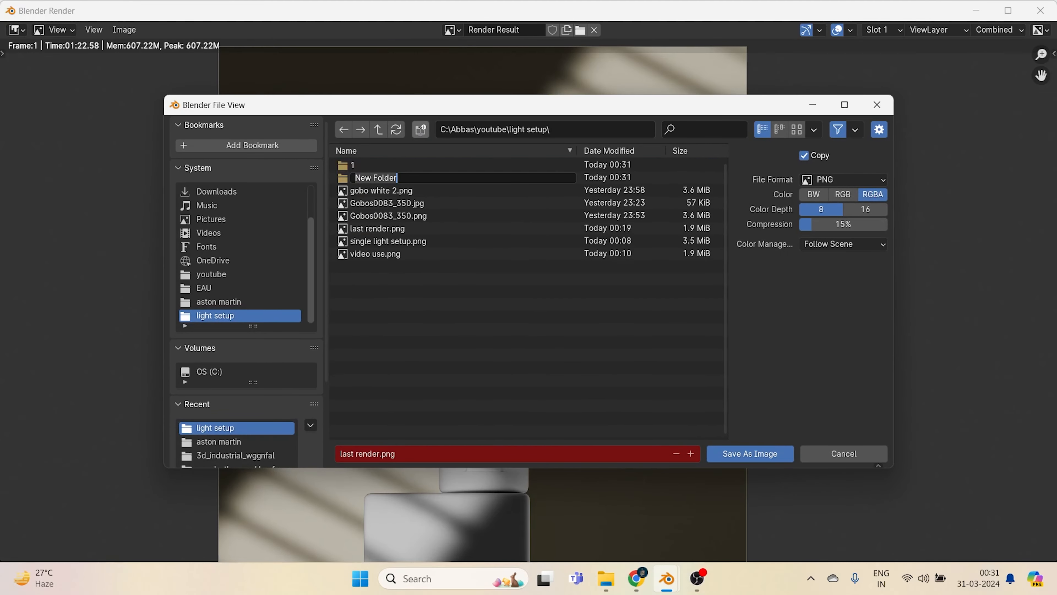
{"action": "key", "text": "Escape"}
{"action": "double_click", "coordinate": [384, 168]}
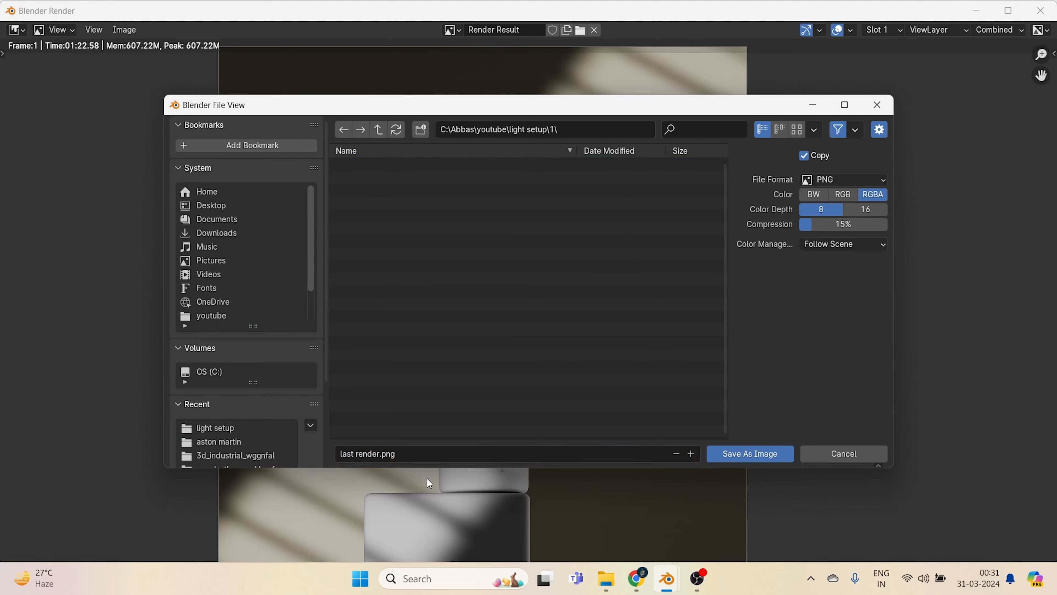
- Save the render in the new folder under the name 1 and close the render window
{"action": "left_click", "coordinate": [410, 450]}
{"action": "type", "text": "1"}
{"action": "key", "text": "Return"}
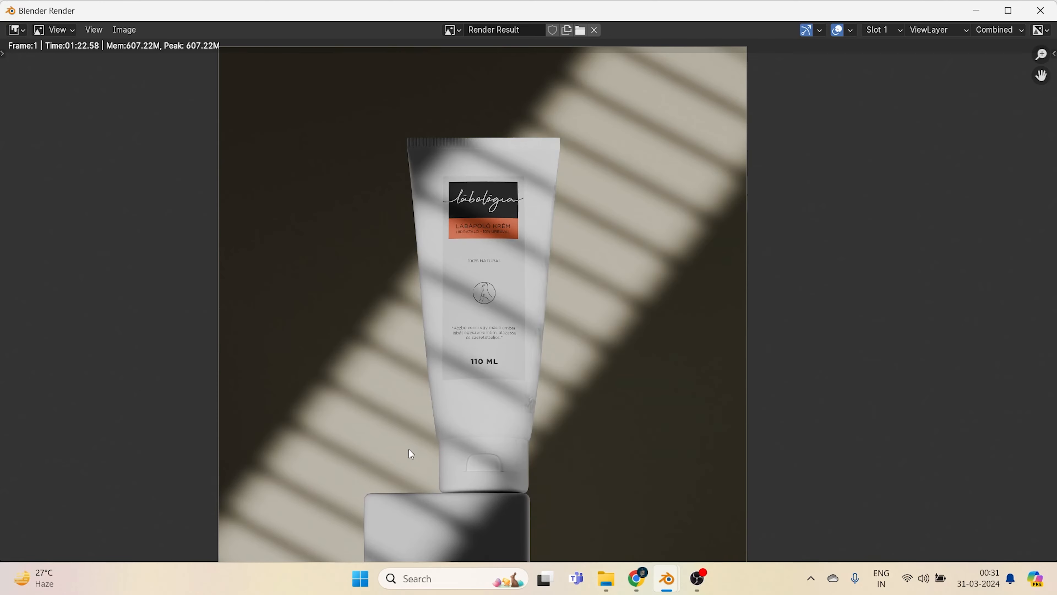
{"action": "left_click", "coordinate": [1041, 11]}
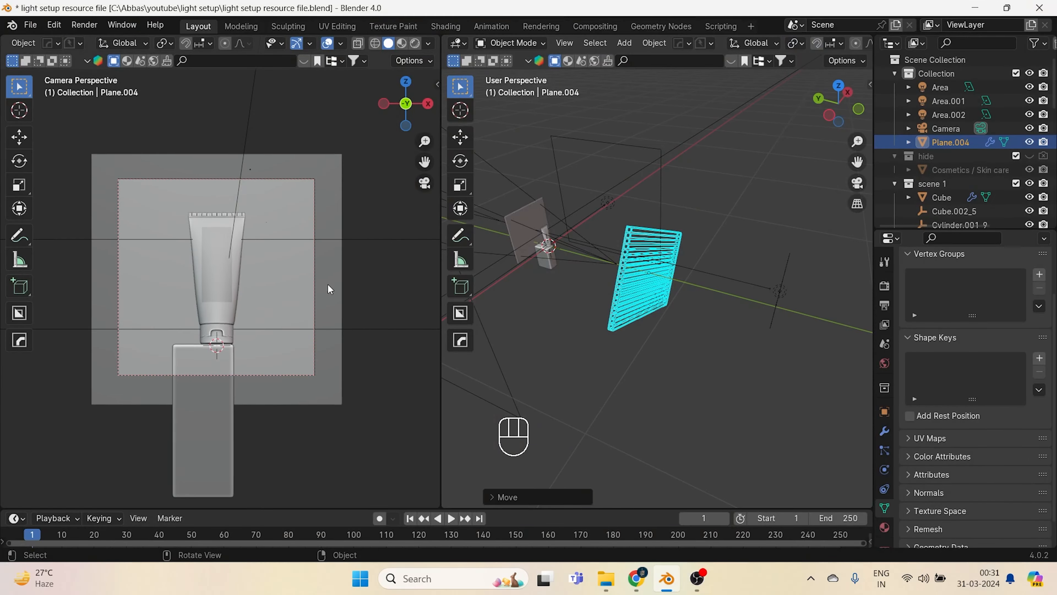
- Delete the blind grid, the narrow-spread area light and both side area lights
{"action": "key", "text": "Delete"}
{"action": "left_click", "coordinate": [815, 326]}
{"action": "key", "text": "Delete"}
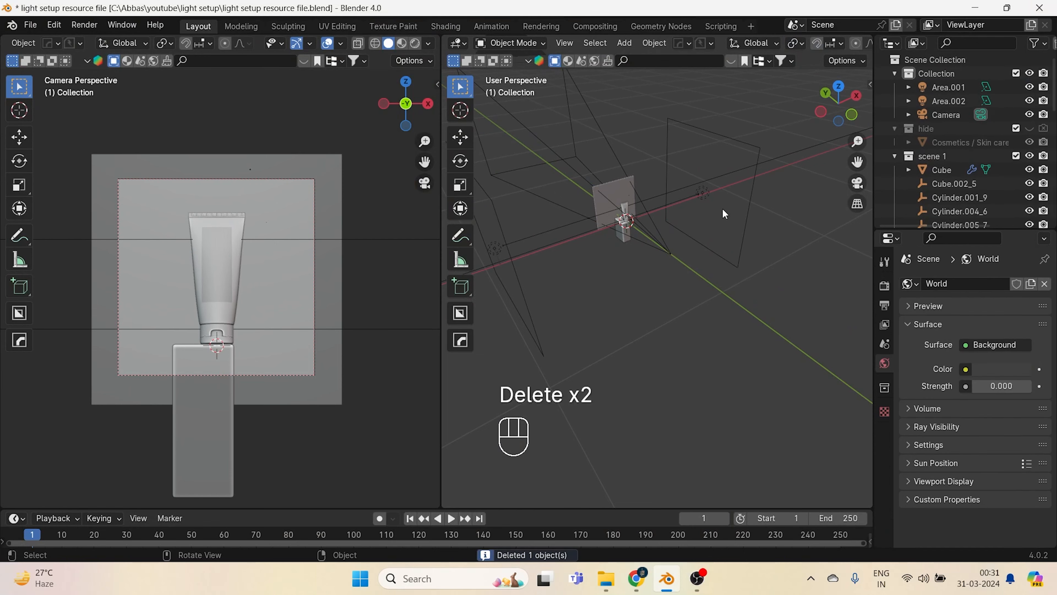
{"action": "left_click", "coordinate": [711, 199]}
{"action": "key", "text": "Delete"}
{"action": "key", "text": "Delete"}
{"action": "left_click", "coordinate": [496, 250]}
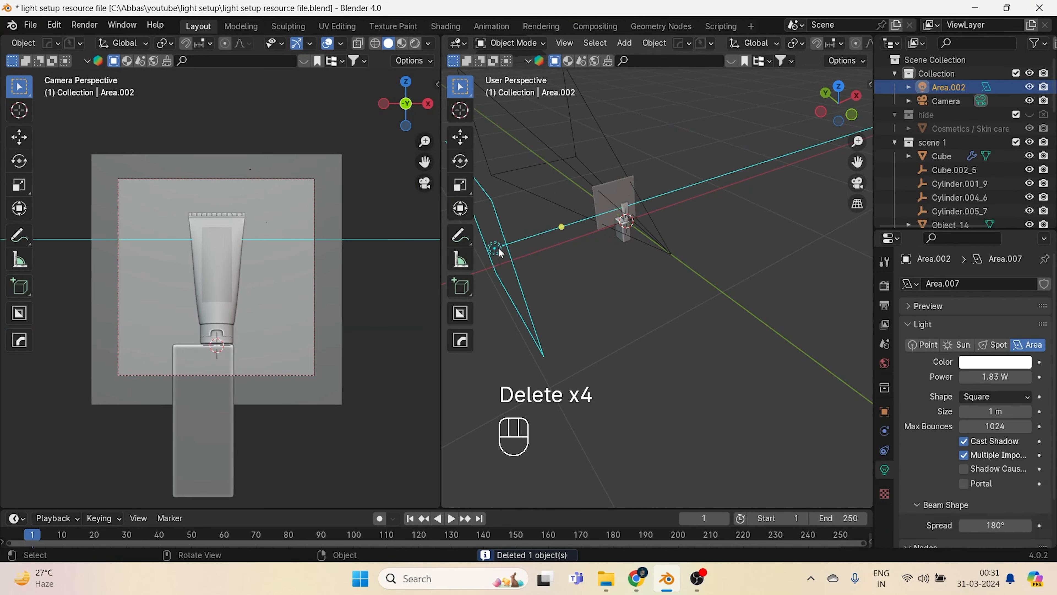
{"action": "key", "text": "Delete"}
- Check the camera view without lights in rendered shading and return it to solid shading
{"action": "middle_click_drag", "start_coordinate": [199, 368], "coordinate": [170, 369], "text": "shift"}
{"action": "key", "text": "z"}
{"action": "left_click", "coordinate": [205, 268]}
{"action": "scroll", "coordinate": [206, 269], "scroll_direction": "up", "scroll_amount": 2}
{"action": "middle_click_drag", "start_coordinate": [205, 273], "coordinate": [217, 278], "text": "shift"}
{"action": "key", "text": "z"}
{"action": "left_click", "coordinate": [417, 307]}
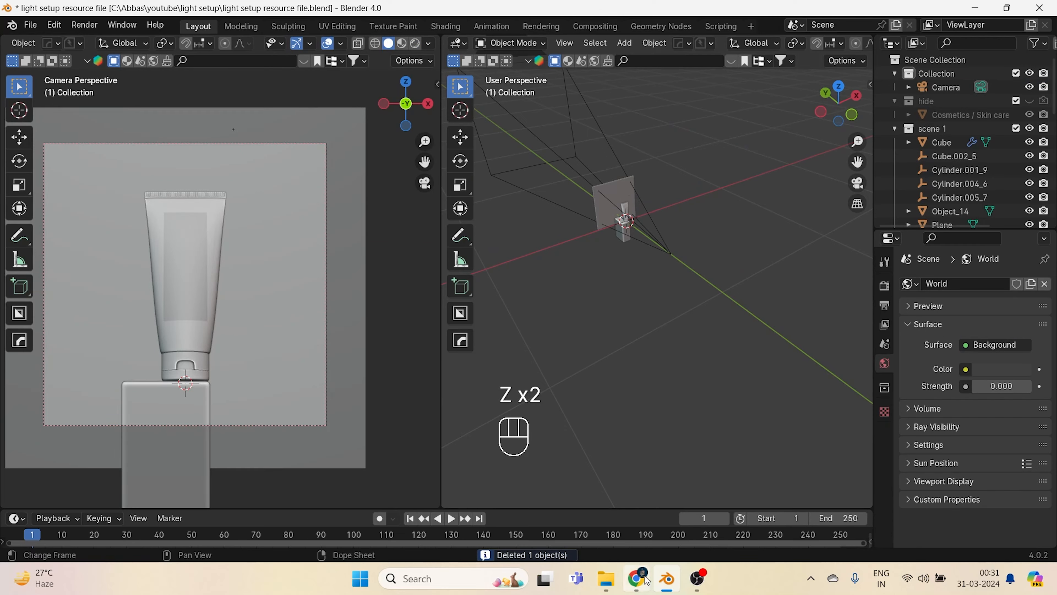
- Switch to Chrome and save the Textures.com bare-tree gobo image as Gobos0083_350 (1) in the light setup folder
{"action": "left_click", "coordinate": [645, 580]}
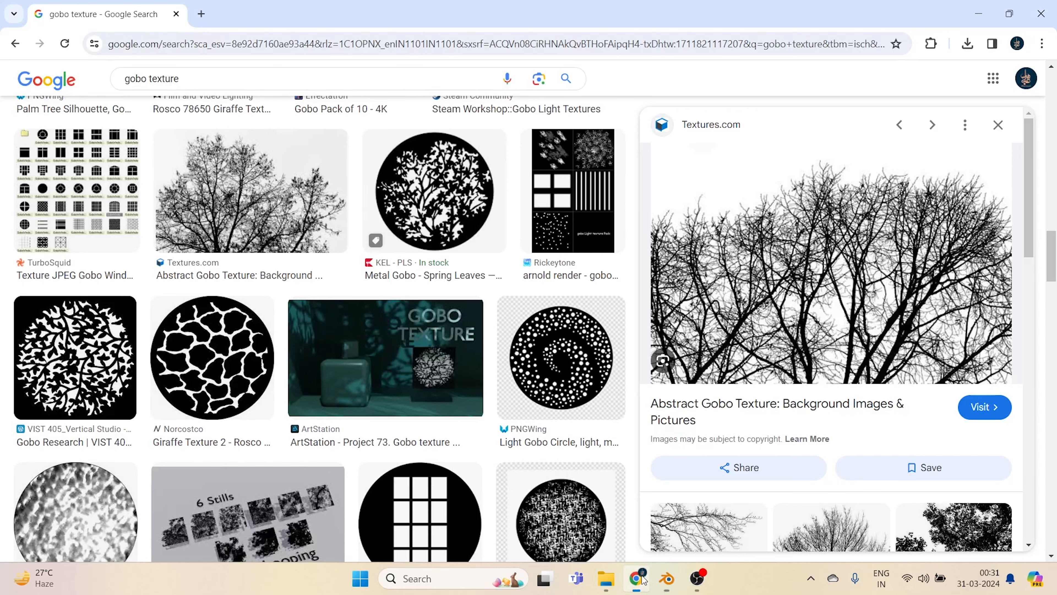
{"action": "scroll", "coordinate": [151, 77], "scroll_direction": "up", "scroll_amount": 3}
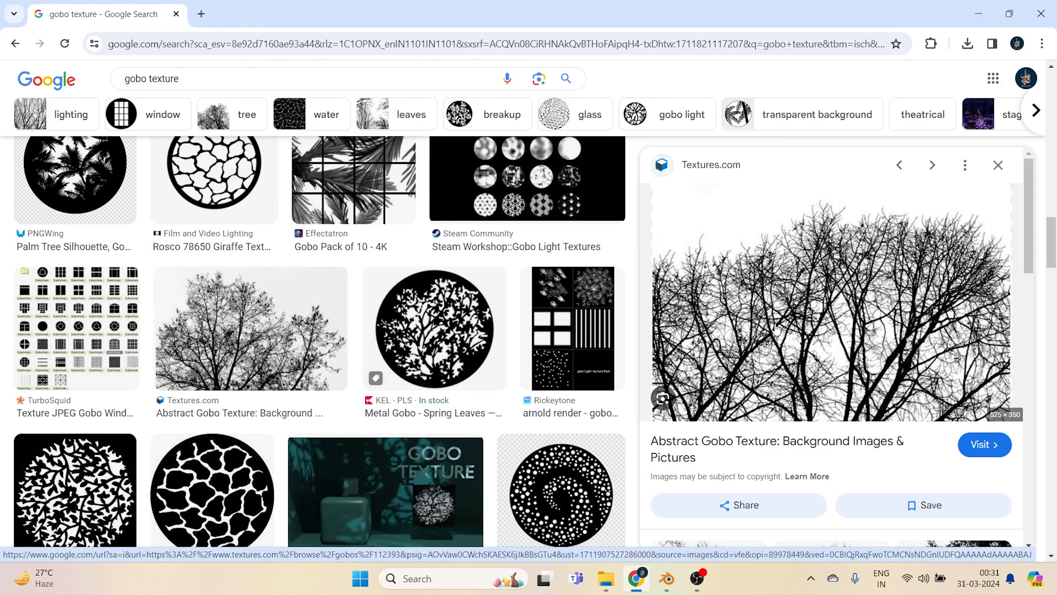
{"action": "scroll", "coordinate": [775, 333], "scroll_direction": "down", "scroll_amount": 5}
{"action": "scroll", "coordinate": [780, 347], "scroll_direction": "up", "scroll_amount": 5}
{"action": "right_click", "coordinate": [766, 312]}
{"action": "key", "text": "Up"}
{"action": "key", "text": "Up"}
{"action": "key", "text": "Up"}
{"action": "key", "text": "Return"}
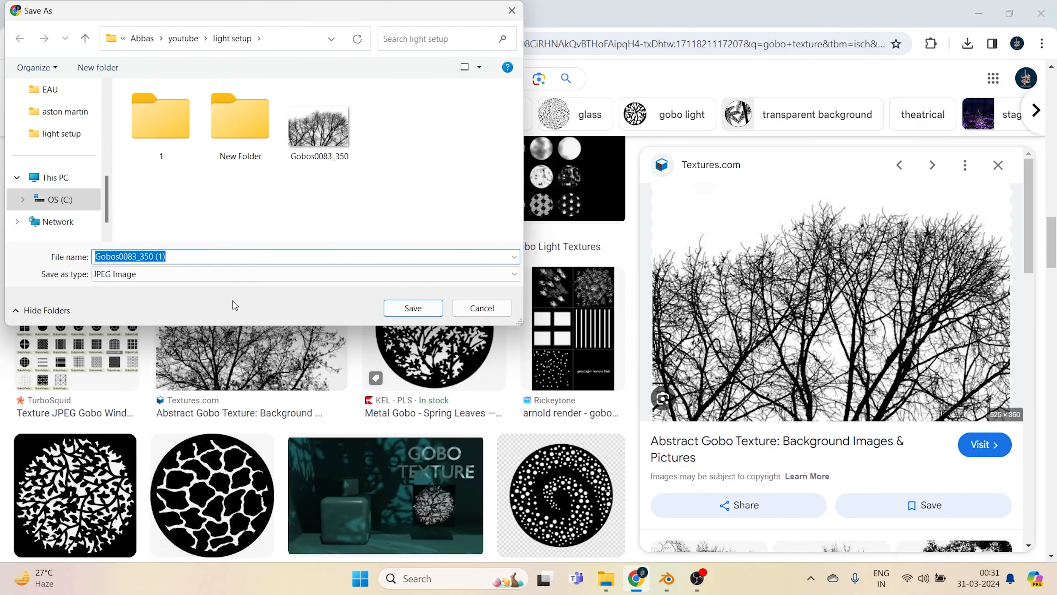
{"action": "key", "text": "Return"}
- Back in Blender, set rendered shading for the camera view and top view for the other viewport, and add a spot light
{"action": "left_click", "coordinate": [666, 579]}
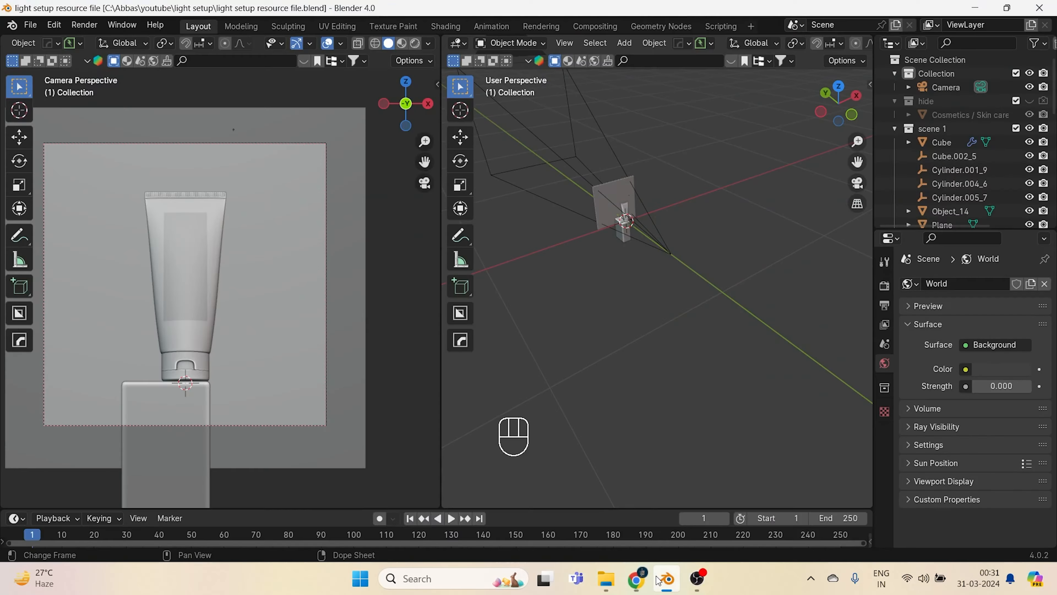
{"action": "key", "text": "KP_7"}
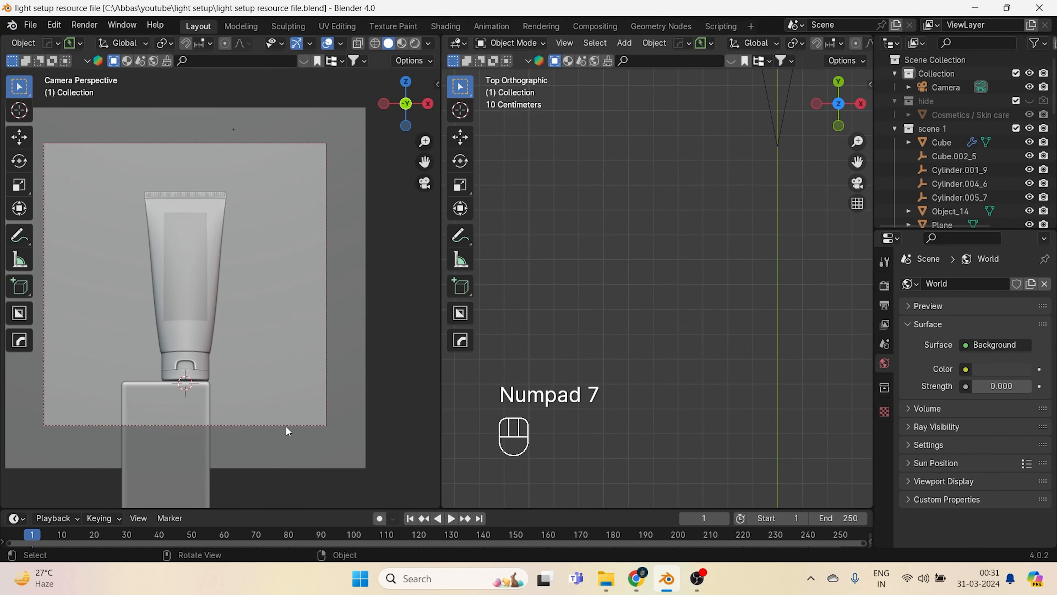
{"action": "key", "text": "z"}
{"action": "left_click", "coordinate": [184, 283]}
{"action": "middle_click_drag", "start_coordinate": [753, 209], "coordinate": [659, 357], "text": "shift"}
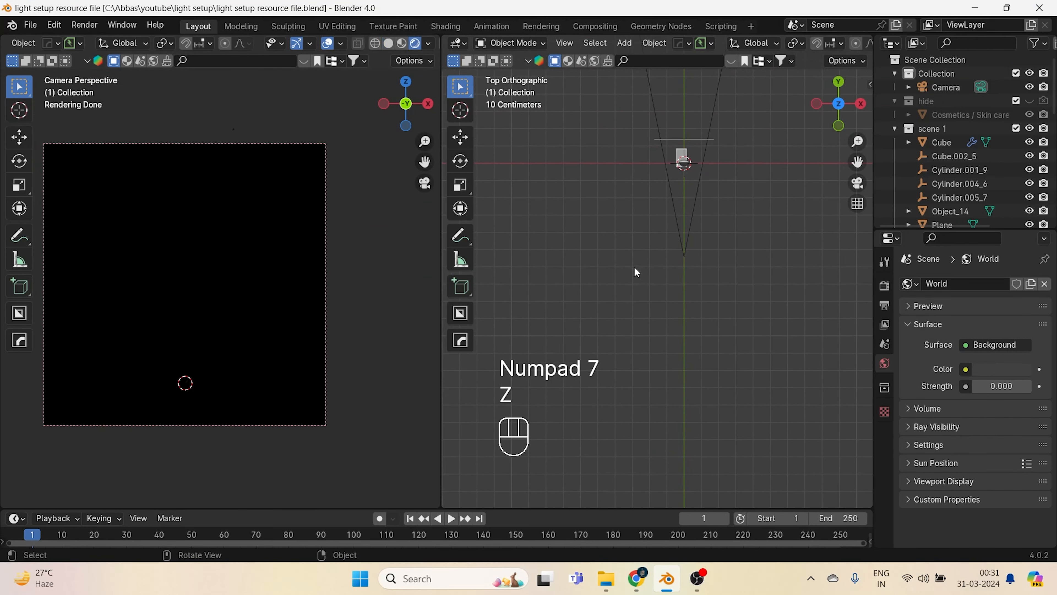
{"action": "key", "text": "shift+a"}
{"action": "mouse_move", "coordinate": [636, 272]}
{"action": "left_click", "coordinate": [699, 300]}
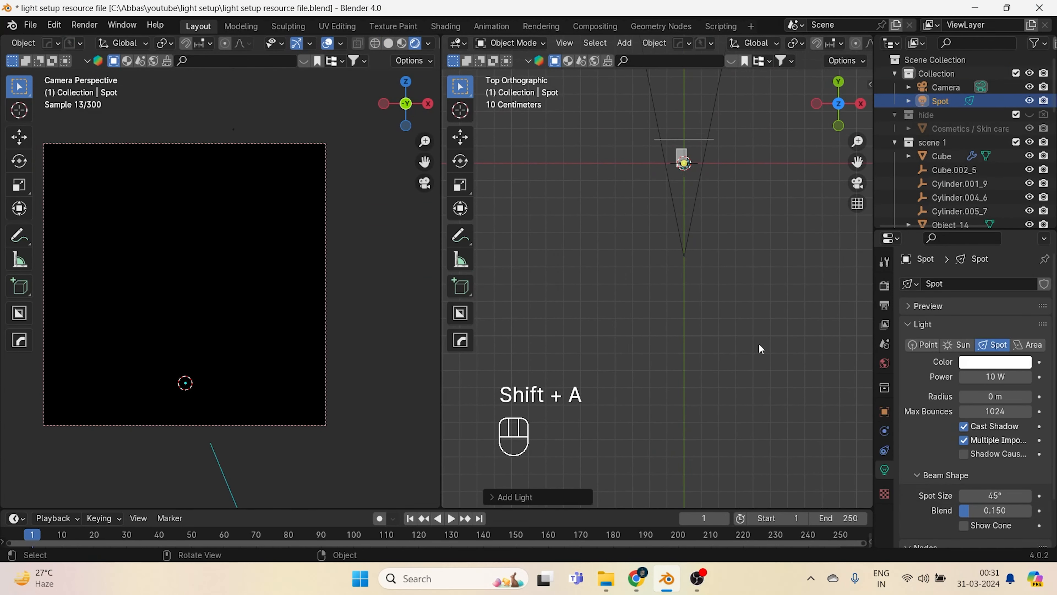
- Scale down the new spot light
{"action": "key", "text": "s"}
{"action": "key", "text": "s"}
{"action": "key", "text": "s"}
{"action": "key", "text": "s"}
{"action": "key", "text": "s"}
{"action": "key", "text": "s"}
{"action": "key", "text": "s"}
{"action": "key", "text": "s"}
{"action": "key", "text": "s"}
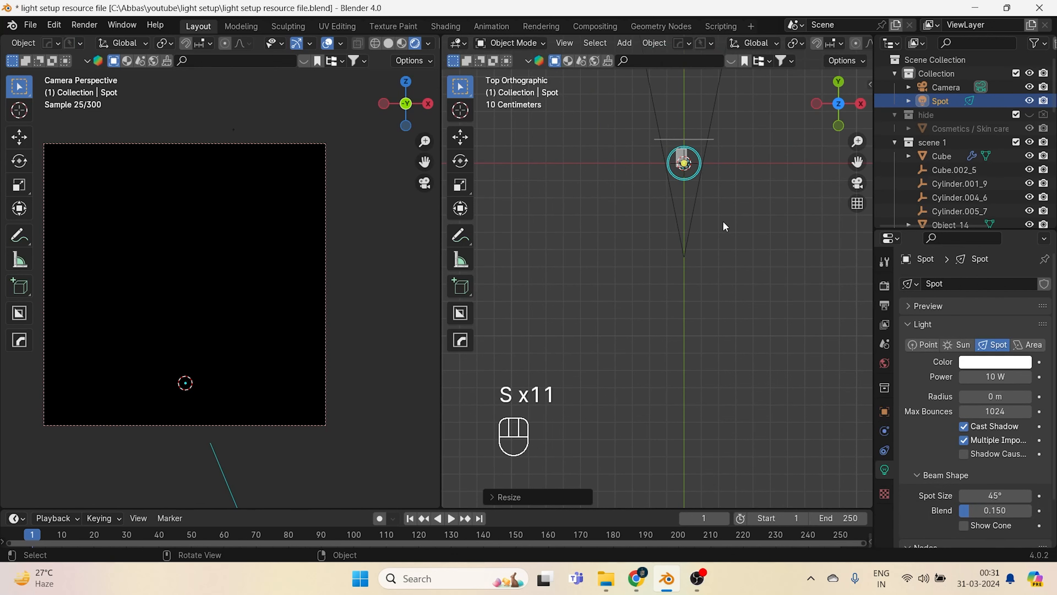
- Move the spot light about 0.66 m along negative global Y and rotate it 90° about X to face the product
{"action": "key", "text": "g"}
{"action": "key", "text": "y"}
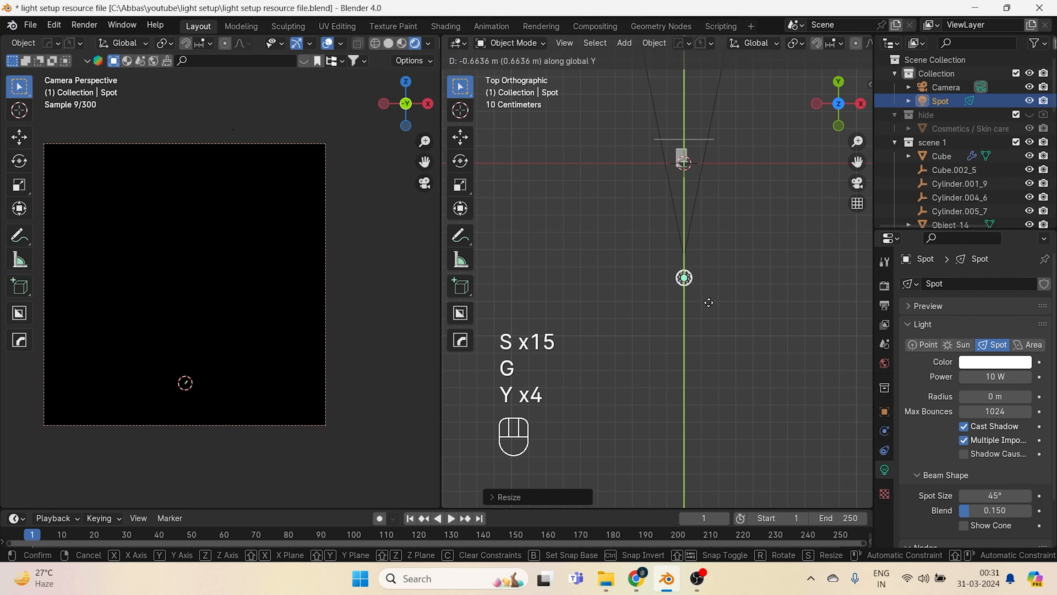
{"action": "key", "text": "y"}
{"action": "key", "text": "y"}
{"action": "left_click", "coordinate": [709, 303]}
{"action": "key", "text": "r"}
{"action": "key", "text": "x"}
{"action": "key", "text": "KP_9"}
{"action": "key", "text": "KP_0"}
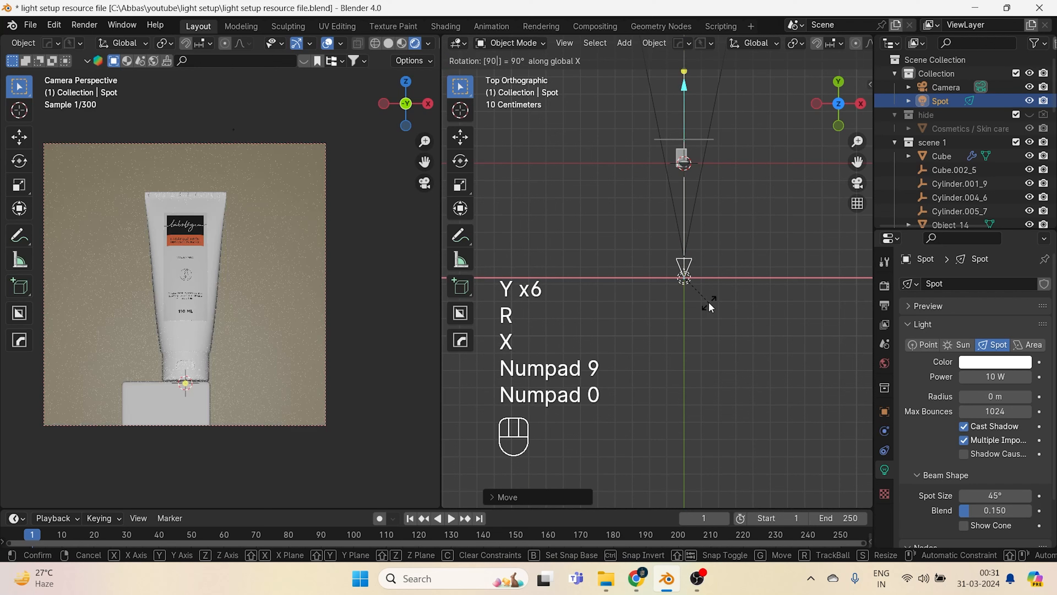
{"action": "key", "text": "KP_Enter"}
- Move the spot light about 0.4 m forward along global Y, closer to the product
{"action": "key", "text": "g"}
{"action": "key", "text": "y"}
{"action": "key", "text": "y"}
{"action": "key", "text": "y"}
{"action": "key", "text": "y"}
{"action": "key", "text": "y"}
{"action": "key", "text": "y"}
{"action": "key", "text": "y"}
{"action": "key", "text": "y"}
{"action": "key", "text": "y"}
{"action": "key", "text": "y"}
{"action": "key", "text": "y"}
{"action": "key", "text": "y"}
{"action": "key", "text": "y"}
{"action": "key", "text": "y"}
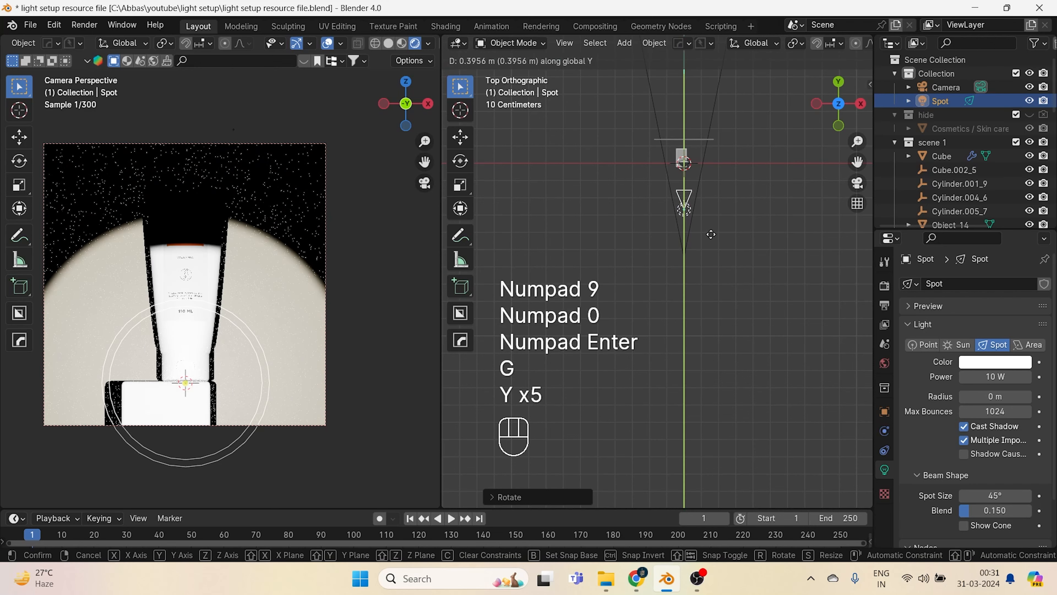
- Raise the spot light along global Z to about the level of the tube's upper edge
{"action": "key", "text": "g"}
{"action": "key", "text": "z"}
{"action": "key", "text": "z"}
{"action": "key", "text": "z"}
{"action": "key", "text": "z"}
{"action": "key", "text": "z"}
{"action": "key", "text": "z"}
{"action": "key", "text": "z"}
{"action": "key", "text": "z"}
{"action": "key", "text": "z"}
{"action": "key", "text": "z"}
{"action": "key", "text": "z"}
{"action": "key", "text": "z"}
{"action": "key", "text": "z"}
{"action": "key", "text": "z"}
{"action": "key", "text": "z"}
{"action": "key", "text": "z"}
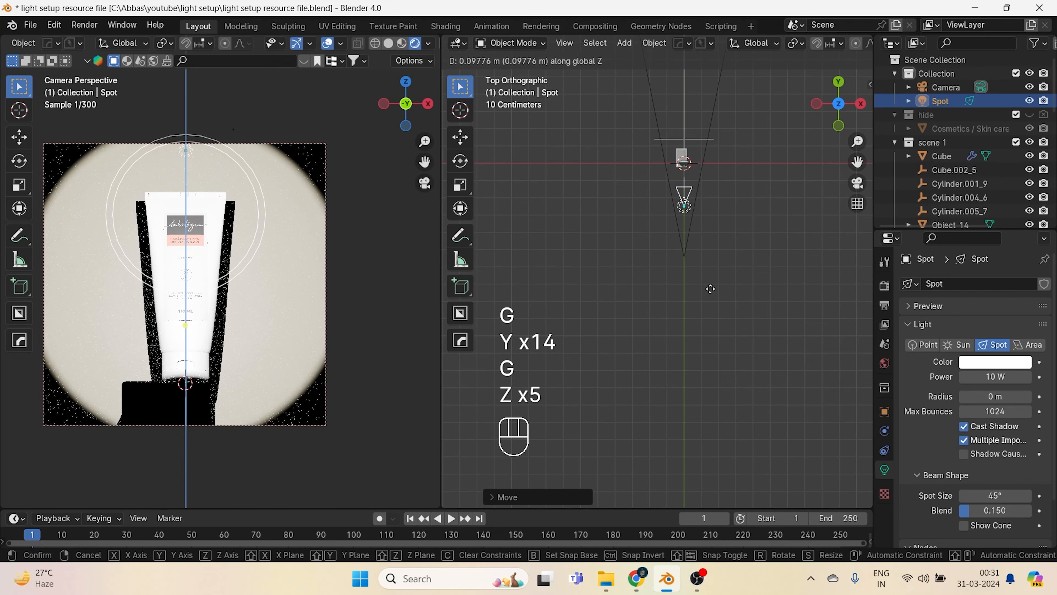
{"action": "left_click", "coordinate": [379, 359]}
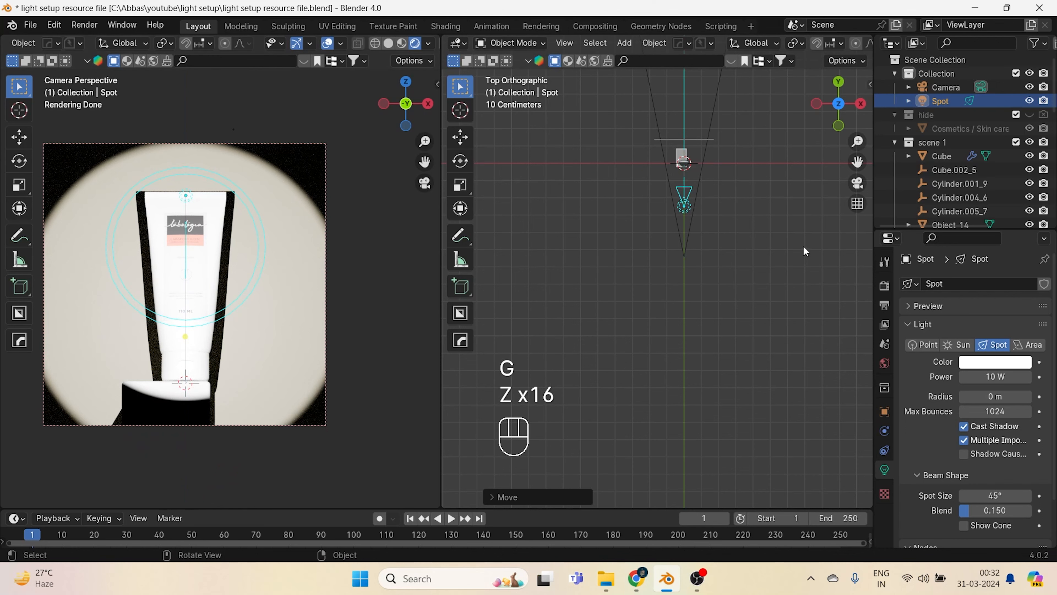
{"action": "key", "text": "s"}
{"action": "right_click", "coordinate": [668, 210]}
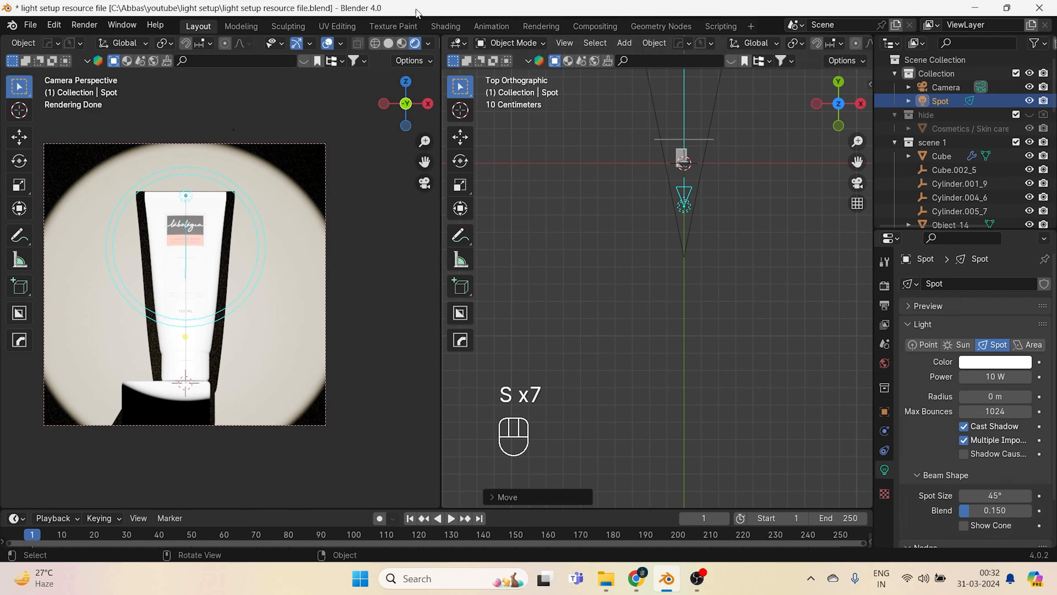
- Change the 3D viewport beside the camera view to the Shader Editor and enable Use Nodes for the spot light
{"action": "left_click", "coordinate": [461, 41]}
{"action": "left_click", "coordinate": [494, 166]}
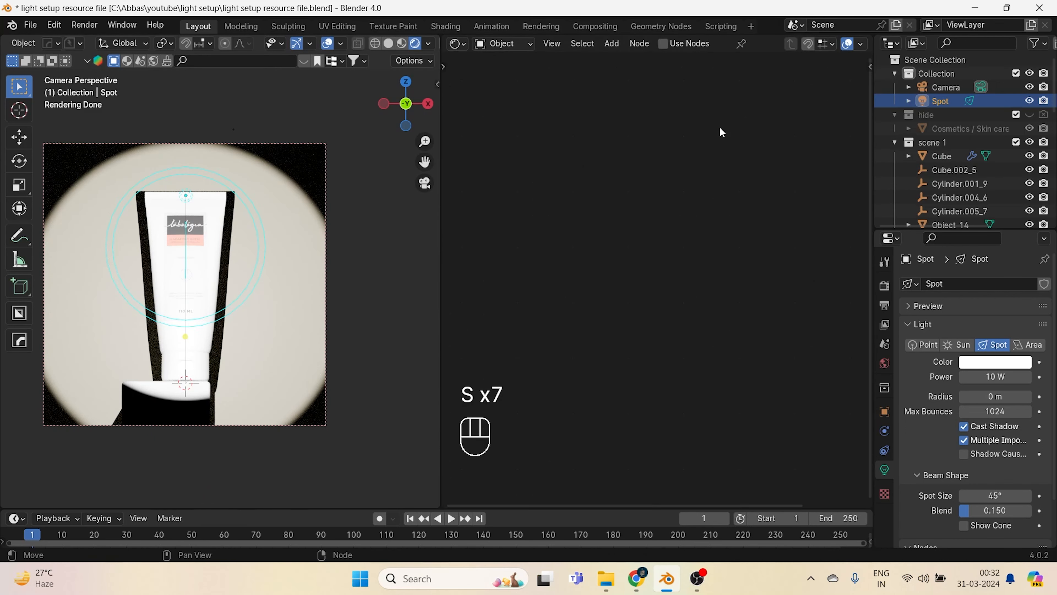
{"action": "left_click", "coordinate": [663, 43]}
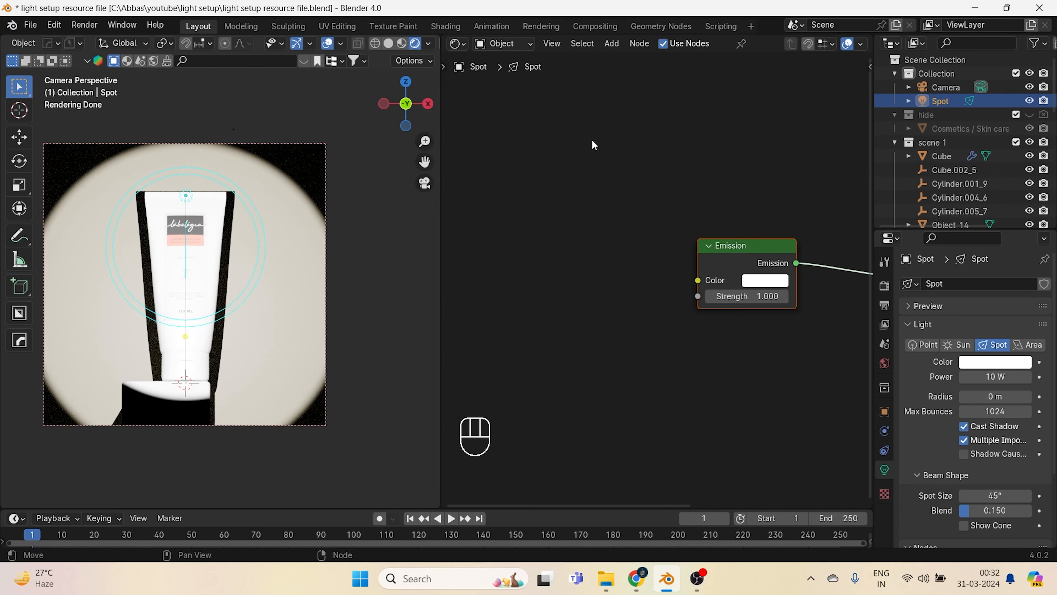
- Bring the tree-branch image Gobos0083_350 from the light setup folder into the spot light's node tree, placing it before the Emission node
{"action": "middle_click_drag", "start_coordinate": [596, 229], "coordinate": [664, 247]}
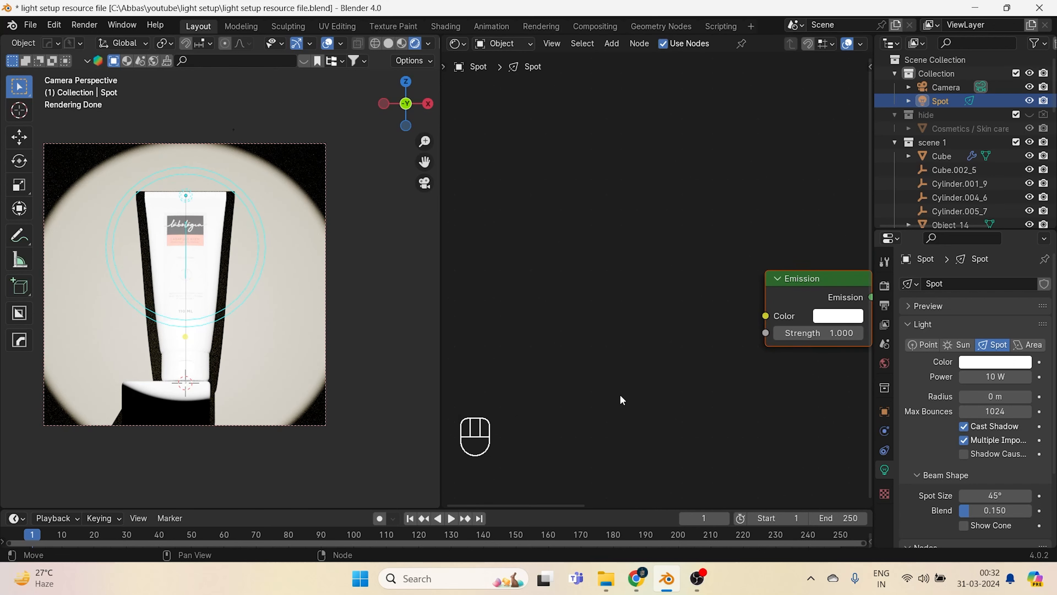
{"action": "mouse_move", "coordinate": [609, 580]}
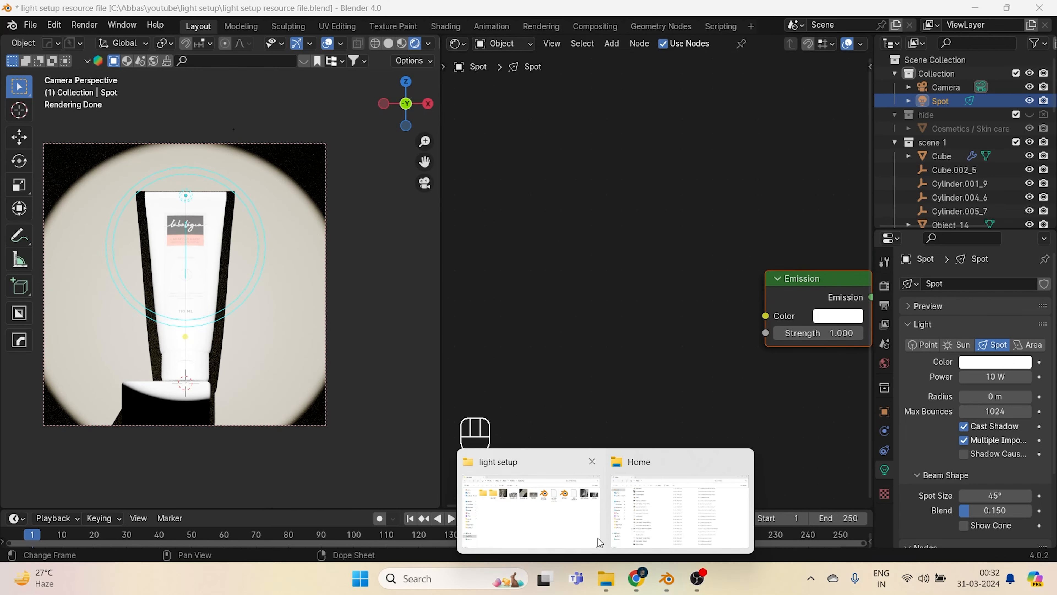
{"action": "left_click", "coordinate": [518, 518]}
{"action": "left_click", "coordinate": [403, 166]}
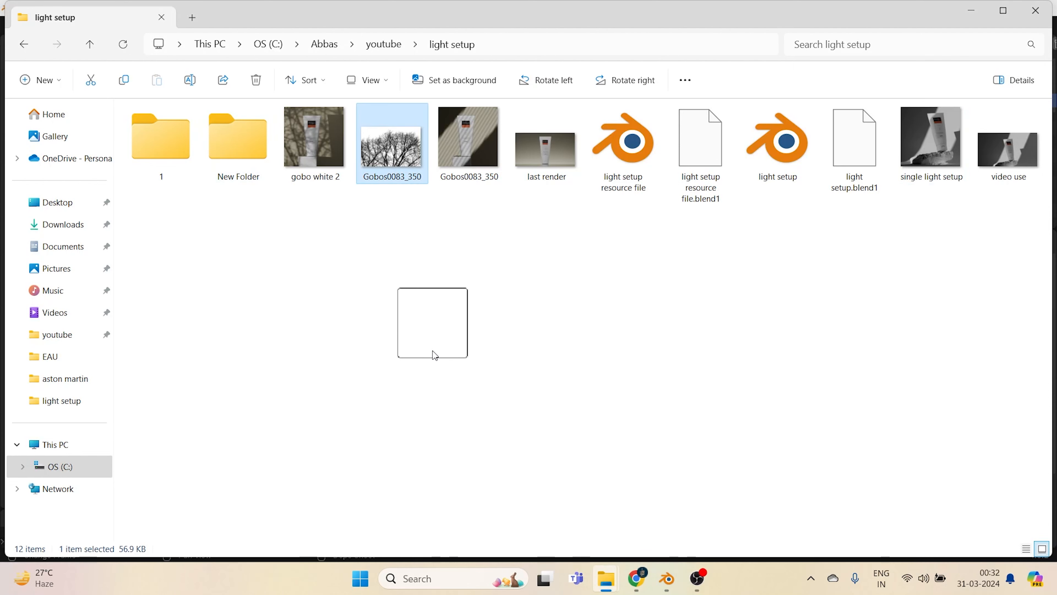
{"action": "left_click_drag", "start_coordinate": [436, 356], "coordinate": [595, 279]}
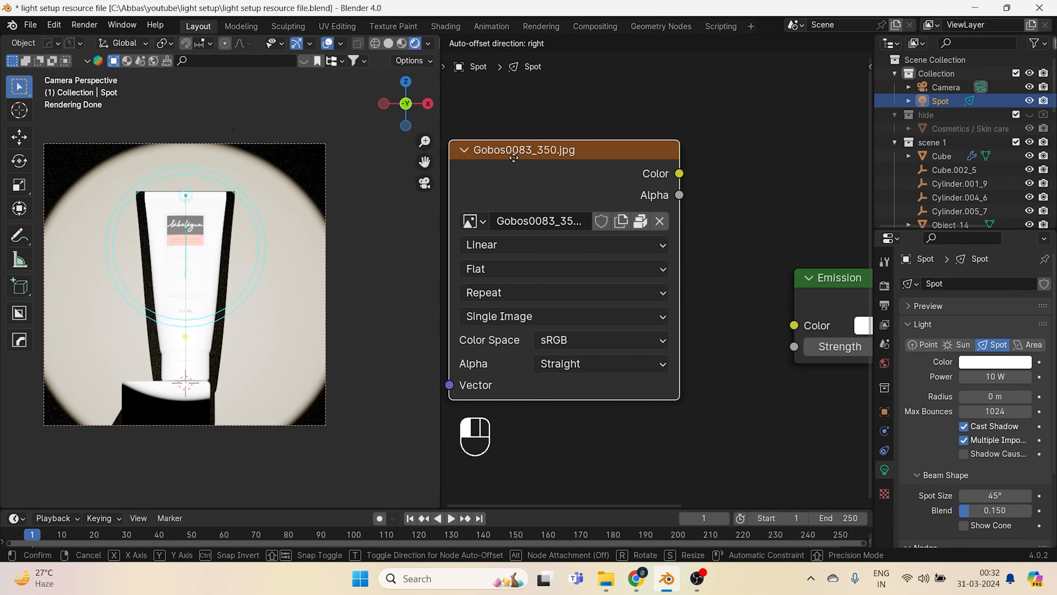
{"action": "left_click", "coordinate": [514, 158]}
{"action": "scroll", "coordinate": [495, 217], "scroll_direction": "down", "scroll_amount": 5}
{"action": "middle_click_drag", "start_coordinate": [493, 219], "coordinate": [567, 238]}
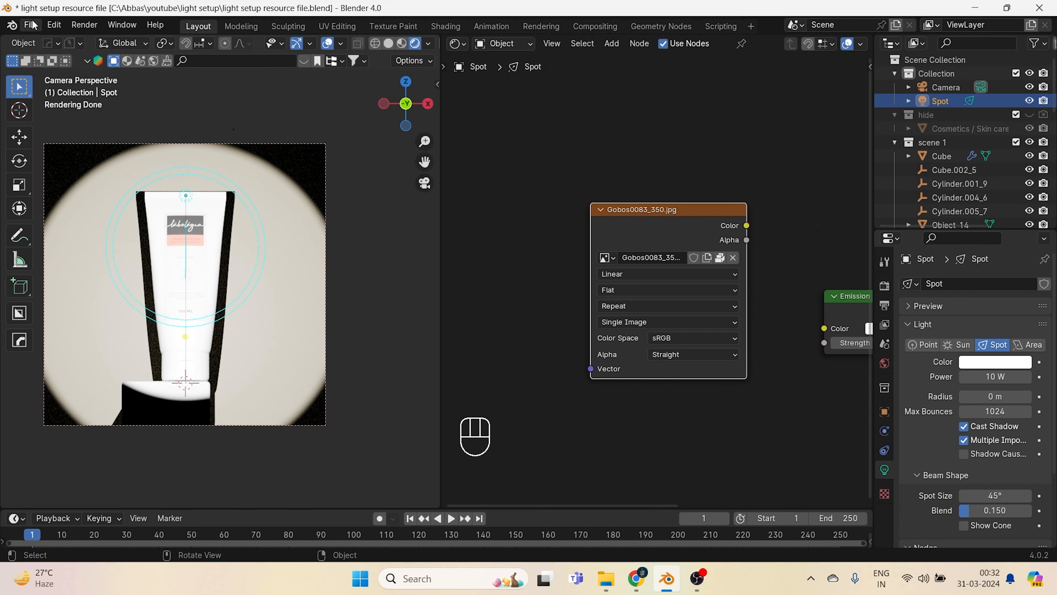
- Search the add-on preferences for "node" to check whether Node Wrangler is enabled
{"action": "left_click", "coordinate": [55, 26]}
{"action": "left_click", "coordinate": [82, 201]}
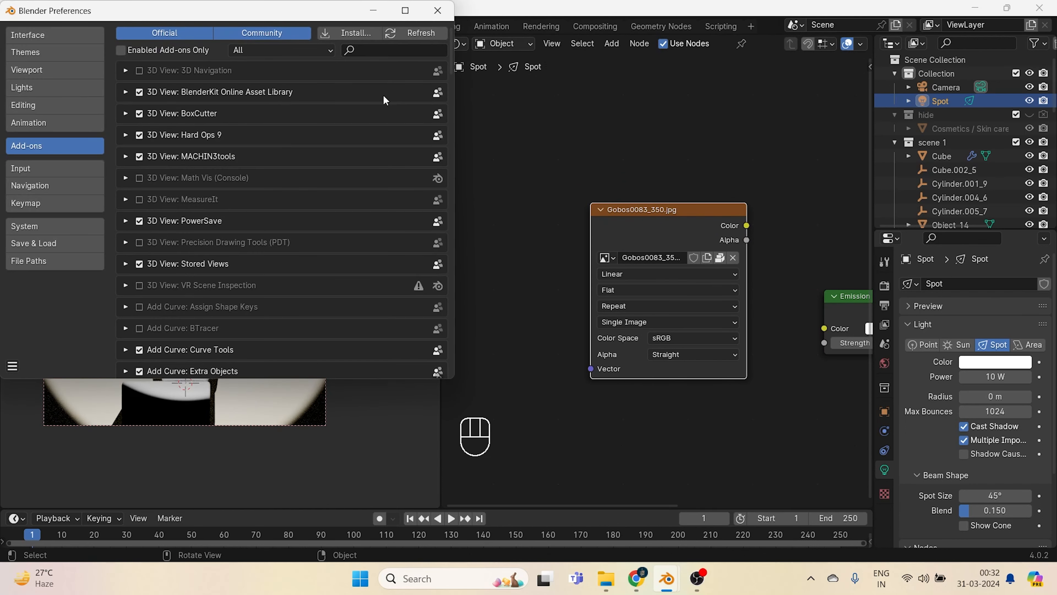
{"action": "left_click", "coordinate": [374, 50]}
{"action": "type", "text": "node"}
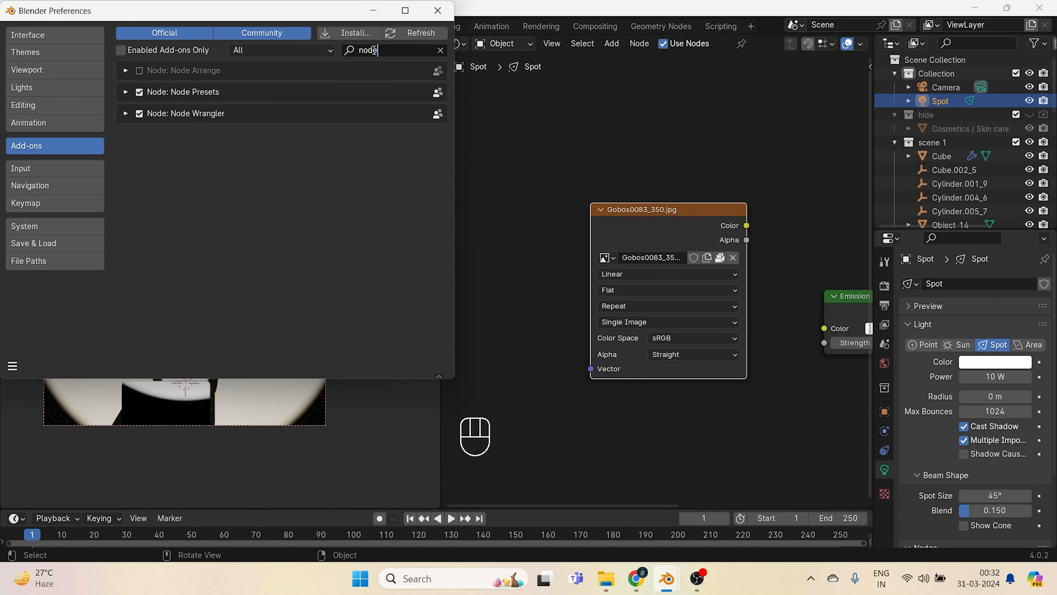
{"action": "left_click", "coordinate": [438, 10]}
- Add Texture Coordinate and Mapping nodes to the gobo image texture and connect its Color output to the Emission Color
{"action": "key", "text": "ctrl+t"}
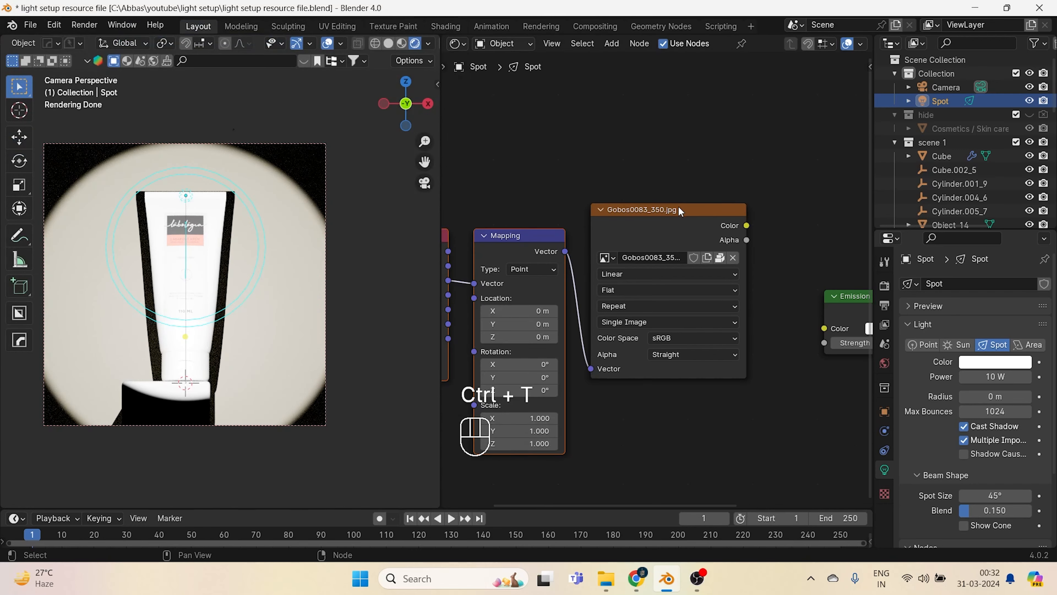
{"action": "scroll", "coordinate": [546, 282], "scroll_direction": "down", "scroll_amount": 1}
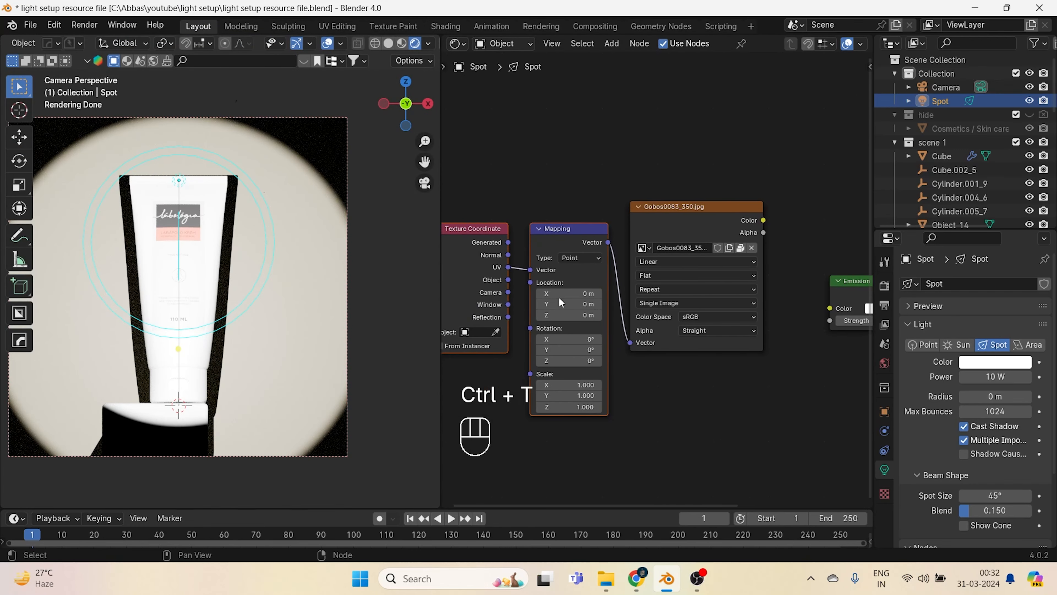
{"action": "middle_click_drag", "start_coordinate": [559, 298], "coordinate": [477, 271]}
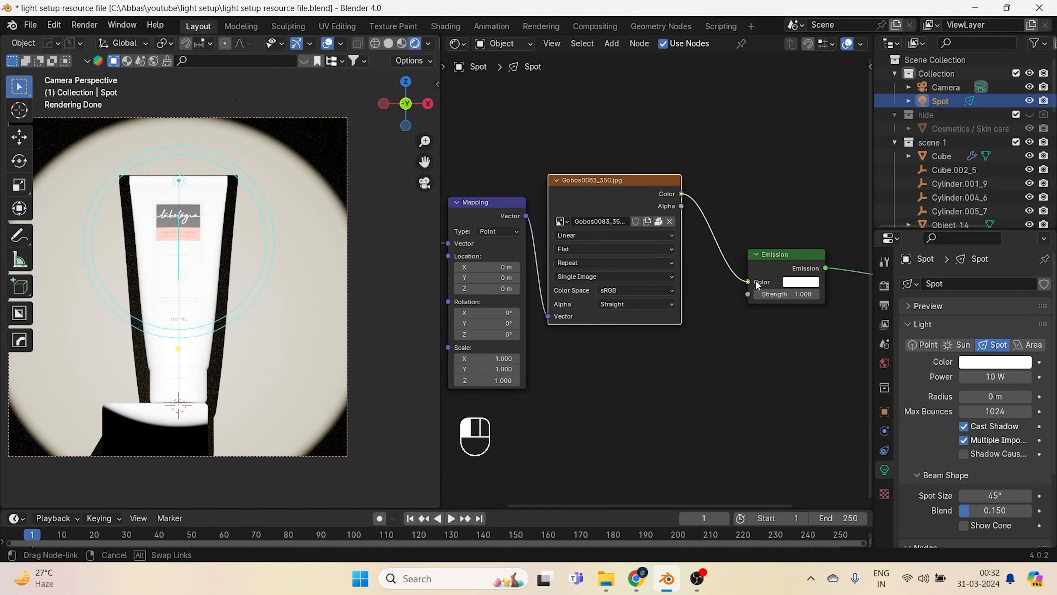
{"action": "left_click_drag", "start_coordinate": [755, 279], "coordinate": [755, 280]}
- Change the Shader Editor beside the camera view to a 3D viewport
{"action": "middle_click_drag", "start_coordinate": [357, 333], "coordinate": [394, 302], "text": "shift"}
{"action": "left_click", "coordinate": [352, 320]}
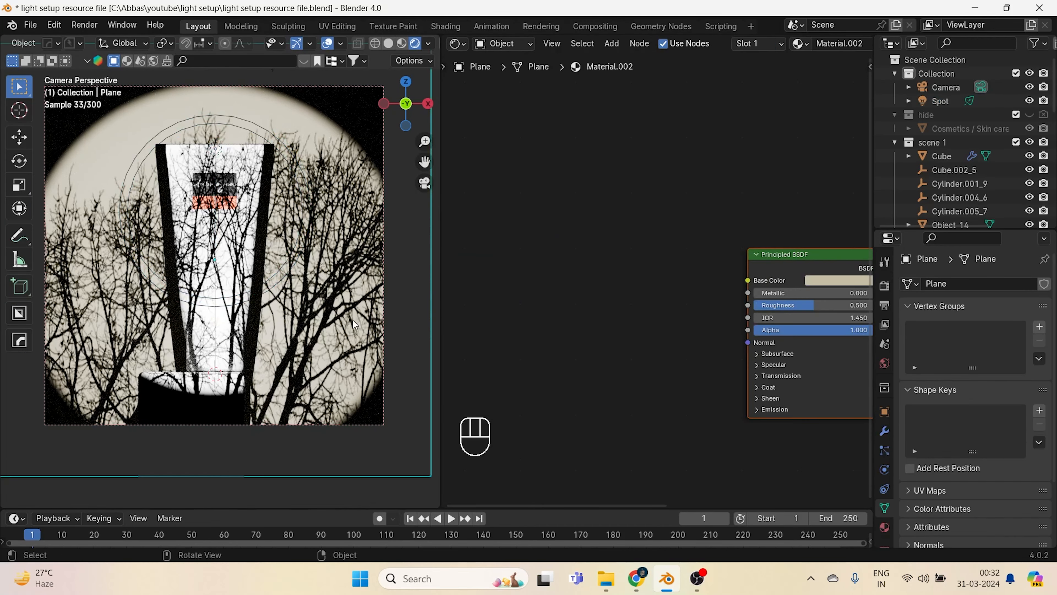
{"action": "left_click", "coordinate": [457, 43]}
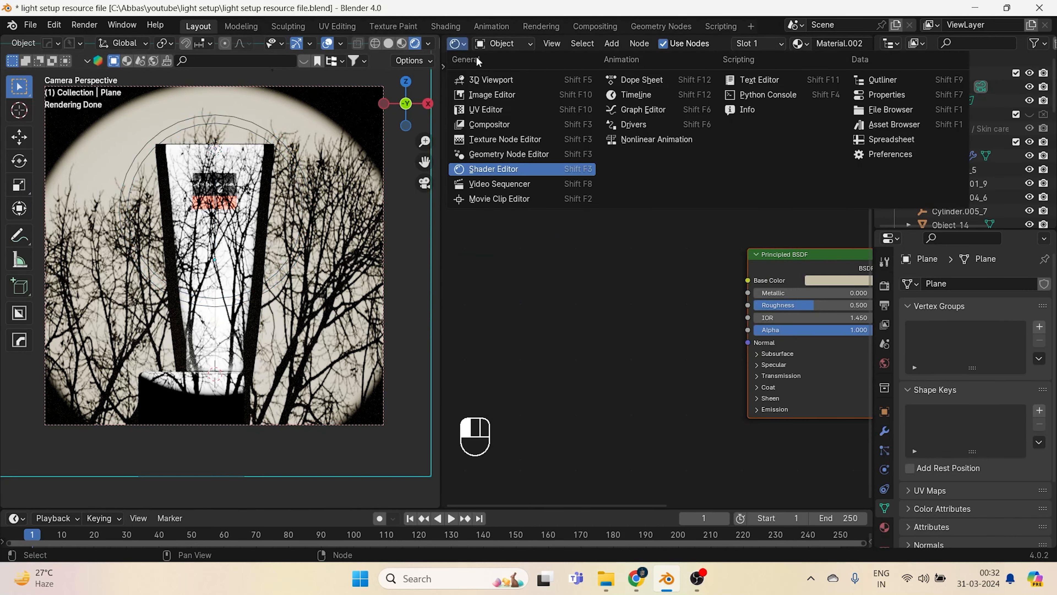
{"action": "left_click", "coordinate": [506, 82]}
{"action": "middle_click_drag", "start_coordinate": [216, 291], "coordinate": [237, 313]}
{"action": "key", "text": "KP_0"}
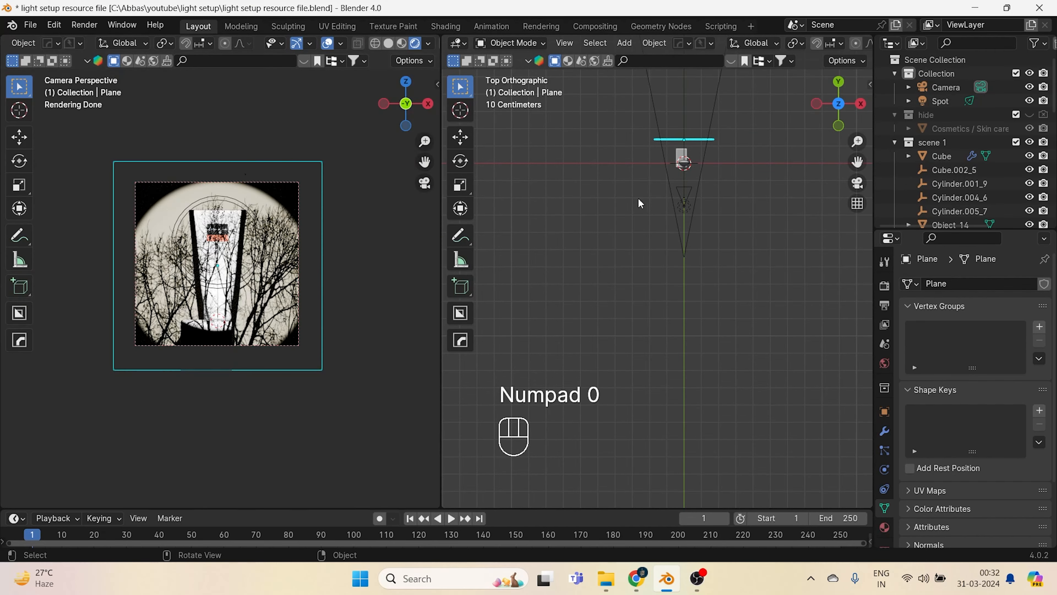
- Try to move the spot light along global Y in the top view
{"action": "left_click", "coordinate": [677, 201]}
{"action": "key", "text": "f"}
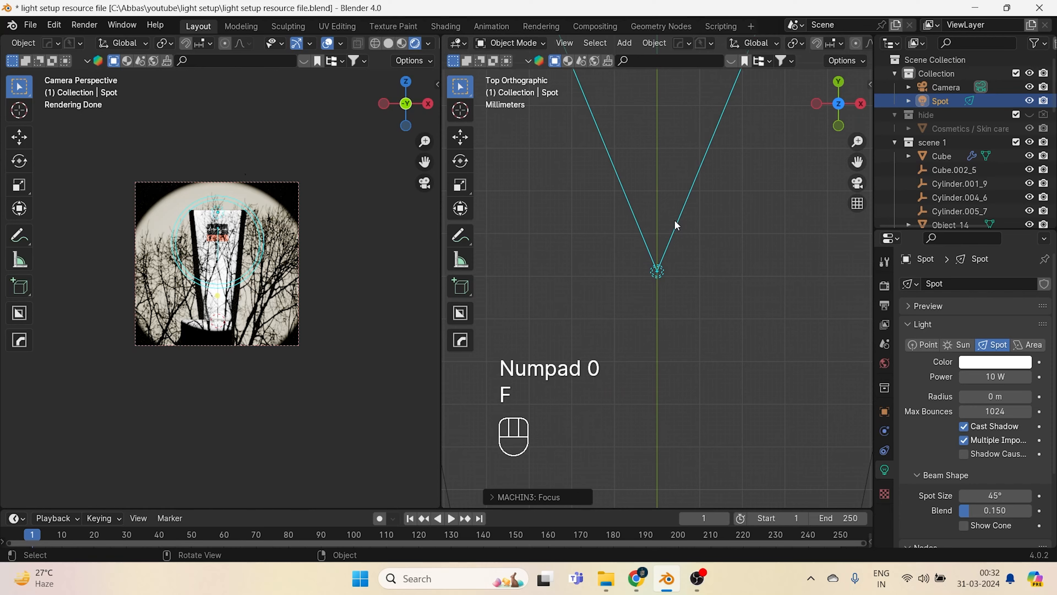
{"action": "key", "text": "g"}
{"action": "key", "text": "y"}
{"action": "key", "text": "y"}
{"action": "key", "text": "y"}
{"action": "key", "text": "y"}
{"action": "key", "text": "y"}
{"action": "key", "text": "y"}
{"action": "key", "text": "y"}
{"action": "key", "text": "y"}
{"action": "key", "text": "y"}
{"action": "key", "text": "y"}
{"action": "key", "text": "y"}
{"action": "key", "text": "y"}
{"action": "key", "text": "y"}
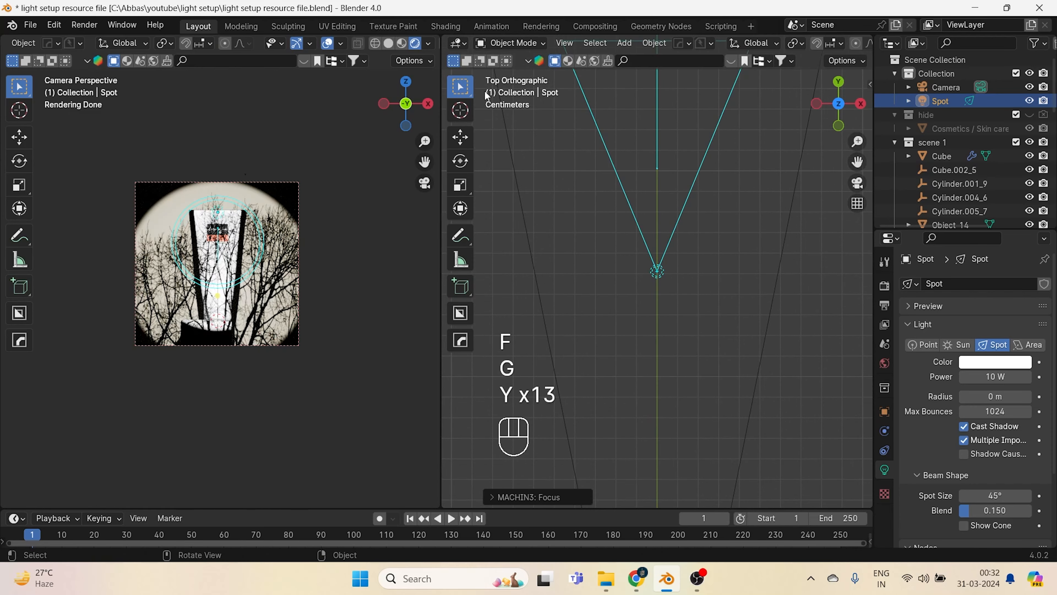
- Return the area to the Shader Editor and set the Mapping node's Y rotation to 23.1°
{"action": "left_click", "coordinate": [458, 43]}
{"action": "left_click", "coordinate": [490, 174]}
{"action": "scroll", "coordinate": [638, 304], "scroll_direction": "up", "scroll_amount": 6}
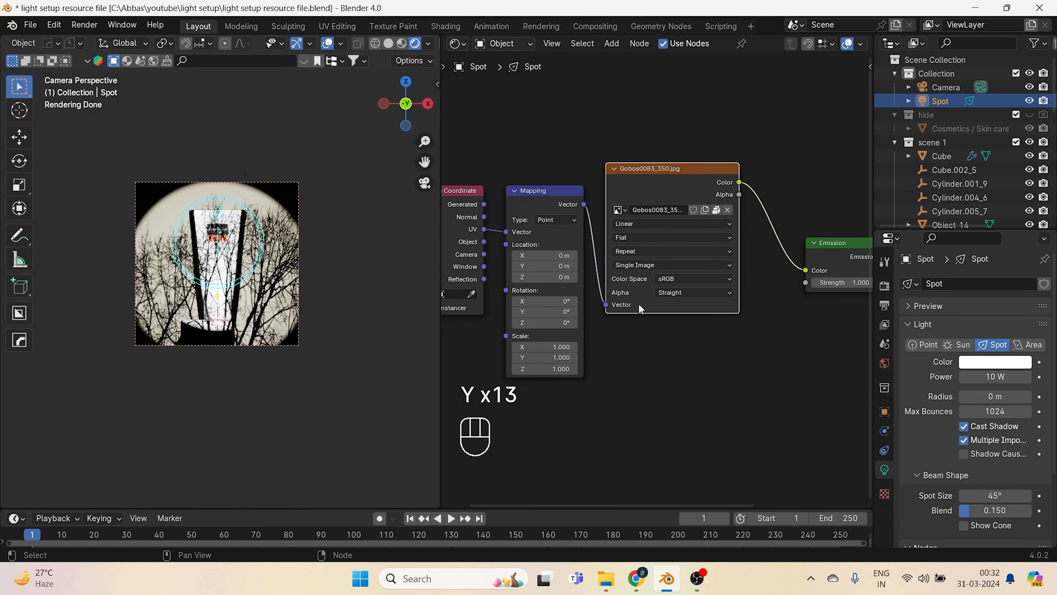
{"action": "mouse_move", "coordinate": [540, 276]}
{"action": "left_mouse_down"}
{"action": "mouse_move", "coordinate": [557, 277]}
{"action": "mouse_move", "coordinate": [571, 293]}
{"action": "mouse_move", "coordinate": [528, 293]}
{"action": "left_mouse_up"}
{"action": "key", "text": "ctrl+z"}
{"action": "scroll", "coordinate": [562, 275], "scroll_direction": "down", "scroll_amount": 4}
{"action": "scroll", "coordinate": [537, 218], "scroll_direction": "up", "scroll_amount": 4}
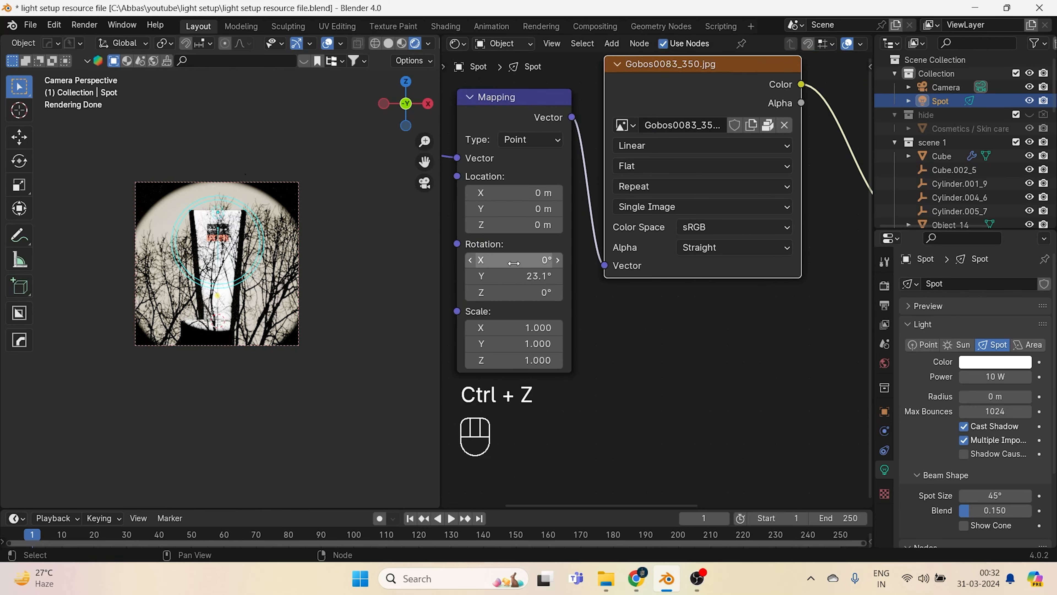
{"action": "scroll", "coordinate": [524, 196], "scroll_direction": "down", "scroll_amount": 2}
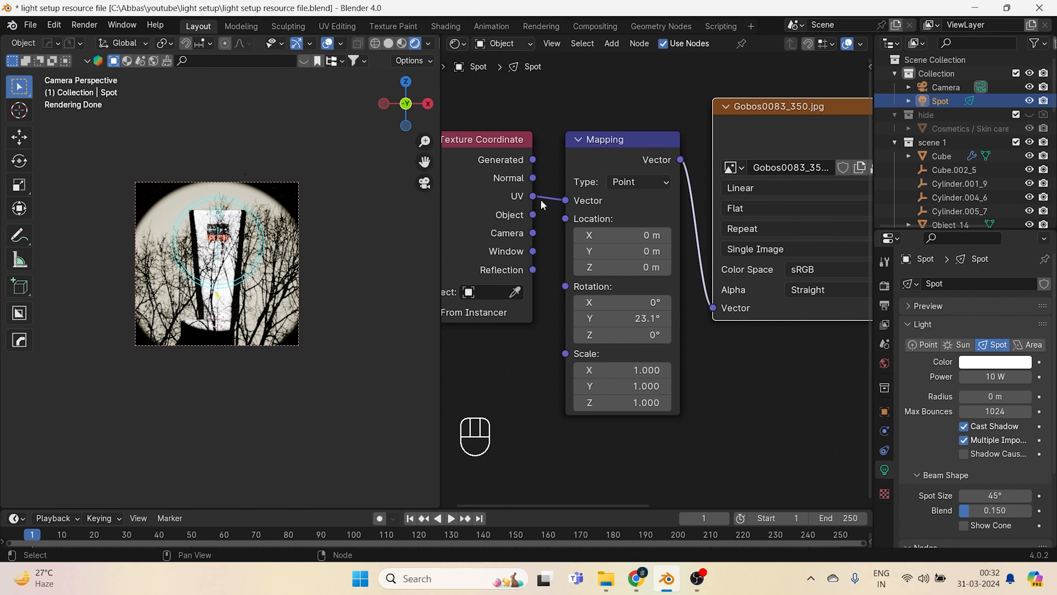
- Switch the Shader Editor to a 3D viewport and move the spot light along negative global X, to one side of the product
{"action": "left_click", "coordinate": [458, 48]}
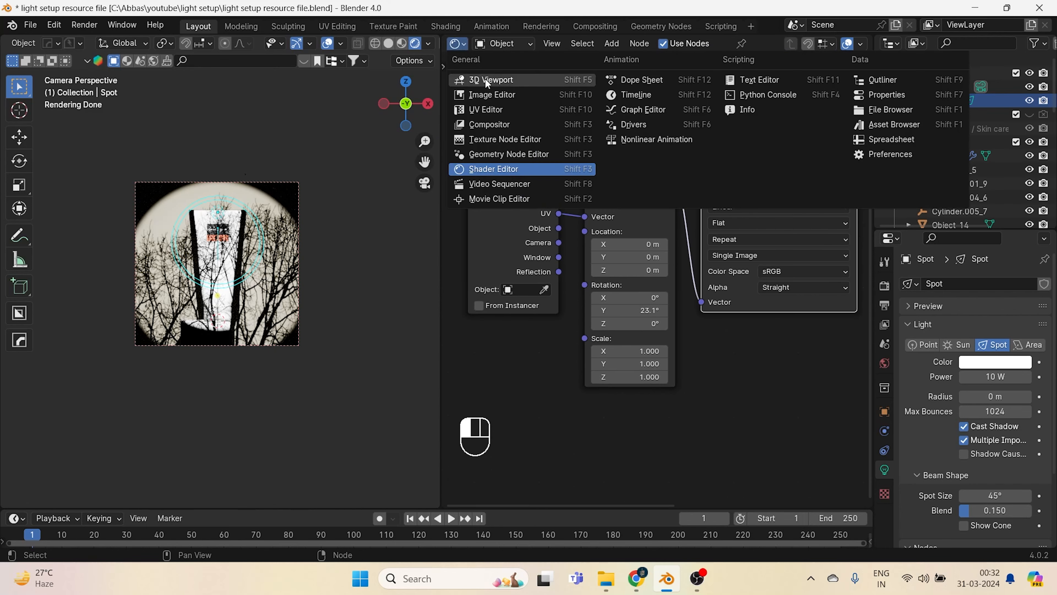
{"action": "left_click", "coordinate": [485, 78]}
{"action": "middle_click_drag", "start_coordinate": [692, 314], "coordinate": [720, 337], "text": "shift"}
{"action": "scroll", "coordinate": [718, 336], "scroll_direction": "down", "scroll_amount": 4}
{"action": "key", "text": "g"}
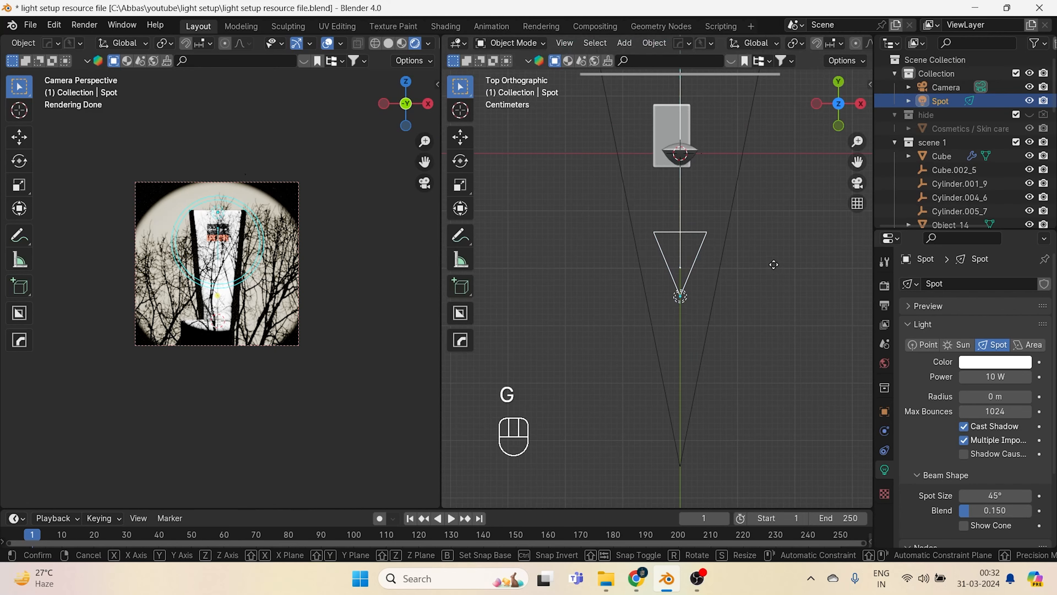
{"action": "key", "text": "x"}
{"action": "key", "text": "x"}
{"action": "key", "text": "x"}
{"action": "key", "text": "x"}
{"action": "key", "text": "x"}
{"action": "key", "text": "x"}
{"action": "left_click", "coordinate": [598, 212]}
{"action": "key", "text": "x"}
- Rotate the spot light about global Z so that it aims diagonally at the product
{"action": "key", "text": "r"}
{"action": "key", "text": "z"}
{"action": "key", "text": "z"}
{"action": "key", "text": "z"}
{"action": "key", "text": "z"}
{"action": "key", "text": "z"}
{"action": "key", "text": "z"}
{"action": "key", "text": "z"}
{"action": "key", "text": "z"}
{"action": "key", "text": "z"}
{"action": "key", "text": "z"}
{"action": "key", "text": "z"}
{"action": "key", "text": "z"}
{"action": "key", "text": "z"}
{"action": "key", "text": "z"}
{"action": "key", "text": "z"}
{"action": "key", "text": "z"}
{"action": "key", "text": "z"}
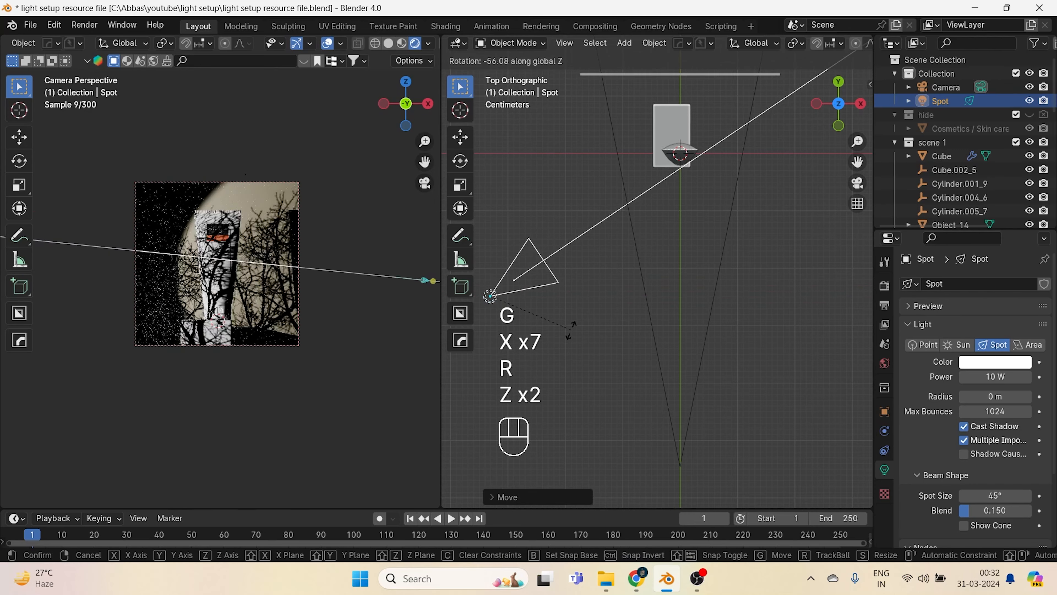
{"action": "left_click", "coordinate": [586, 318]}
- Raise the spot light slightly in the front view and tilt it down toward the product
{"action": "middle_click_drag", "start_coordinate": [584, 318], "coordinate": [689, 406], "text": "shift"}
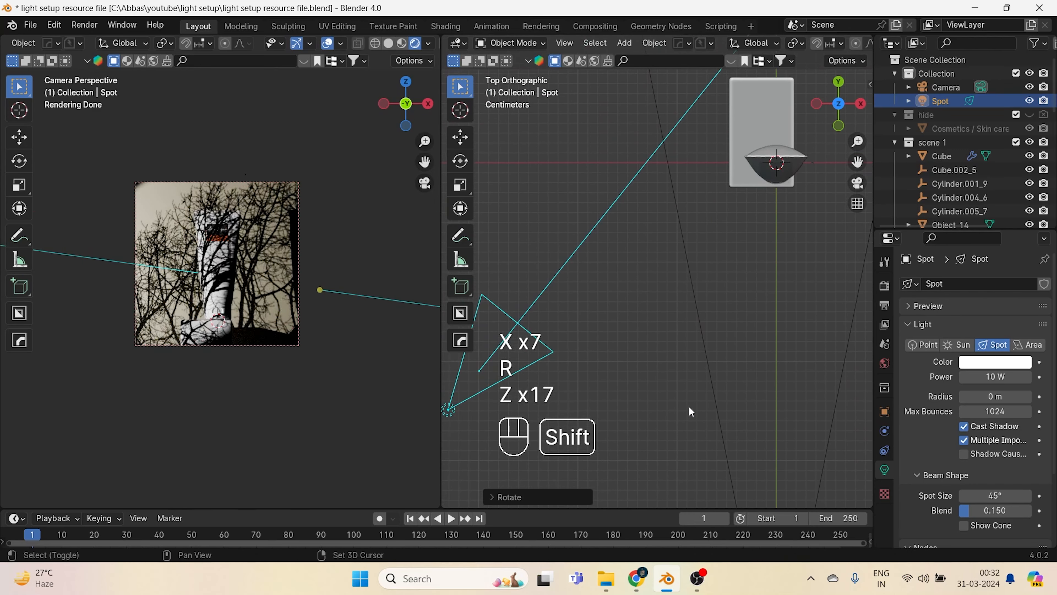
{"action": "key", "text": "KP_1"}
{"action": "key", "text": "g"}
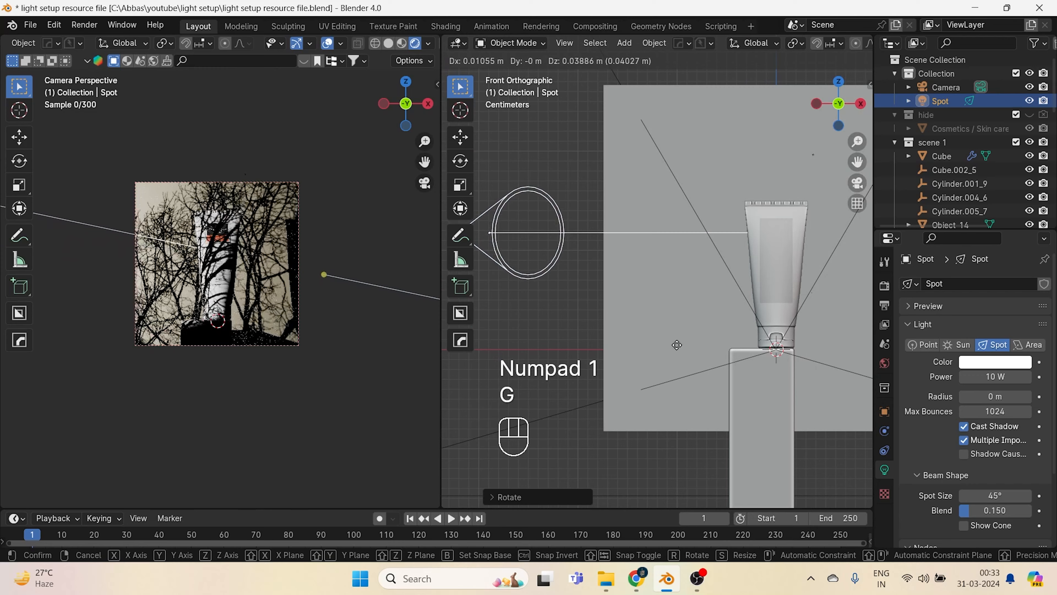
{"action": "key", "text": "r"}
{"action": "left_click", "coordinate": [689, 363]}
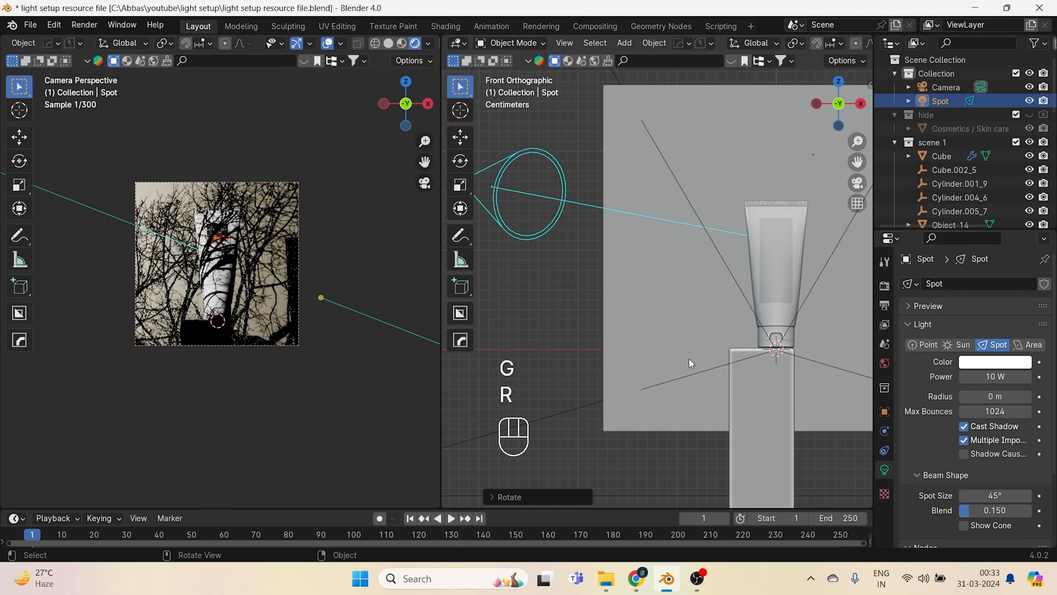
- Move the spot light slightly along positive global Y and rotate it about Z to point back at the product
{"action": "middle_click_drag", "start_coordinate": [689, 362], "coordinate": [630, 378]}
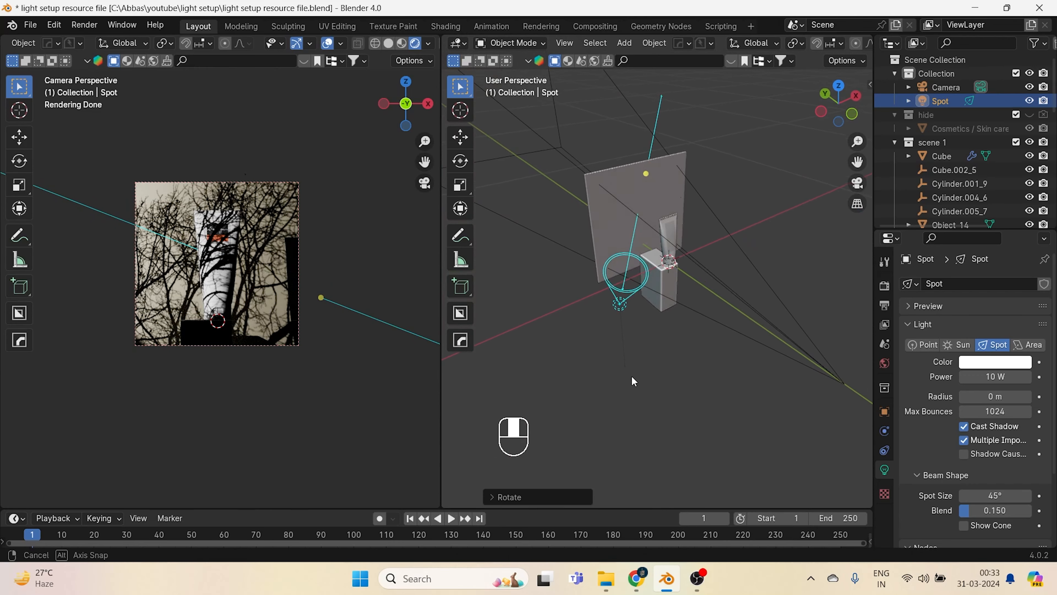
{"action": "key", "text": "g"}
{"action": "key", "text": "y"}
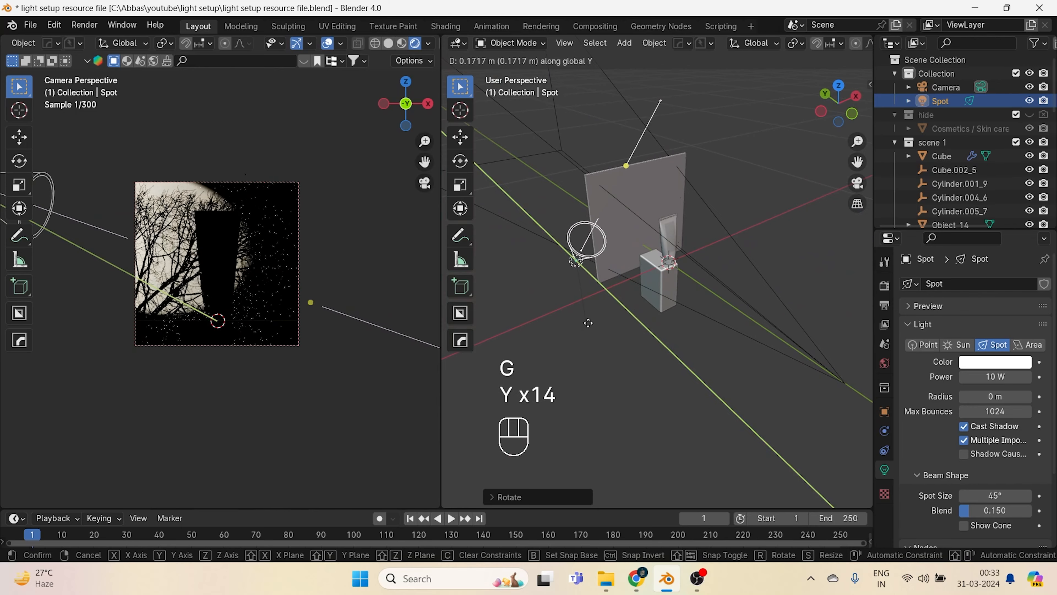
{"action": "left_click", "coordinate": [621, 349]}
{"action": "key", "text": "r"}
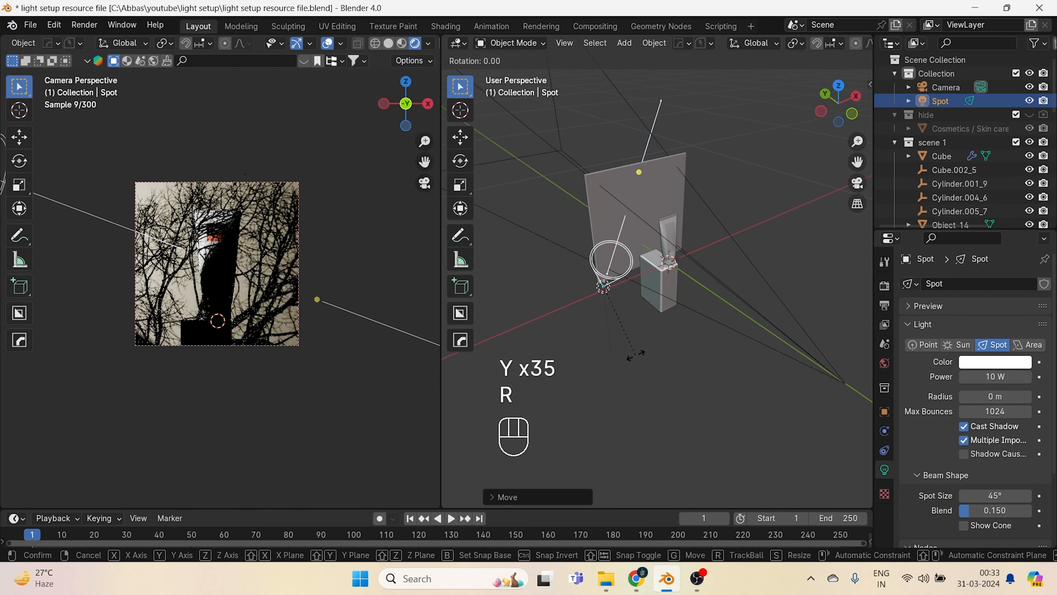
{"action": "key", "text": "z"}
{"action": "left_click", "coordinate": [619, 360]}
- Move the spot light along negative global X, farther from the product, so the branch shadows spread over the scene
{"action": "key", "text": "g"}
{"action": "key", "text": "x"}
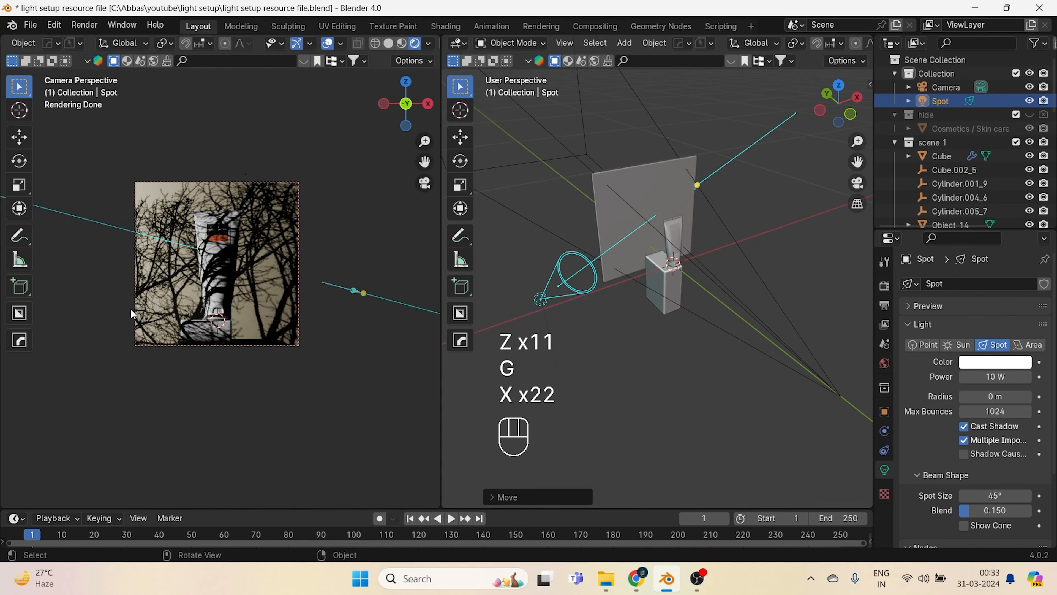
{"action": "left_click", "coordinate": [540, 293]}
{"action": "scroll", "coordinate": [179, 306], "scroll_direction": "up", "scroll_amount": 1}
{"action": "middle_click_drag", "start_coordinate": [179, 306], "coordinate": [216, 305], "text": "shift"}
{"action": "scroll", "coordinate": [657, 302], "scroll_direction": "up", "scroll_amount": 2}
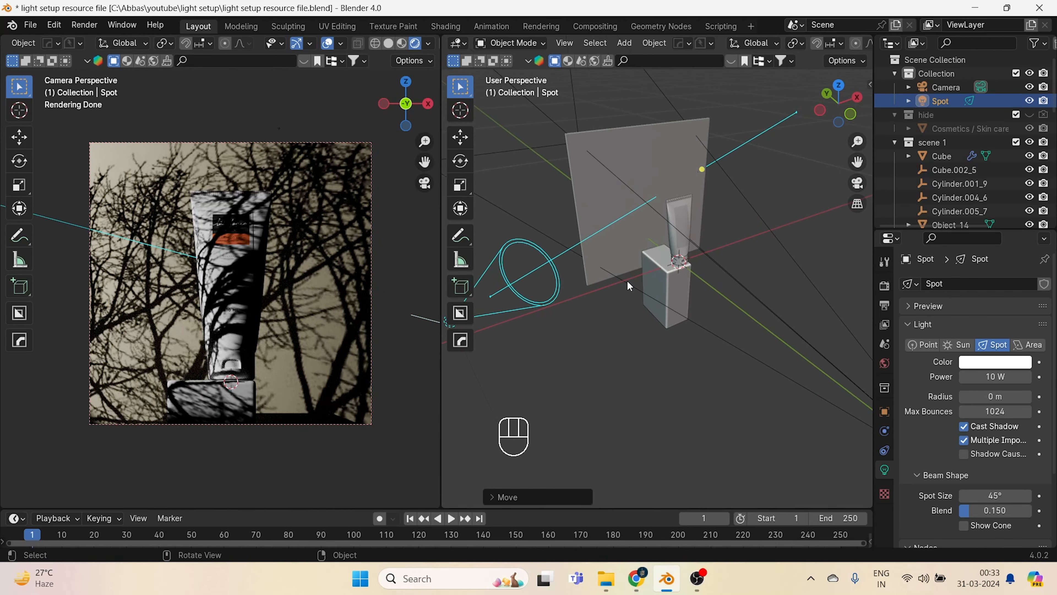
- Set the spot light's radius to 0.006 m to soften the branch shadows
{"action": "key", "text": "KP_7"}
{"action": "scroll", "coordinate": [641, 237], "scroll_direction": "up", "scroll_amount": 1}
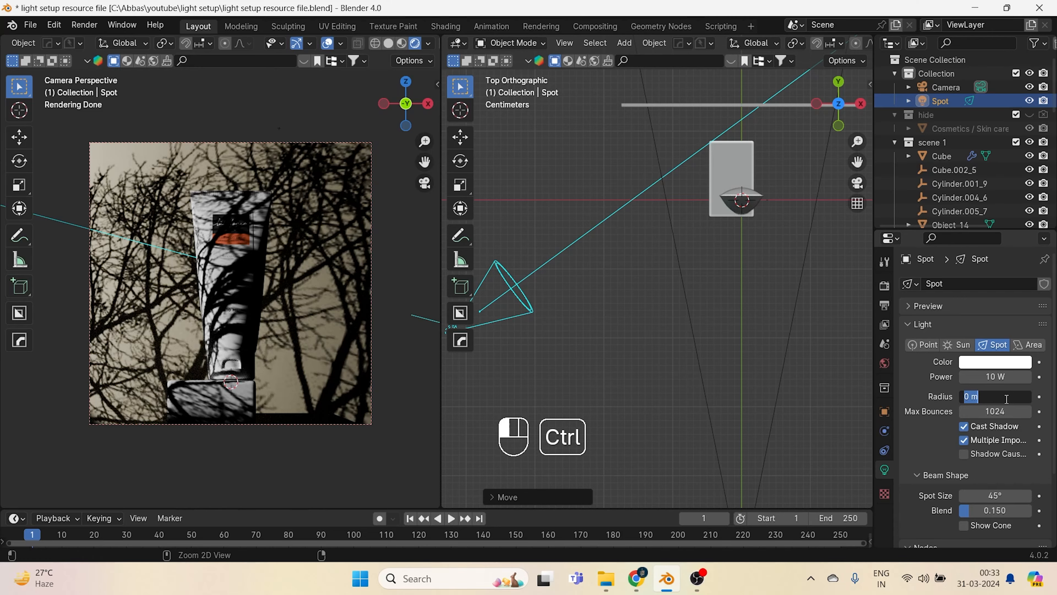
{"action": "key", "text": "Return"}
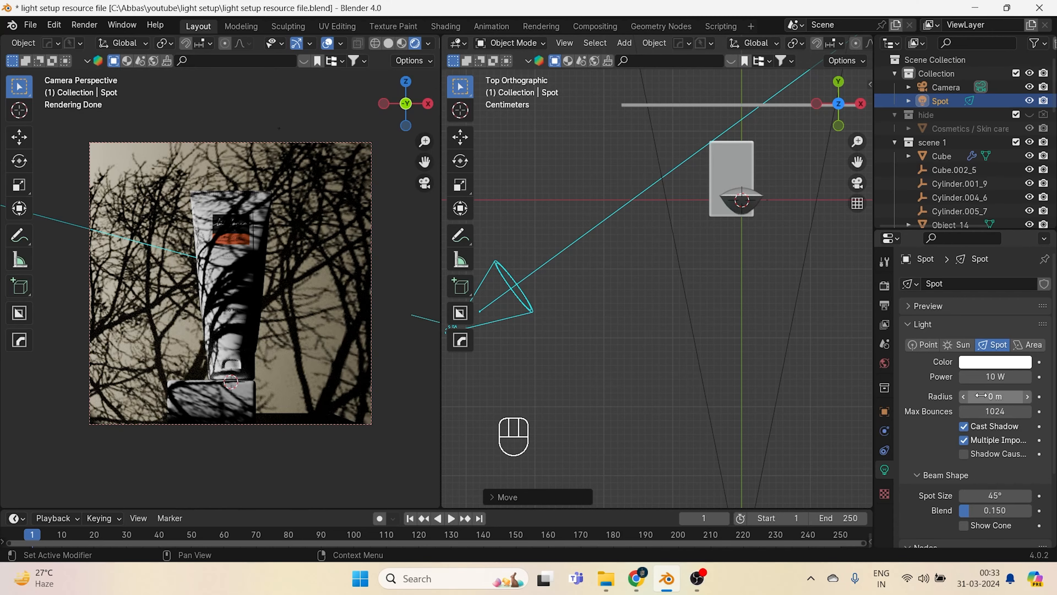
{"action": "left_click_drag", "start_coordinate": [981, 395], "coordinate": [992, 395], "text": "shift"}
{"action": "left_click_drag", "start_coordinate": [144, 398], "coordinate": [145, 398], "text": "shift"}
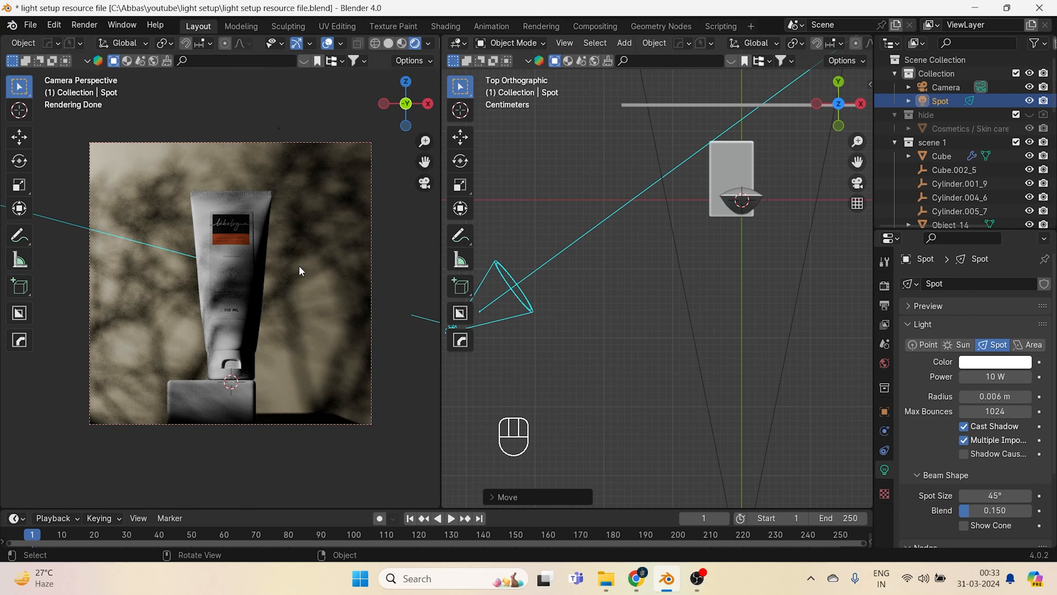
- Deselect the spot light
{"action": "scroll", "coordinate": [243, 292], "scroll_direction": "up", "scroll_amount": 3}
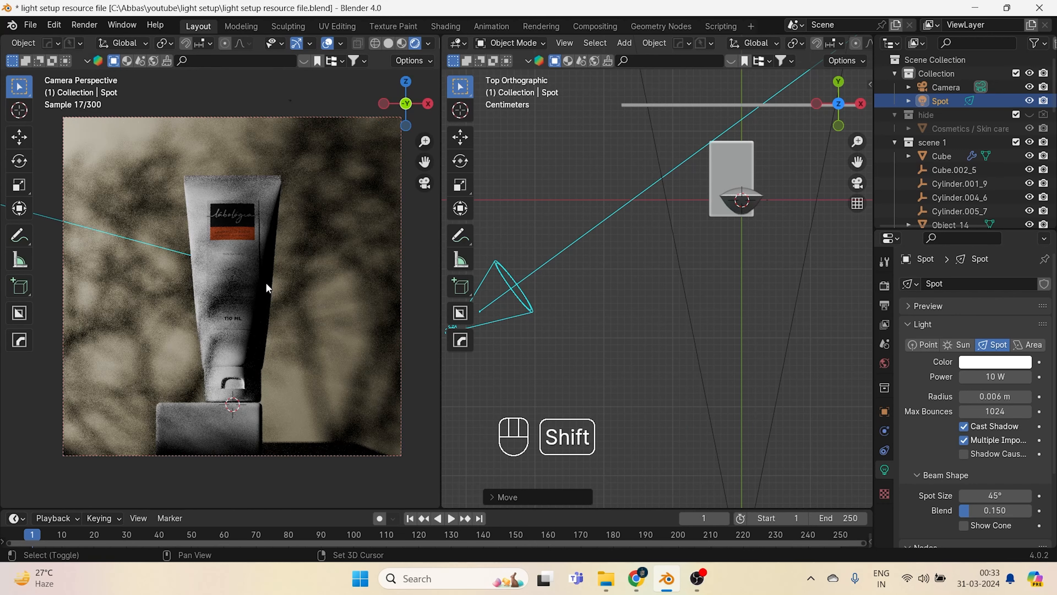
{"action": "left_click", "coordinate": [631, 326]}
{"action": "scroll", "coordinate": [631, 326], "scroll_direction": "down", "scroll_amount": 1}
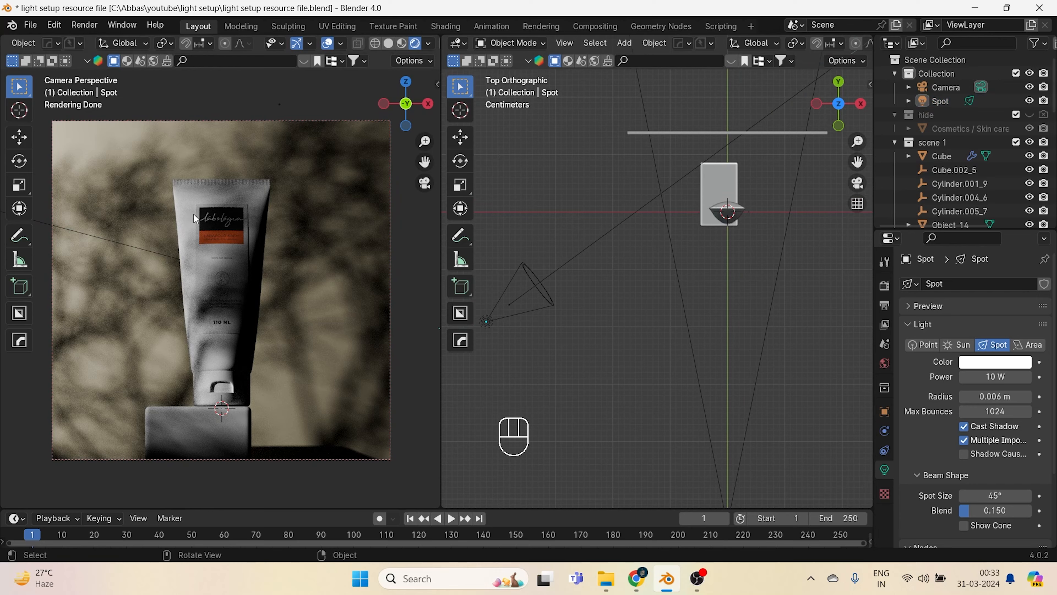
{"action": "scroll", "coordinate": [663, 250], "scroll_direction": "down", "scroll_amount": 3}
{"action": "middle_click_drag", "start_coordinate": [663, 250], "coordinate": [586, 334], "text": "shift"}
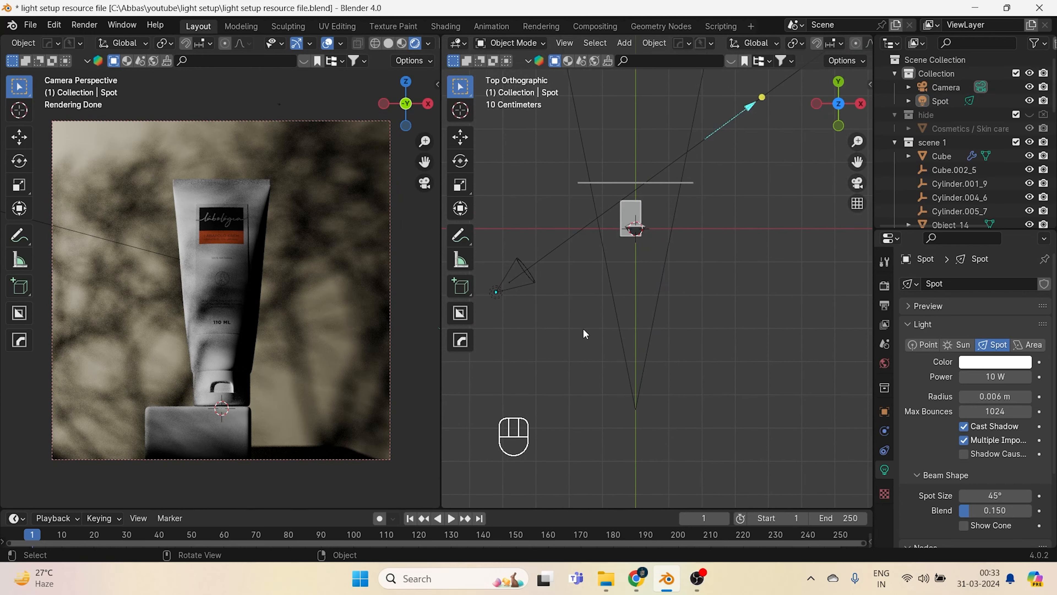
- Add an area light at the product's position and scale it down
{"action": "key", "text": "shift+a"}
{"action": "mouse_move", "coordinate": [586, 334]}
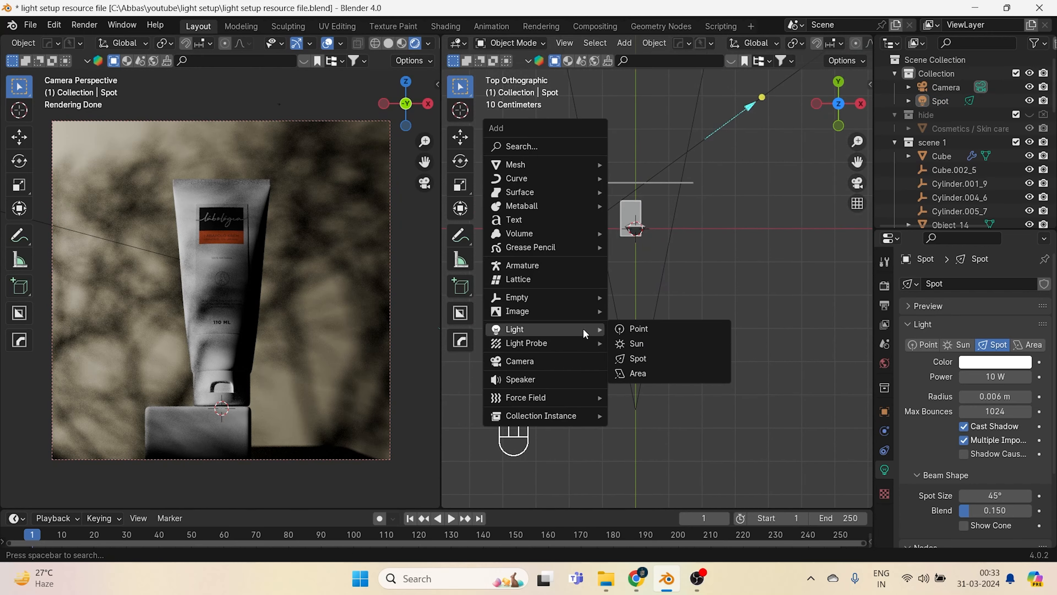
{"action": "left_click", "coordinate": [641, 374]}
{"action": "key", "text": "s"}
{"action": "key", "text": "s"}
{"action": "key", "text": "s"}
{"action": "key", "text": "s"}
{"action": "key", "text": "s"}
{"action": "key", "text": "s"}
{"action": "key", "text": "s"}
{"action": "key", "text": "s"}
{"action": "left_click", "coordinate": [569, 272], "text": "shift"}
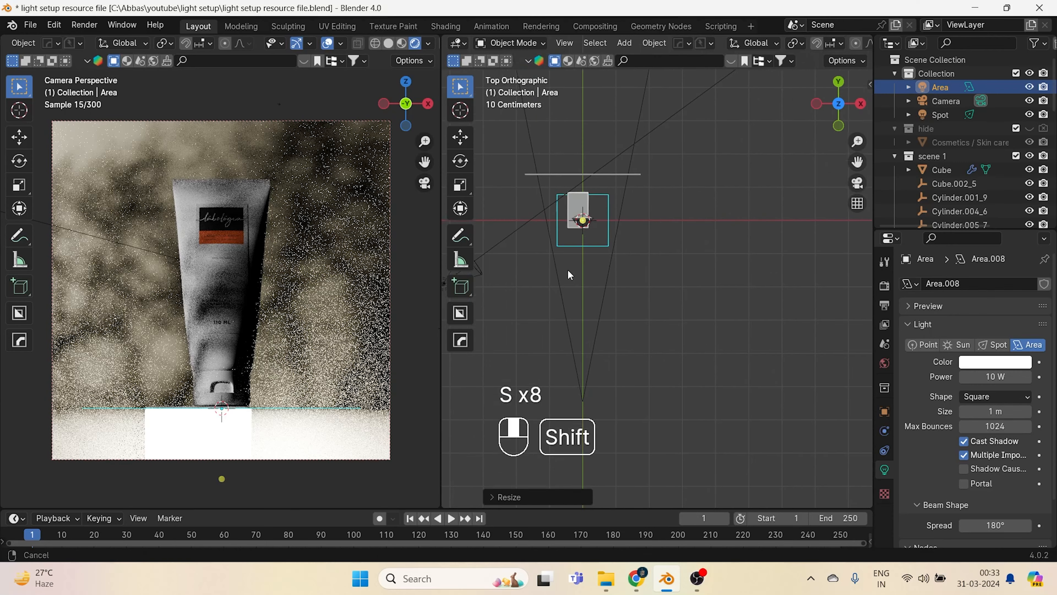
- Move the area light along positive global X, away from the product's side
{"action": "key", "text": "f"}
{"action": "key", "text": "x"}
{"action": "scroll", "coordinate": [642, 338], "scroll_direction": "down", "scroll_amount": 5}
{"action": "middle_click_drag", "start_coordinate": [642, 338], "coordinate": [467, 210], "text": "shift"}
{"action": "key", "text": "g"}
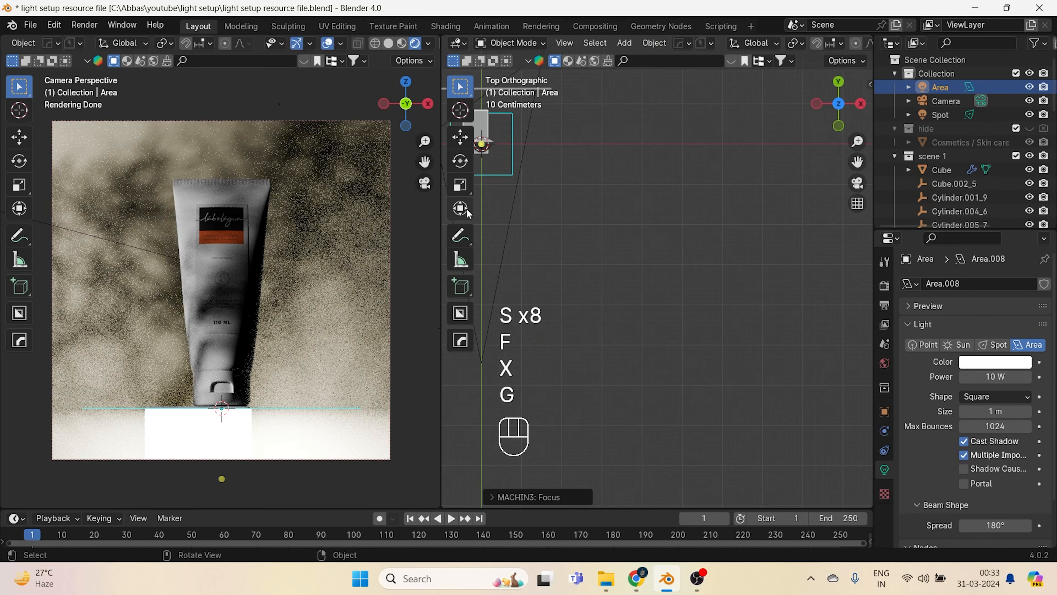
{"action": "key", "text": "x"}
{"action": "scroll", "coordinate": [689, 219], "scroll_direction": "down", "scroll_amount": 4}
{"action": "key", "text": "g"}
{"action": "key", "text": "x"}
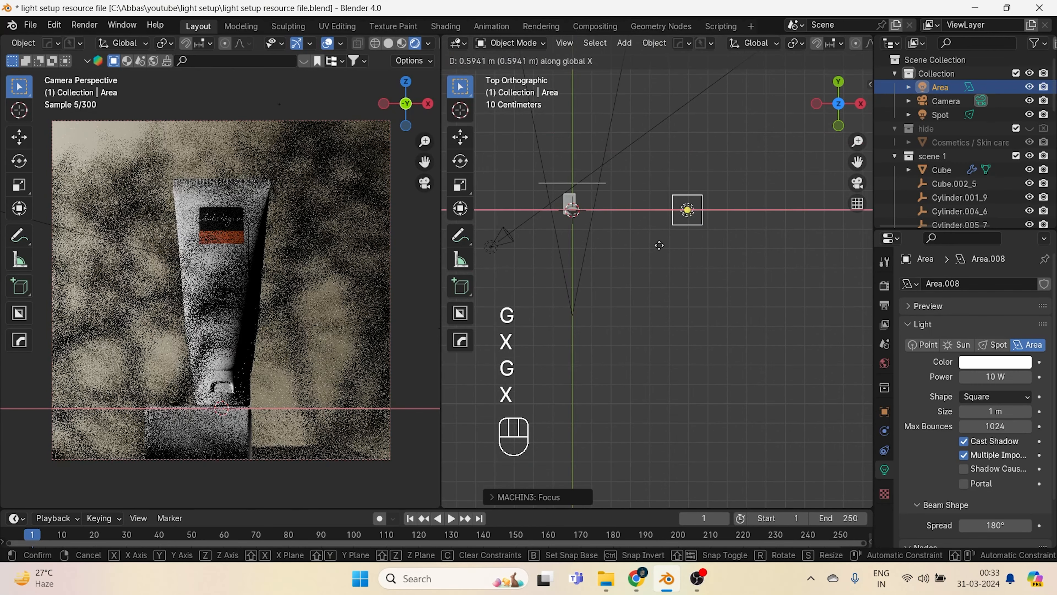
{"action": "left_click", "coordinate": [629, 250]}
- Raise the area light along global Z above the product and shift it farther along positive X
{"action": "middle_click_drag", "start_coordinate": [631, 283], "coordinate": [659, 252]}
{"action": "key", "text": "g"}
{"action": "key", "text": "z"}
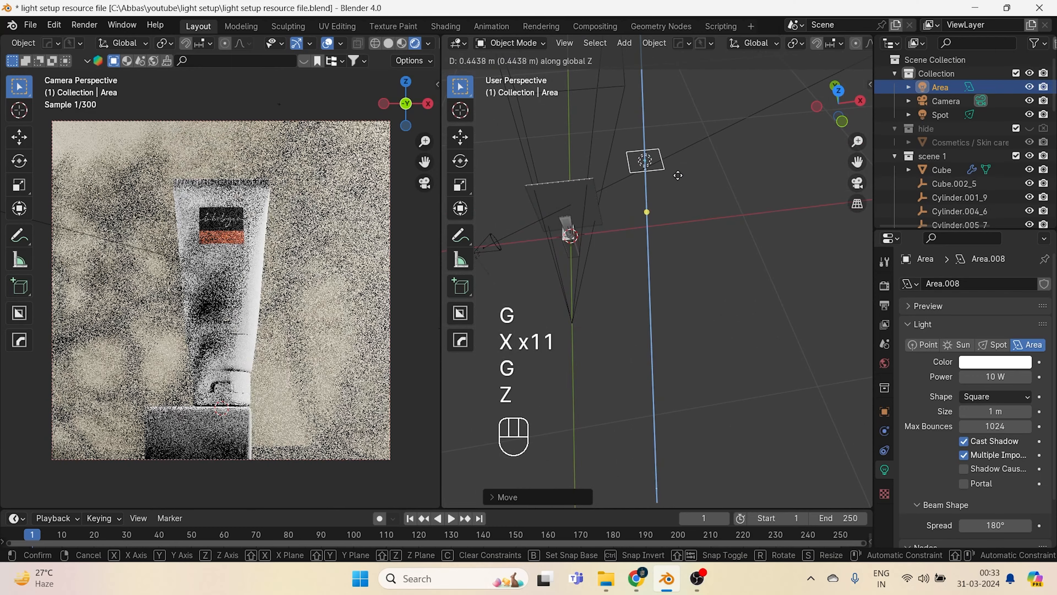
{"action": "key", "text": "z"}
{"action": "key", "text": "z"}
{"action": "key", "text": "z"}
{"action": "key", "text": "z"}
{"action": "key", "text": "z"}
{"action": "key", "text": "z"}
{"action": "key", "text": "z"}
{"action": "key", "text": "z"}
{"action": "key", "text": "z"}
{"action": "key", "text": "g"}
{"action": "key", "text": "x"}
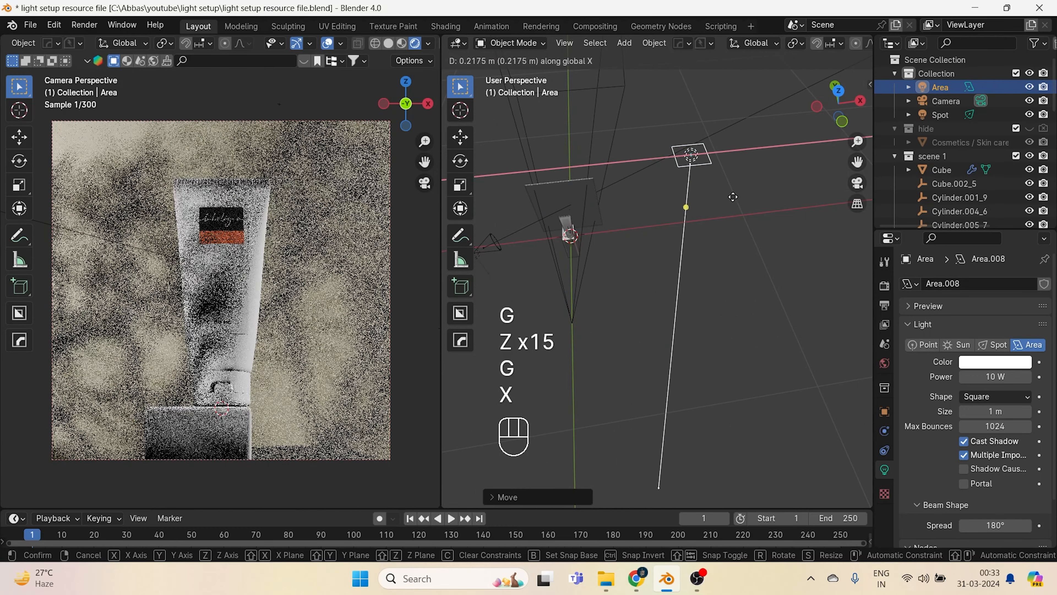
{"action": "key", "text": "x"}
{"action": "key", "text": "x"}
{"action": "key", "text": "x"}
- Scale the area light up to slightly more than twice its size and set its power to 5 W
{"action": "key", "text": "s"}
{"action": "key", "text": "s"}
{"action": "key", "text": "s"}
{"action": "key", "text": "s"}
{"action": "key", "text": "s"}
{"action": "key", "text": "s"}
{"action": "key", "text": "s"}
{"action": "key", "text": "s"}
{"action": "key", "text": "s"}
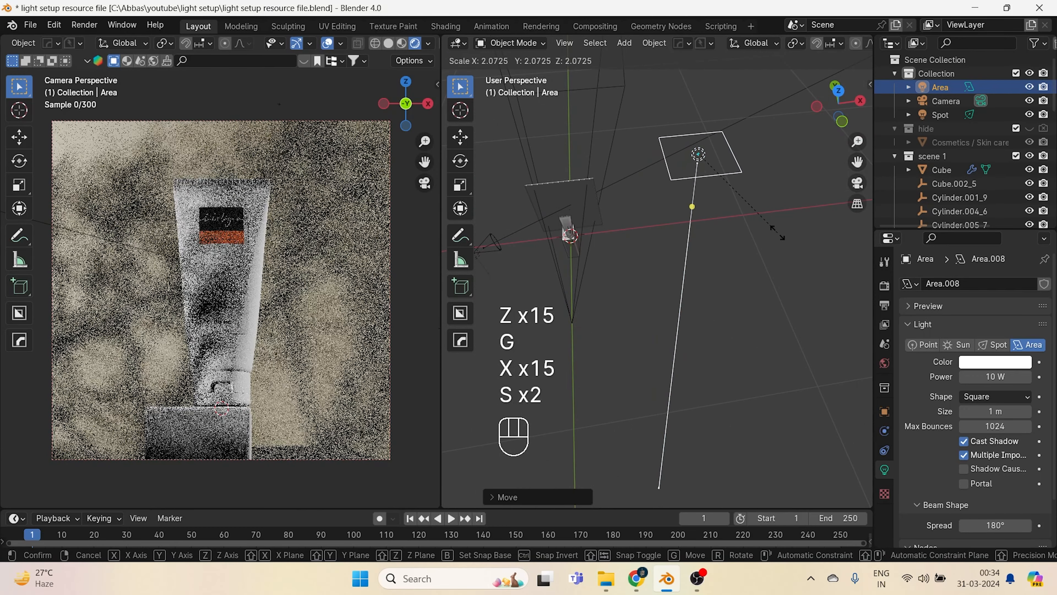
{"action": "left_click", "coordinate": [788, 251]}
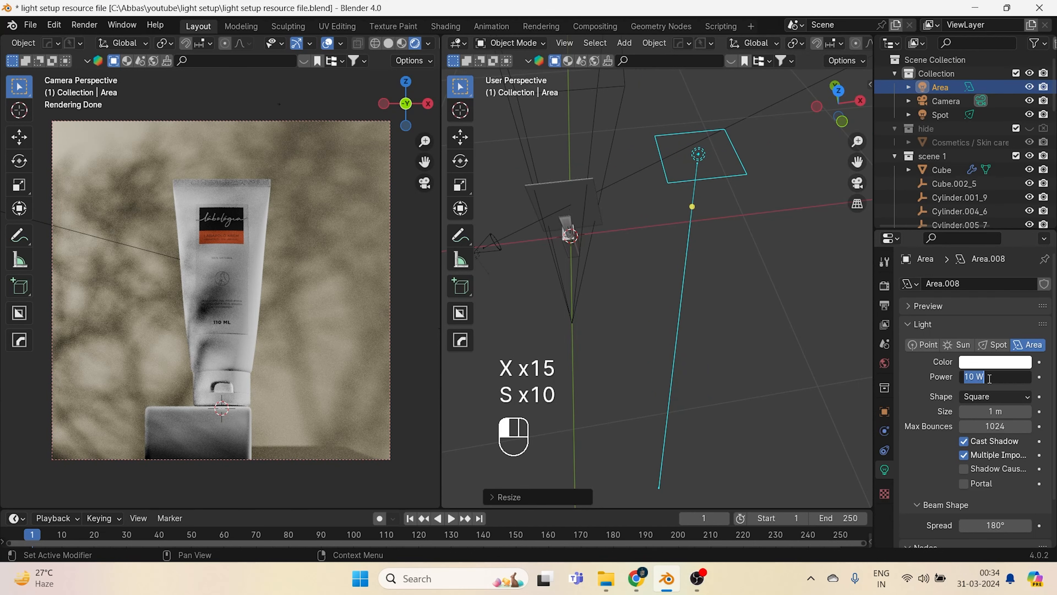
- Rotate the area light about 60° around global Y to face the product and set its power to 1.06 W
{"action": "middle_click_drag", "start_coordinate": [770, 340], "coordinate": [746, 236]}
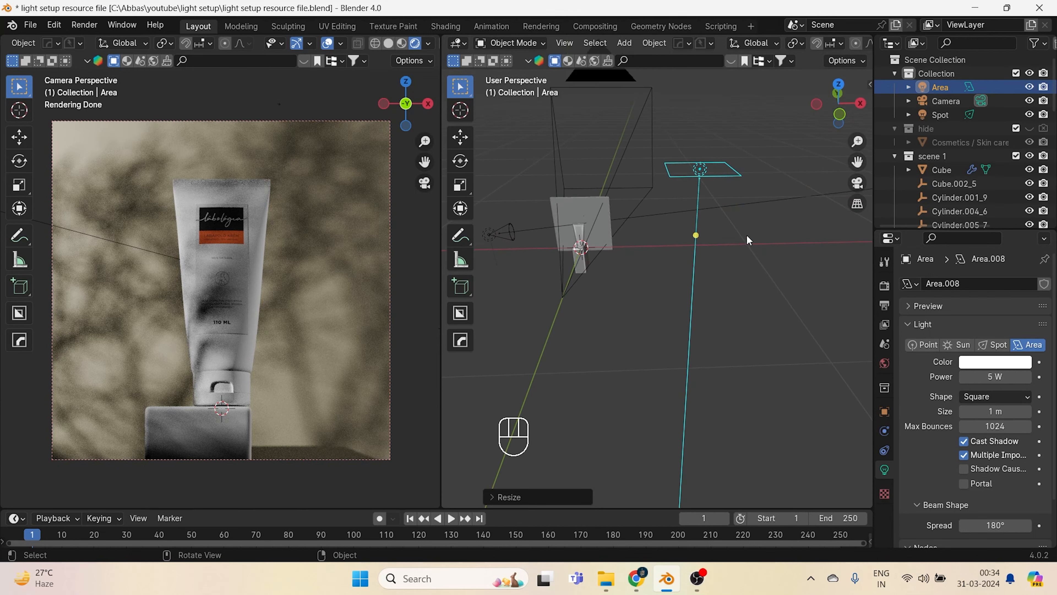
{"action": "key", "text": "r"}
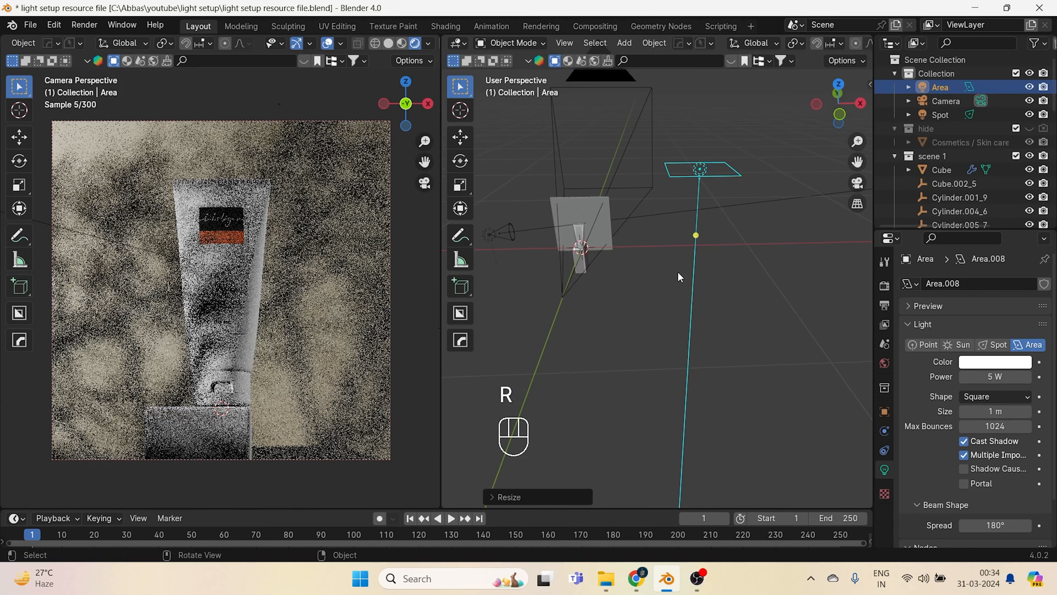
{"action": "key", "text": "r"}
{"action": "key", "text": "y"}
{"action": "key", "text": "y"}
{"action": "key", "text": "y"}
{"action": "key", "text": "y"}
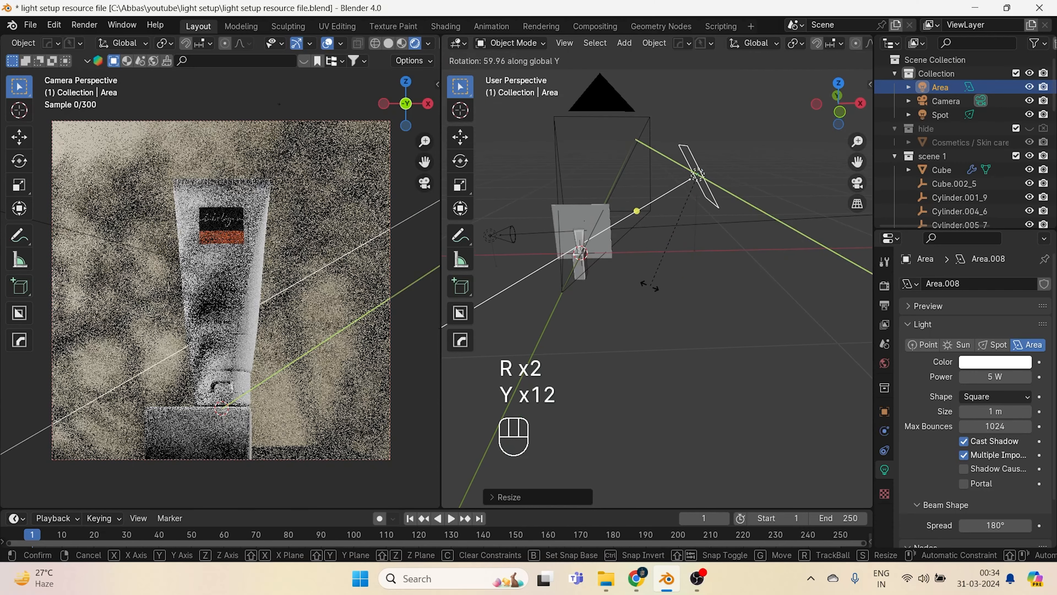
{"action": "key", "text": "y"}
{"action": "key", "text": "y"}
{"action": "key", "text": "y"}
{"action": "key", "text": "y"}
{"action": "key", "text": "y"}
{"action": "left_click", "coordinate": [650, 287]}
{"action": "left_click_drag", "start_coordinate": [993, 377], "coordinate": [985, 377], "text": "shift"}
- In the front view, rotate the area light nearly upright and lower it about 0.4 m to the product's level
{"action": "key", "text": "KP_4"}
{"action": "key", "text": "KP_1"}
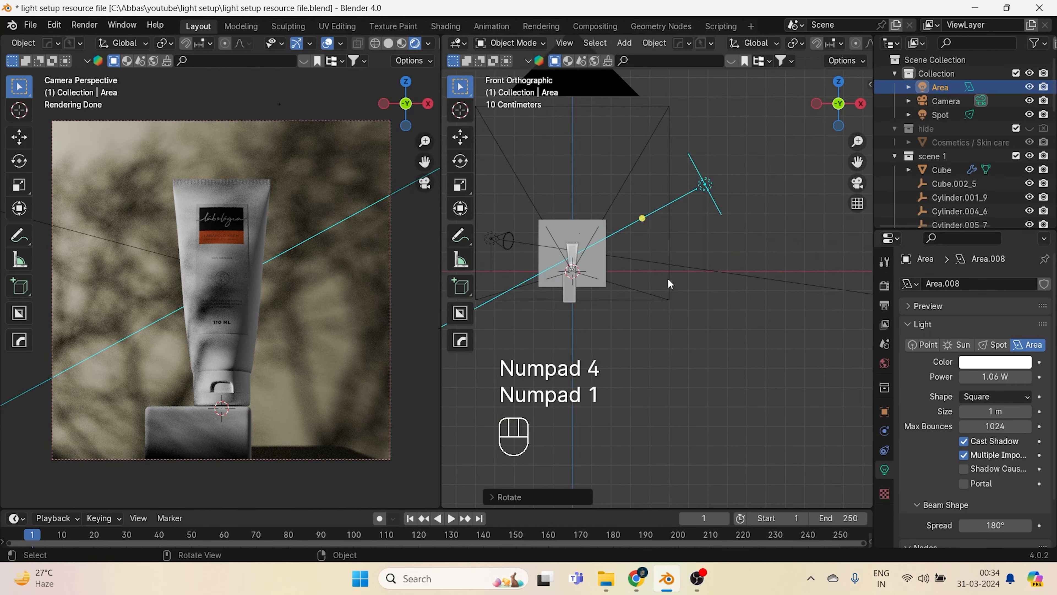
{"action": "key", "text": "r"}
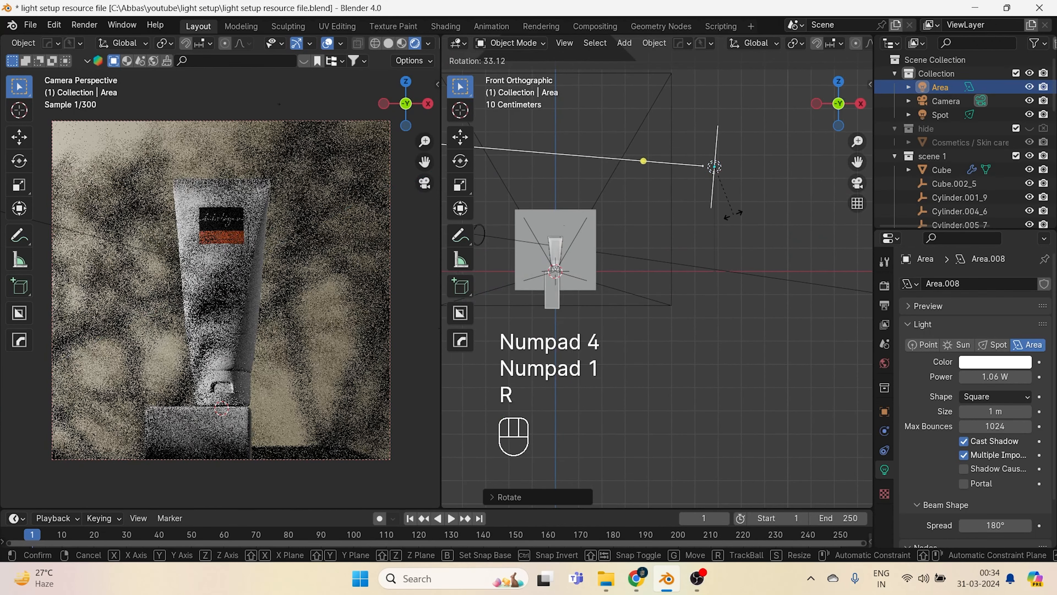
{"action": "left_click", "coordinate": [730, 215]}
{"action": "key", "text": "g"}
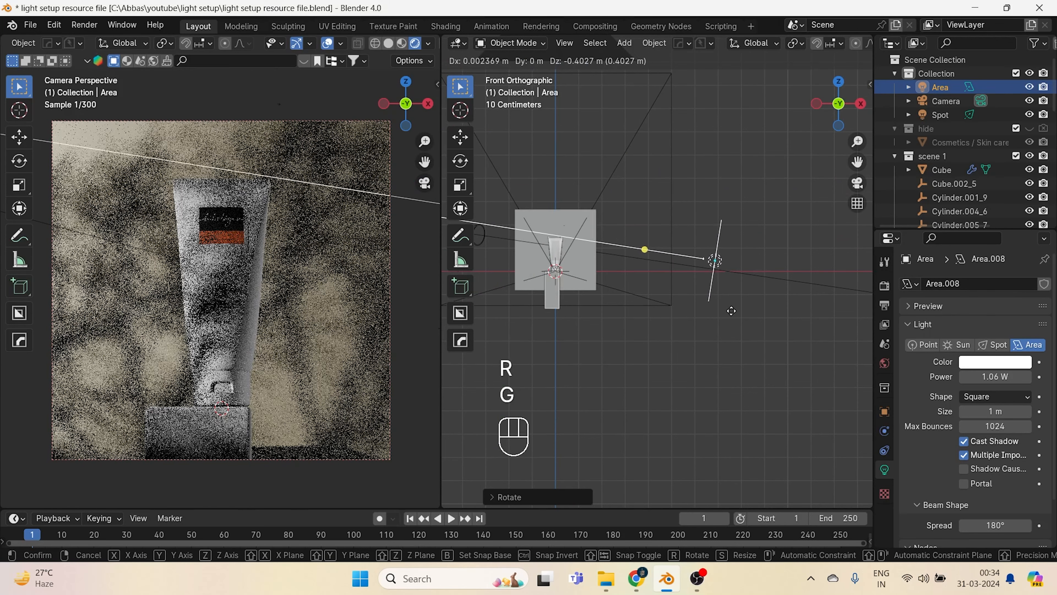
{"action": "left_click", "coordinate": [739, 313]}
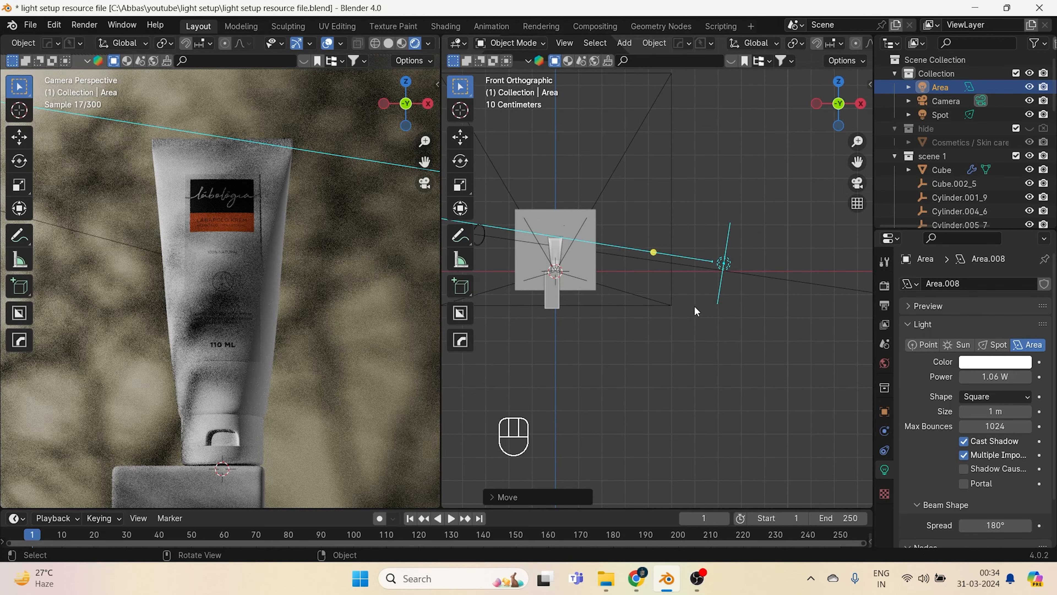
- Move the side area light slightly along positive global Y
{"action": "middle_click_drag", "start_coordinate": [694, 306], "coordinate": [720, 324]}
{"action": "key", "text": "g"}
{"action": "key", "text": "y"}
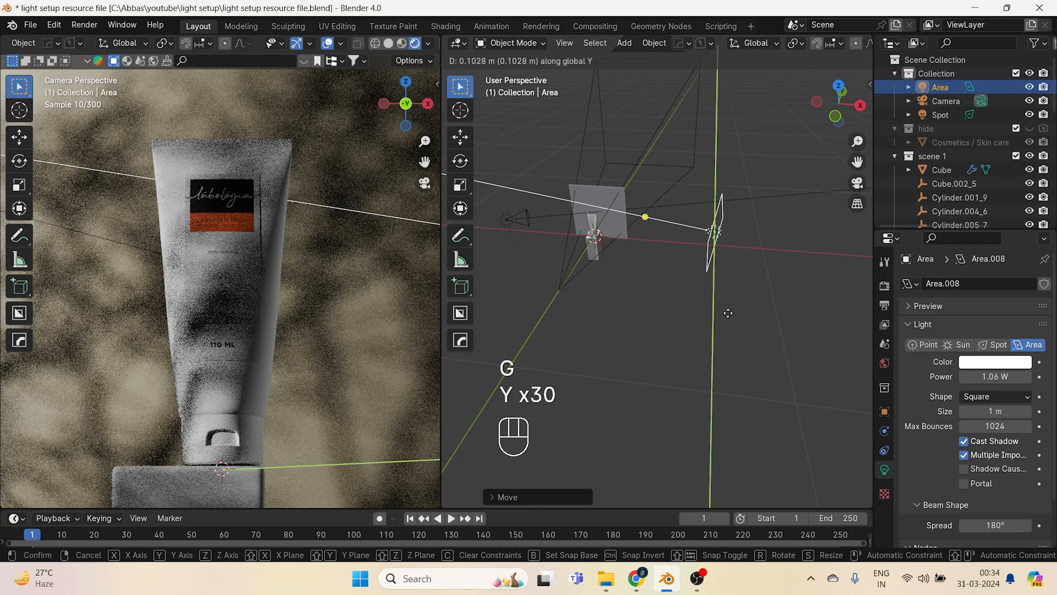
{"action": "key", "text": "y"}
{"action": "key", "text": "y"}
{"action": "key", "text": "y"}
{"action": "key", "text": "y"}
{"action": "key", "text": "y"}
{"action": "key", "text": "y"}
{"action": "key", "text": "y"}
{"action": "key", "text": "y"}
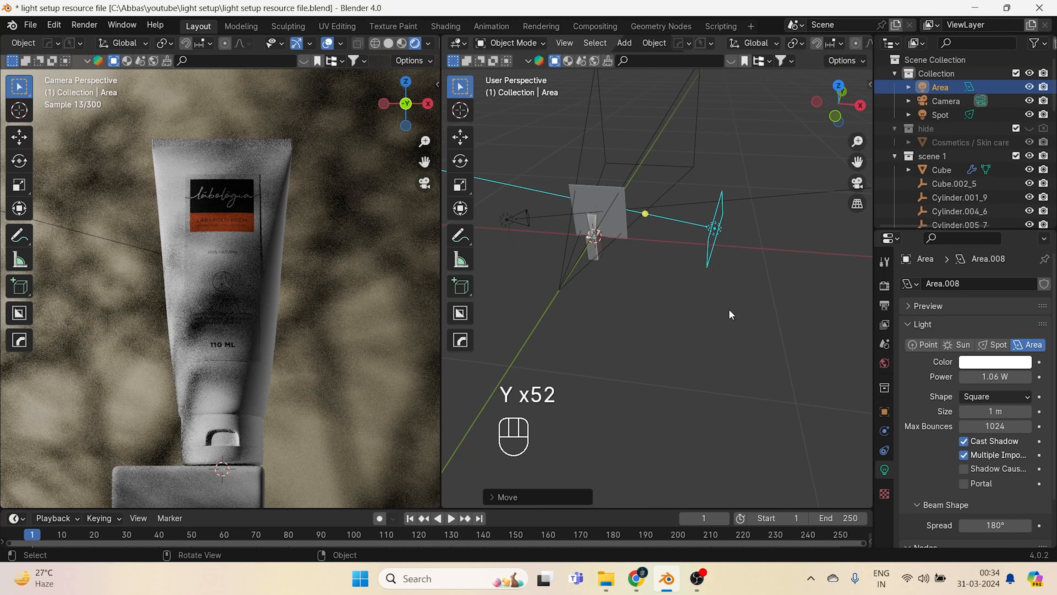
- Duplicate the side area light and place the copy in front of the product, slightly toward negative X
{"action": "key", "text": "KP_7"}
{"action": "left_click", "coordinate": [783, 203]}
{"action": "key", "text": "shift+d"}
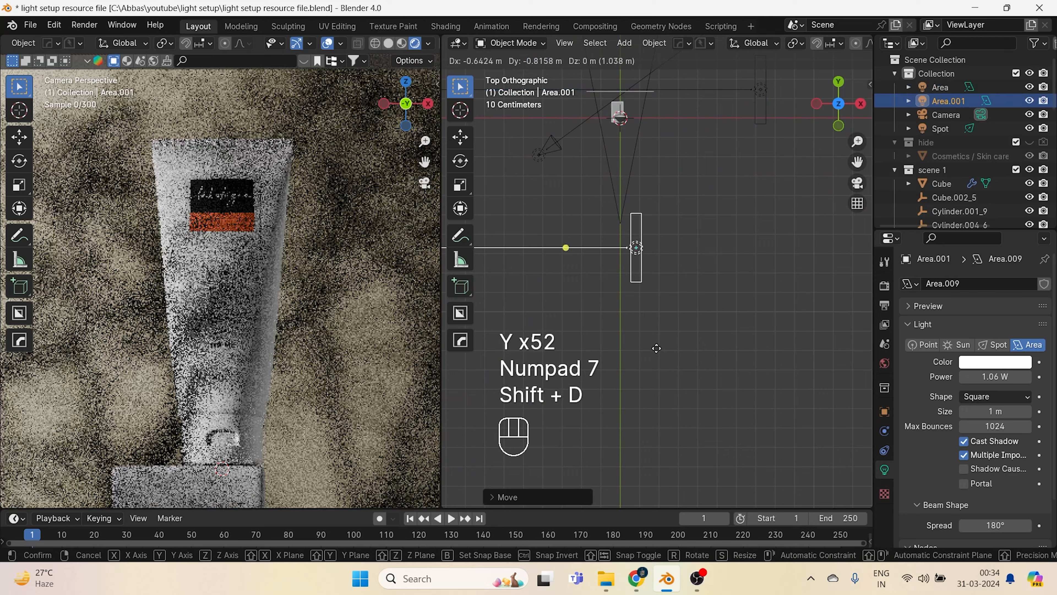
- Rotate the duplicated area light around global Z so it shines from the front toward the product side
{"action": "key", "text": "r"}
{"action": "key", "text": "z"}
{"action": "key", "text": "z"}
{"action": "key", "text": "z"}
{"action": "key", "text": "z"}
{"action": "key", "text": "z"}
{"action": "key", "text": "z"}
{"action": "key", "text": "z"}
{"action": "key", "text": "z"}
{"action": "key", "text": "z"}
{"action": "key", "text": "z"}
{"action": "key", "text": "z"}
{"action": "key", "text": "z"}
{"action": "key", "text": "z"}
{"action": "key", "text": "z"}
{"action": "key", "text": "z"}
{"action": "key", "text": "z"}
{"action": "key", "text": "z"}
{"action": "key", "text": "z"}
{"action": "key", "text": "z"}
{"action": "key", "text": "z"}
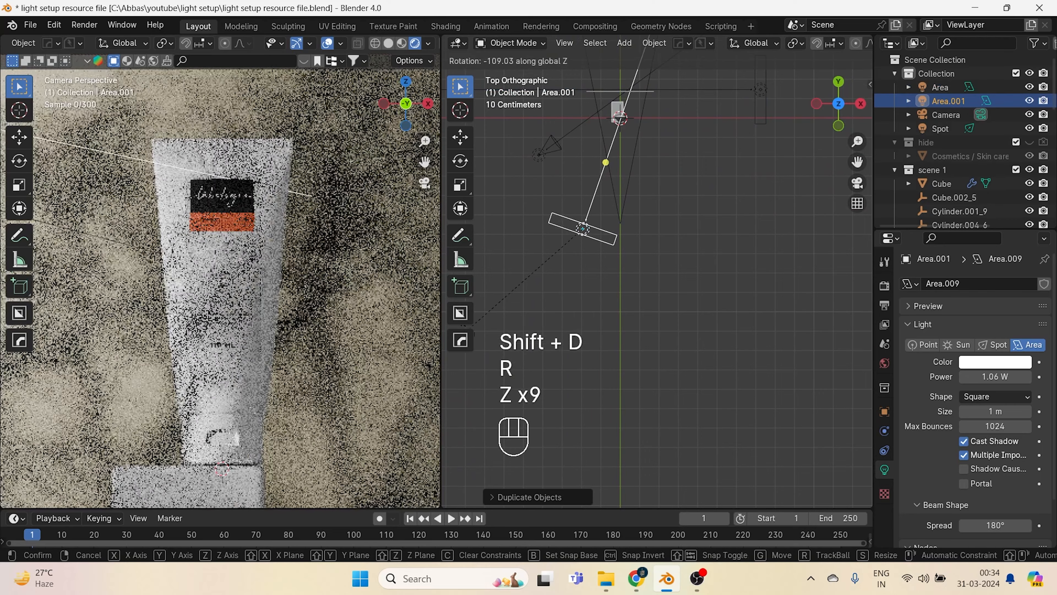
{"action": "key", "text": "z"}
{"action": "key", "text": "z"}
{"action": "key", "text": "z"}
{"action": "key", "text": "z"}
{"action": "left_click", "coordinate": [479, 228]}
- Set the duplicated front area light's power to 410 mW
{"action": "scroll", "coordinate": [613, 278], "scroll_direction": "down", "scroll_amount": 3}
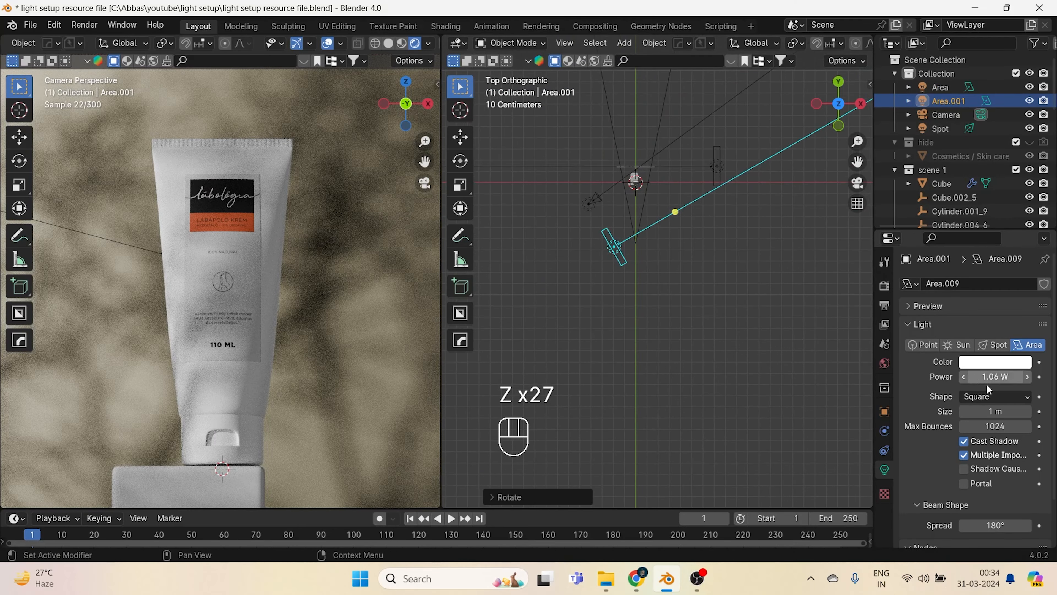
{"action": "mouse_move", "coordinate": [994, 376]}
{"action": "left_mouse_down", "text": "shift"}
{"action": "mouse_move", "coordinate": [965, 377]}
{"action": "mouse_move", "coordinate": [975, 376]}
{"action": "left_mouse_up", "text": "shift"}
{"action": "scroll", "coordinate": [661, 279], "scroll_direction": "up", "scroll_amount": 3}
{"action": "middle_click_drag", "start_coordinate": [676, 289], "coordinate": [700, 327], "text": "shift"}
{"action": "scroll", "coordinate": [625, 277], "scroll_direction": "up", "scroll_amount": 2}
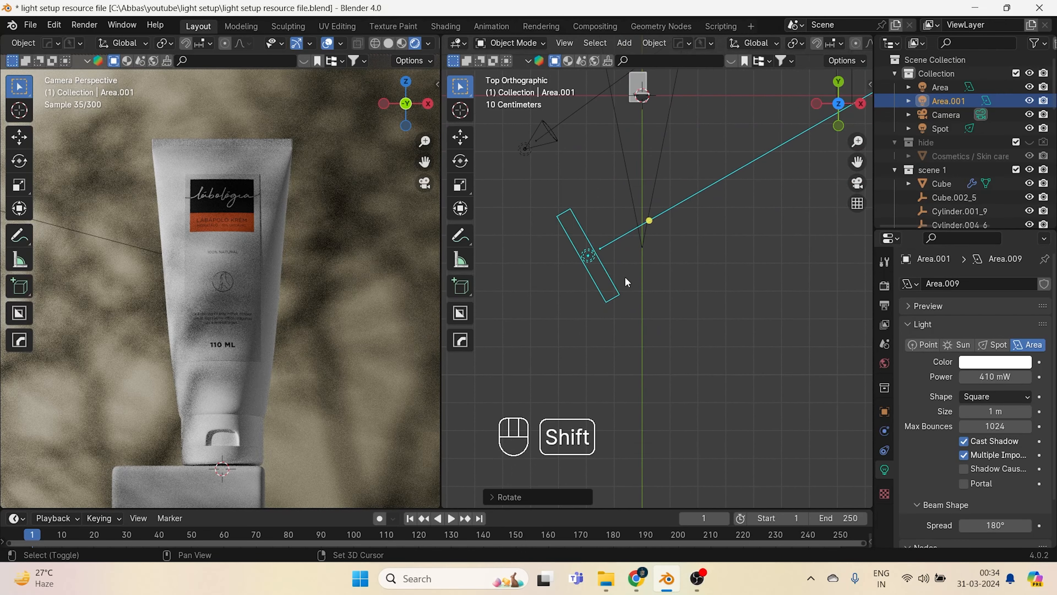
{"action": "middle_click_drag", "start_coordinate": [628, 282], "coordinate": [665, 339], "text": "shift"}
- Create a new light linking collection for the front area light in its object shading settings
{"action": "left_click", "coordinate": [884, 411]}
{"action": "scroll", "coordinate": [957, 490], "scroll_direction": "down", "scroll_amount": 8}
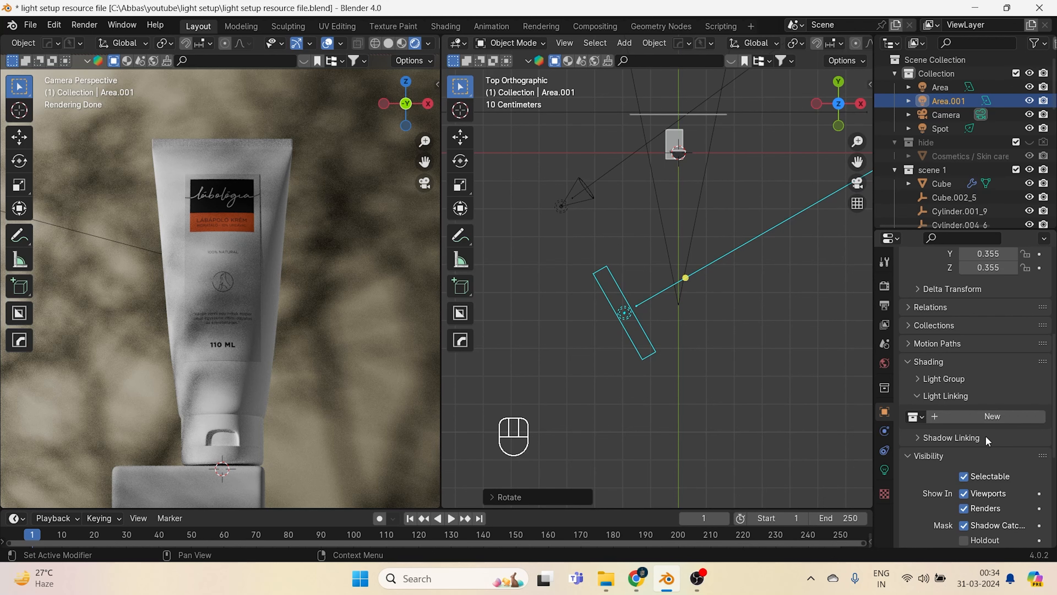
{"action": "left_click", "coordinate": [983, 416]}
{"action": "scroll", "coordinate": [975, 333], "scroll_direction": "down", "scroll_amount": 5}
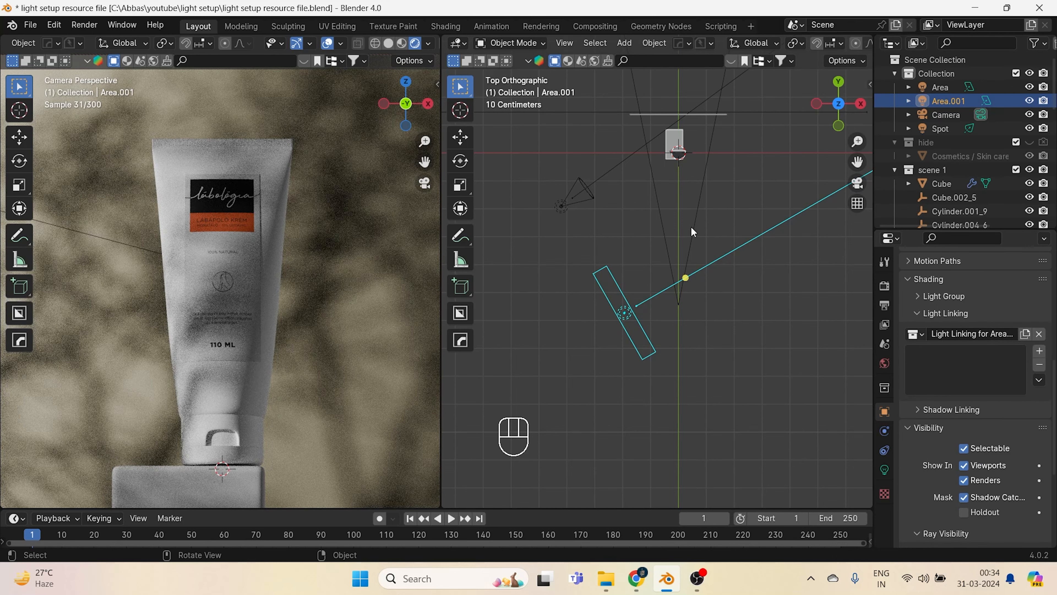
- Find the tube in the scene 1 collection and add Object_14 to the front area light's light linking collection
{"action": "left_click", "coordinate": [185, 218]}
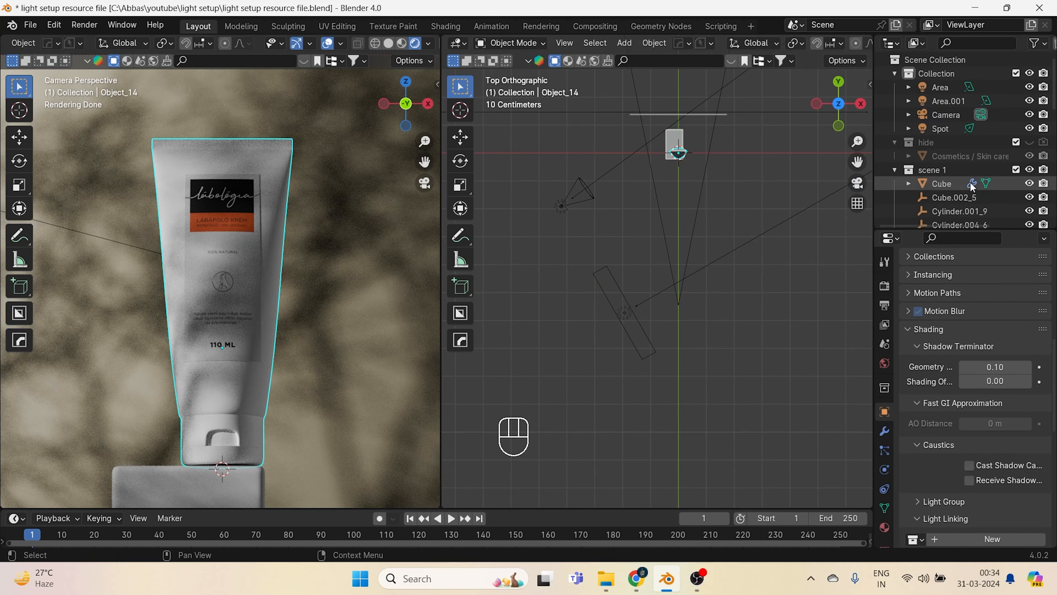
{"action": "scroll", "coordinate": [970, 189], "scroll_direction": "down", "scroll_amount": 5}
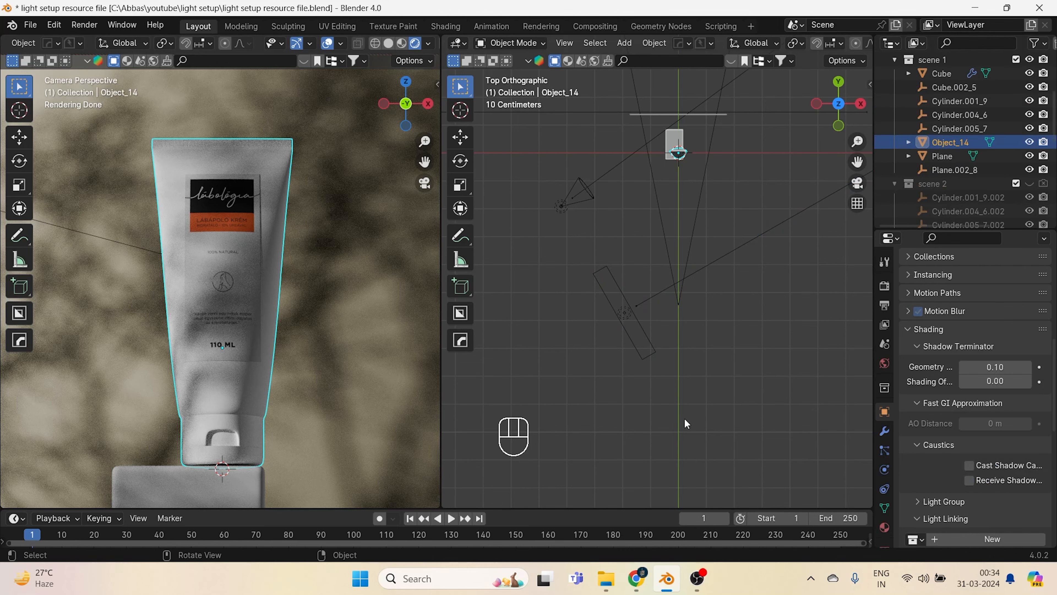
{"action": "left_click", "coordinate": [634, 308]}
{"action": "scroll", "coordinate": [954, 465], "scroll_direction": "down", "scroll_amount": 1}
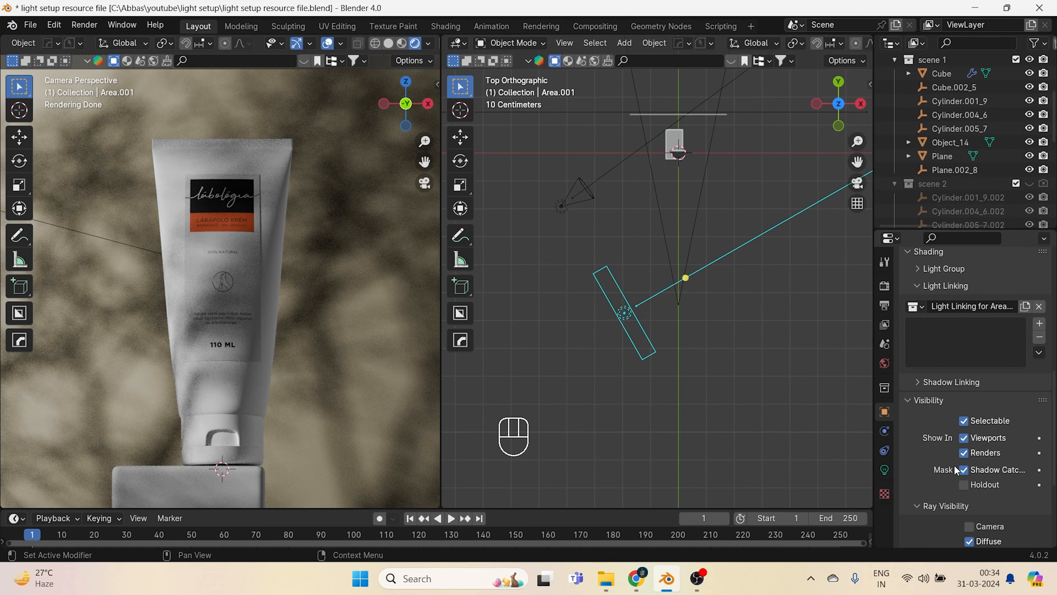
{"action": "scroll", "coordinate": [953, 382], "scroll_direction": "up", "scroll_amount": 1}
{"action": "scroll", "coordinate": [945, 188], "scroll_direction": "down", "scroll_amount": 8}
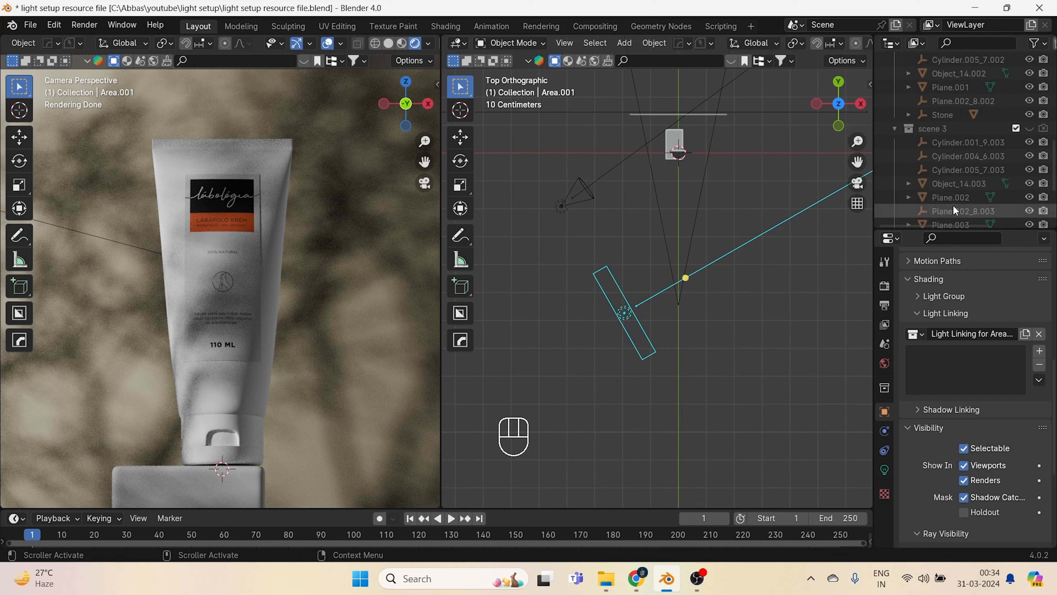
{"action": "scroll", "coordinate": [971, 193], "scroll_direction": "up", "scroll_amount": 10}
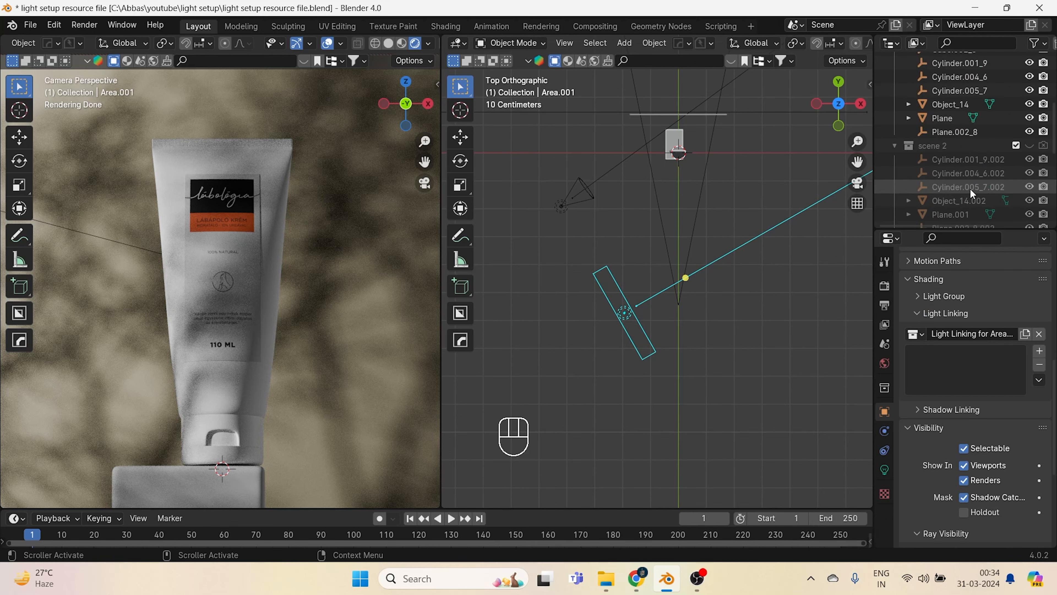
{"action": "left_click_drag", "start_coordinate": [945, 160], "coordinate": [939, 365]}
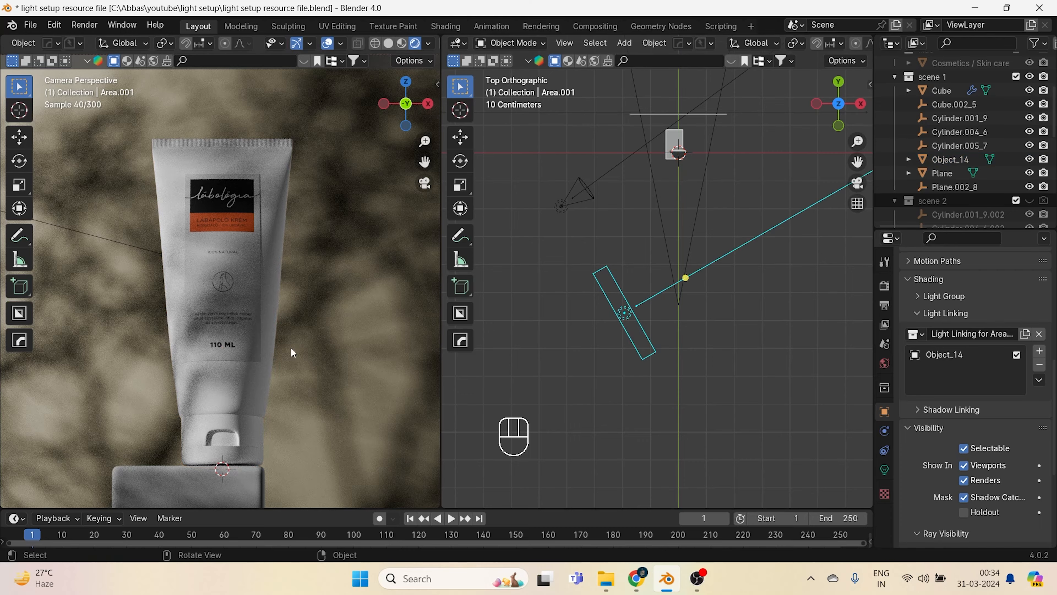
- Move the front area light about 0.28 m along positive global Y, closer to the product
{"action": "scroll", "coordinate": [291, 349], "scroll_direction": "down", "scroll_amount": 3}
{"action": "key", "text": "g"}
{"action": "right_click", "coordinate": [633, 295]}
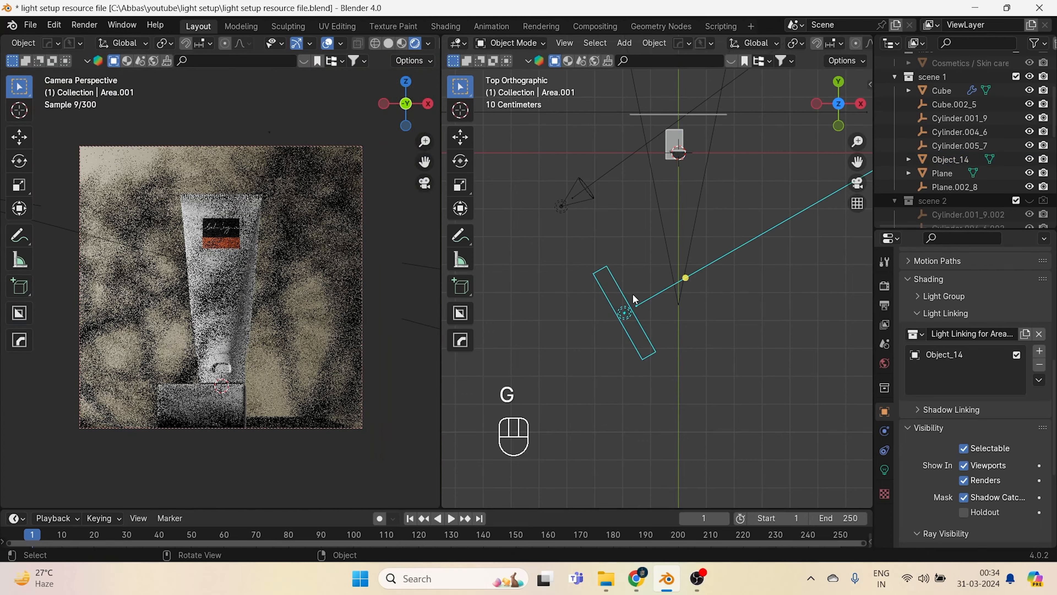
{"action": "key", "text": "g"}
{"action": "key", "text": "y"}
{"action": "key", "text": "y"}
{"action": "key", "text": "y"}
{"action": "key", "text": "y"}
{"action": "key", "text": "y"}
{"action": "key", "text": "y"}
{"action": "key", "text": "y"}
{"action": "key", "text": "y"}
{"action": "key", "text": "y"}
{"action": "key", "text": "y"}
{"action": "key", "text": "y"}
{"action": "key", "text": "y"}
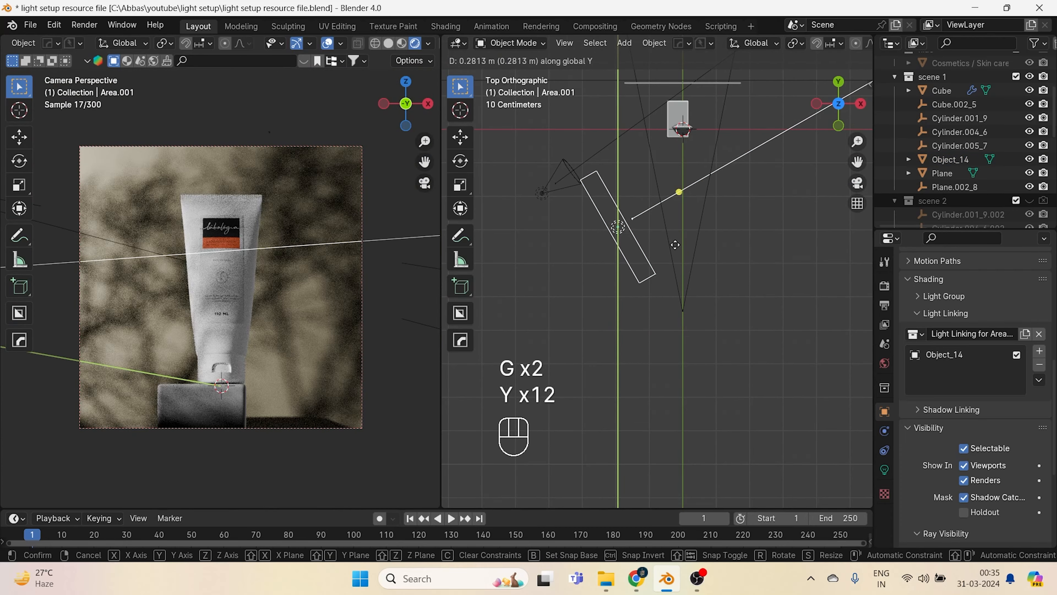
{"action": "key", "text": "y"}
{"action": "key", "text": "y"}
{"action": "left_click", "coordinate": [676, 245]}
- Rotate the front area light about 32° around the global Z axis to face the tube and shift it slightly along positive X
{"action": "key", "text": "r"}
{"action": "key", "text": "z"}
{"action": "key", "text": "z"}
{"action": "key", "text": "z"}
{"action": "key", "text": "z"}
{"action": "key", "text": "z"}
{"action": "key", "text": "z"}
{"action": "key", "text": "z"}
{"action": "key", "text": "z"}
{"action": "key", "text": "z"}
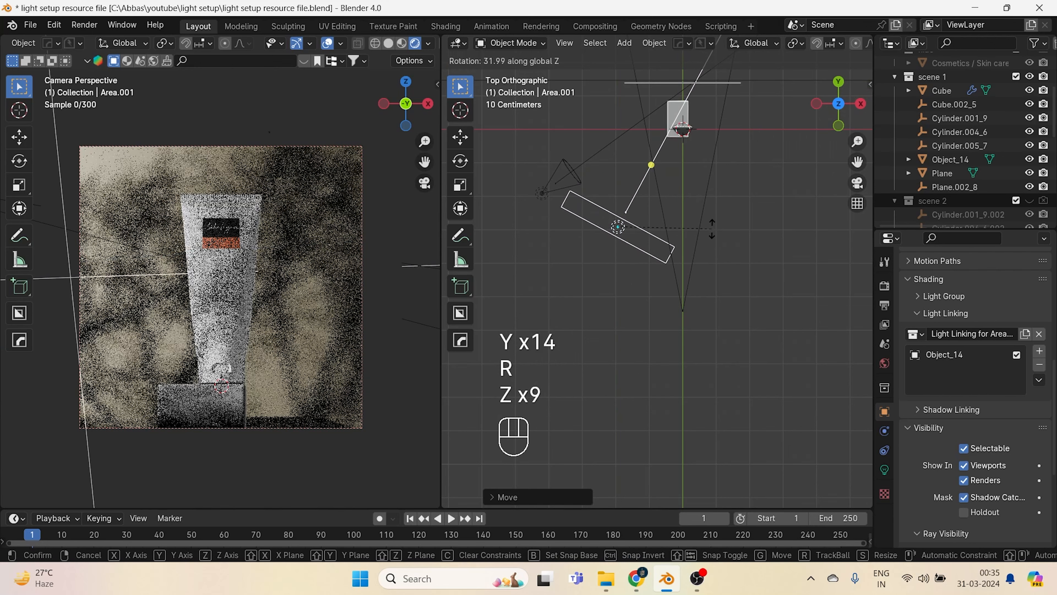
{"action": "key", "text": "z"}
{"action": "key", "text": "z"}
{"action": "key", "text": "z"}
{"action": "key", "text": "z"}
{"action": "key", "text": "z"}
{"action": "key", "text": "z"}
{"action": "key", "text": "z"}
{"action": "key", "text": "g"}
{"action": "left_click", "coordinate": [209, 270]}
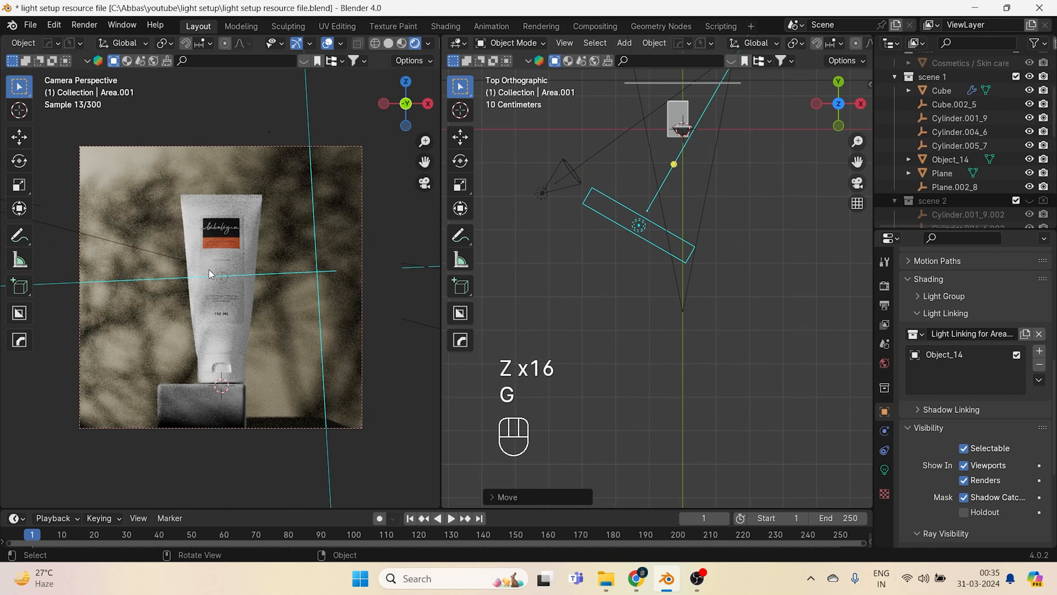
- Move the front area light about 0.45 m along negative global Y, away from the tube
{"action": "scroll", "coordinate": [209, 270], "scroll_direction": "up", "scroll_amount": 2}
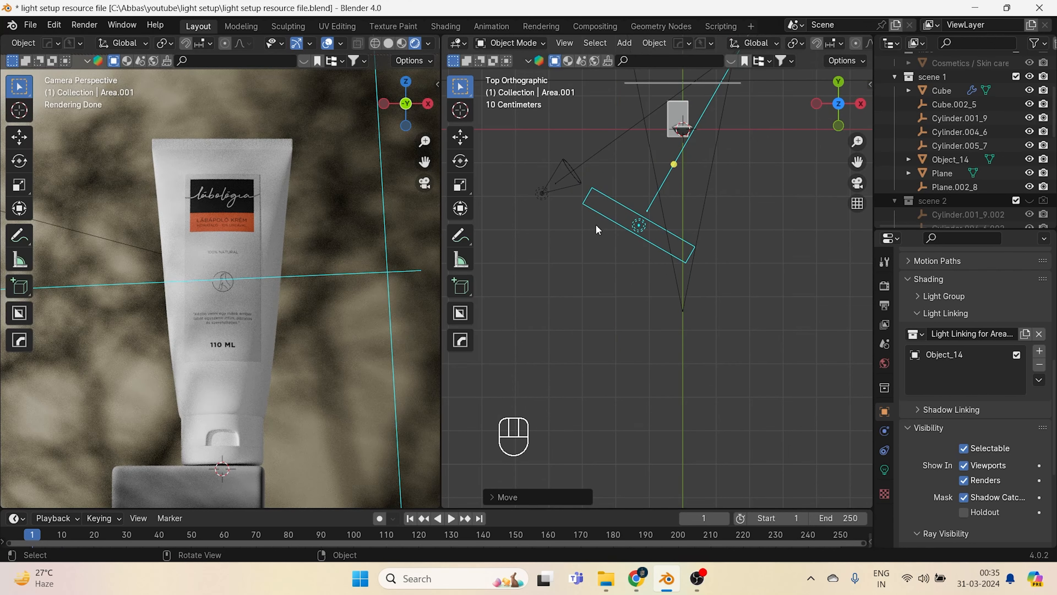
{"action": "scroll", "coordinate": [598, 230], "scroll_direction": "up", "scroll_amount": 1}
{"action": "scroll", "coordinate": [210, 295], "scroll_direction": "up", "scroll_amount": 2}
{"action": "middle_click_drag", "start_coordinate": [210, 295], "coordinate": [166, 310], "text": "shift"}
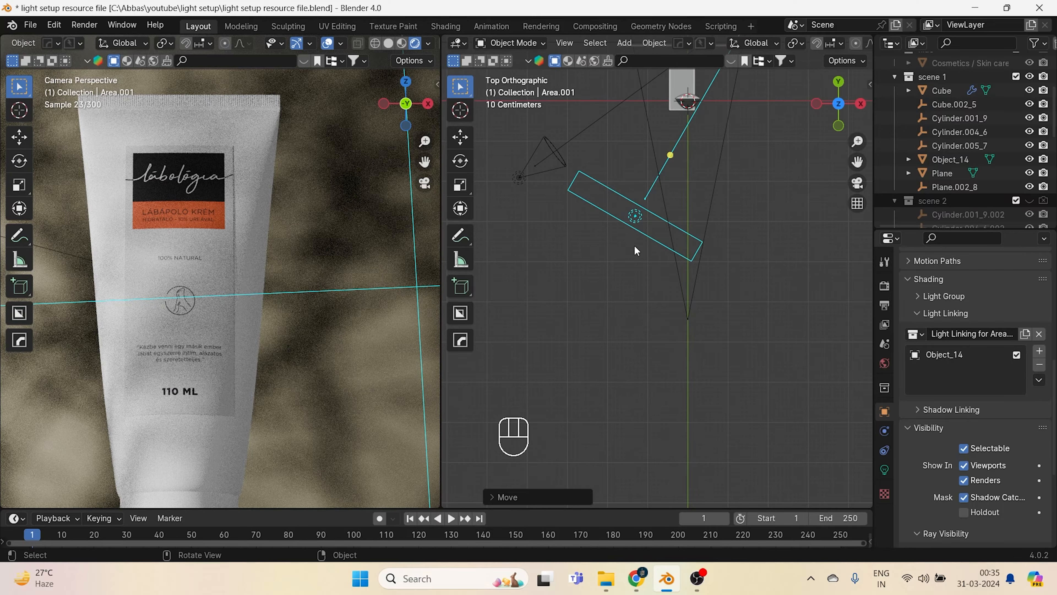
{"action": "key", "text": "g"}
{"action": "key", "text": "y"}
{"action": "key", "text": "y"}
{"action": "key", "text": "y"}
{"action": "key", "text": "y"}
{"action": "key", "text": "y"}
{"action": "key", "text": "y"}
{"action": "key", "text": "y"}
{"action": "key", "text": "y"}
{"action": "key", "text": "y"}
{"action": "key", "text": "y"}
{"action": "key", "text": "y"}
{"action": "key", "text": "y"}
{"action": "key", "text": "y"}
{"action": "key", "text": "y"}
{"action": "key", "text": "y"}
{"action": "key", "text": "y"}
{"action": "key", "text": "y"}
{"action": "key", "text": "y"}
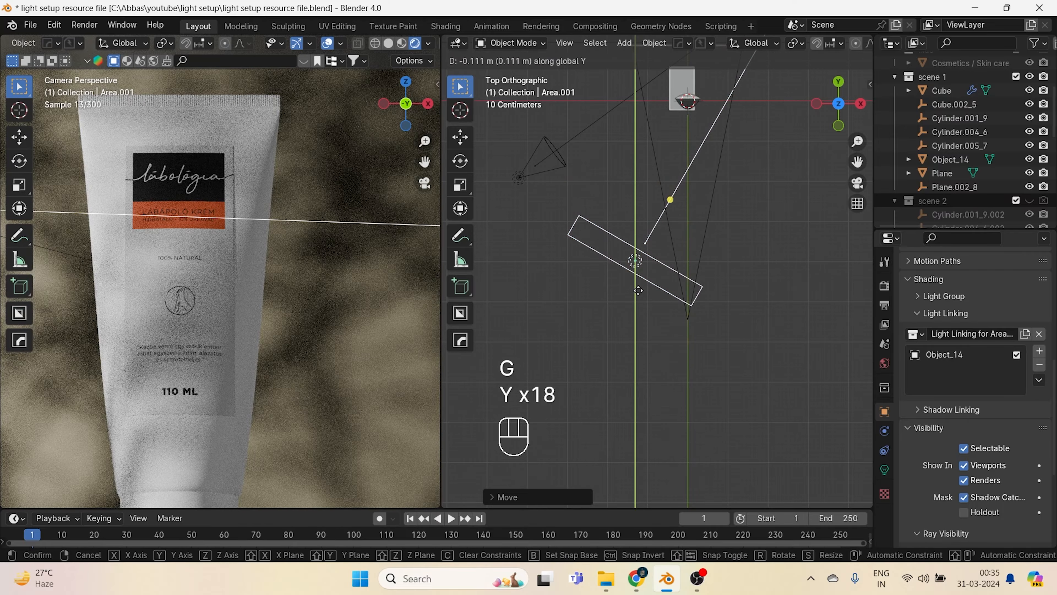
{"action": "key", "text": "y"}
{"action": "key", "text": "y"}
{"action": "key", "text": "y"}
{"action": "key", "text": "y"}
{"action": "key", "text": "y"}
{"action": "key", "text": "y"}
{"action": "key", "text": "y"}
{"action": "key", "text": "y"}
{"action": "key", "text": "y"}
{"action": "key", "text": "y"}
{"action": "key", "text": "y"}
{"action": "key", "text": "y"}
{"action": "key", "text": "y"}
{"action": "key", "text": "y"}
{"action": "key", "text": "y"}
{"action": "key", "text": "y"}
{"action": "key", "text": "y"}
{"action": "key", "text": "y"}
{"action": "key", "text": "y"}
{"action": "key", "text": "y"}
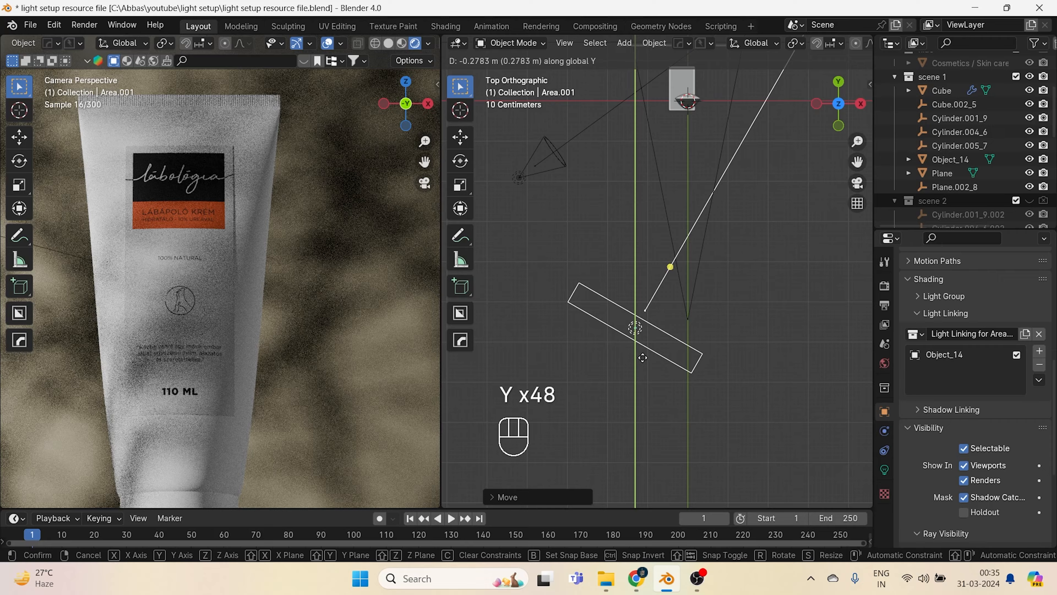
{"action": "key", "text": "y"}
{"action": "key", "text": "y"}
{"action": "key", "text": "y"}
{"action": "key", "text": "y"}
{"action": "key", "text": "y"}
{"action": "key", "text": "y"}
{"action": "key", "text": "y"}
{"action": "key", "text": "y"}
{"action": "key", "text": "y"}
{"action": "key", "text": "y"}
{"action": "key", "text": "y"}
{"action": "key", "text": "y"}
{"action": "key", "text": "y"}
{"action": "key", "text": "y"}
{"action": "key", "text": "y"}
{"action": "key", "text": "y"}
{"action": "key", "text": "y"}
{"action": "key", "text": "y"}
{"action": "key", "text": "y"}
{"action": "key", "text": "y"}
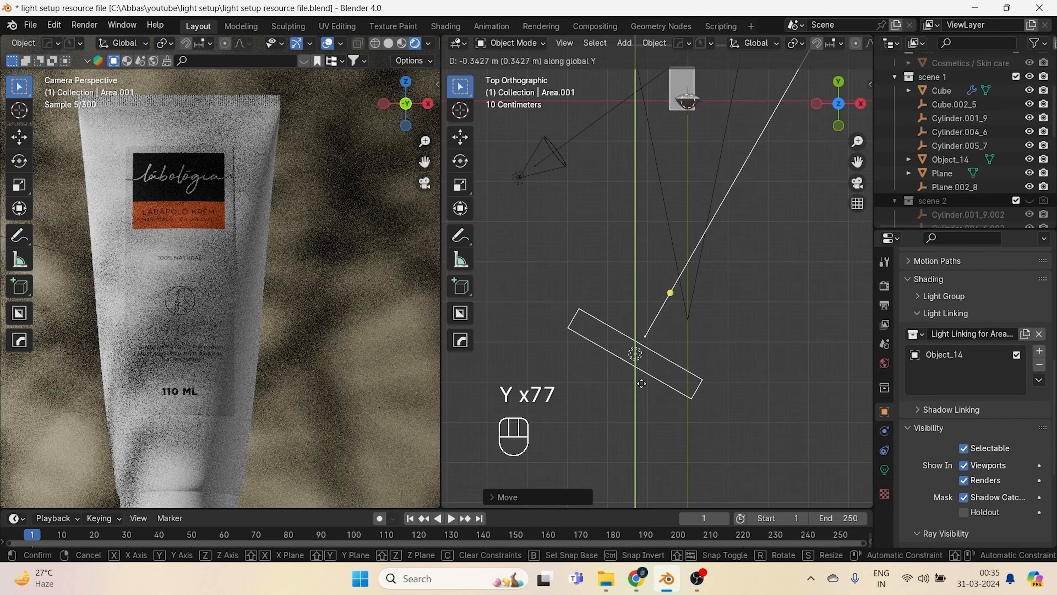
{"action": "key", "text": "y"}
{"action": "key", "text": "y"}
{"action": "key", "text": "y"}
{"action": "key", "text": "y"}
{"action": "key", "text": "y"}
{"action": "key", "text": "y"}
{"action": "key", "text": "y"}
{"action": "key", "text": "y"}
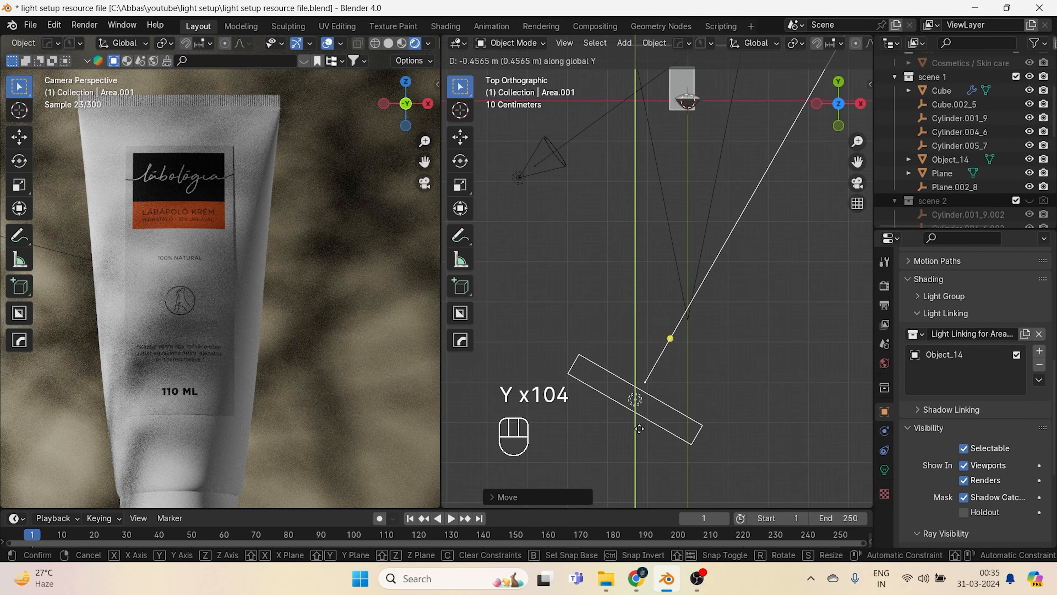
{"action": "key", "text": "y"}
{"action": "key", "text": "y"}
{"action": "key", "text": "y"}
{"action": "key", "text": "y"}
{"action": "key", "text": "y"}
{"action": "key", "text": "y"}
{"action": "key", "text": "y"}
{"action": "key", "text": "y"}
{"action": "key", "text": "y"}
{"action": "key", "text": "y"}
{"action": "key", "text": "y"}
{"action": "key", "text": "y"}
{"action": "key", "text": "y"}
{"action": "key", "text": "y"}
{"action": "key", "text": "y"}
{"action": "left_click", "coordinate": [687, 418]}
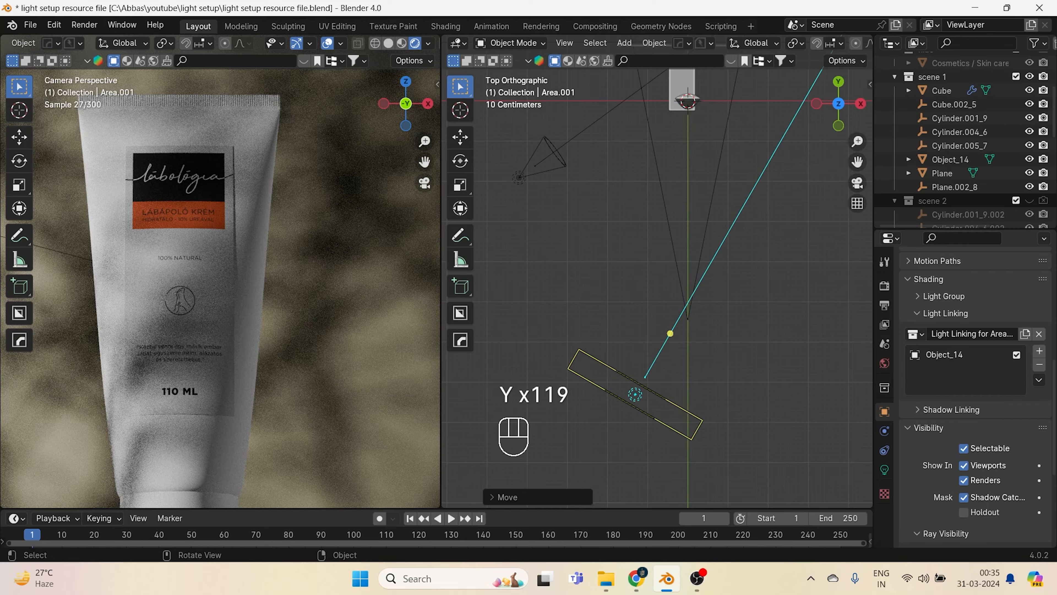
- Scale the front area light down to roughly a third of its size and shift it slightly along negative global Y
{"action": "key", "text": "s"}
{"action": "key", "text": "s"}
{"action": "key", "text": "s"}
{"action": "key", "text": "s"}
{"action": "key", "text": "s"}
{"action": "key", "text": "s"}
{"action": "key", "text": "s"}
{"action": "key", "text": "s"}
{"action": "key", "text": "s"}
{"action": "key", "text": "s"}
{"action": "key", "text": "s"}
{"action": "left_click", "coordinate": [655, 409]}
{"action": "key", "text": "g"}
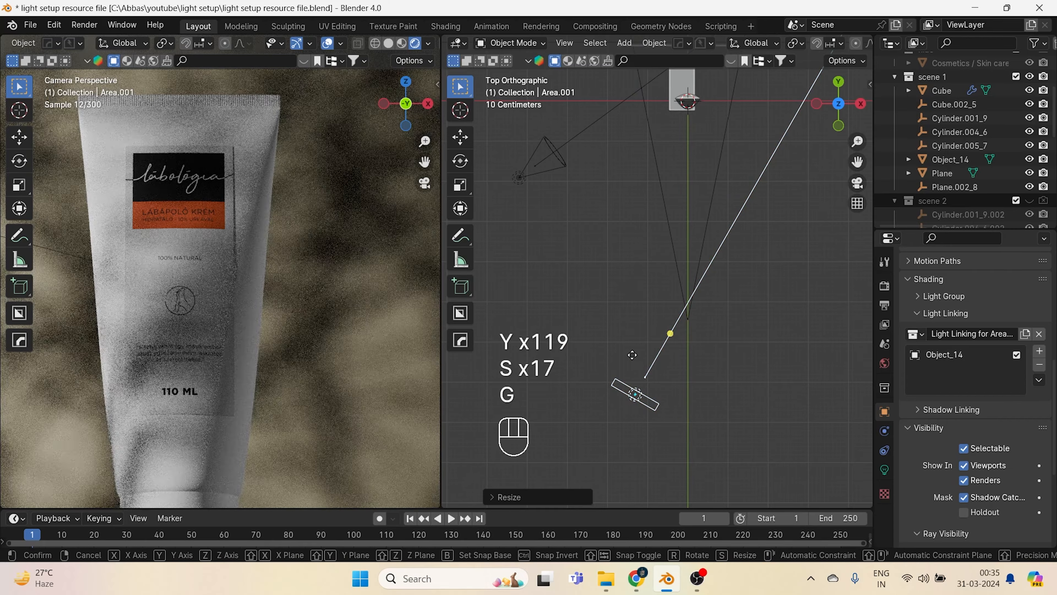
{"action": "key", "text": "y"}
{"action": "key", "text": "y"}
{"action": "key", "text": "y"}
{"action": "key", "text": "y"}
{"action": "key", "text": "y"}
{"action": "key", "text": "y"}
{"action": "left_click", "coordinate": [632, 375]}
{"action": "scroll", "coordinate": [212, 378], "scroll_direction": "down", "scroll_amount": 3}
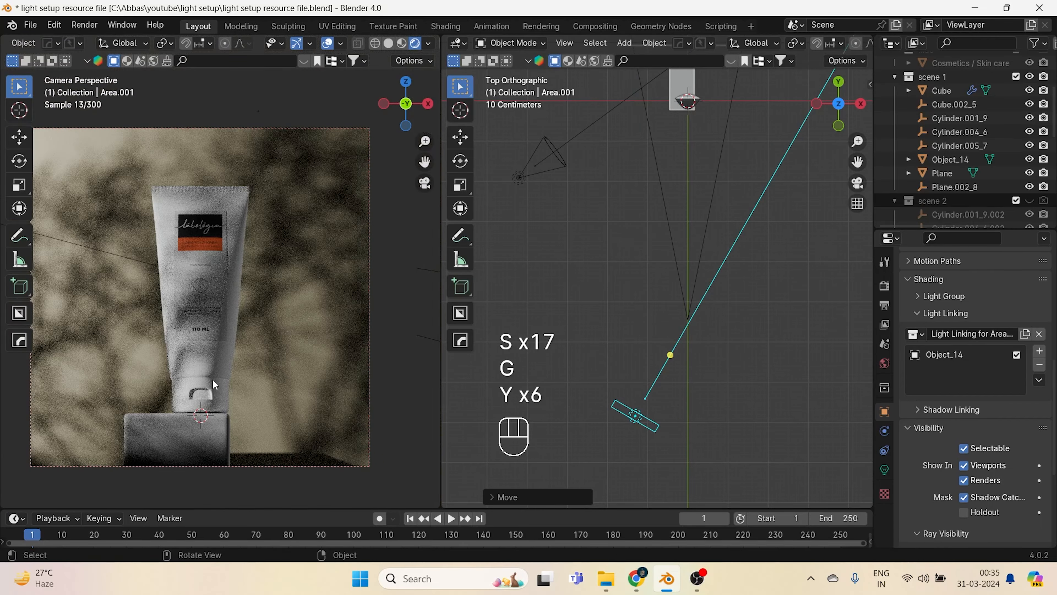
- Move the scaled-down front area light about 0.21 m along positive global Y, closer to the tube
{"action": "key", "text": "g"}
{"action": "key", "text": "y"}
{"action": "key", "text": "y"}
{"action": "key", "text": "y"}
{"action": "key", "text": "y"}
{"action": "key", "text": "y"}
{"action": "key", "text": "y"}
{"action": "key", "text": "y"}
{"action": "key", "text": "y"}
{"action": "key", "text": "y"}
{"action": "key", "text": "y"}
{"action": "key", "text": "y"}
{"action": "key", "text": "y"}
{"action": "key", "text": "y"}
{"action": "key", "text": "y"}
{"action": "key", "text": "y"}
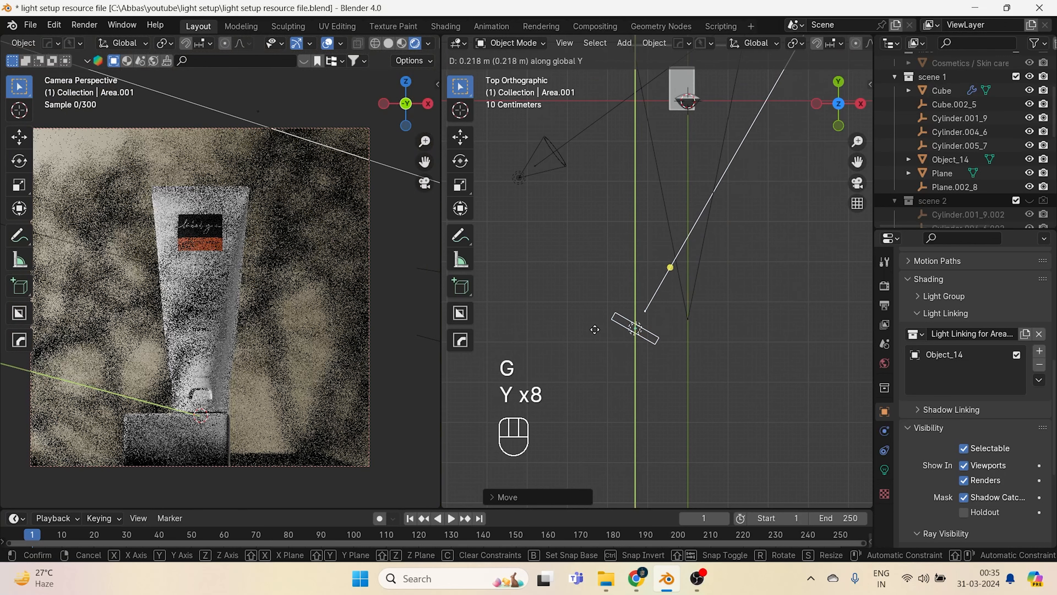
{"action": "left_click", "coordinate": [570, 322]}
- Switch the camera viewport to solid shading and save the blend file
{"action": "key", "text": "z"}
{"action": "left_click", "coordinate": [530, 329]}
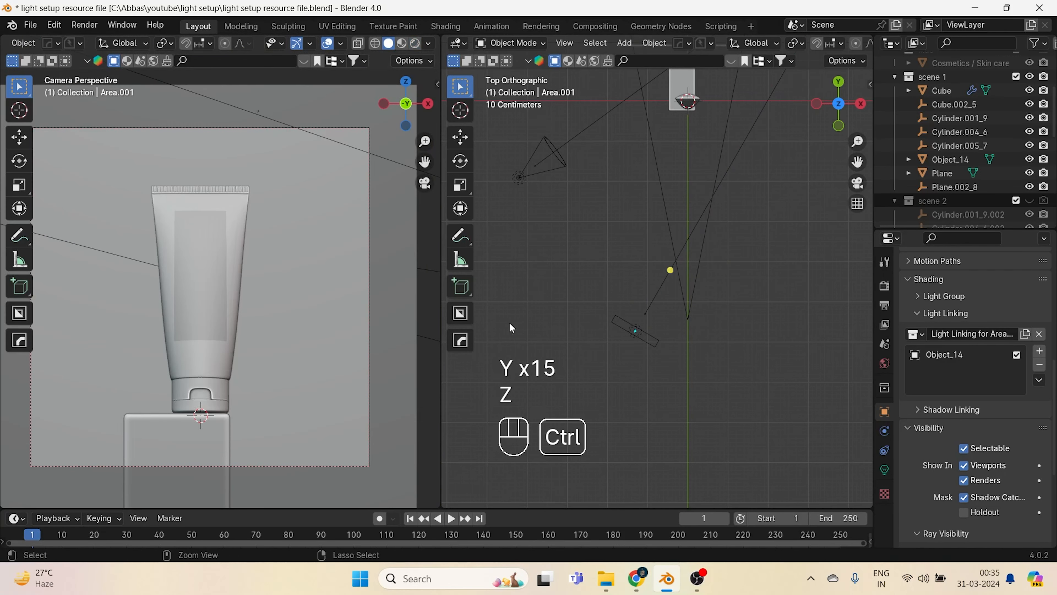
{"action": "key", "text": "ctrl+s"}
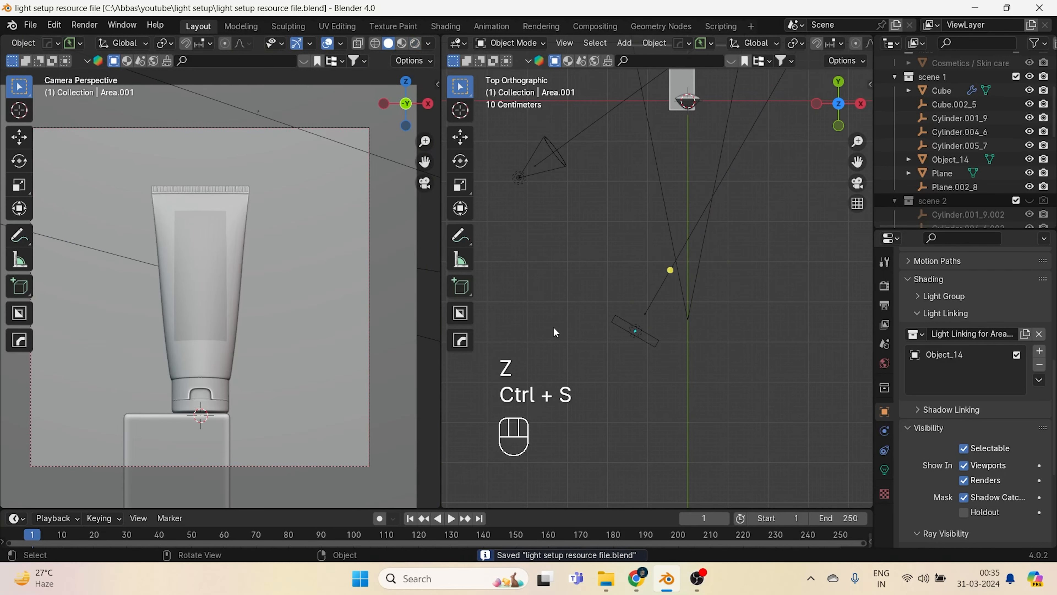
- Render the current frame from the camera and fit the whole render result in view
{"action": "key", "text": "F12"}
{"action": "scroll", "coordinate": [560, 324], "scroll_direction": "up", "scroll_amount": 2}
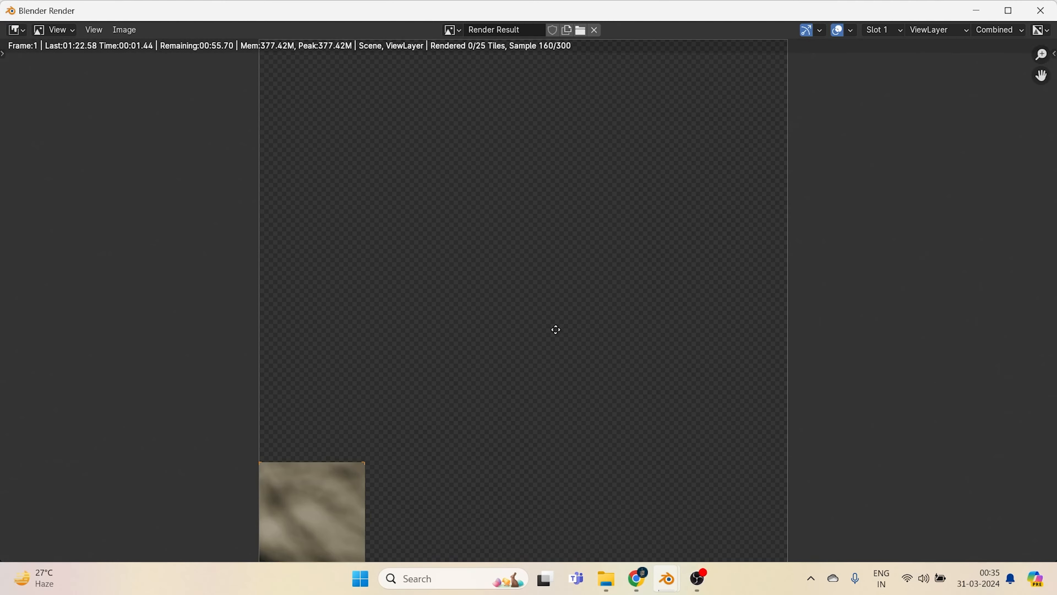
{"action": "scroll", "coordinate": [548, 341], "scroll_direction": "down", "scroll_amount": 1}
{"action": "scroll", "coordinate": [550, 339], "scroll_direction": "up", "scroll_amount": 1}
{"action": "scroll", "coordinate": [551, 340], "scroll_direction": "down", "scroll_amount": 1}
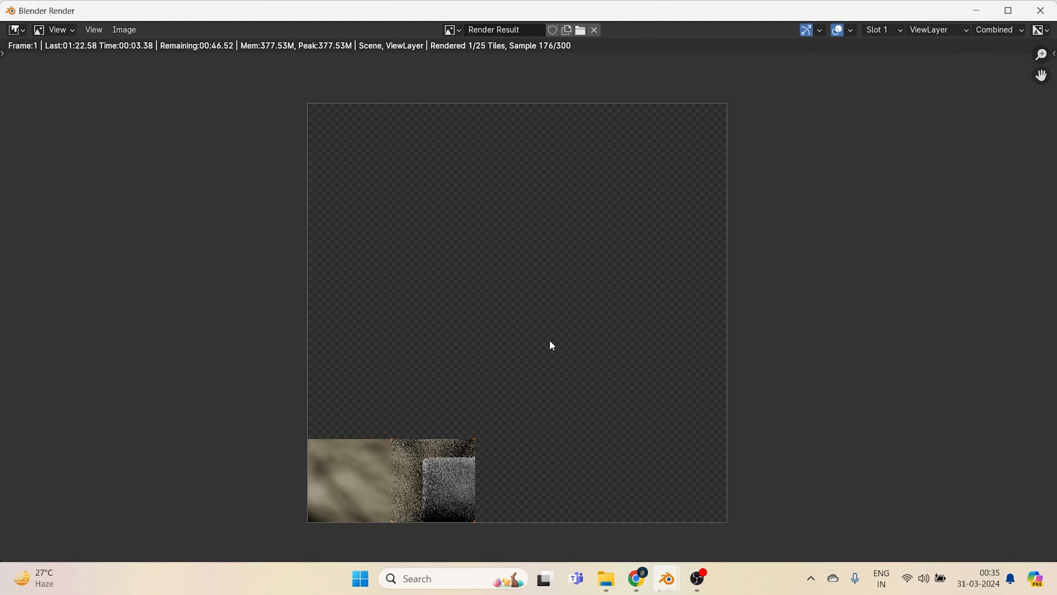
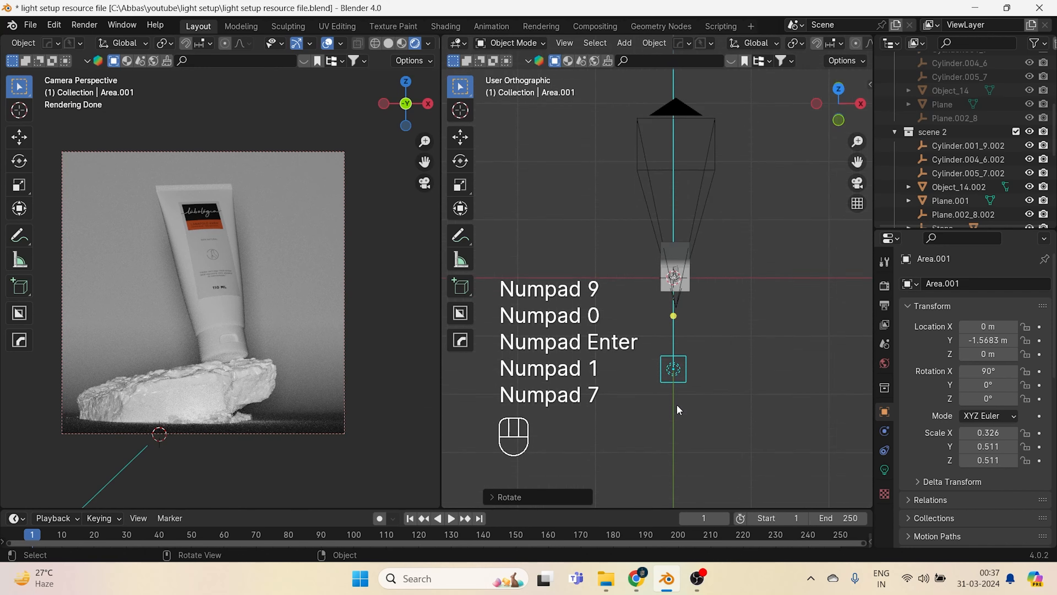
- Move the front area light about 0.73 m along negative global Y, away from the tube
{"action": "key", "text": "g"}
{"action": "key", "text": "y"}
{"action": "key", "text": "y"}
{"action": "key", "text": "y"}
{"action": "key", "text": "y"}
{"action": "key", "text": "y"}
{"action": "key", "text": "y"}
{"action": "key", "text": "y"}
{"action": "key", "text": "y"}
{"action": "key", "text": "y"}
{"action": "key", "text": "y"}
{"action": "key", "text": "y"}
{"action": "key", "text": "y"}
{"action": "key", "text": "y"}
{"action": "key", "text": "y"}
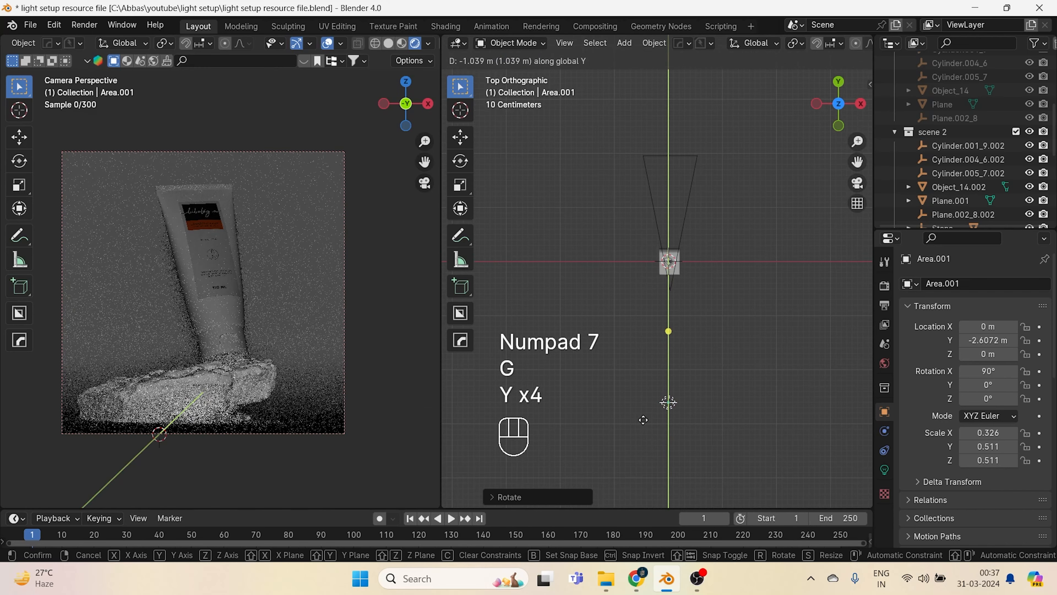
{"action": "left_click", "coordinate": [642, 413]}
- Shift the front area light about 0.34 m along negative global X
{"action": "key", "text": "g"}
{"action": "key", "text": "x"}
{"action": "key", "text": "x"}
{"action": "key", "text": "x"}
{"action": "key", "text": "x"}
{"action": "key", "text": "x"}
{"action": "key", "text": "x"}
{"action": "key", "text": "x"}
{"action": "key", "text": "x"}
{"action": "key", "text": "x"}
{"action": "key", "text": "x"}
{"action": "key", "text": "x"}
{"action": "key", "text": "x"}
{"action": "key", "text": "x"}
{"action": "key", "text": "x"}
{"action": "key", "text": "x"}
{"action": "key", "text": "x"}
{"action": "key", "text": "x"}
{"action": "key", "text": "x"}
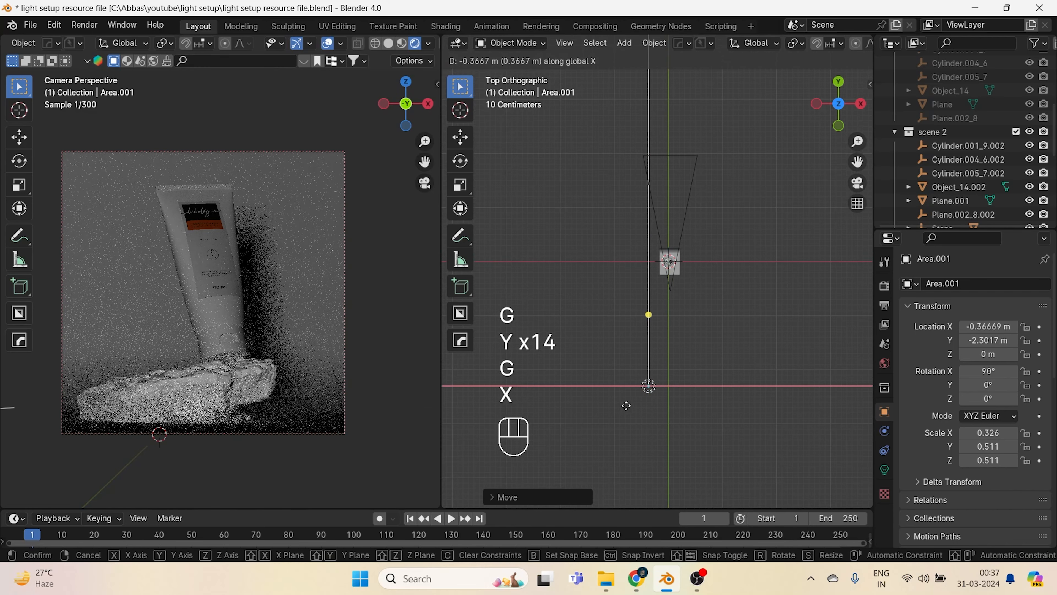
{"action": "left_click", "coordinate": [632, 408]}
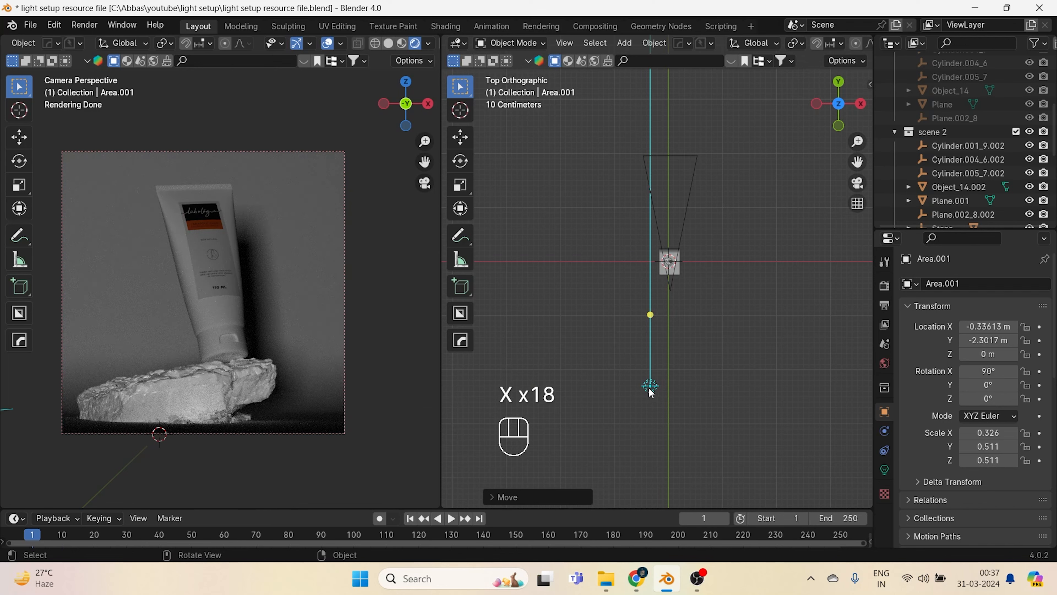
- Raise the front area light about 0.41 m along global Z in front view
{"action": "key", "text": "KP_1"}
{"action": "key", "text": "g"}
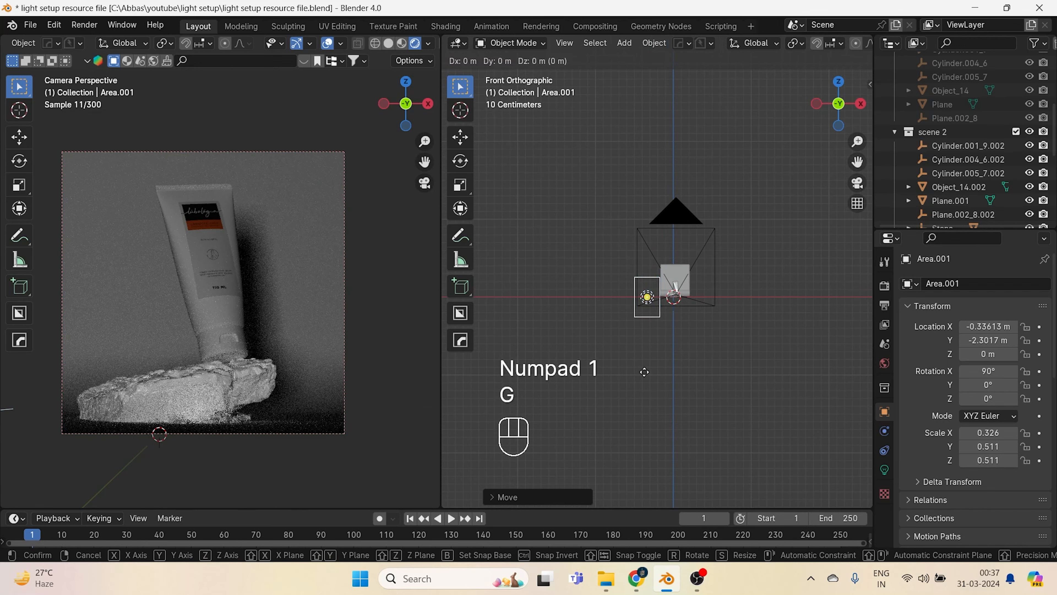
{"action": "key", "text": "z"}
{"action": "left_click", "coordinate": [654, 340]}
{"action": "scroll", "coordinate": [189, 371], "scroll_direction": "up", "scroll_amount": 3}
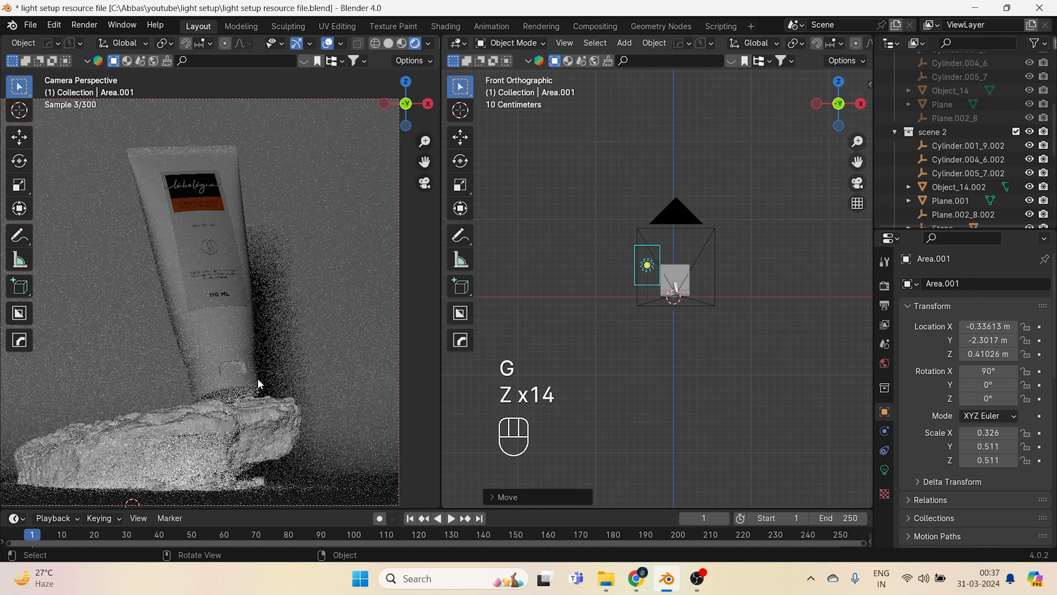
{"action": "scroll", "coordinate": [394, 217], "scroll_direction": "down", "scroll_amount": 3}
- Examine the light falling on the tube and stone from the camera and inspect the stone's material settings
{"action": "left_click", "coordinate": [689, 207]}
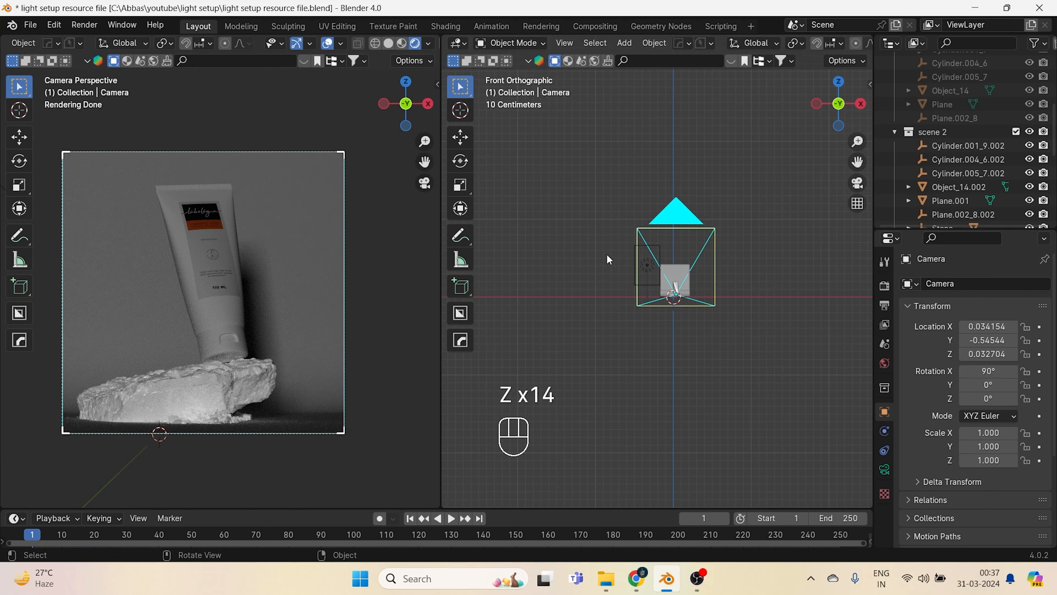
{"action": "middle_click_drag", "start_coordinate": [156, 372], "coordinate": [185, 373]}
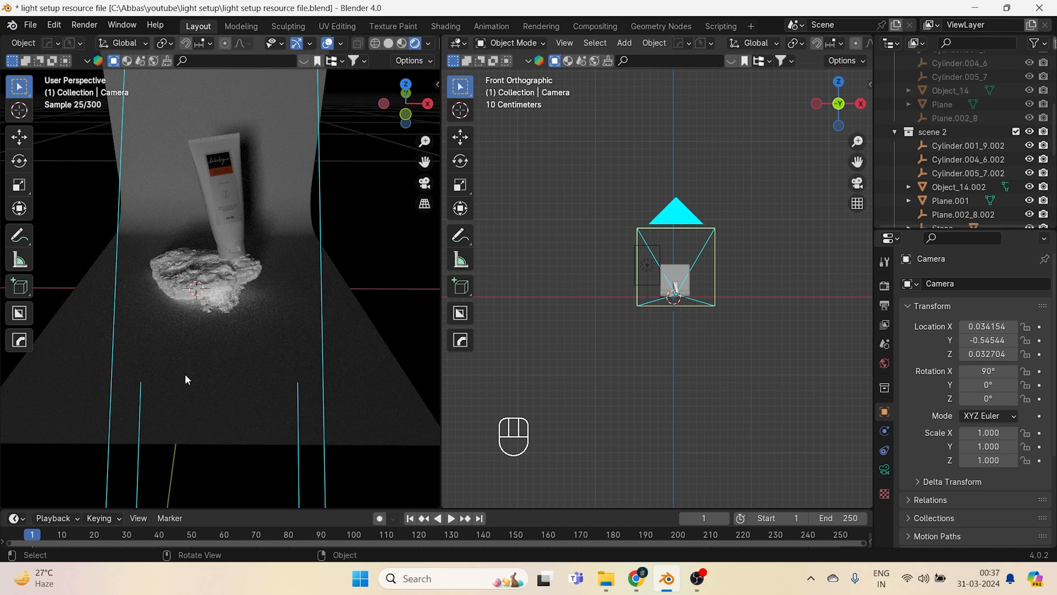
{"action": "key", "text": "KP_0"}
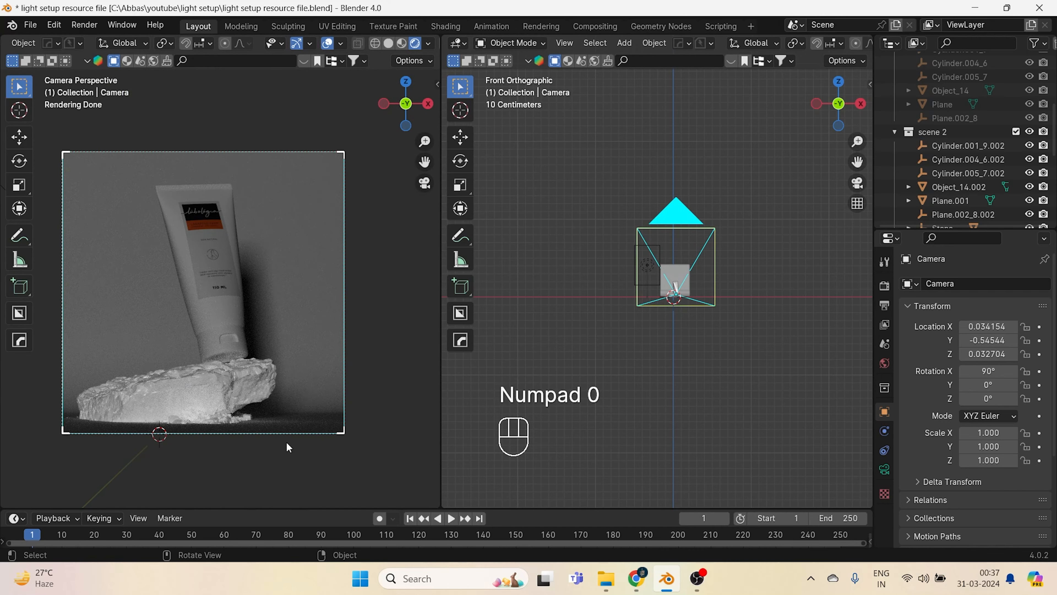
{"action": "left_click_drag", "start_coordinate": [286, 435], "coordinate": [285, 430]}
{"action": "left_click", "coordinate": [229, 395]}
{"action": "scroll", "coordinate": [228, 394], "scroll_direction": "up", "scroll_amount": 2}
{"action": "middle_click_drag", "start_coordinate": [255, 429], "coordinate": [236, 349], "text": "shift"}
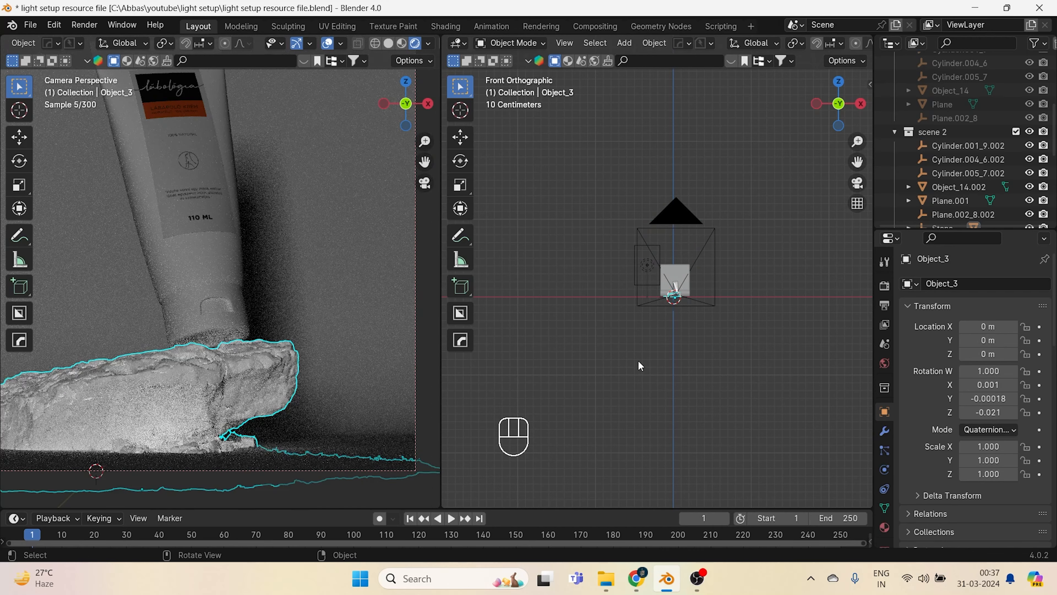
{"action": "middle_click_drag", "start_coordinate": [685, 304], "coordinate": [676, 354]}
{"action": "scroll", "coordinate": [678, 358], "scroll_direction": "up", "scroll_amount": 4}
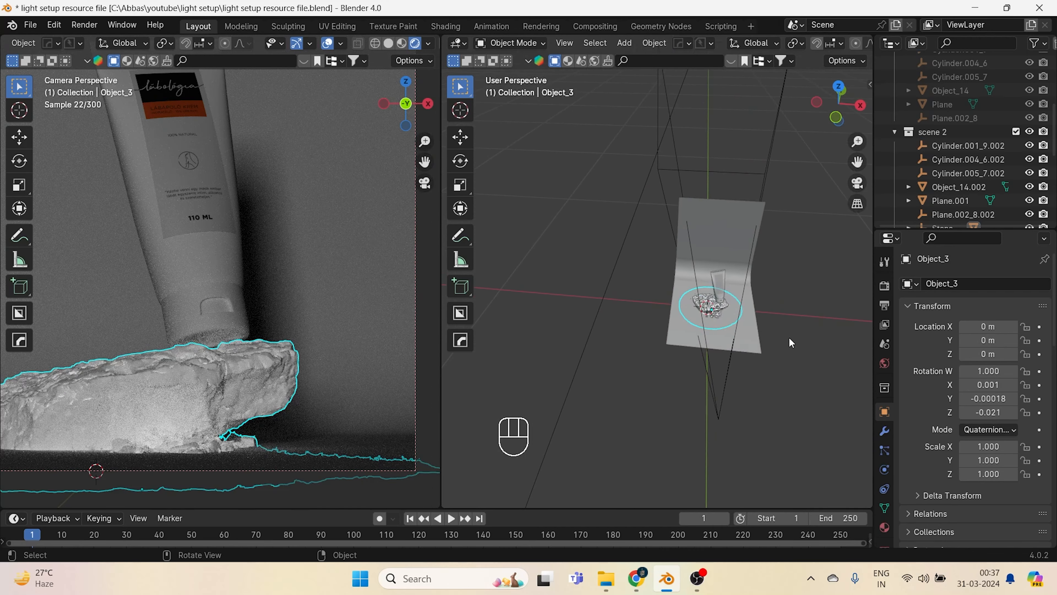
{"action": "left_click", "coordinate": [885, 527]}
{"action": "left_click_drag", "start_coordinate": [756, 347], "coordinate": [748, 344]}
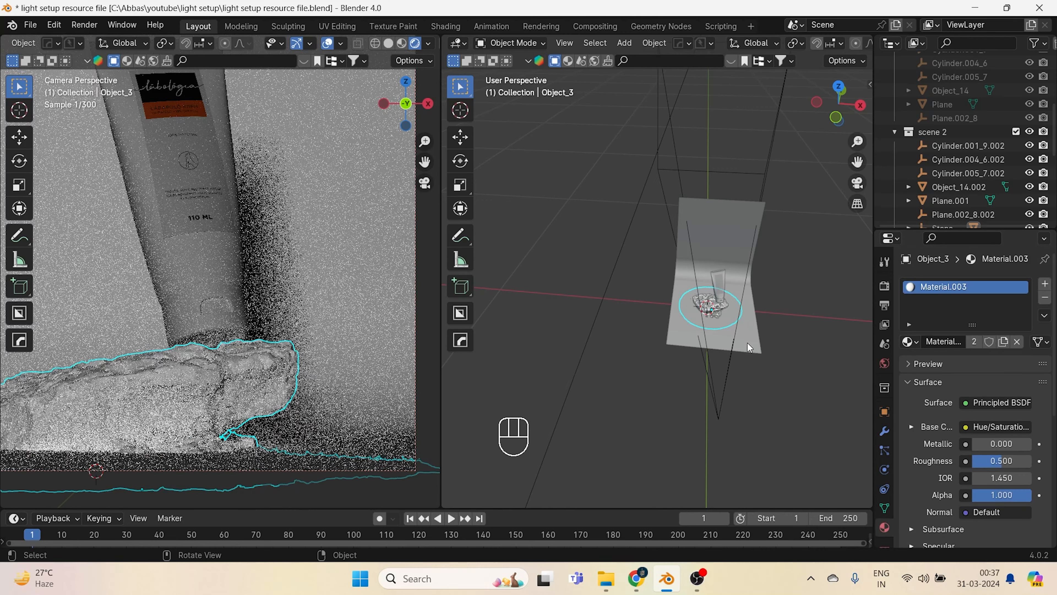
{"action": "scroll", "coordinate": [115, 328], "scroll_direction": "down", "scroll_amount": 6}
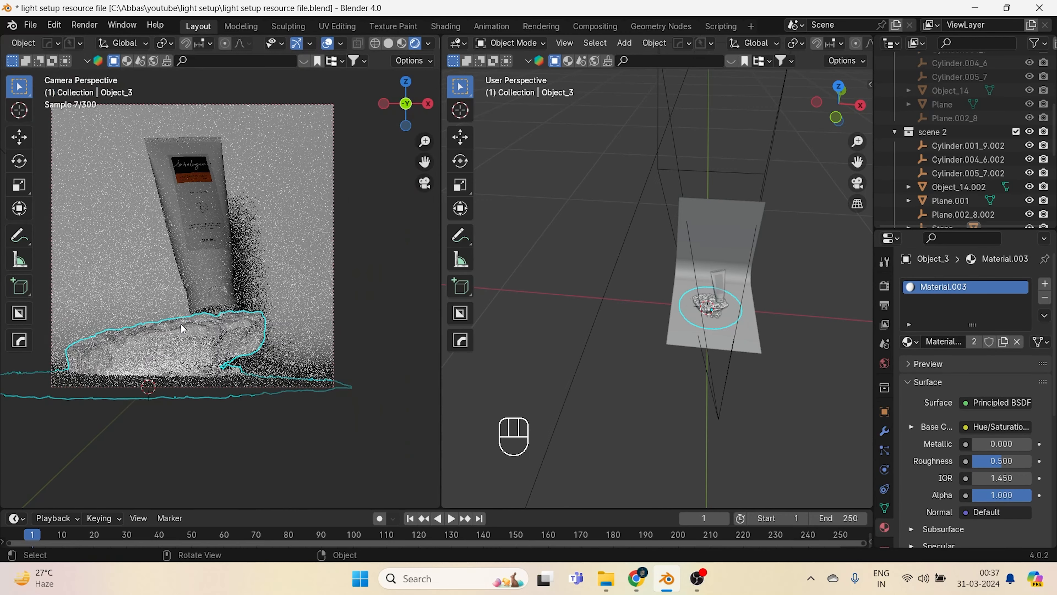
{"action": "scroll", "coordinate": [679, 413], "scroll_direction": "down", "scroll_amount": 3}
{"action": "scroll", "coordinate": [681, 420], "scroll_direction": "down", "scroll_amount": 2}
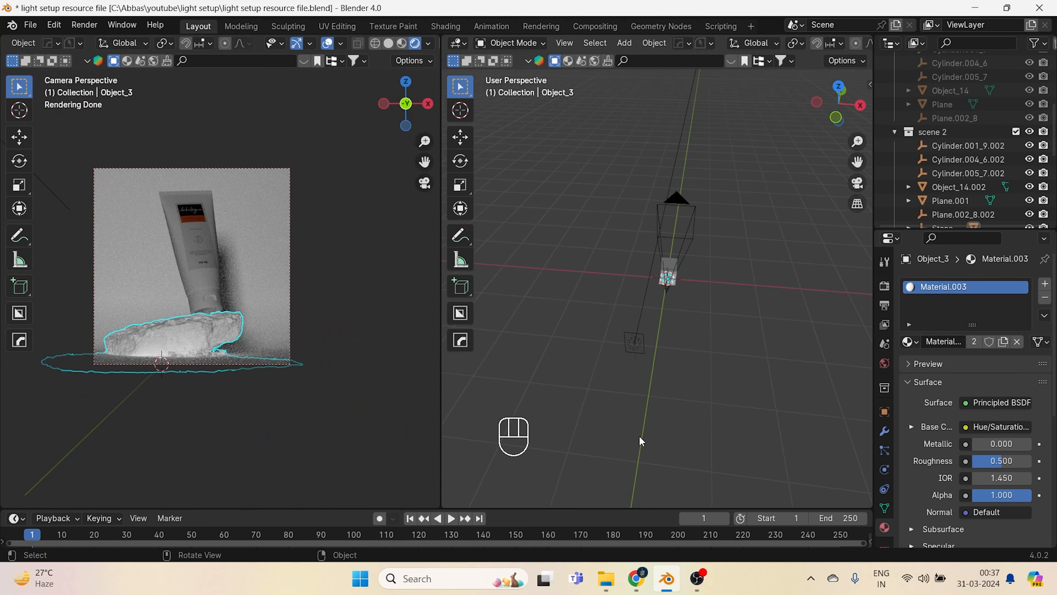
- Set the front area light's beam spread to 1°
{"action": "left_click", "coordinate": [635, 344]}
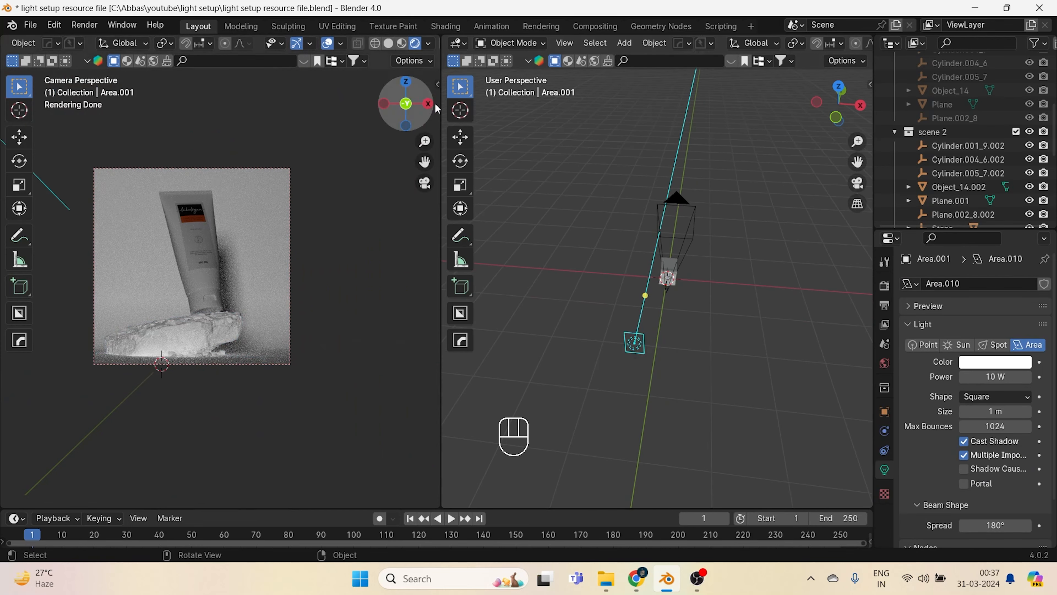
{"action": "scroll", "coordinate": [674, 225], "scroll_direction": "up", "scroll_amount": 1}
{"action": "scroll", "coordinate": [976, 527], "scroll_direction": "down", "scroll_amount": 3}
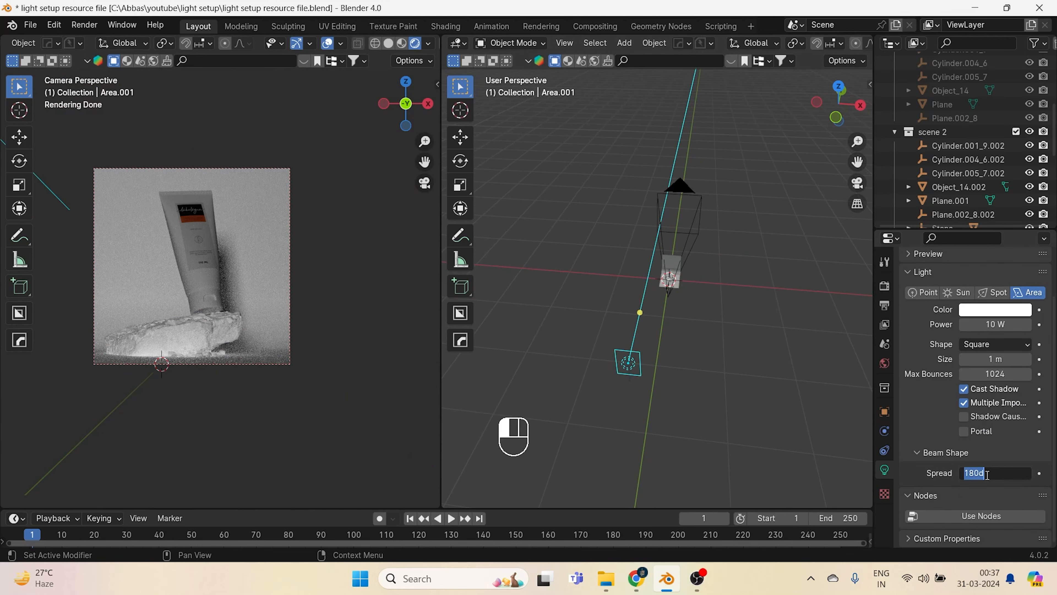
{"action": "type", "text": "1"}
{"action": "key", "text": "Return"}
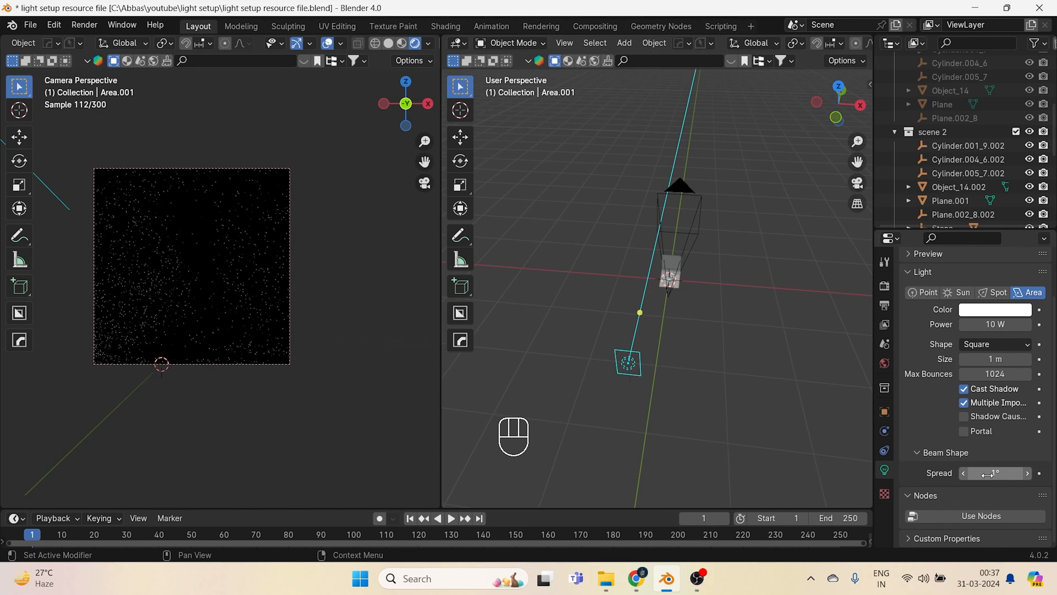
- Try to scale the front area light down uniformly, and undo the scaling
{"action": "key", "text": "s"}
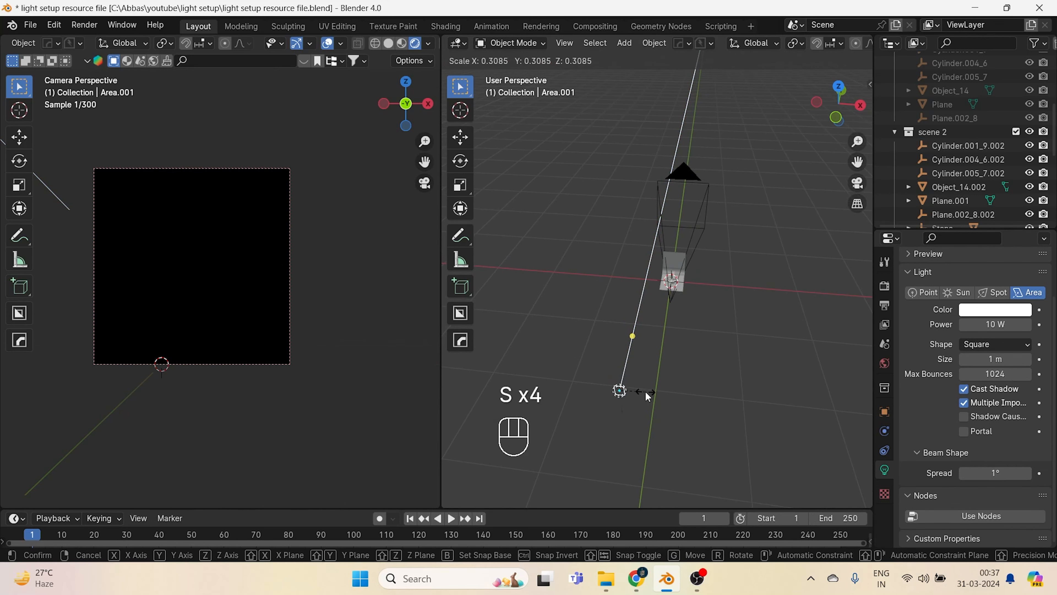
{"action": "key", "text": "s"}
{"action": "key", "text": "s"}
{"action": "key", "text": "s"}
{"action": "left_click", "coordinate": [646, 391]}
{"action": "key", "text": "ctrl+z"}
- Narrow the front area light into a tall strip by scaling it along global X
{"action": "key", "text": "s"}
{"action": "key", "text": "x"}
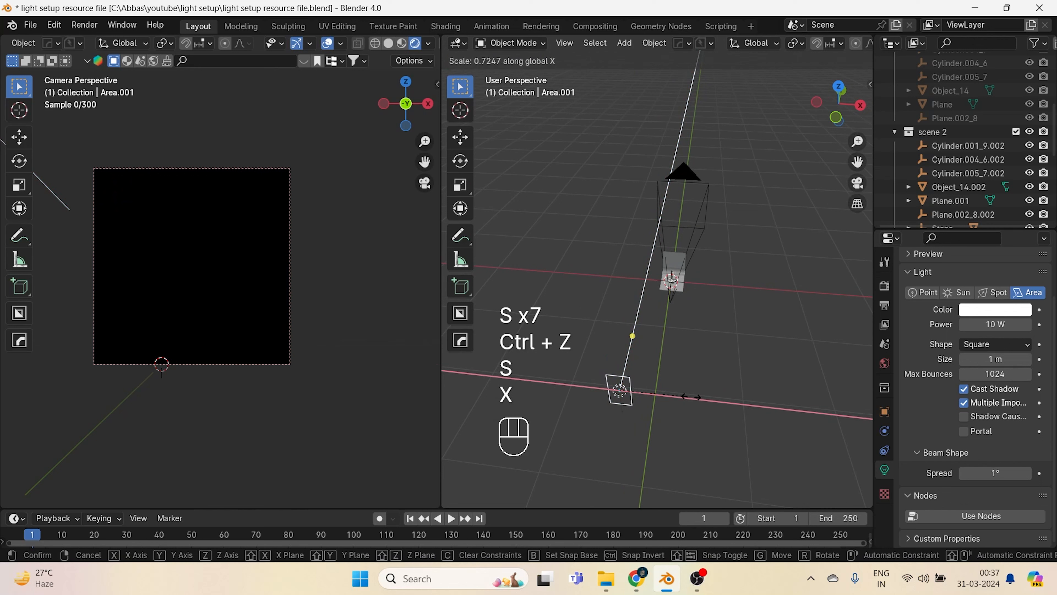
{"action": "left_click", "coordinate": [663, 399]}
- Move the front area light into line with the tube and bring it closer along global Y
{"action": "key", "text": "g"}
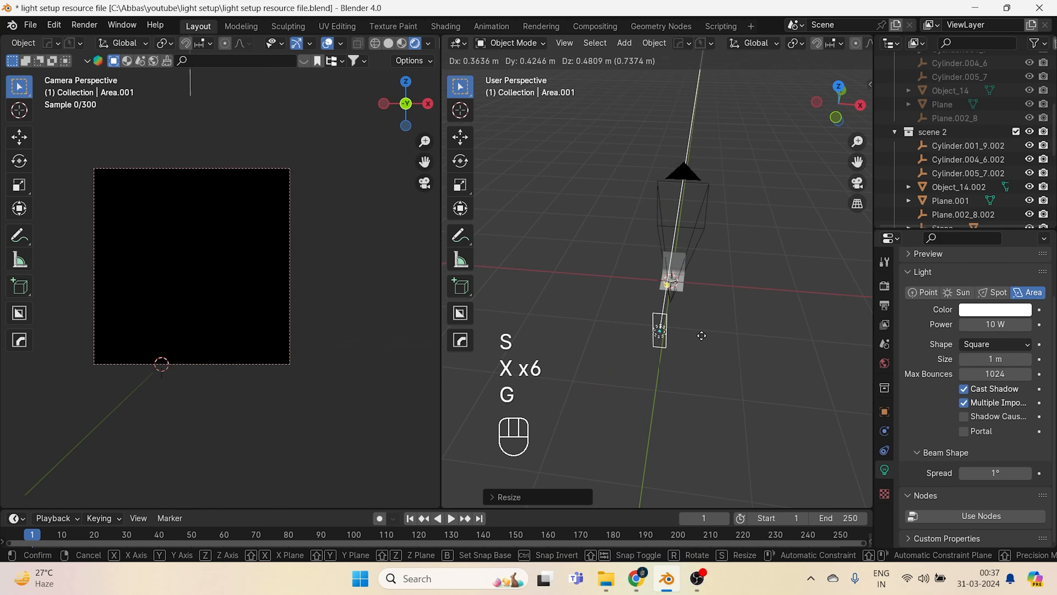
{"action": "key", "text": "KP_7"}
{"action": "key", "text": "g"}
{"action": "key", "text": "y"}
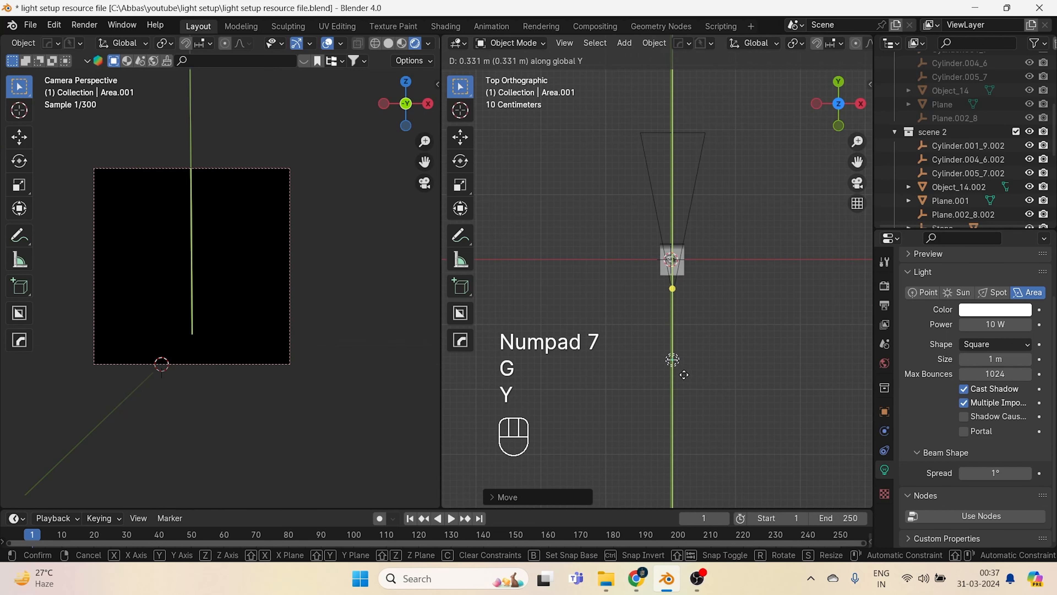
{"action": "key", "text": "y"}
{"action": "key", "text": "y"}
{"action": "key", "text": "y"}
{"action": "key", "text": "y"}
{"action": "key", "text": "y"}
{"action": "key", "text": "y"}
{"action": "key", "text": "y"}
- Lower the front area light along global Z until its narrow beam covers the tube and stone
{"action": "key", "text": "KP_1"}
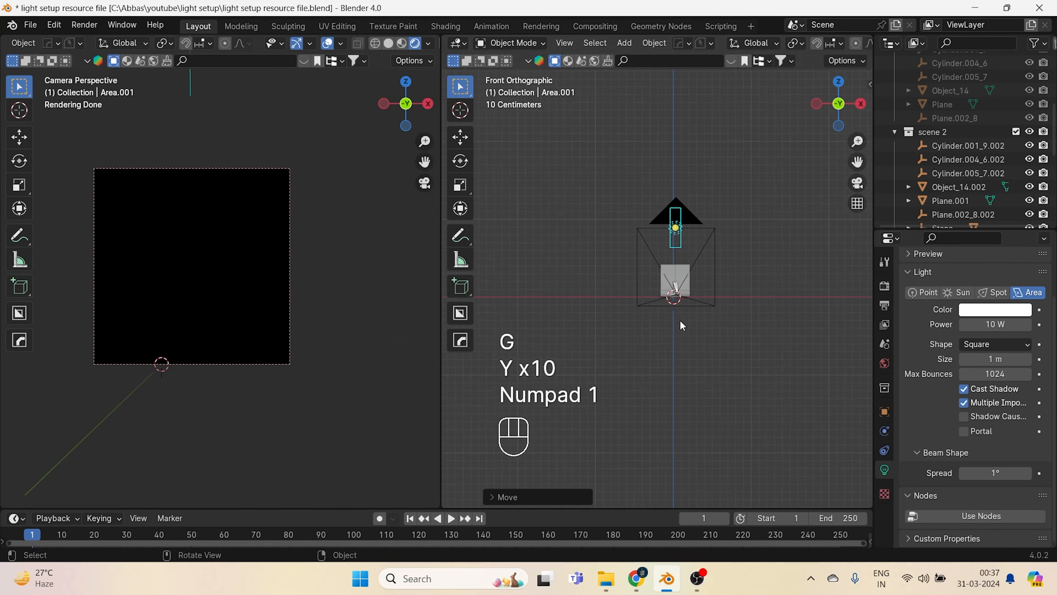
{"action": "key", "text": "g"}
{"action": "key", "text": "z"}
{"action": "key", "text": "z"}
{"action": "key", "text": "z"}
{"action": "key", "text": "z"}
{"action": "key", "text": "z"}
{"action": "key", "text": "z"}
{"action": "key", "text": "z"}
{"action": "key", "text": "z"}
{"action": "key", "text": "z"}
{"action": "key", "text": "z"}
{"action": "key", "text": "z"}
{"action": "key", "text": "z"}
{"action": "key", "text": "z"}
{"action": "key", "text": "z"}
{"action": "left_click", "coordinate": [670, 380]}
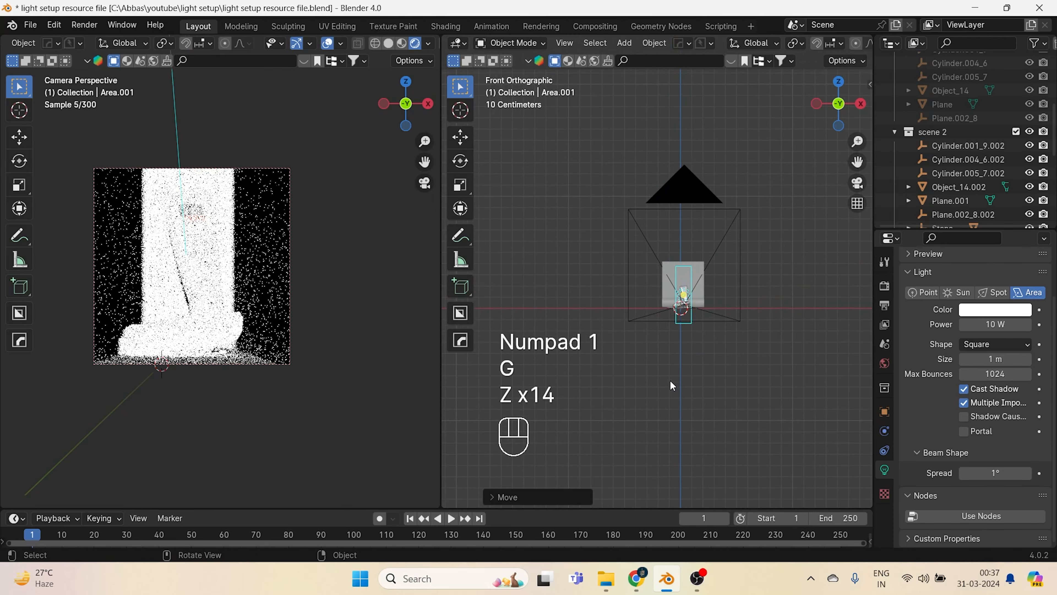
- Move the front area light about 0.34 m along negative global Y
{"action": "middle_click_drag", "start_coordinate": [670, 380], "coordinate": [710, 407]}
{"action": "key", "text": "g"}
{"action": "key", "text": "y"}
{"action": "key", "text": "y"}
{"action": "key", "text": "y"}
{"action": "key", "text": "y"}
{"action": "key", "text": "y"}
{"action": "key", "text": "y"}
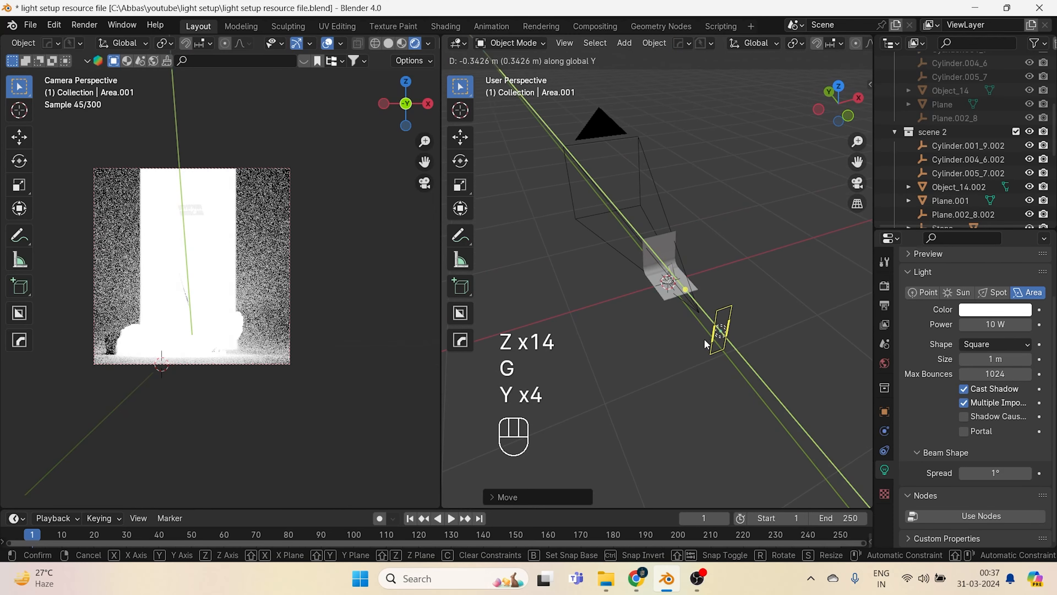
{"action": "left_click", "coordinate": [706, 346]}
- Reduce the front area light's power to 0.1 W and fine-tune it down to 40 mW
{"action": "scroll", "coordinate": [219, 393], "scroll_direction": "up", "scroll_amount": 2}
{"action": "middle_click_drag", "start_coordinate": [219, 394], "coordinate": [252, 406], "text": "shift"}
{"action": "middle_click_drag", "start_coordinate": [720, 335], "coordinate": [728, 344], "text": "shift"}
{"action": "left_click", "coordinate": [992, 324]}
{"action": "type", "text": "."}
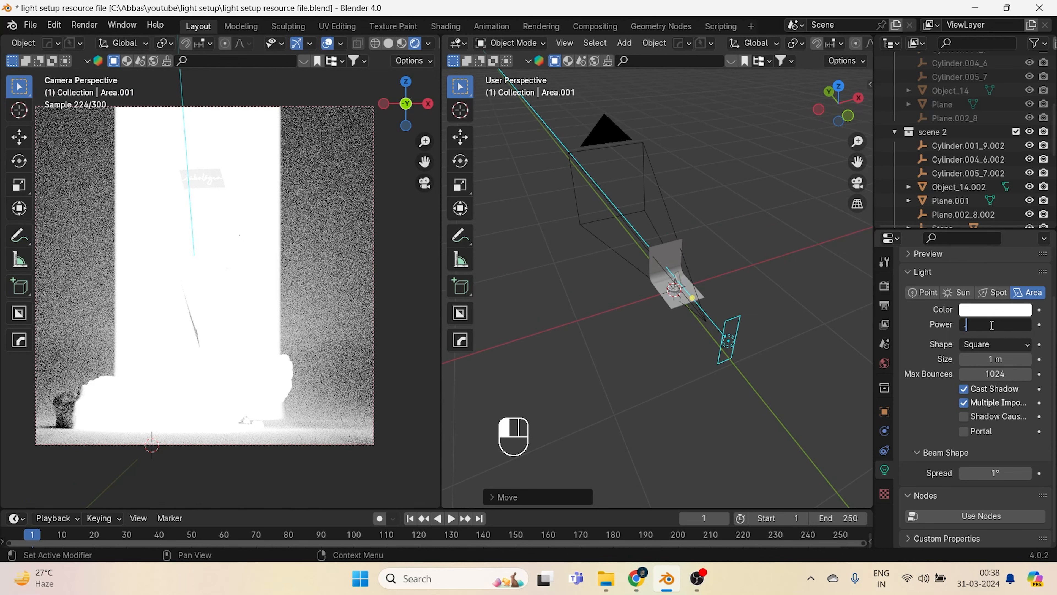
{"action": "type", "text": "1"}
{"action": "key", "text": "Return"}
{"action": "left_click_drag", "start_coordinate": [993, 325], "coordinate": [987, 325], "text": "shift"}
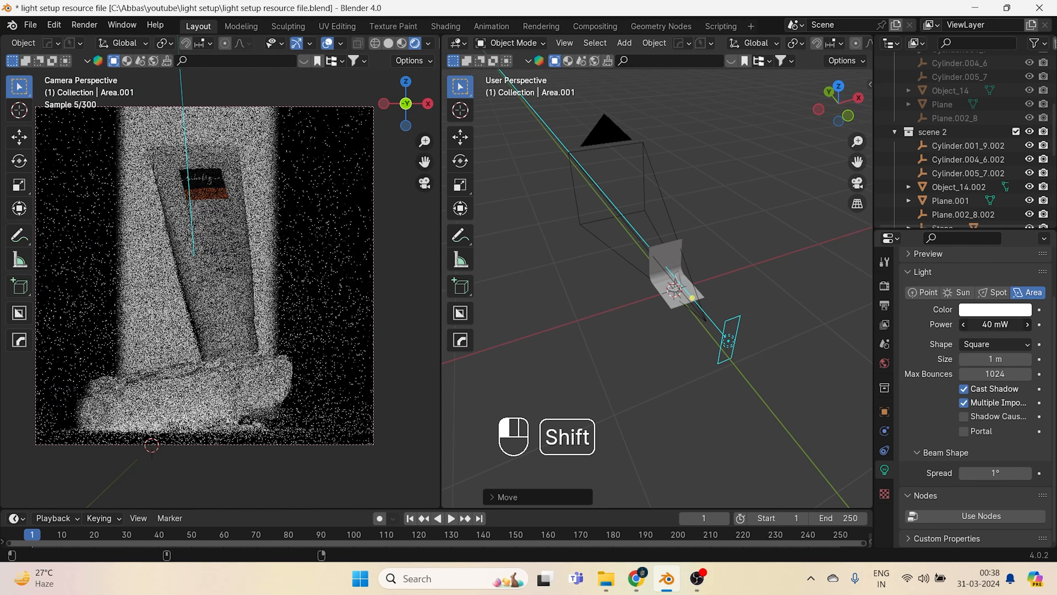
- Rotate the front area light about -20° in front view to tilt its light strip
{"action": "middle_click_drag", "start_coordinate": [677, 411], "coordinate": [685, 391]}
{"action": "key", "text": "KP_1"}
{"action": "key", "text": "r"}
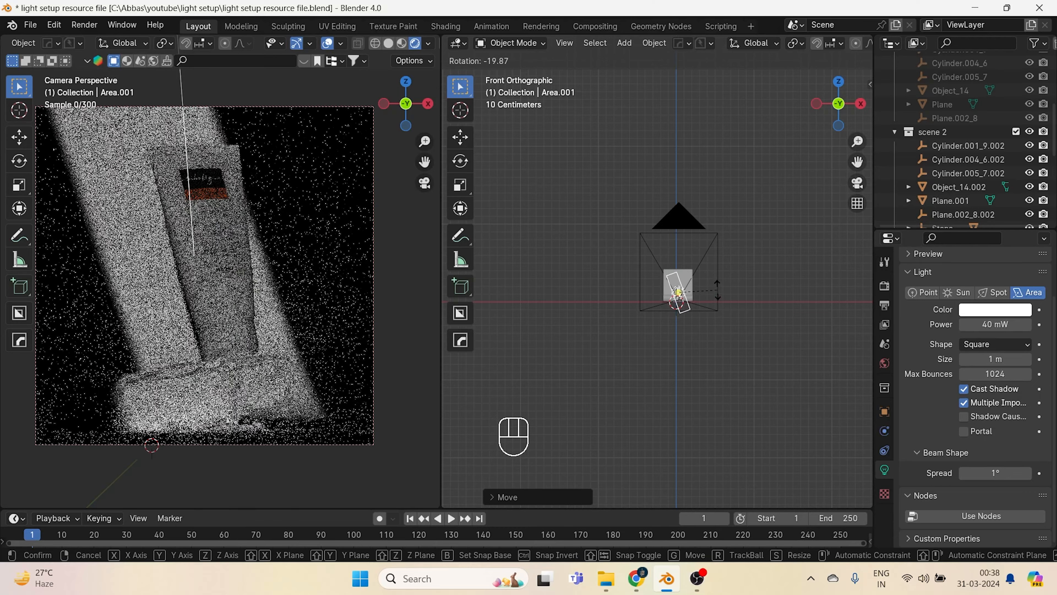
{"action": "left_click", "coordinate": [717, 290]}
{"action": "key", "text": "g"}
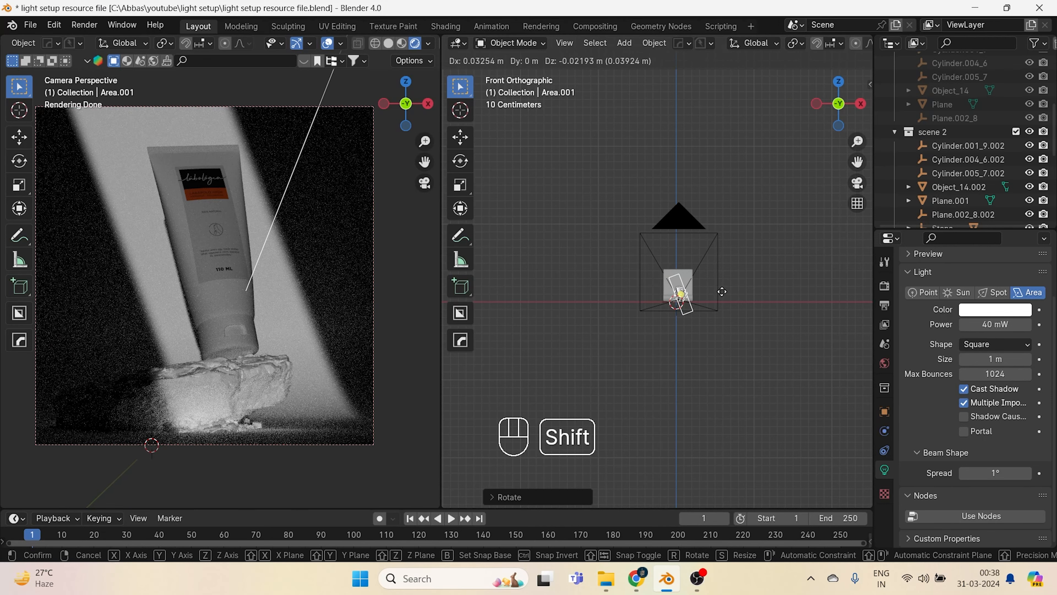
{"action": "right_click", "coordinate": [722, 292]}
{"action": "key", "text": "r"}
{"action": "key", "text": "z"}
{"action": "key", "text": "z"}
{"action": "key", "text": "z"}
{"action": "right_click", "coordinate": [755, 280]}
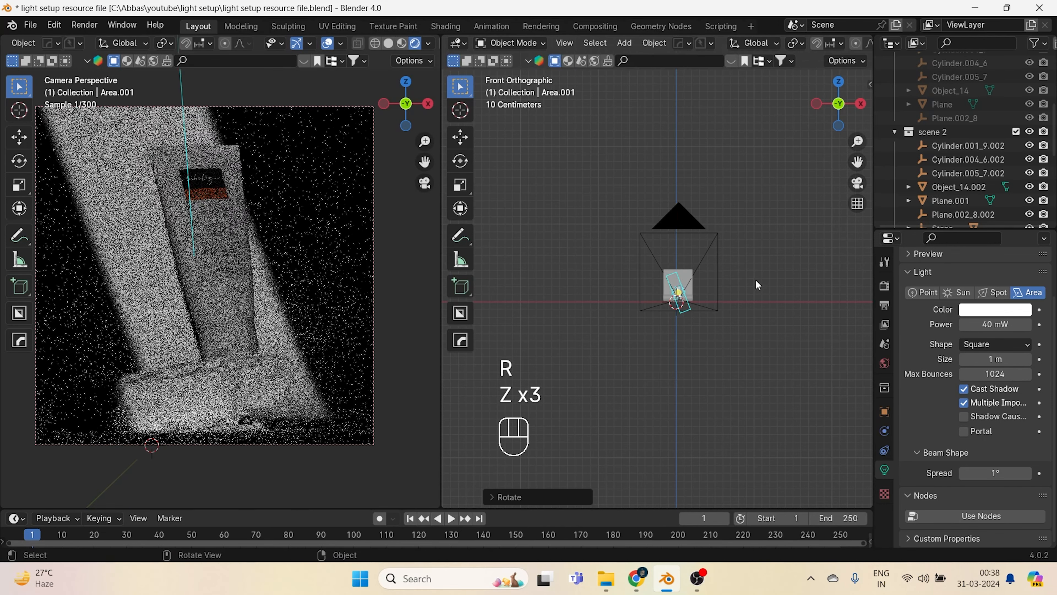
- Rotate the front area light about 40° around global Y so the strip leans the opposite way
{"action": "key", "text": "r"}
{"action": "key", "text": "y"}
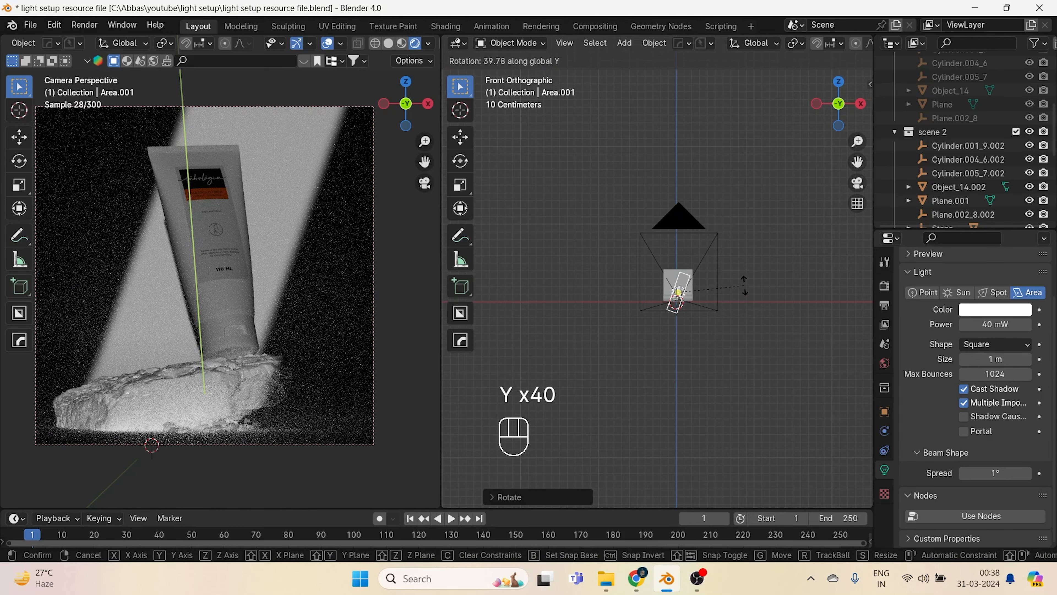
{"action": "left_click", "coordinate": [745, 286]}
- Try shifting the tilted front area light slightly along global X
{"action": "key", "text": "g"}
{"action": "key", "text": "x"}
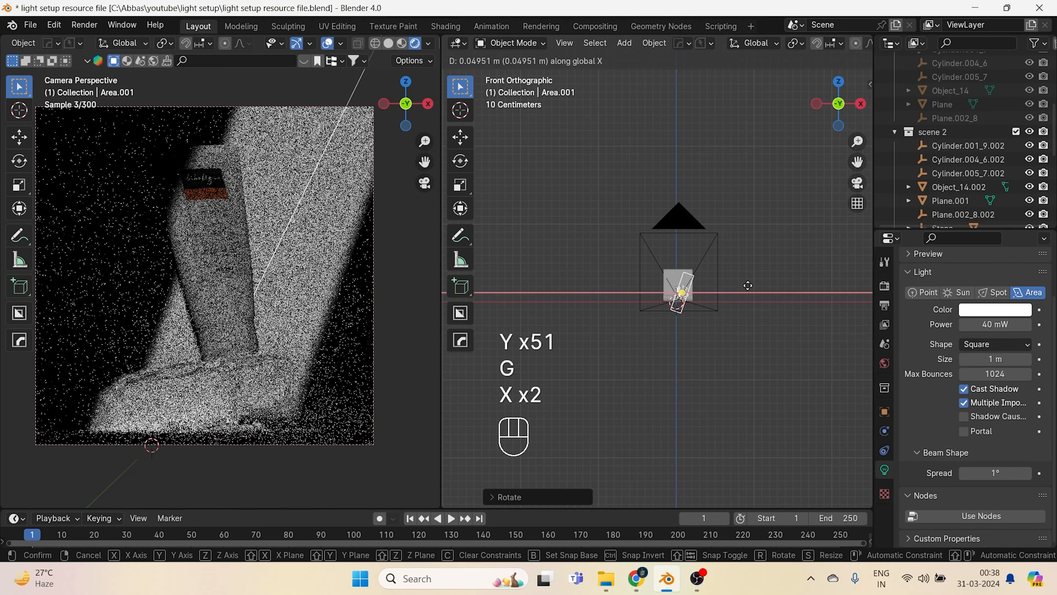
{"action": "key", "text": "shift"}
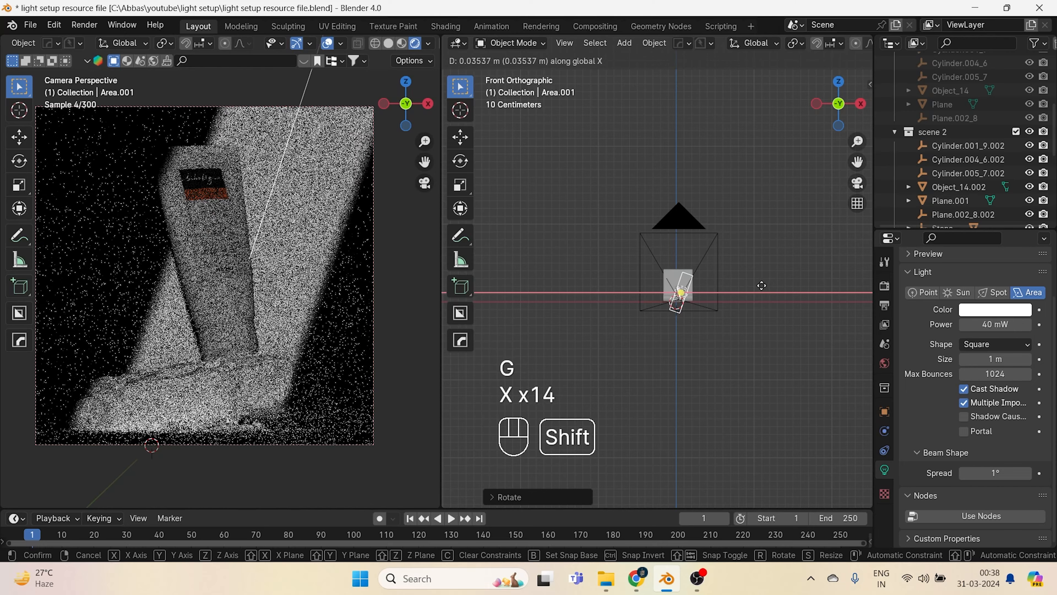
{"action": "left_click", "coordinate": [730, 283]}
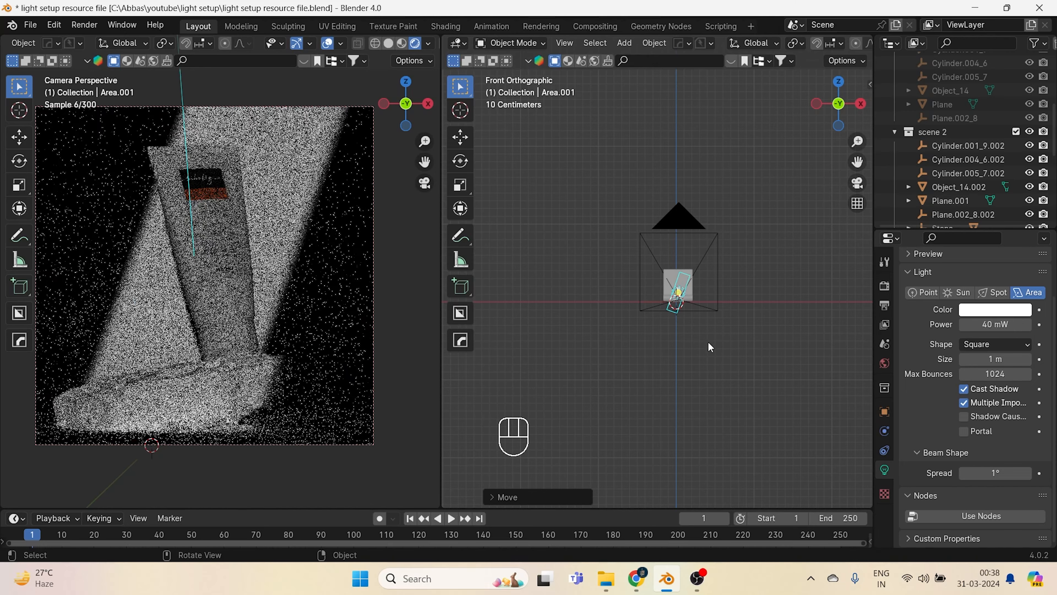
- Save the blend file and check the tilted light strip on the tube in the camera view
{"action": "middle_click_drag", "start_coordinate": [728, 341], "coordinate": [822, 410]}
{"action": "key", "text": "ctrl+s"}
{"action": "scroll", "coordinate": [179, 317], "scroll_direction": "up", "scroll_amount": 2}
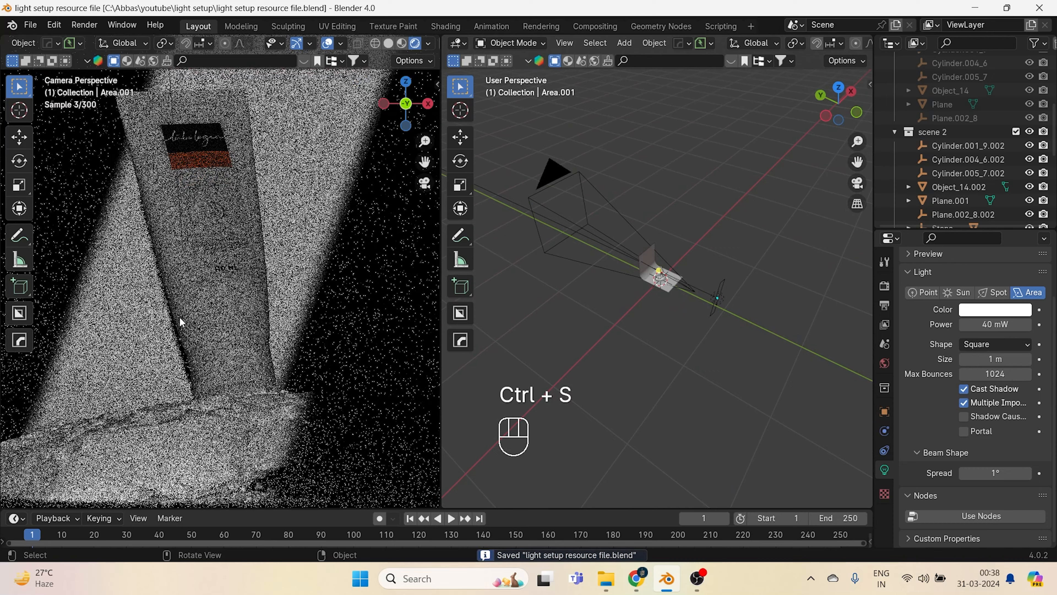
{"action": "scroll", "coordinate": [190, 317], "scroll_direction": "down", "scroll_amount": 2}
{"action": "key", "text": "ctrl+s"}
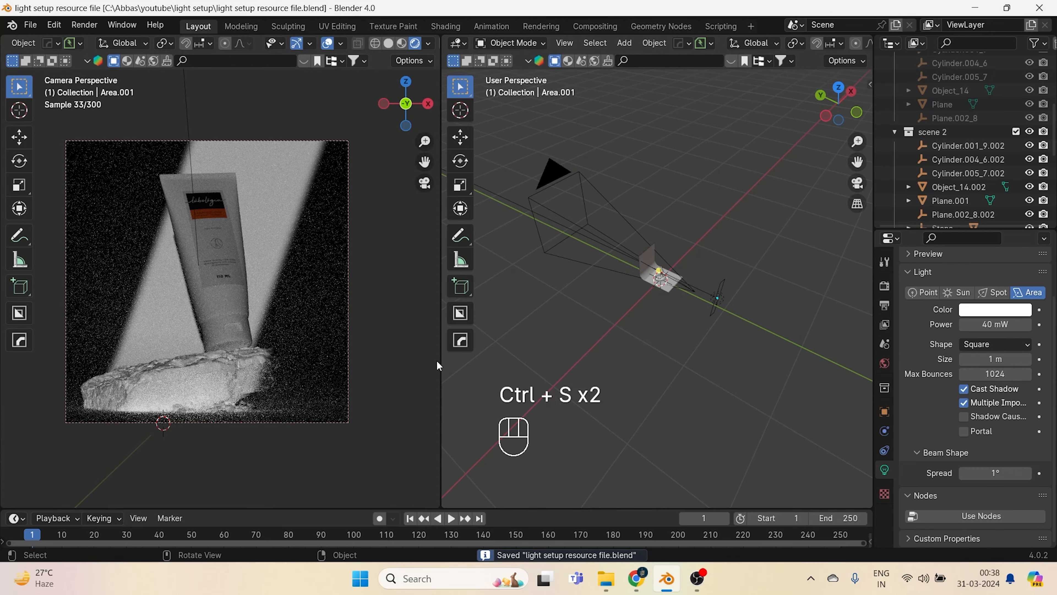
- Unhide the hidden objects and scale the side area light along global Z
{"action": "middle_click_drag", "start_coordinate": [643, 321], "coordinate": [750, 255]}
{"action": "key", "text": "alt+h"}
{"action": "left_click", "coordinate": [702, 331]}
{"action": "key", "text": "s"}
{"action": "key", "text": "z"}
{"action": "key", "text": "z"}
{"action": "key", "text": "z"}
{"action": "key", "text": "z"}
{"action": "key", "text": "z"}
{"action": "key", "text": "z"}
{"action": "key", "text": "z"}
{"action": "key", "text": "z"}
{"action": "key", "text": "z"}
{"action": "key", "text": "z"}
{"action": "key", "text": "z"}
{"action": "key", "text": "z"}
{"action": "key", "text": "z"}
{"action": "key", "text": "z"}
{"action": "key", "text": "z"}
{"action": "left_click", "coordinate": [699, 308]}
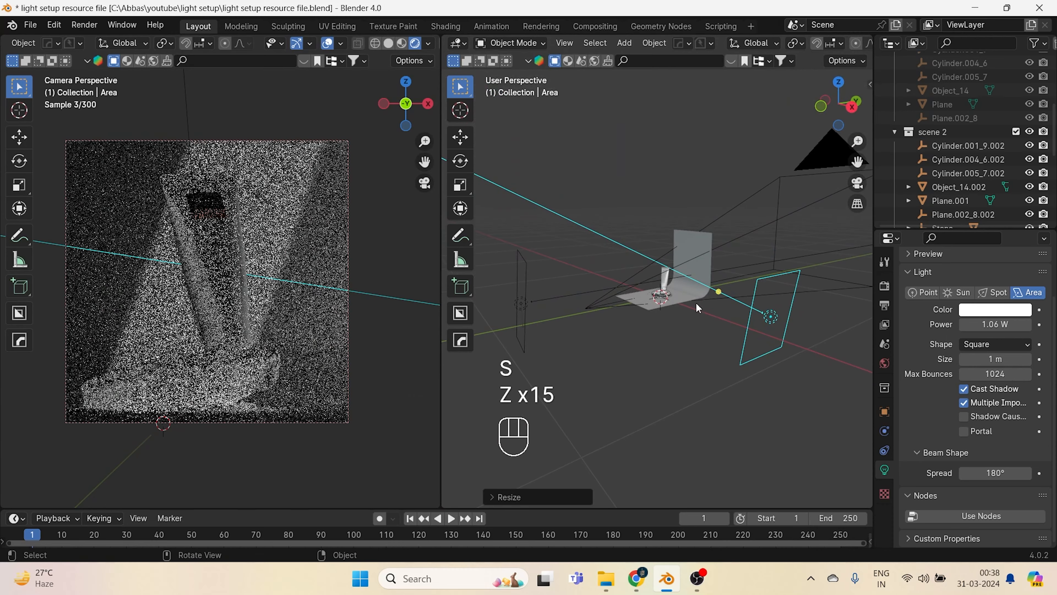
- Save the blend file and render the camera view of the tube with the tilted light strip
{"action": "middle_click_drag", "start_coordinate": [699, 308], "coordinate": [605, 334]}
{"action": "scroll", "coordinate": [203, 341], "scroll_direction": "up", "scroll_amount": 1}
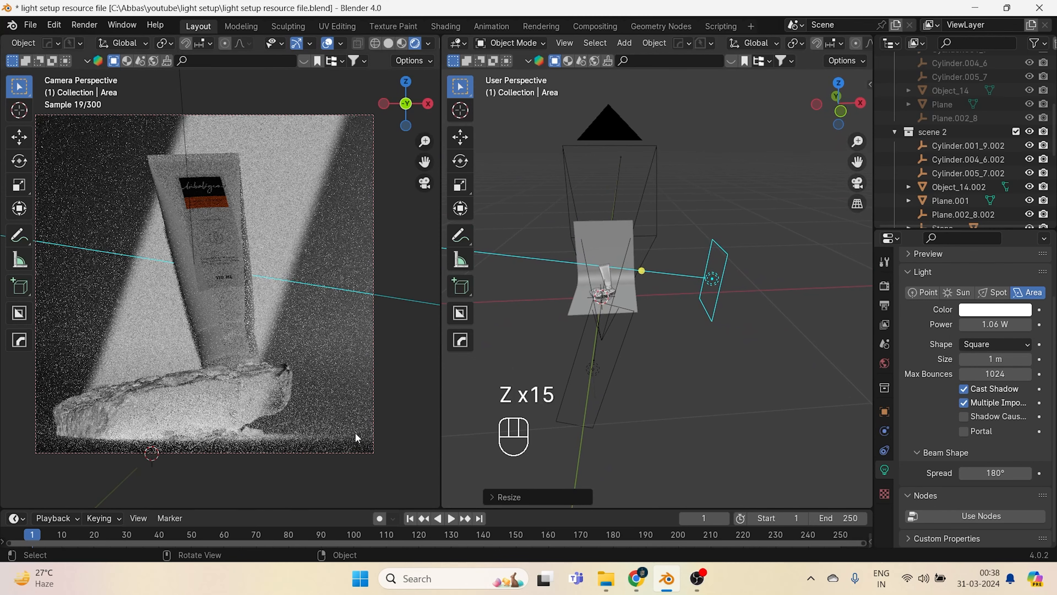
{"action": "left_click", "coordinate": [680, 349]}
{"action": "key", "text": "z"}
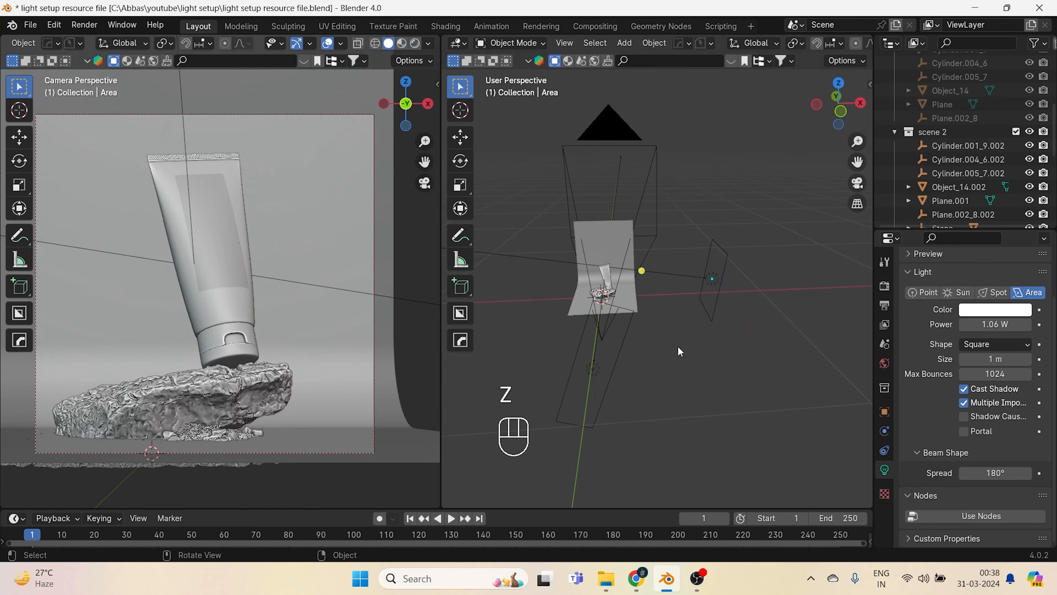
{"action": "key", "text": "ctrl+s"}
{"action": "key", "text": "F12"}
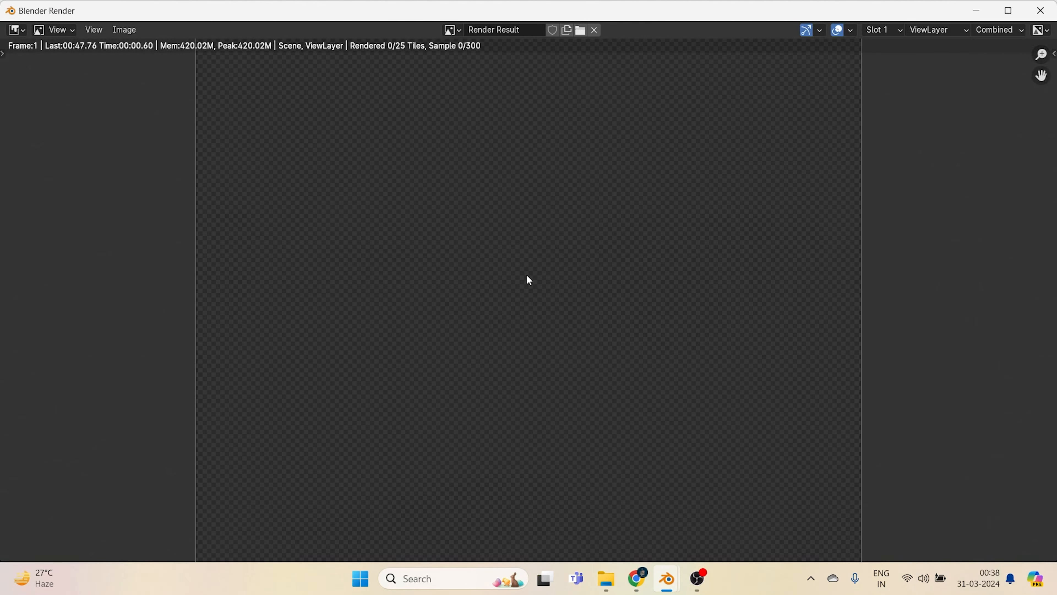
{"action": "middle_click_drag", "start_coordinate": [495, 289], "coordinate": [486, 290]}
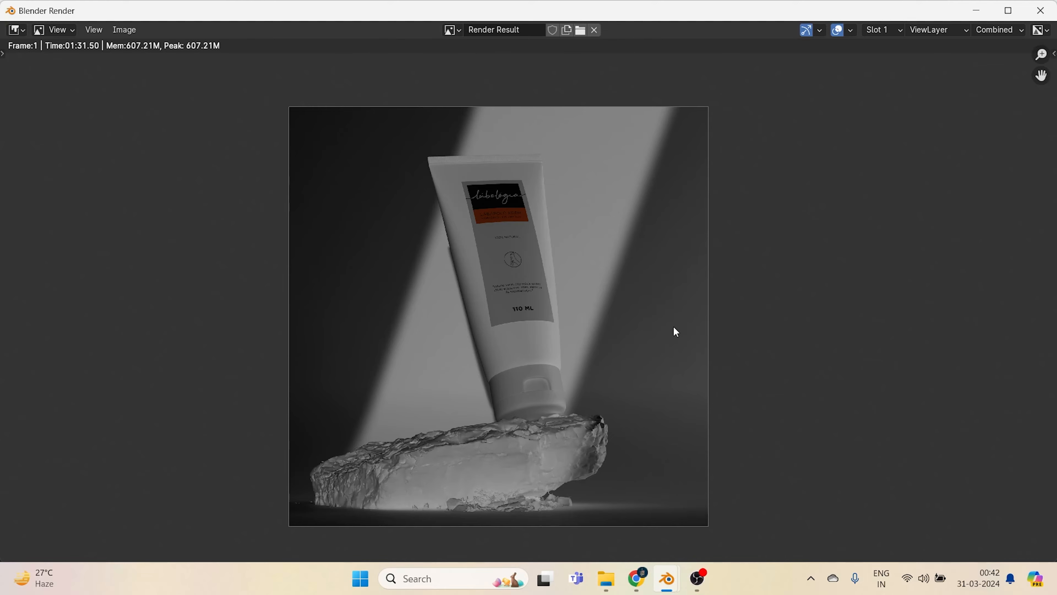
- Save the finished render as 3.png in the light setup\1 folder and close the render window
{"action": "left_click", "coordinate": [124, 29]}
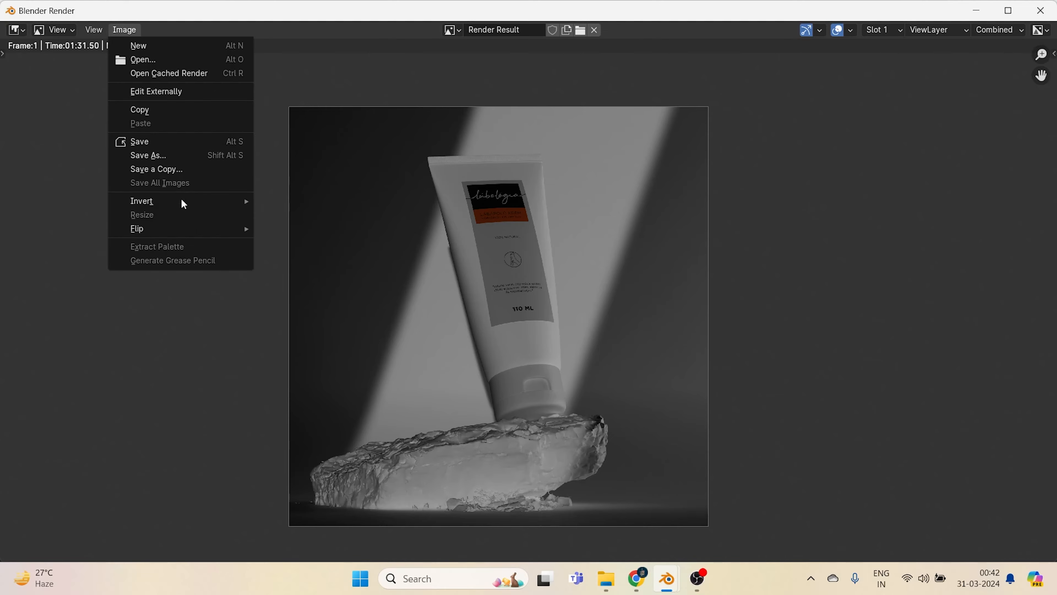
{"action": "left_click", "coordinate": [170, 159]}
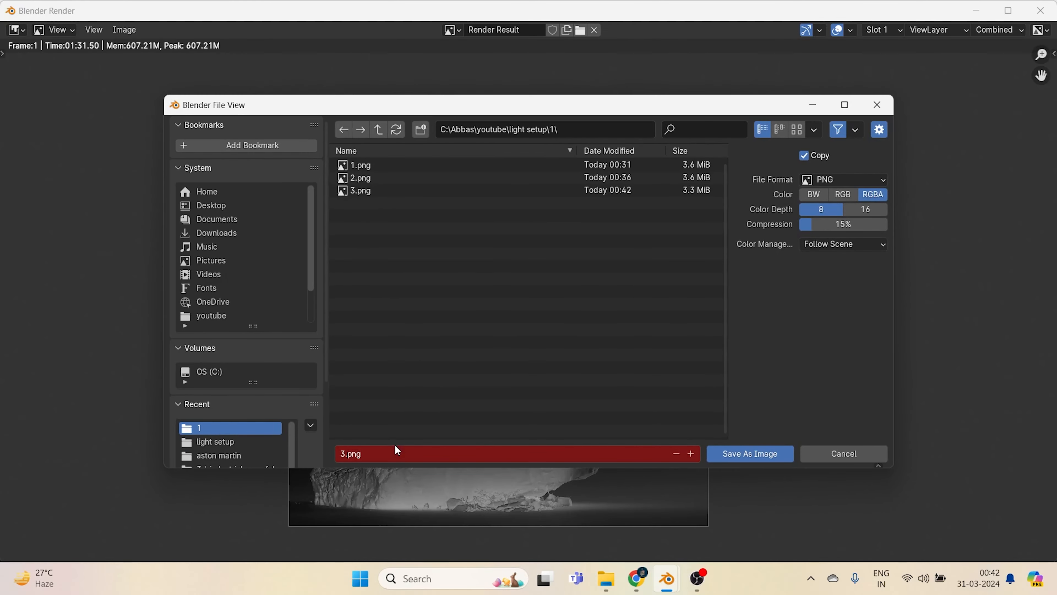
{"action": "left_click", "coordinate": [752, 455]}
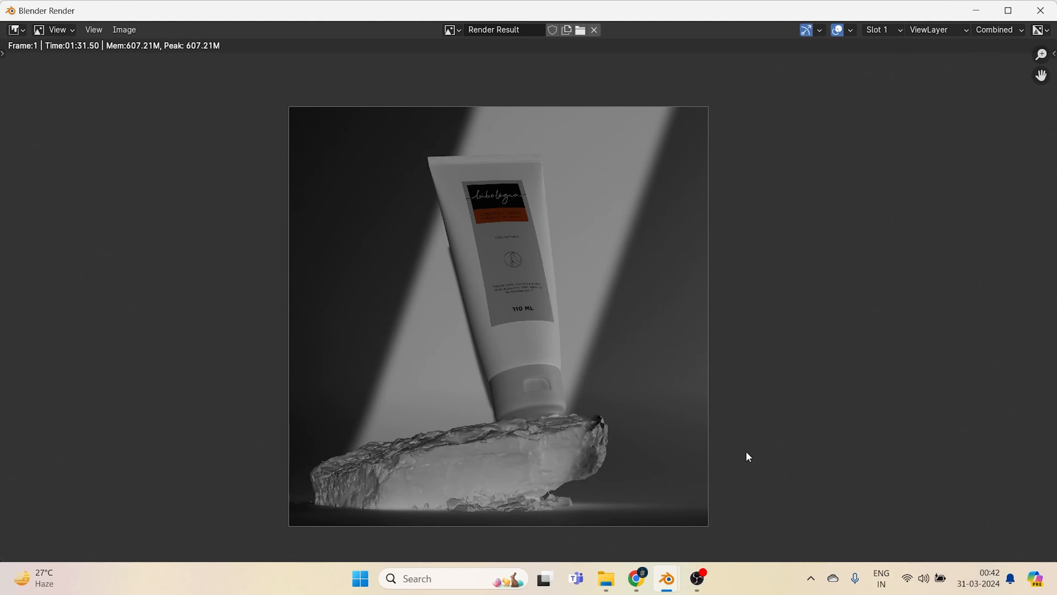
{"action": "left_click", "coordinate": [1040, 10]}
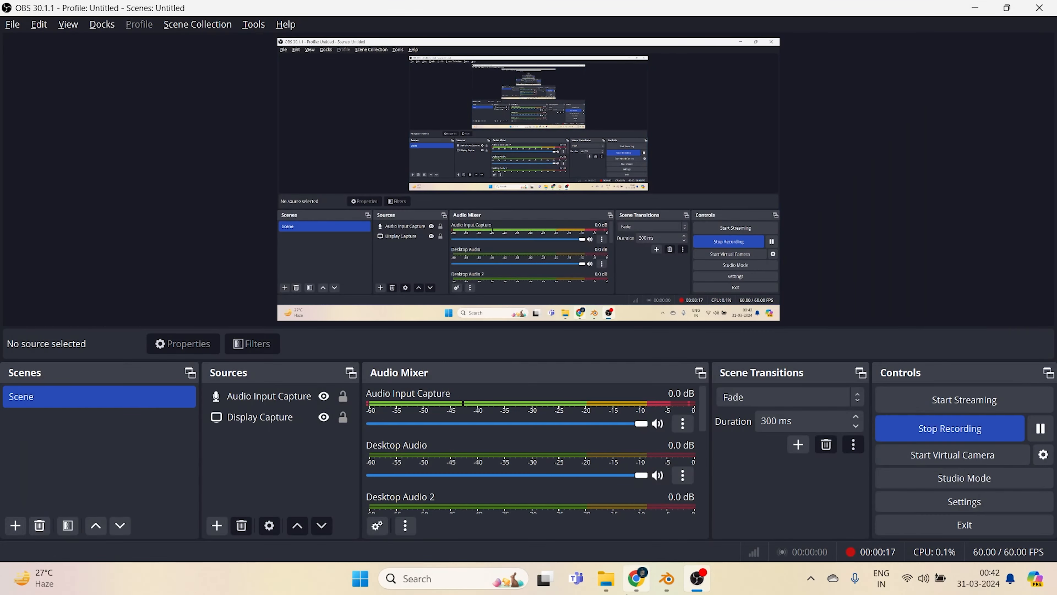
- Switch back to Blender and turn the Shader Editor area into a 3D Viewport
{"action": "left_click", "coordinate": [667, 579]}
{"action": "scroll", "coordinate": [276, 418], "scroll_direction": "down", "scroll_amount": 2}
{"action": "middle_click_drag", "start_coordinate": [276, 418], "coordinate": [265, 361], "text": "shift"}
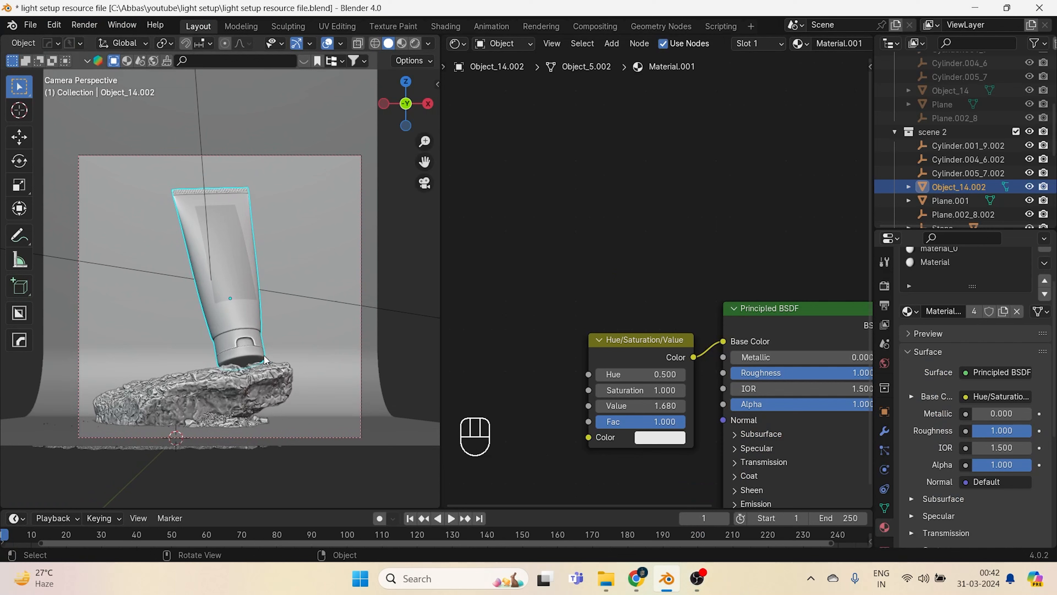
{"action": "left_click", "coordinate": [464, 44]}
{"action": "left_click", "coordinate": [495, 75]}
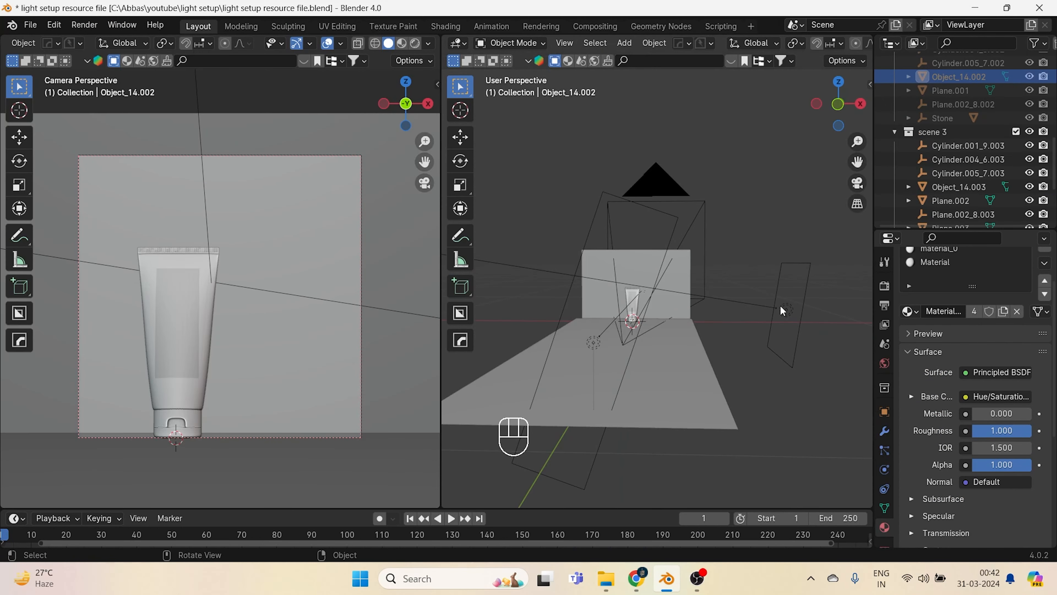
- Delete the side area light and the front area light from the standing-tube scene
{"action": "left_click", "coordinate": [787, 309]}
{"action": "key", "text": "Delete"}
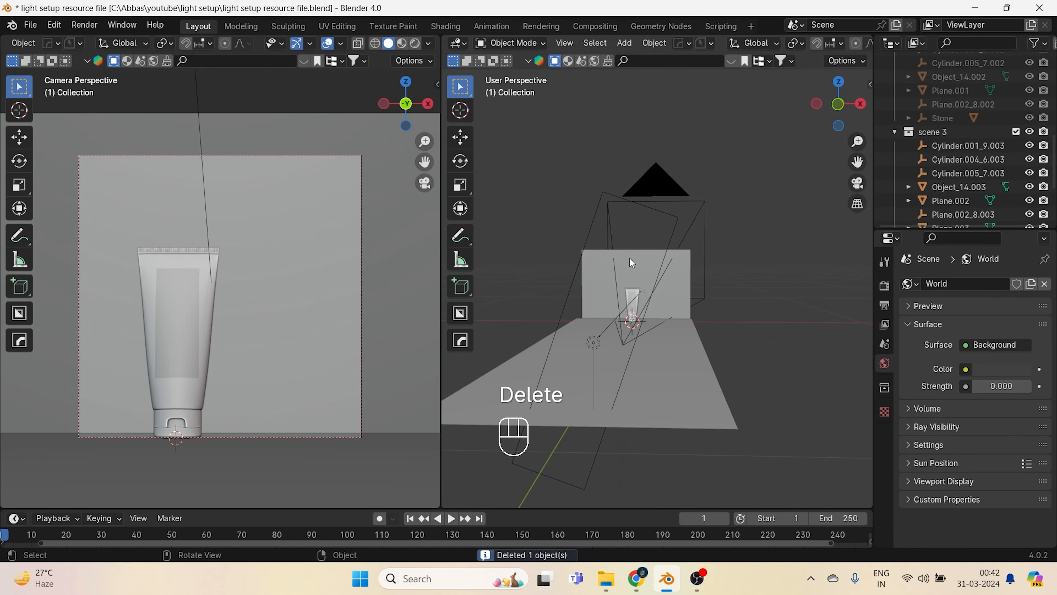
{"action": "left_click", "coordinate": [623, 203]}
{"action": "key", "text": "Delete"}
- Move the camera in front view so the standing tube sits near the middle of the frame
{"action": "left_click", "coordinate": [686, 417]}
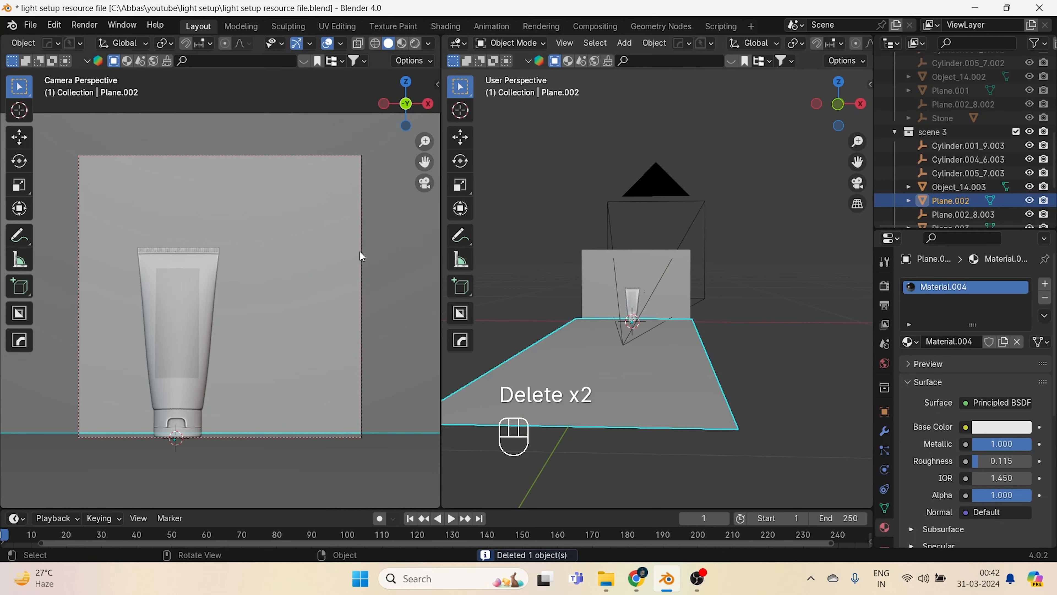
{"action": "left_click", "coordinate": [666, 181]}
{"action": "key", "text": "KP_1"}
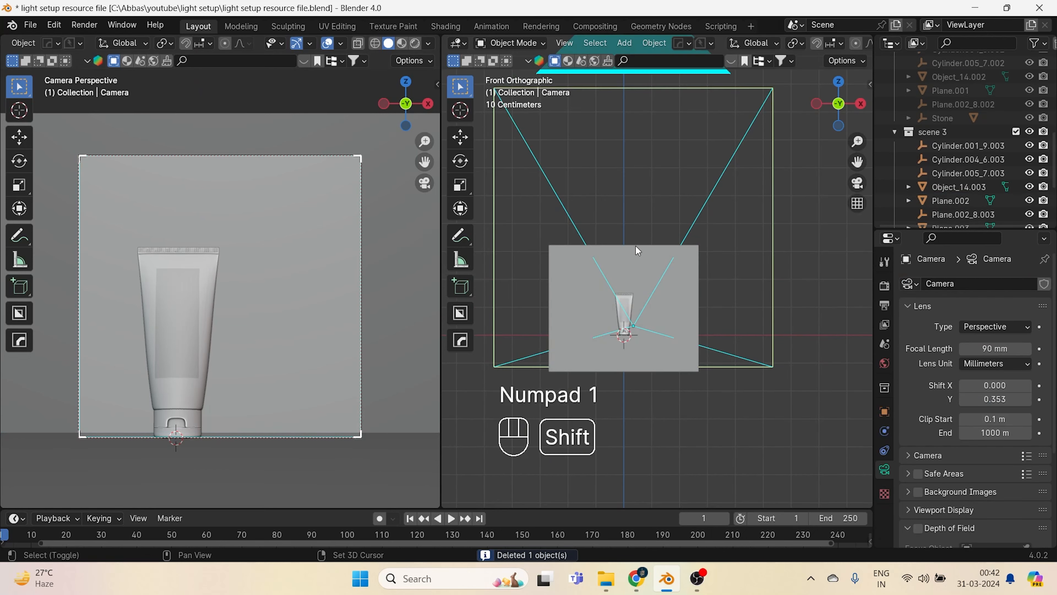
{"action": "middle_click_drag", "start_coordinate": [639, 250], "coordinate": [687, 232], "text": "shift"}
{"action": "key", "text": "g"}
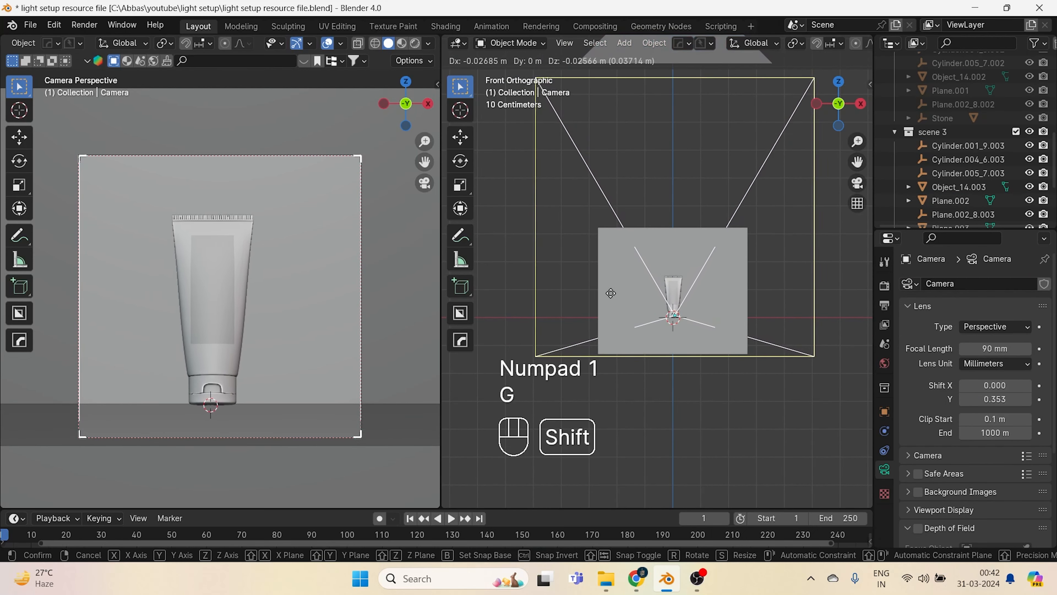
{"action": "left_click", "coordinate": [591, 299]}
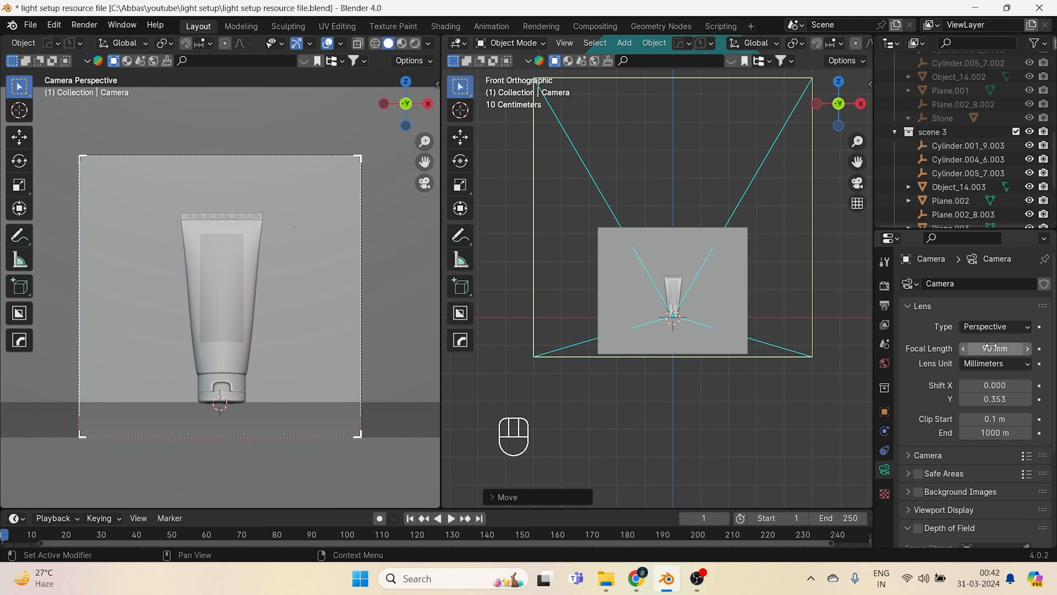
- Set the camera's focal length to 105.3 mm and raise the camera slightly along global Z
{"action": "left_click_drag", "start_coordinate": [991, 349], "coordinate": [1001, 349], "text": "shift"}
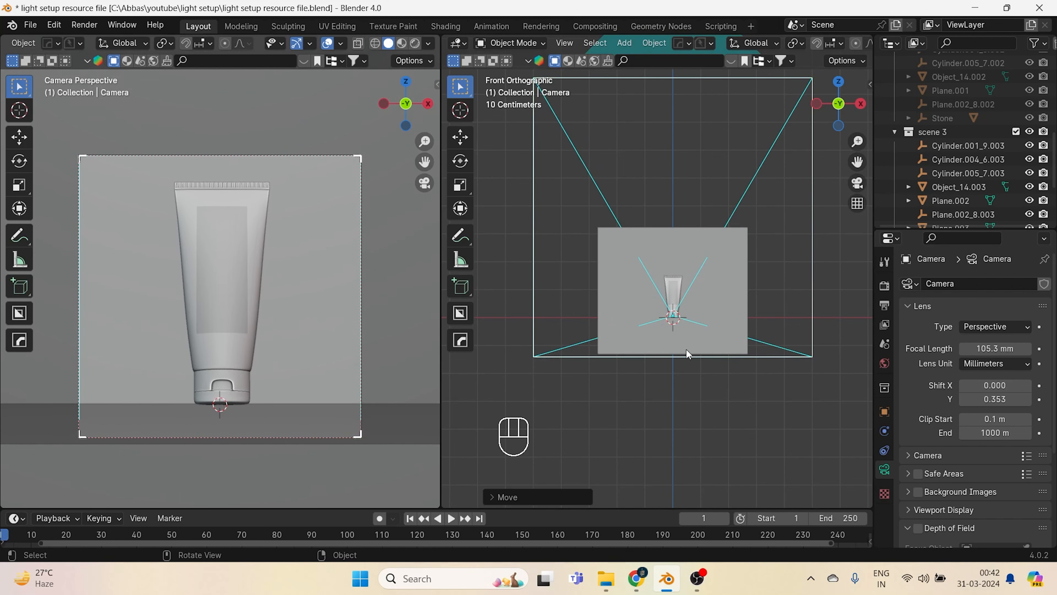
{"action": "key", "text": "g"}
{"action": "key", "text": "z"}
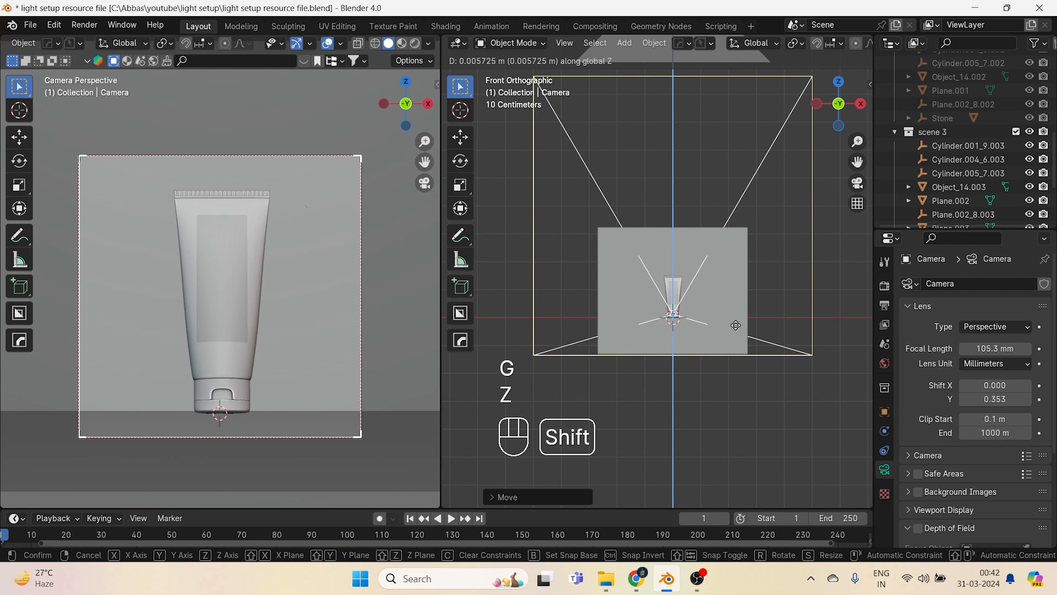
{"action": "left_click", "coordinate": [738, 320]}
- Scale the floor plane to about 0.38 along global Y and shift it slightly along the same axis
{"action": "middle_click_drag", "start_coordinate": [665, 354], "coordinate": [696, 394]}
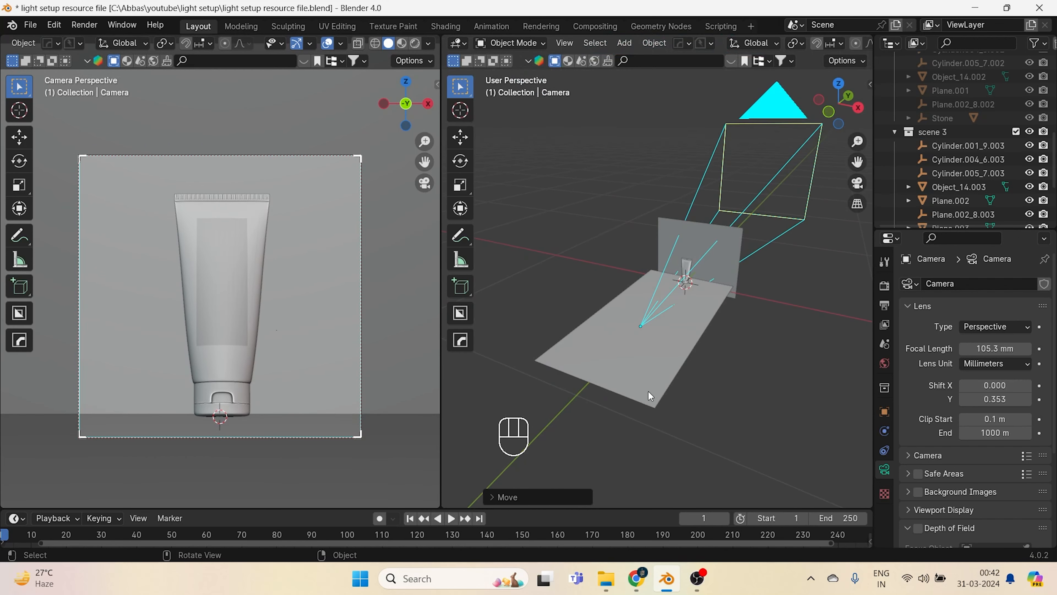
{"action": "left_click", "coordinate": [659, 411]}
{"action": "key", "text": "s"}
{"action": "key", "text": "y"}
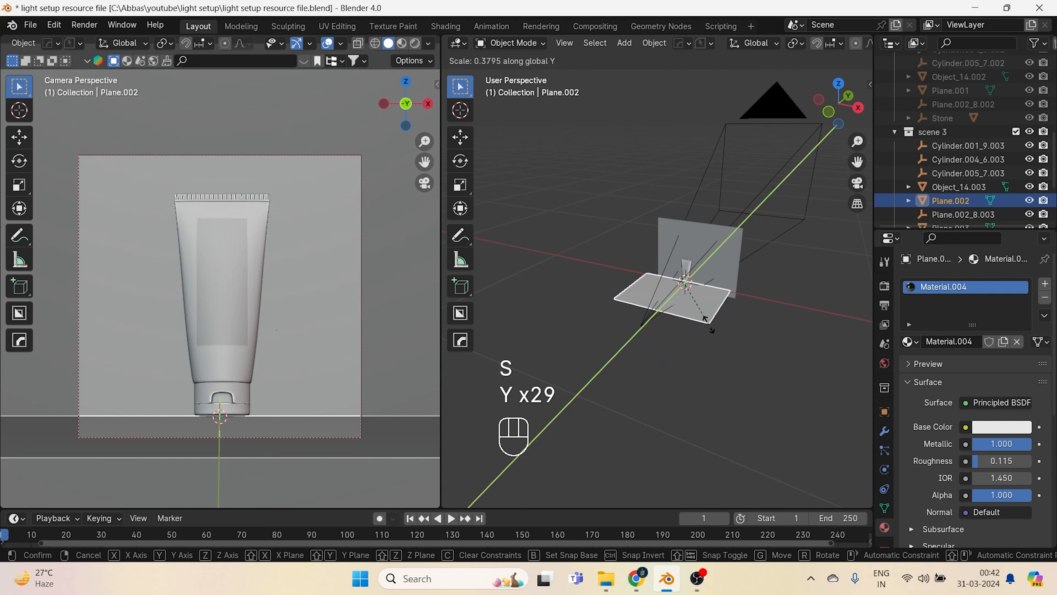
{"action": "left_click", "coordinate": [709, 325]}
{"action": "middle_click_drag", "start_coordinate": [709, 325], "coordinate": [685, 339]}
{"action": "key", "text": "g"}
{"action": "key", "text": "y"}
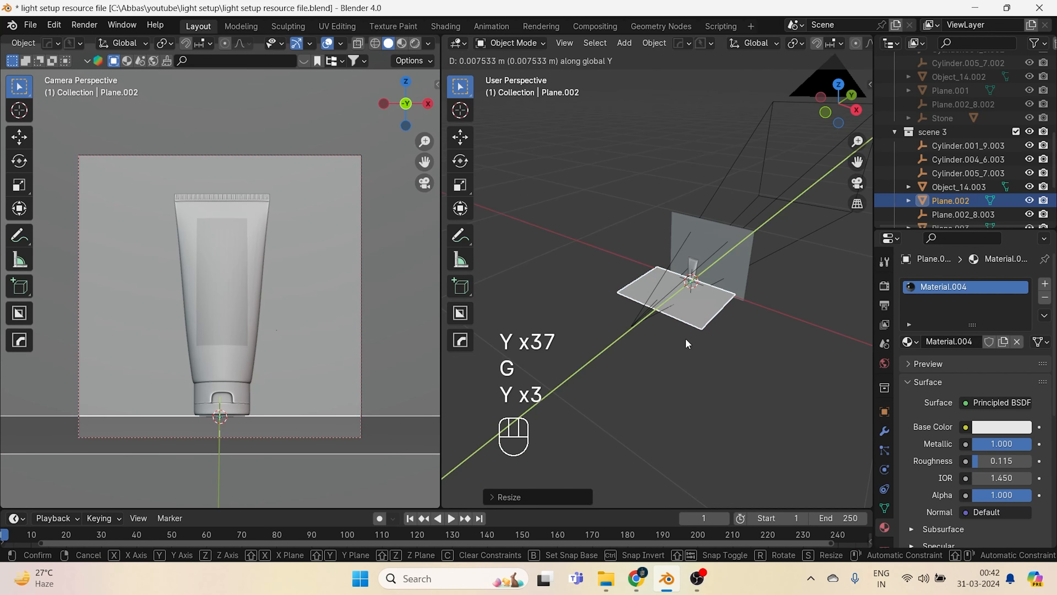
{"action": "left_click", "coordinate": [686, 341]}
{"action": "left_click", "coordinate": [499, 436]}
- Save the blend file and display the camera view in rendered shading
{"action": "key", "text": "ctrl+s"}
{"action": "key", "text": "z"}
{"action": "left_click", "coordinate": [297, 264]}
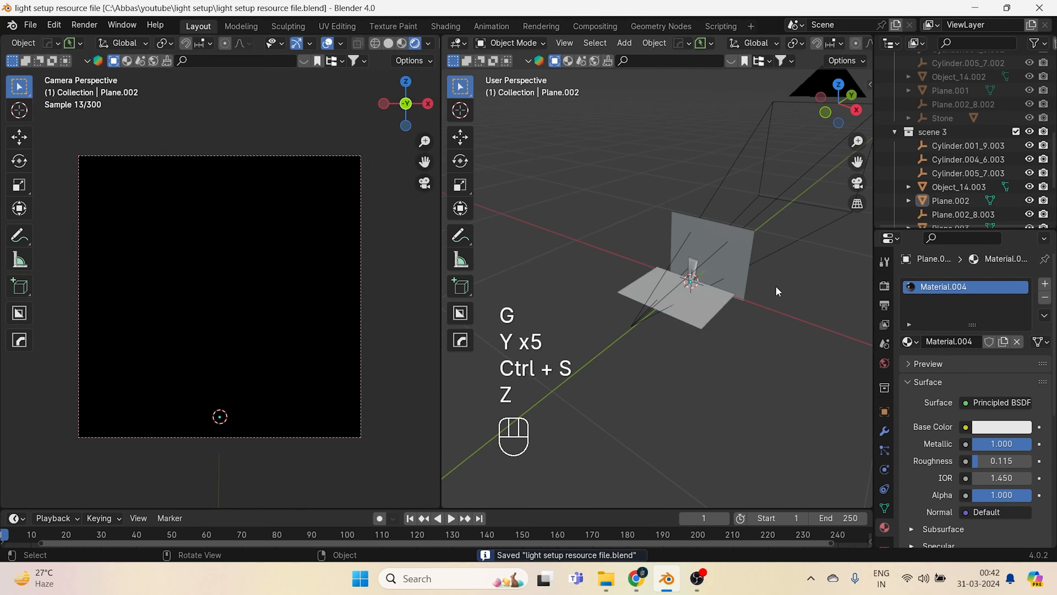
- Add an area light in top view and scale it down to about the floor plane's width
{"action": "middle_click_drag", "start_coordinate": [742, 341], "coordinate": [675, 352]}
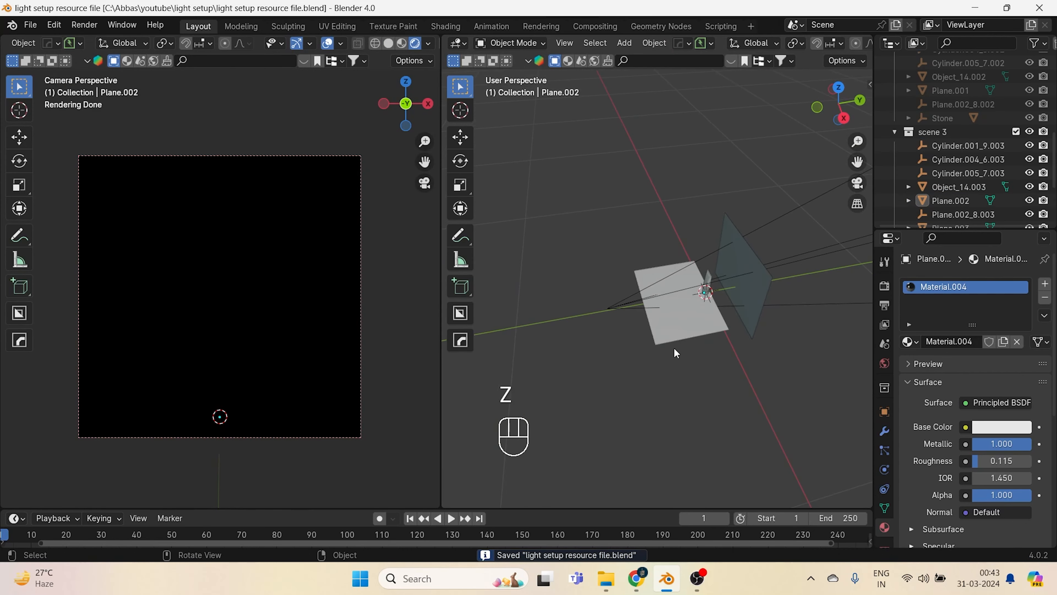
{"action": "key", "text": "KP_7"}
{"action": "key", "text": "shift+a"}
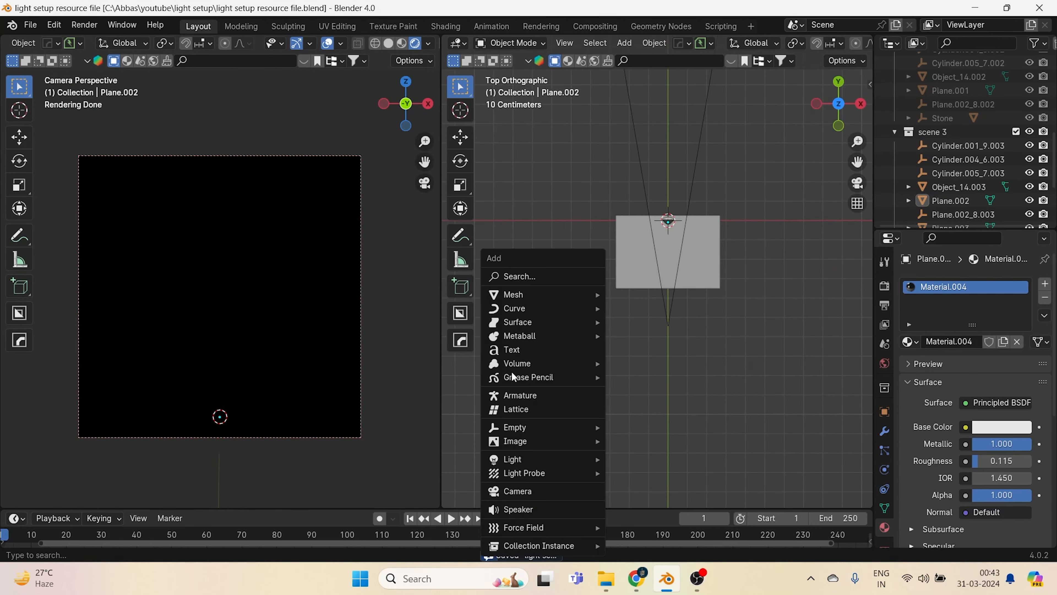
{"action": "mouse_move", "coordinate": [591, 459]}
{"action": "left_click", "coordinate": [636, 504]}
{"action": "key", "text": "s"}
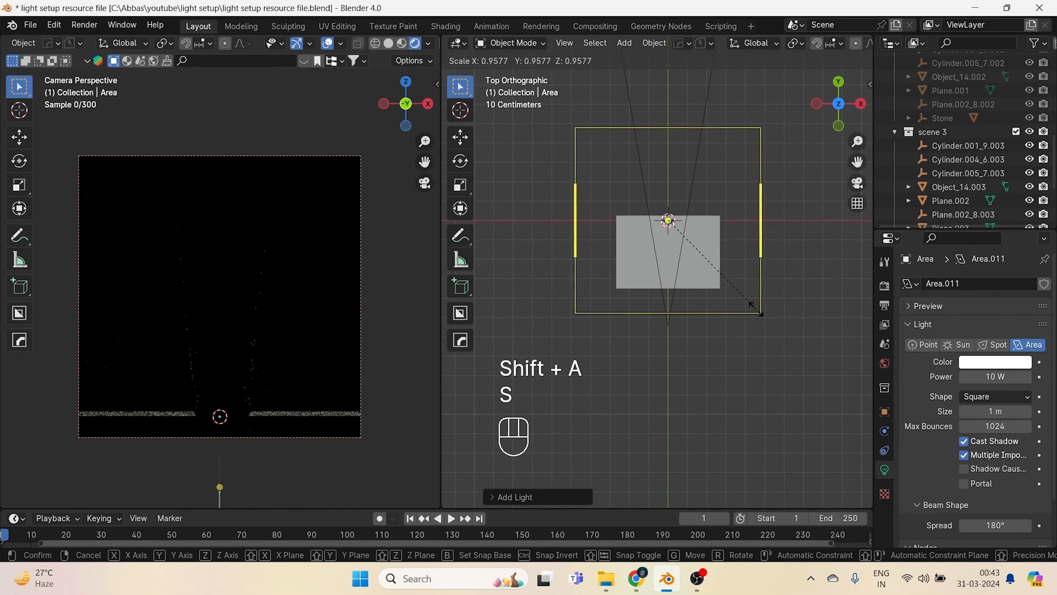
{"action": "left_click", "coordinate": [710, 274]}
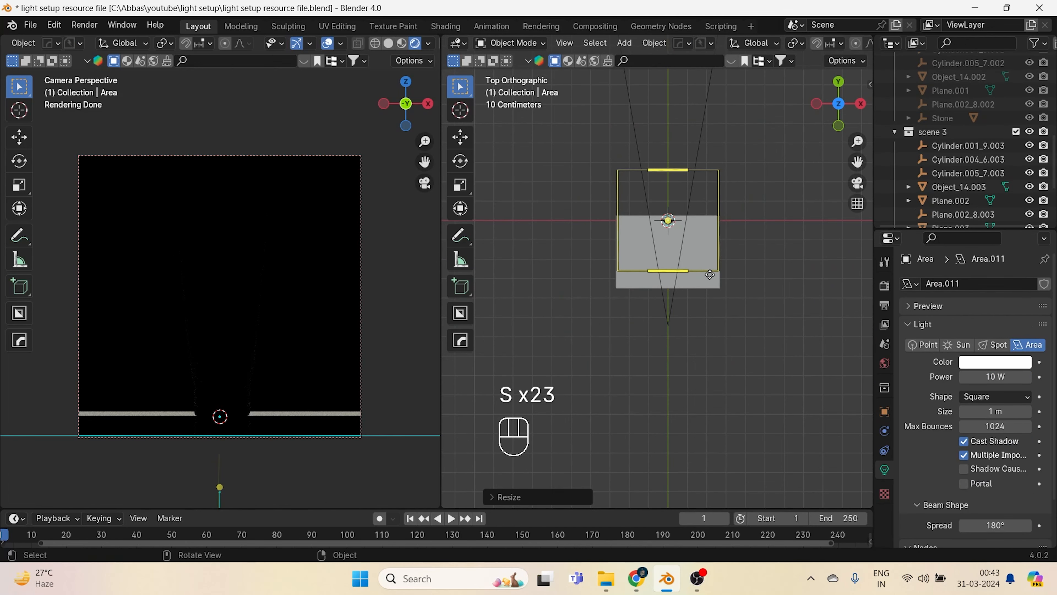
- Scale the new area light along global Y into a narrow strip
{"action": "key", "text": "s"}
{"action": "key", "text": "y"}
{"action": "key", "text": "y"}
{"action": "key", "text": "y"}
{"action": "key", "text": "y"}
{"action": "key", "text": "y"}
{"action": "key", "text": "y"}
{"action": "key", "text": "y"}
{"action": "key", "text": "y"}
{"action": "key", "text": "y"}
{"action": "key", "text": "y"}
{"action": "key", "text": "y"}
{"action": "key", "text": "y"}
{"action": "key", "text": "y"}
{"action": "key", "text": "y"}
{"action": "key", "text": "y"}
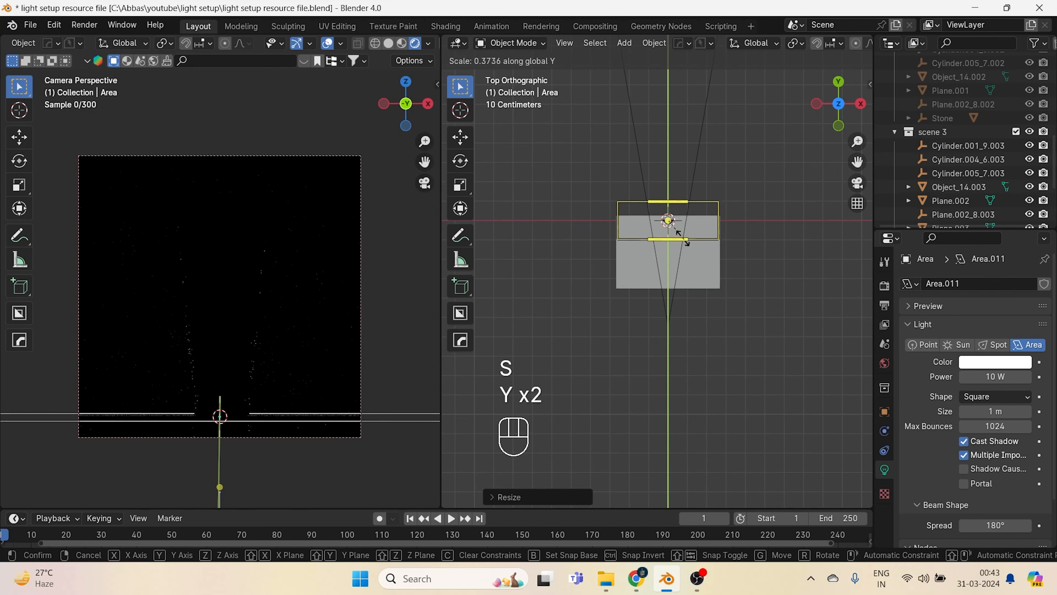
{"action": "key", "text": "y"}
{"action": "key", "text": "y"}
{"action": "key", "text": "y"}
{"action": "key", "text": "y"}
{"action": "left_click", "coordinate": [668, 221]}
- Rotate the area light strip 180° around global X so it faces upward
{"action": "scroll", "coordinate": [668, 220], "scroll_direction": "up", "scroll_amount": 3}
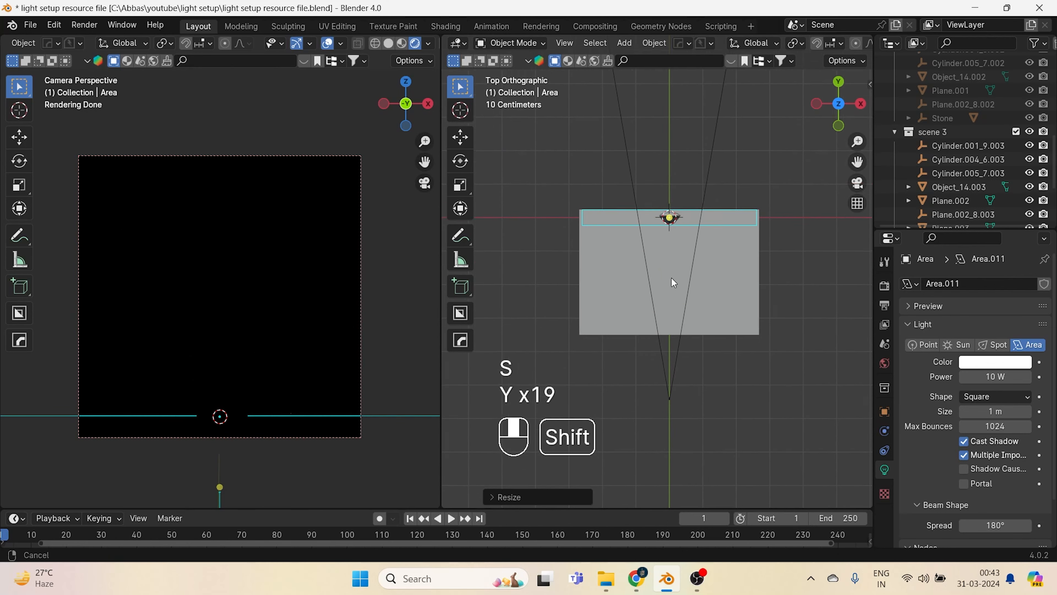
{"action": "middle_click_drag", "start_coordinate": [672, 278], "coordinate": [671, 316], "text": "shift"}
{"action": "key", "text": "r"}
{"action": "key", "text": "x"}
{"action": "key", "text": "KP_1"}
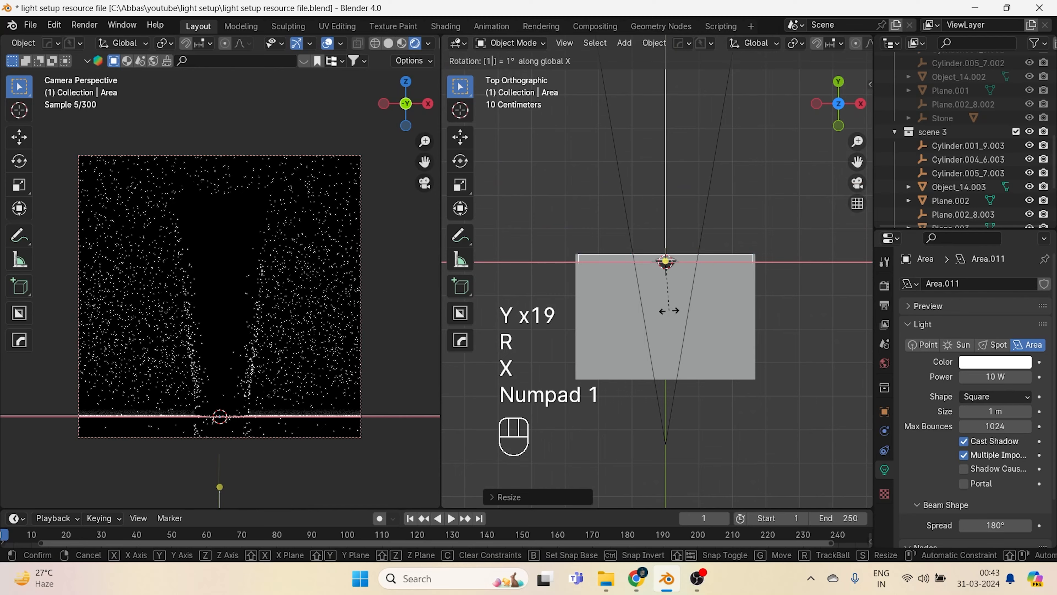
{"action": "key", "text": "KP_8"}
{"action": "key", "text": "KP_0"}
{"action": "key", "text": "KP_Enter"}
- Move the area light down along global Z to just below the floor plane
{"action": "key", "text": "KP_1"}
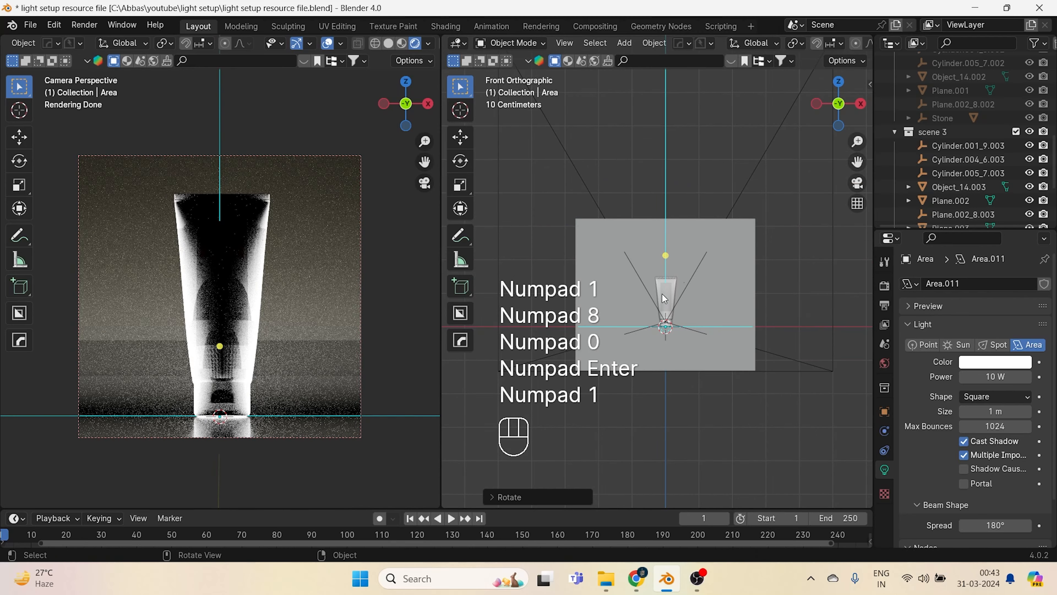
{"action": "key", "text": "g"}
{"action": "key", "text": "z"}
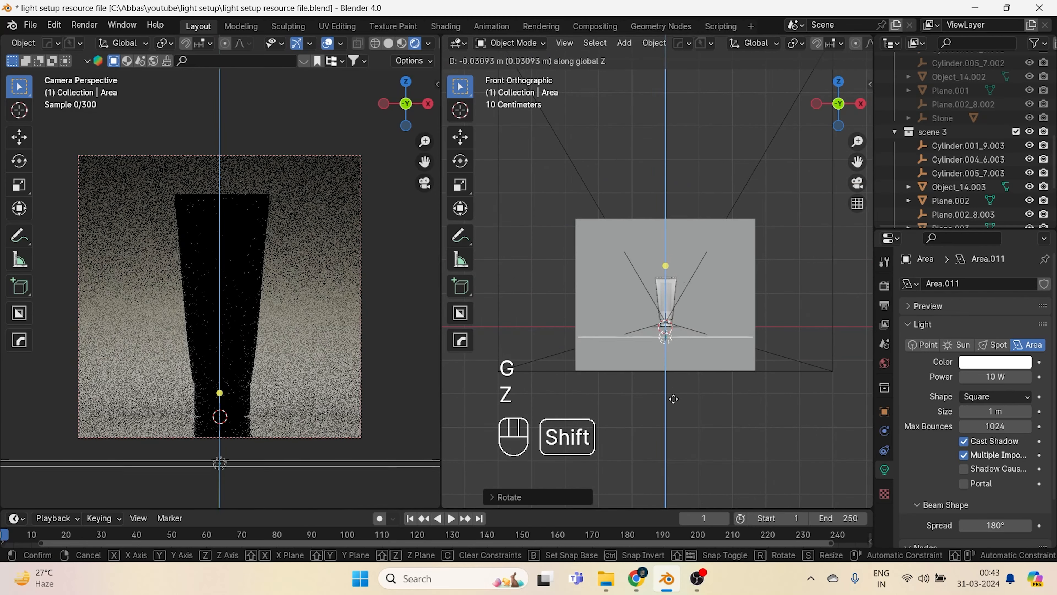
{"action": "left_click", "coordinate": [682, 403]}
- Move the area light about 0.1 m along global Y, placing it between the tube and the backdrop
{"action": "middle_click_drag", "start_coordinate": [683, 403], "coordinate": [773, 363]}
{"action": "key", "text": "g"}
{"action": "key", "text": "y"}
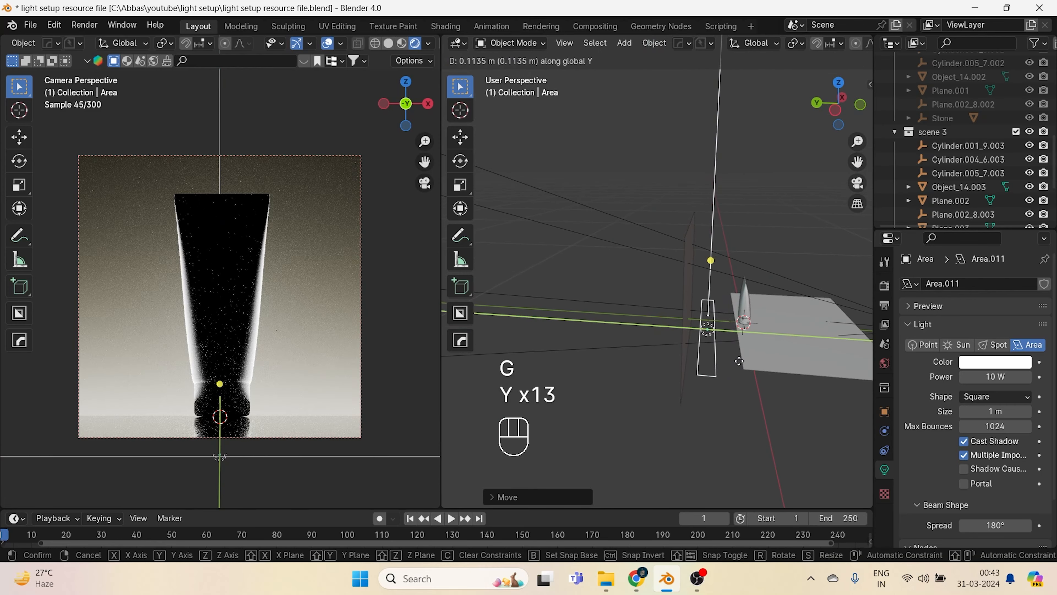
{"action": "key", "text": "y"}
{"action": "key", "text": "y"}
{"action": "key", "text": "y"}
{"action": "key", "text": "y"}
{"action": "key", "text": "y"}
{"action": "key", "text": "y"}
{"action": "key", "text": "y"}
{"action": "key", "text": "y"}
{"action": "key", "text": "y"}
{"action": "key", "text": "y"}
{"action": "key", "text": "y"}
{"action": "key", "text": "y"}
{"action": "key", "text": "y"}
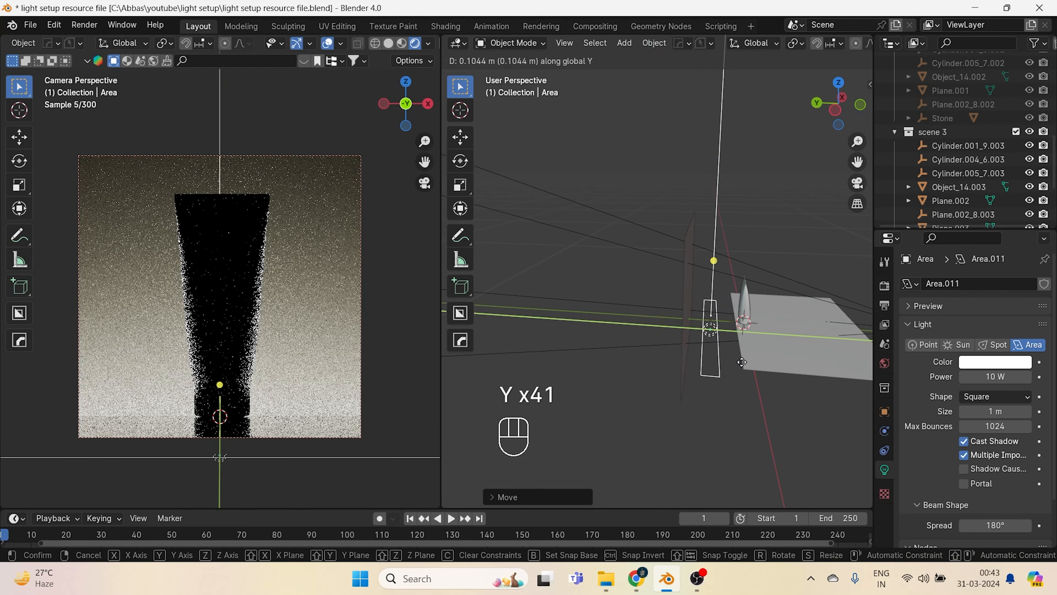
{"action": "key", "text": "g"}
{"action": "key", "text": "y"}
{"action": "key", "text": "y"}
{"action": "key", "text": "y"}
{"action": "key", "text": "y"}
{"action": "key", "text": "y"}
{"action": "key", "text": "y"}
{"action": "key", "text": "y"}
{"action": "key", "text": "y"}
{"action": "key", "text": "y"}
{"action": "key", "text": "y"}
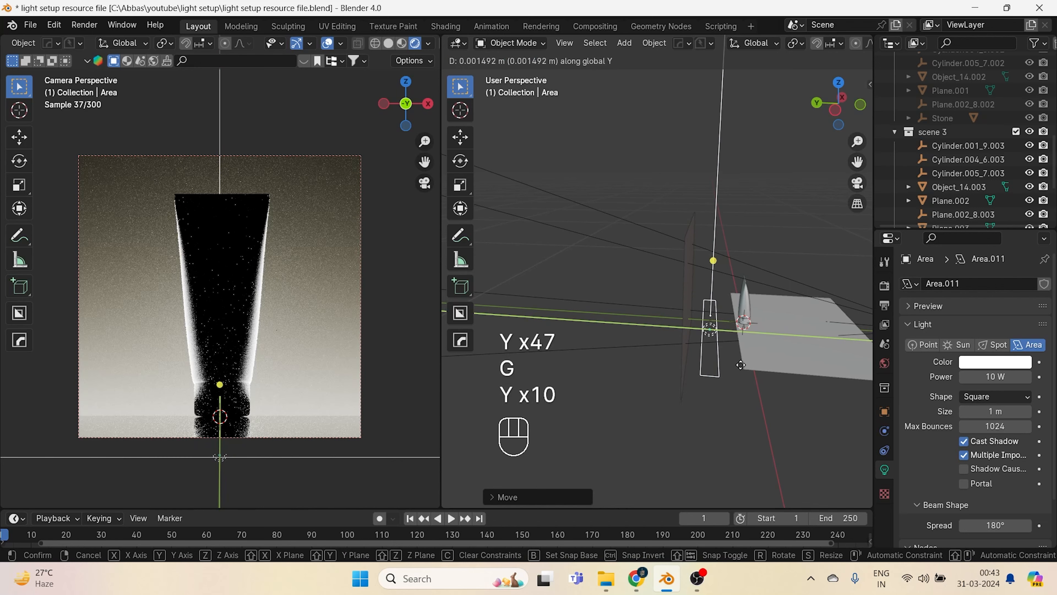
{"action": "key", "text": "y"}
{"action": "key", "text": "y"}
{"action": "key", "text": "y"}
{"action": "key", "text": "y"}
{"action": "key", "text": "y"}
- Widen the area light behind the tube by scaling it up along global Y
{"action": "key", "text": "s"}
{"action": "key", "text": "y"}
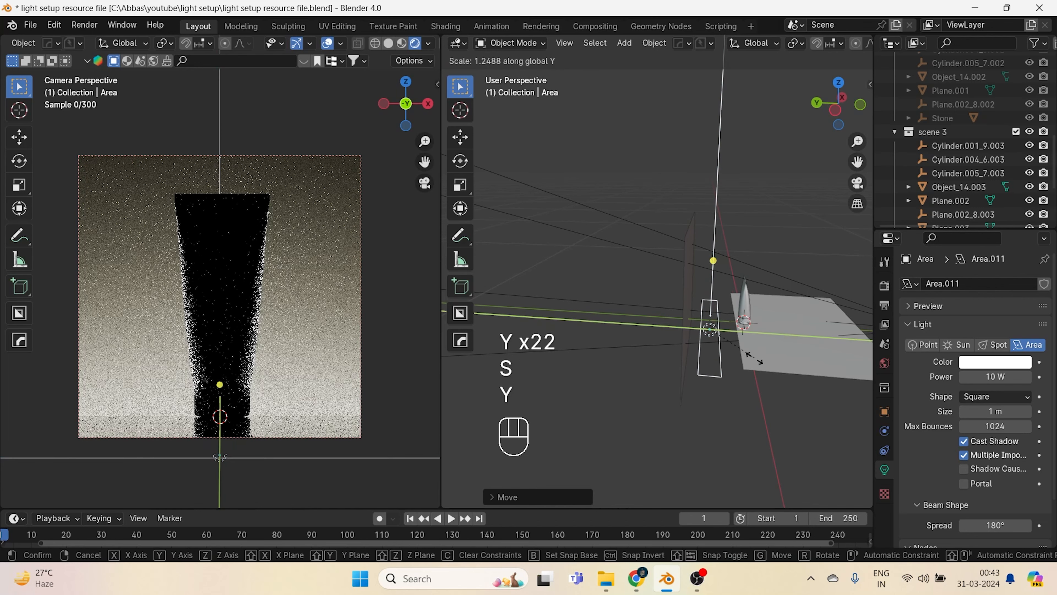
{"action": "key", "text": "y"}
{"action": "key", "text": "y"}
{"action": "key", "text": "y"}
{"action": "key", "text": "y"}
{"action": "key", "text": "y"}
{"action": "key", "text": "y"}
{"action": "key", "text": "y"}
{"action": "key", "text": "y"}
{"action": "key", "text": "y"}
{"action": "key", "text": "y"}
{"action": "key", "text": "y"}
{"action": "key", "text": "y"}
{"action": "left_click", "coordinate": [597, 371]}
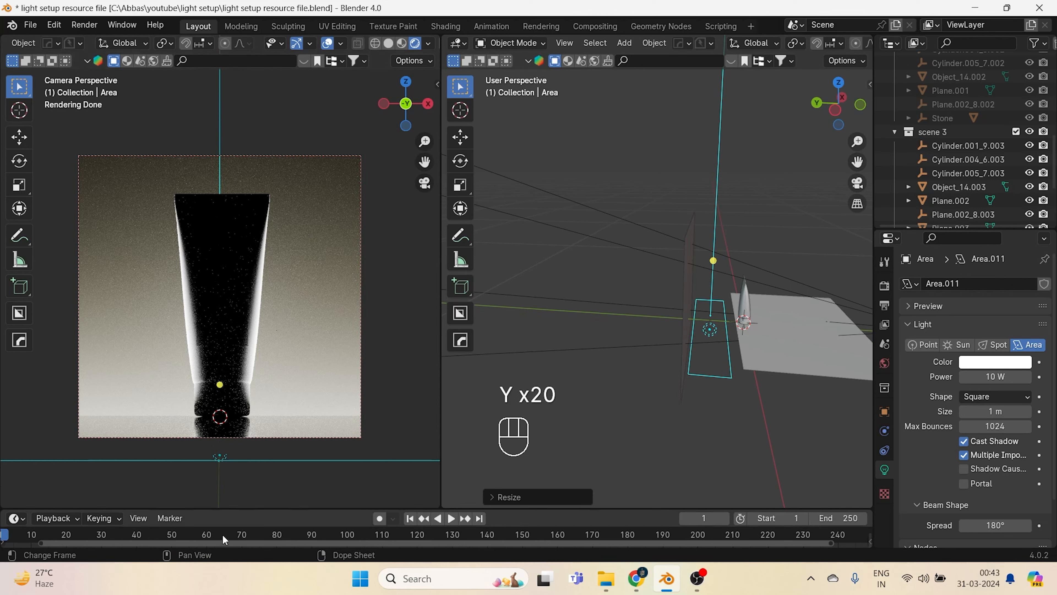
- Nudge the area light behind the tube along global Y and lower it about 0.02 m along global Z
{"action": "left_click", "coordinate": [722, 326], "text": "shift"}
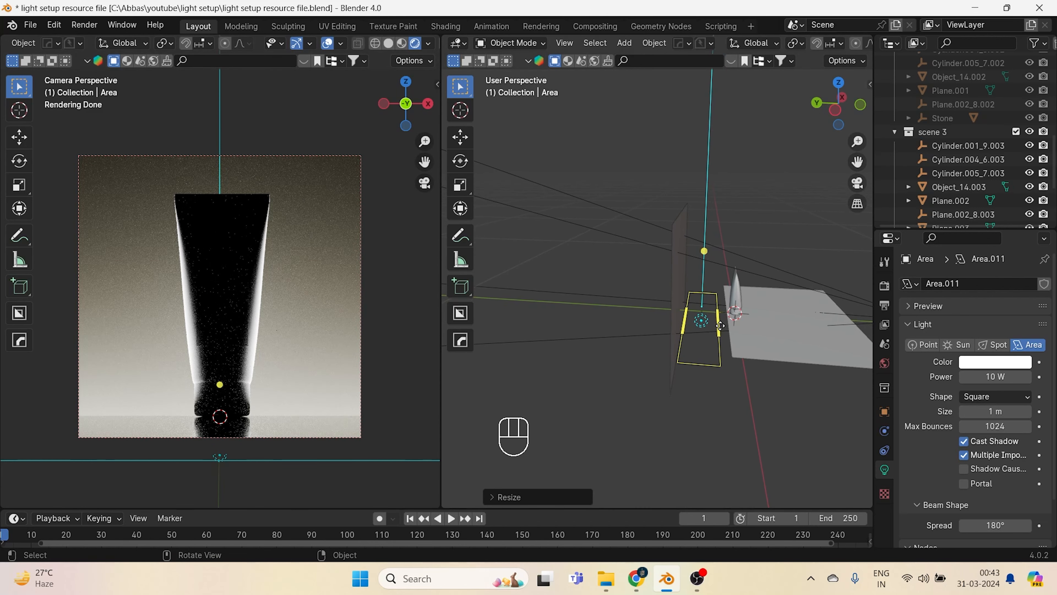
{"action": "key", "text": "g"}
{"action": "key", "text": "y"}
{"action": "key", "text": "y"}
{"action": "key", "text": "y"}
{"action": "key", "text": "y"}
{"action": "key", "text": "g"}
{"action": "key", "text": "z"}
{"action": "key", "text": "z"}
{"action": "key", "text": "z"}
{"action": "key", "text": "z"}
{"action": "key", "text": "z"}
{"action": "key", "text": "z"}
{"action": "key", "text": "z"}
{"action": "key", "text": "z"}
{"action": "key", "text": "z"}
{"action": "key", "text": "z"}
{"action": "key", "text": "z"}
{"action": "key", "text": "z"}
{"action": "key", "text": "z"}
{"action": "key", "text": "z"}
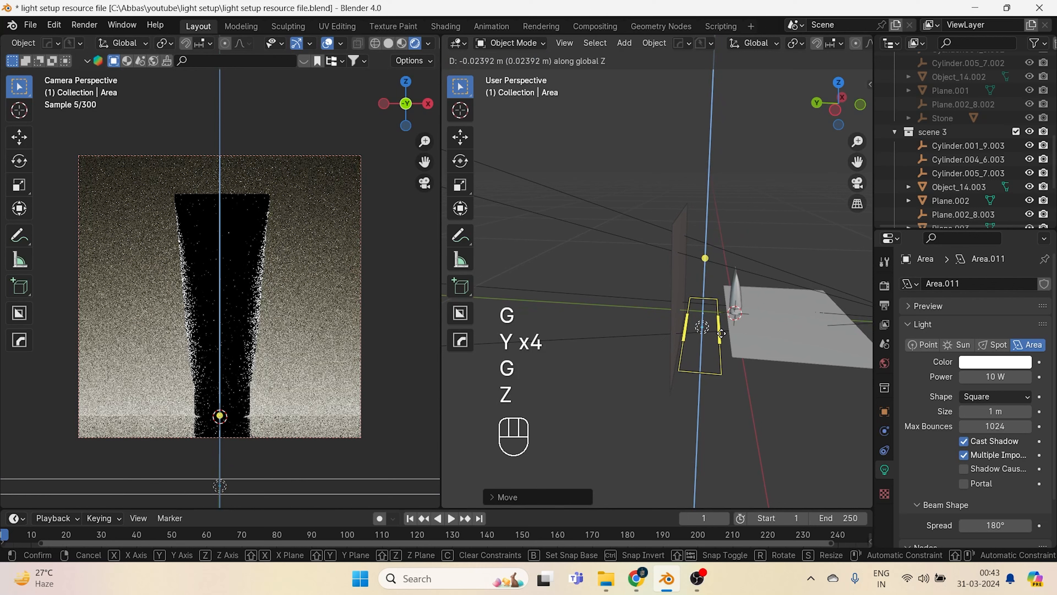
{"action": "key", "text": "z"}
{"action": "key", "text": "z"}
- Add a second area light at the tube and scale it down uniformly
{"action": "middle_click_drag", "start_coordinate": [748, 399], "coordinate": [626, 405]}
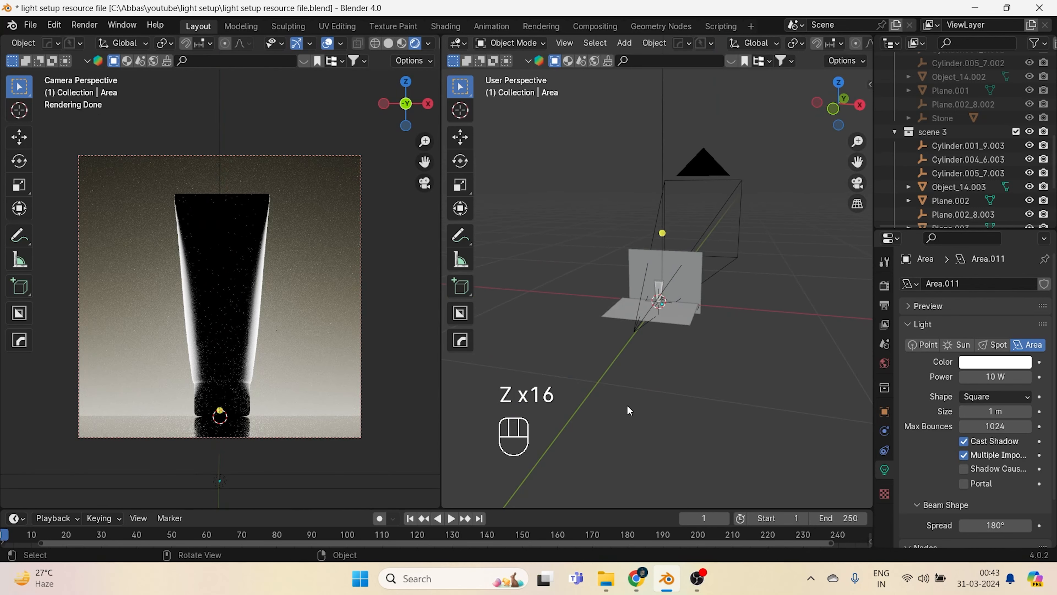
{"action": "key", "text": "shift+a"}
{"action": "mouse_move", "coordinate": [567, 344]}
{"action": "left_click", "coordinate": [620, 381]}
{"action": "key", "text": "s"}
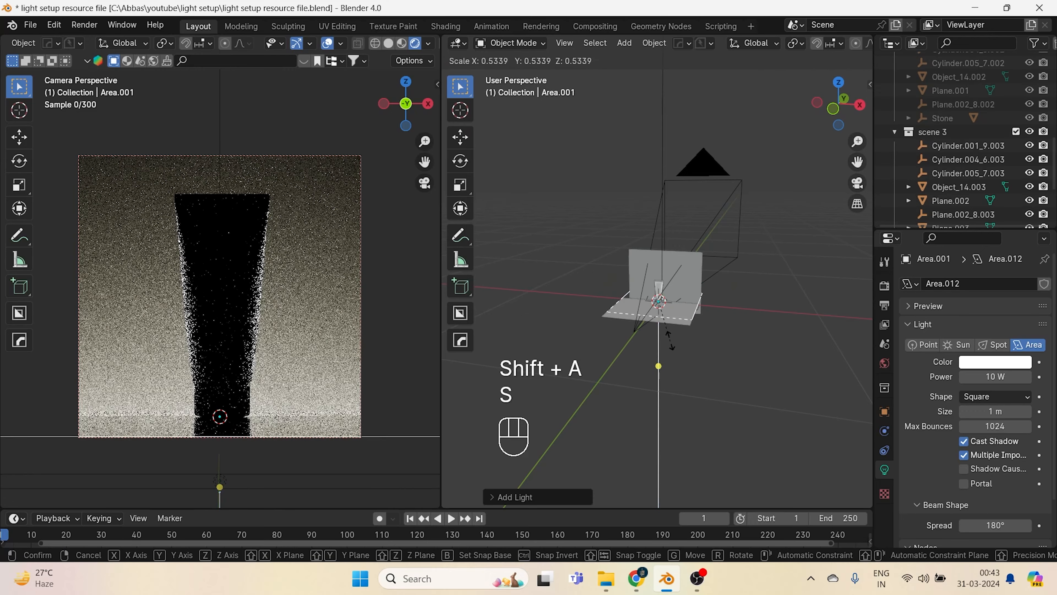
{"action": "key", "text": "s"}
{"action": "key", "text": "s"}
{"action": "key", "text": "s"}
{"action": "left_click", "coordinate": [654, 319]}
- Move the new area light along positive global X beside the tube and rotate it 90° around global Y to face the tube
{"action": "key", "text": "x"}
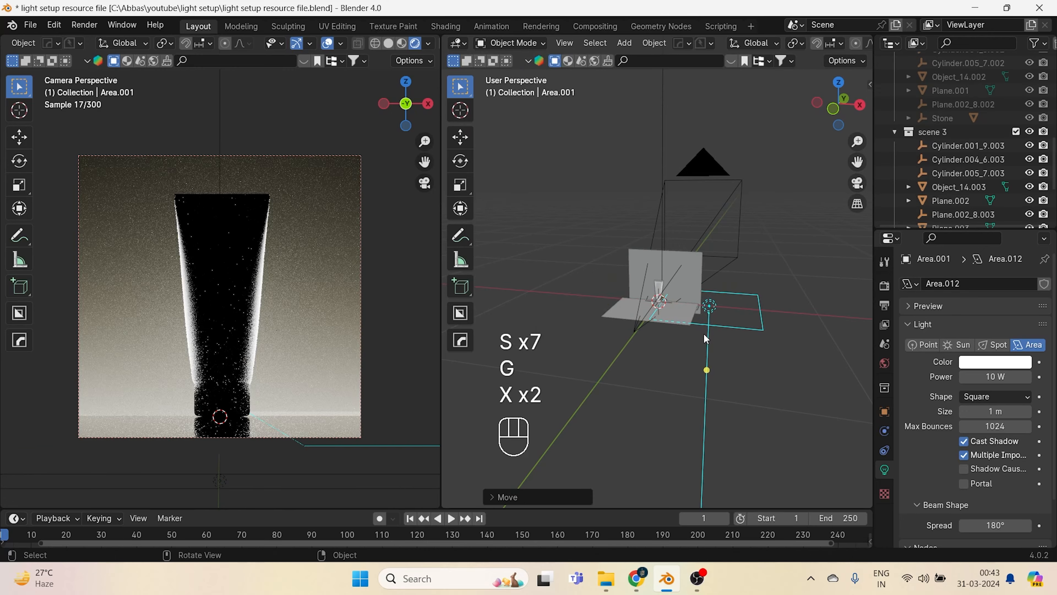
{"action": "key", "text": "r"}
{"action": "key", "text": "y"}
{"action": "key", "text": "KP_9"}
{"action": "key", "text": "KP_0"}
{"action": "key", "text": "KP_Enter"}
- Raise the side area light along global Z to about the level of the tube's upper half
{"action": "key", "text": "g"}
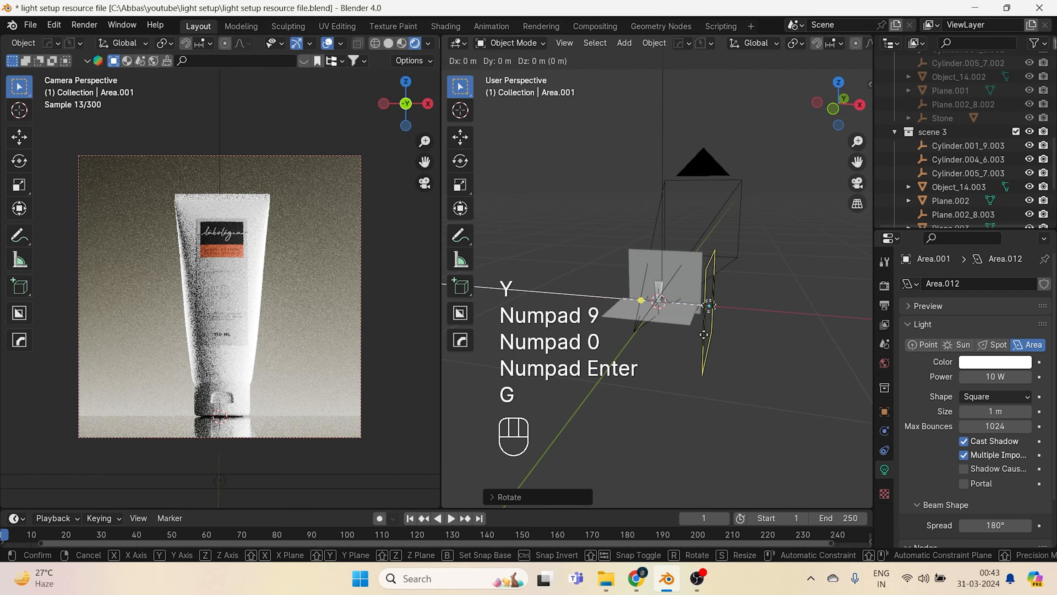
{"action": "key", "text": "z"}
{"action": "key", "text": "z"}
{"action": "key", "text": "z"}
{"action": "key", "text": "z"}
{"action": "key", "text": "z"}
{"action": "key", "text": "z"}
{"action": "key", "text": "z"}
{"action": "key", "text": "z"}
{"action": "key", "text": "z"}
{"action": "key", "text": "z"}
{"action": "key", "text": "z"}
{"action": "left_click", "coordinate": [726, 342]}
{"action": "key", "text": "g"}
{"action": "key", "text": "z"}
{"action": "key", "text": "z"}
{"action": "key", "text": "z"}
{"action": "key", "text": "z"}
{"action": "key", "text": "z"}
{"action": "key", "text": "z"}
{"action": "key", "text": "z"}
{"action": "key", "text": "z"}
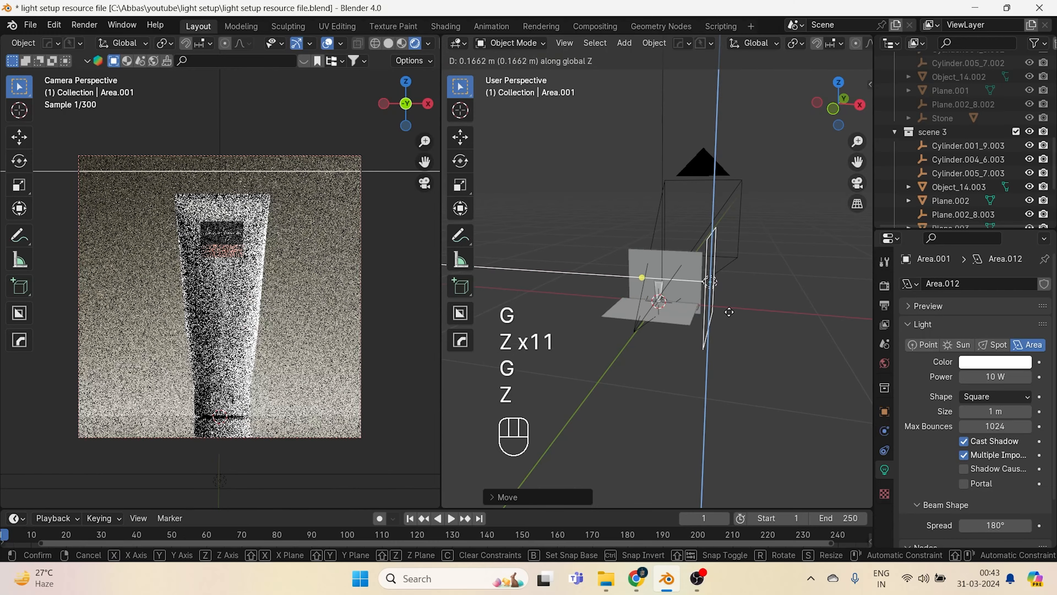
{"action": "key", "text": "g"}
{"action": "key", "text": "x"}
{"action": "key", "text": "z"}
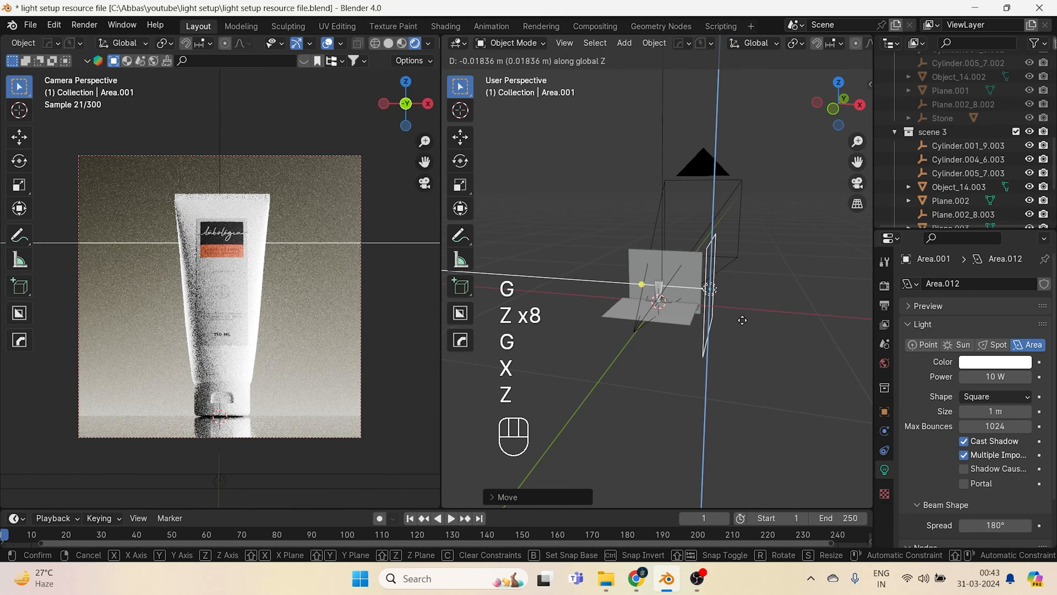
{"action": "left_click", "coordinate": [738, 317]}
- Shift the side area light along global X and set its power to 2 W
{"action": "key", "text": "g"}
{"action": "key", "text": "x"}
{"action": "key", "text": "x"}
{"action": "key", "text": "x"}
{"action": "key", "text": "x"}
{"action": "key", "text": "x"}
{"action": "left_click", "coordinate": [745, 329]}
{"action": "middle_click_drag", "start_coordinate": [719, 327], "coordinate": [749, 325]}
{"action": "left_click", "coordinate": [1015, 375]}
{"action": "type", "text": "2"}
{"action": "key", "text": "Return"}
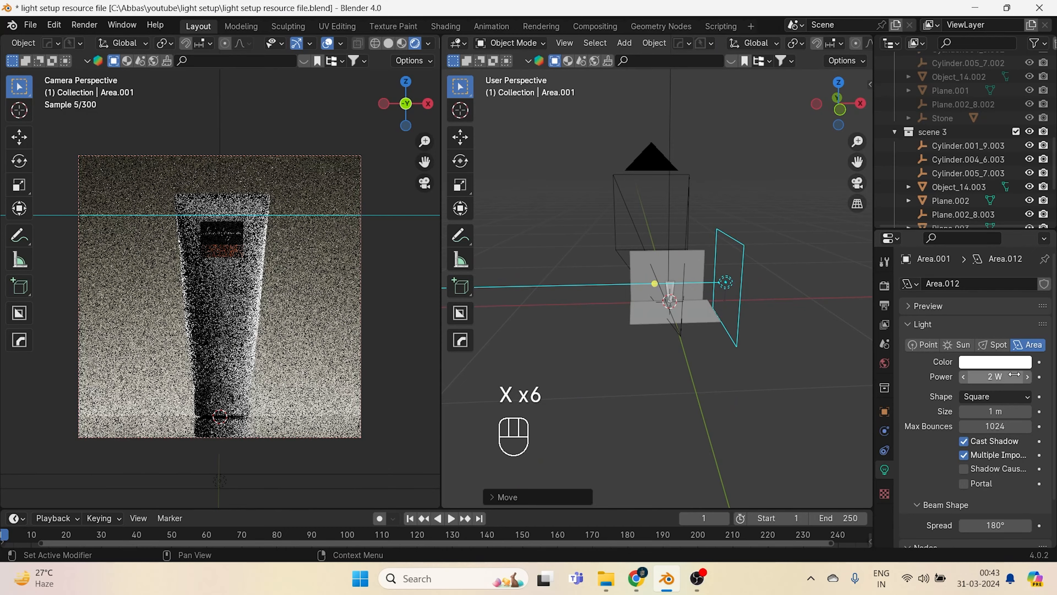
- Move the side area light slightly closer to the tube along global X
{"action": "middle_click_drag", "start_coordinate": [777, 323], "coordinate": [773, 320], "text": "shift"}
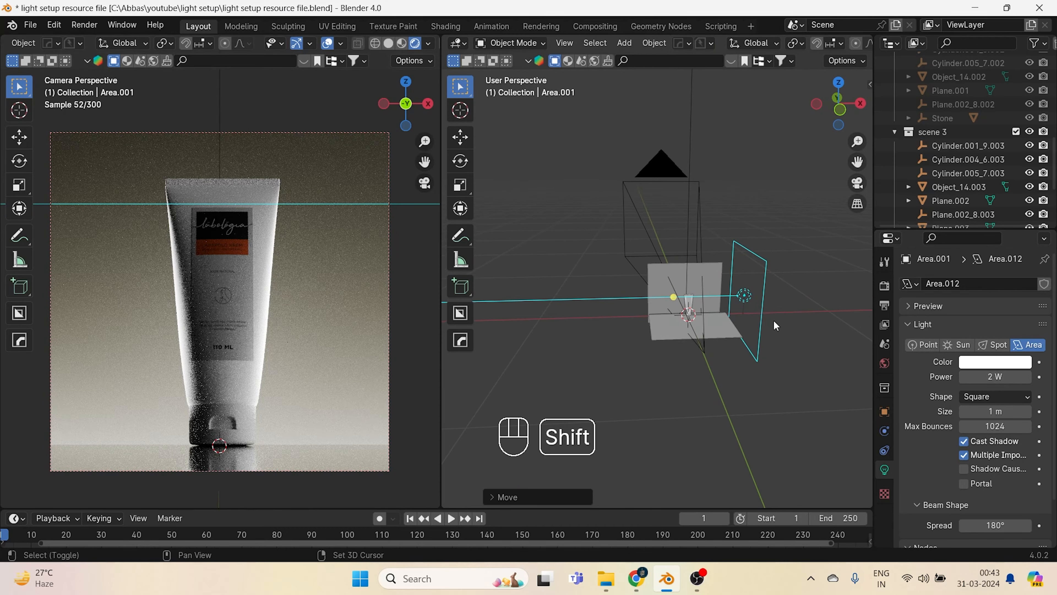
{"action": "key", "text": "g"}
{"action": "key", "text": "x"}
{"action": "key", "text": "x"}
{"action": "key", "text": "x"}
{"action": "key", "text": "x"}
{"action": "key", "text": "x"}
{"action": "key", "text": "x"}
{"action": "key", "text": "x"}
{"action": "key", "text": "x"}
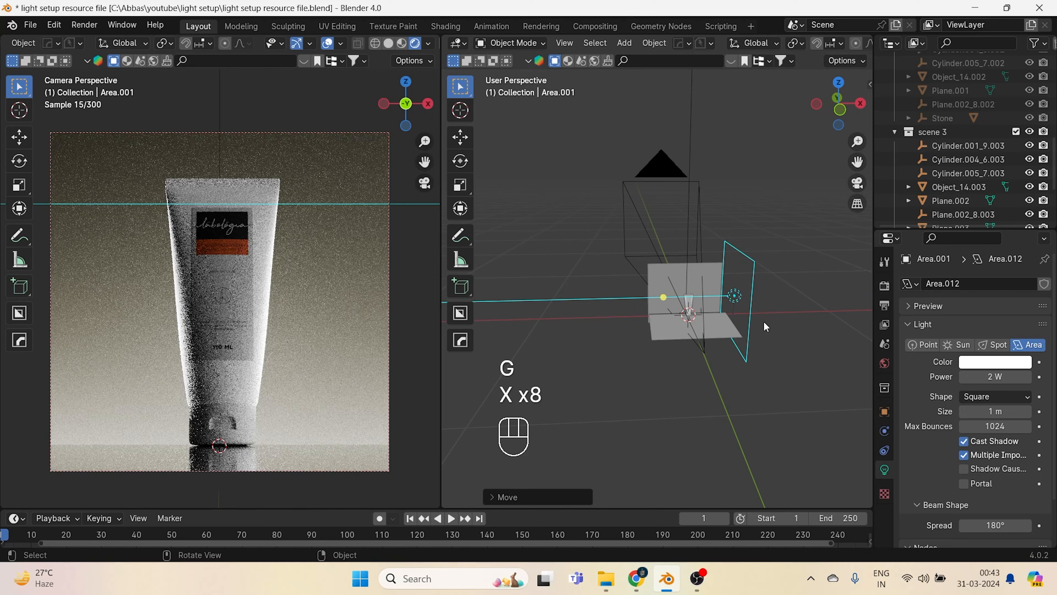
- In top view, move the side area light about 0.06 m along negative global Y, slightly in front of the tube
{"action": "key", "text": "KP_7"}
{"action": "key", "text": "g"}
{"action": "key", "text": "y"}
{"action": "key", "text": "y"}
{"action": "key", "text": "y"}
{"action": "key", "text": "y"}
{"action": "key", "text": "y"}
{"action": "key", "text": "y"}
{"action": "key", "text": "y"}
{"action": "key", "text": "y"}
{"action": "key", "text": "y"}
{"action": "key", "text": "y"}
{"action": "key", "text": "y"}
{"action": "key", "text": "y"}
{"action": "key", "text": "y"}
{"action": "key", "text": "y"}
{"action": "key", "text": "y"}
{"action": "key", "text": "y"}
{"action": "key", "text": "y"}
{"action": "key", "text": "y"}
{"action": "key", "text": "y"}
{"action": "key", "text": "y"}
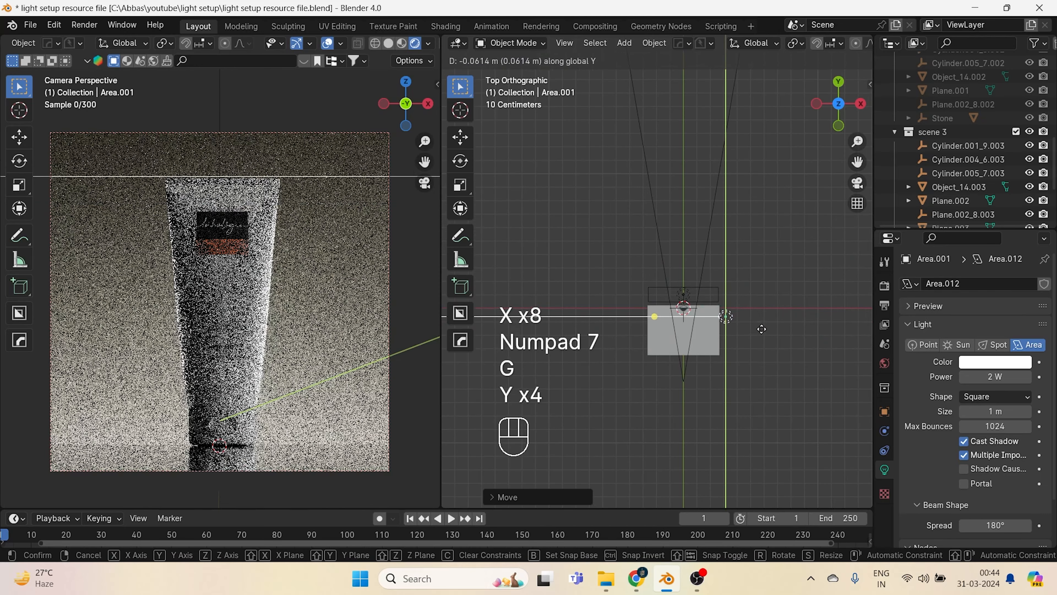
{"action": "left_click", "coordinate": [760, 331]}
- Duplicate the side area light, place the copy on the tube's opposite side and mirror it across global X
{"action": "middle_click_drag", "start_coordinate": [760, 330], "coordinate": [796, 270], "text": "shift"}
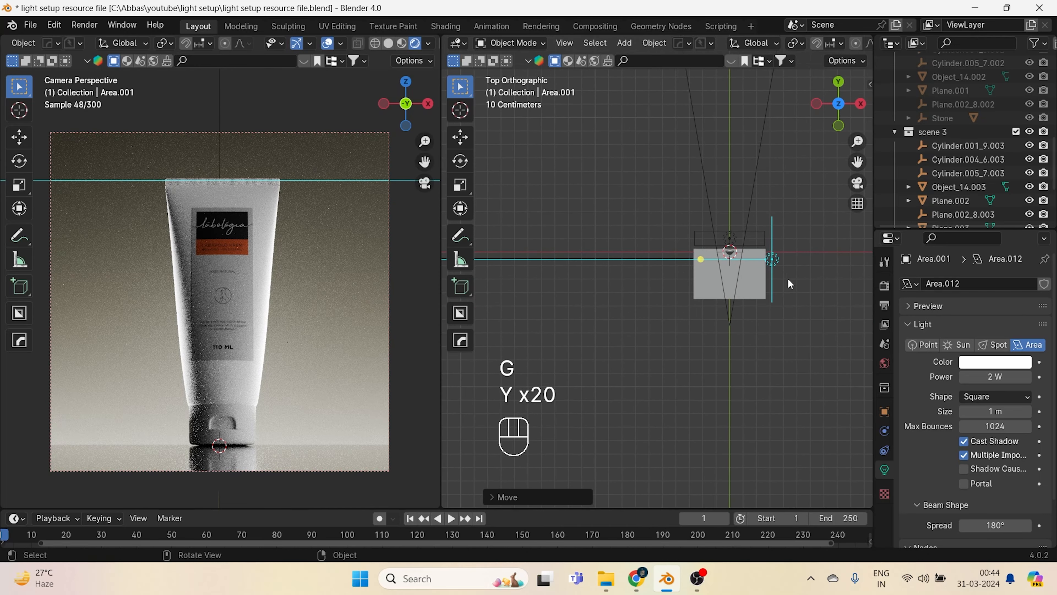
{"action": "key", "text": "shift+d"}
{"action": "left_click", "coordinate": [709, 295]}
{"action": "right_click", "coordinate": [709, 295]}
{"action": "mouse_move", "coordinate": [711, 299]}
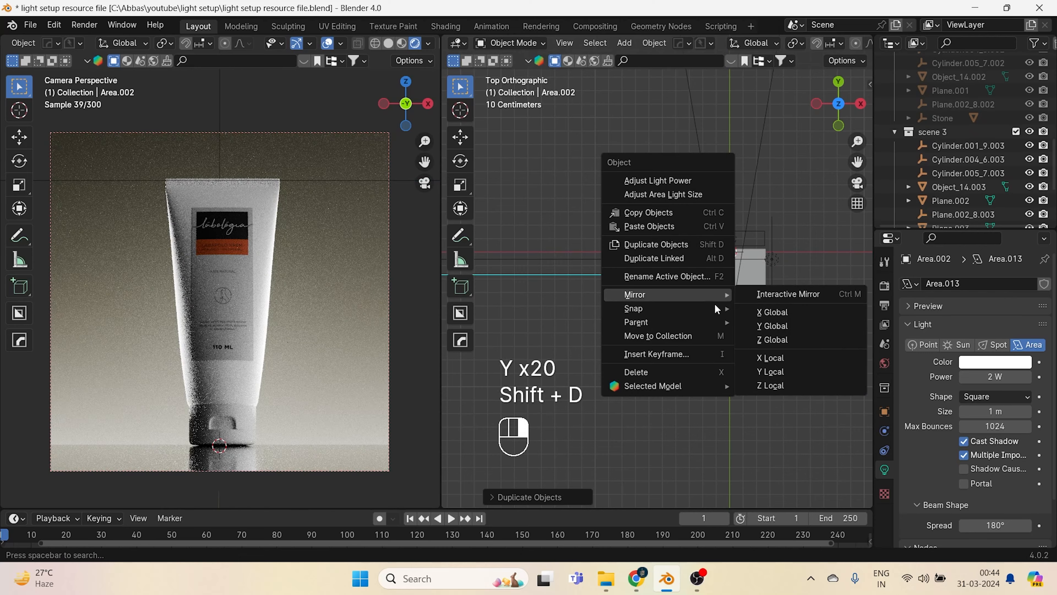
{"action": "left_click", "coordinate": [777, 311]}
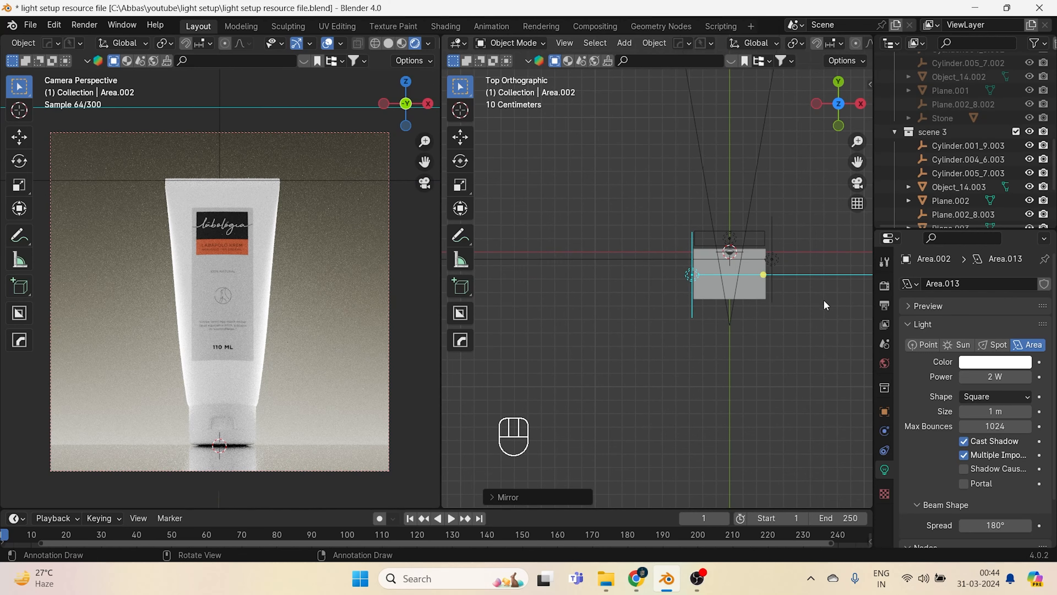
- Rotate the mirrored area light about 12° around global Z
{"action": "key", "text": "r"}
{"action": "key", "text": "z"}
{"action": "key", "text": "z"}
{"action": "key", "text": "z"}
{"action": "key", "text": "z"}
{"action": "key", "text": "z"}
{"action": "key", "text": "z"}
{"action": "key", "text": "z"}
{"action": "key", "text": "z"}
{"action": "key", "text": "z"}
{"action": "key", "text": "z"}
{"action": "key", "text": "z"}
{"action": "key", "text": "z"}
{"action": "key", "text": "z"}
{"action": "key", "text": "z"}
{"action": "key", "text": "z"}
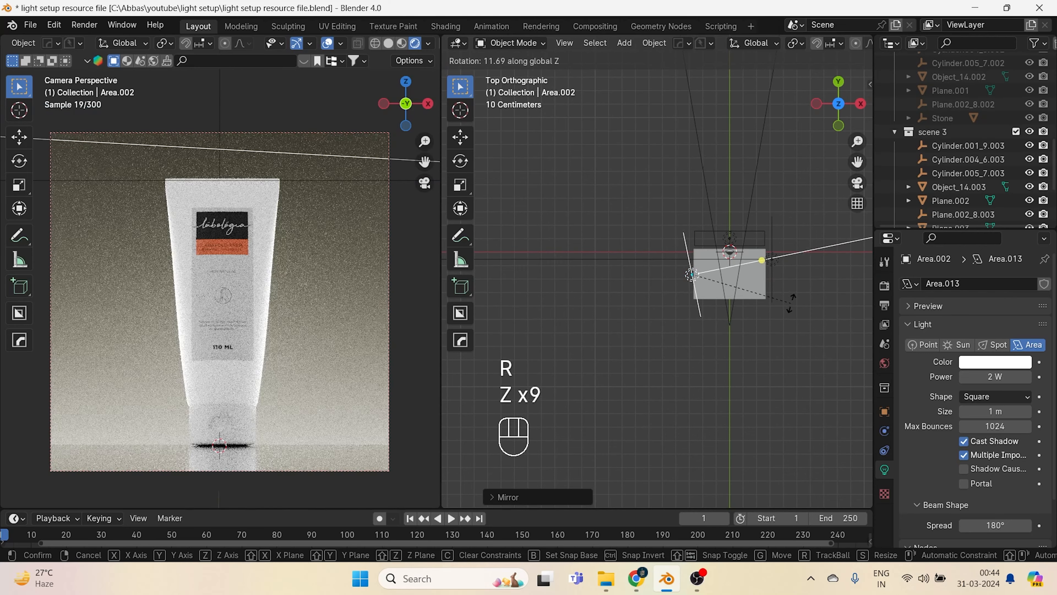
{"action": "left_click", "coordinate": [201, 363]}
{"action": "scroll", "coordinate": [201, 363], "scroll_direction": "up", "scroll_amount": 2}
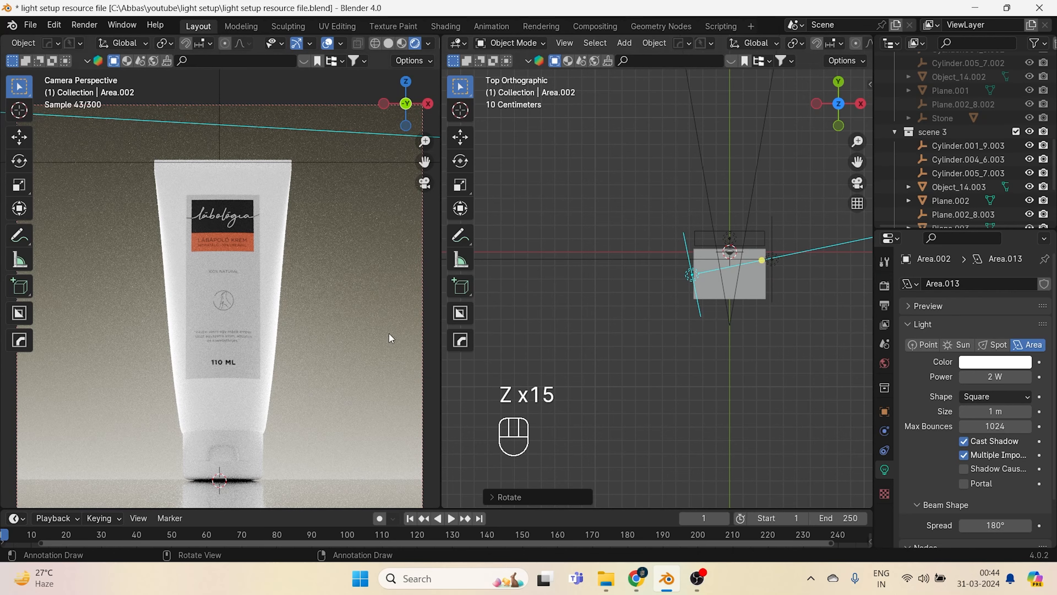
- Rotate the mirrored area light the opposite way around global Z by about -19°
{"action": "key", "text": "r"}
{"action": "key", "text": "z"}
{"action": "key", "text": "z"}
{"action": "key", "text": "z"}
{"action": "key", "text": "z"}
{"action": "key", "text": "z"}
{"action": "key", "text": "z"}
{"action": "key", "text": "z"}
{"action": "key", "text": "z"}
{"action": "key", "text": "z"}
{"action": "key", "text": "z"}
{"action": "key", "text": "z"}
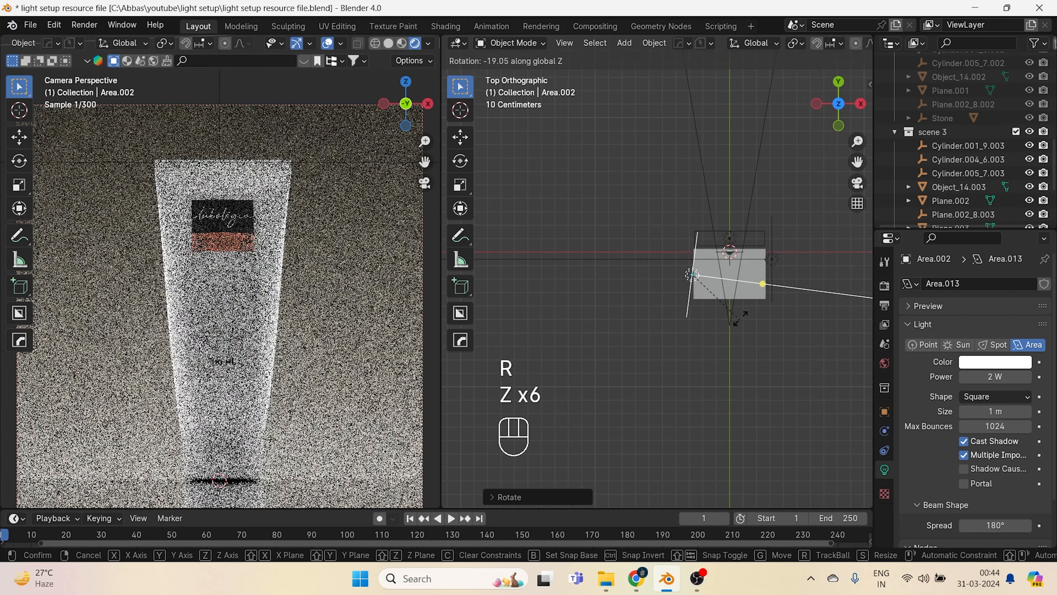
- Move the mirrored area light along positive global Y until it roughly lines up with the opposite side light
{"action": "key", "text": "g"}
{"action": "key", "text": "y"}
{"action": "key", "text": "y"}
{"action": "key", "text": "y"}
{"action": "key", "text": "y"}
{"action": "key", "text": "y"}
{"action": "key", "text": "y"}
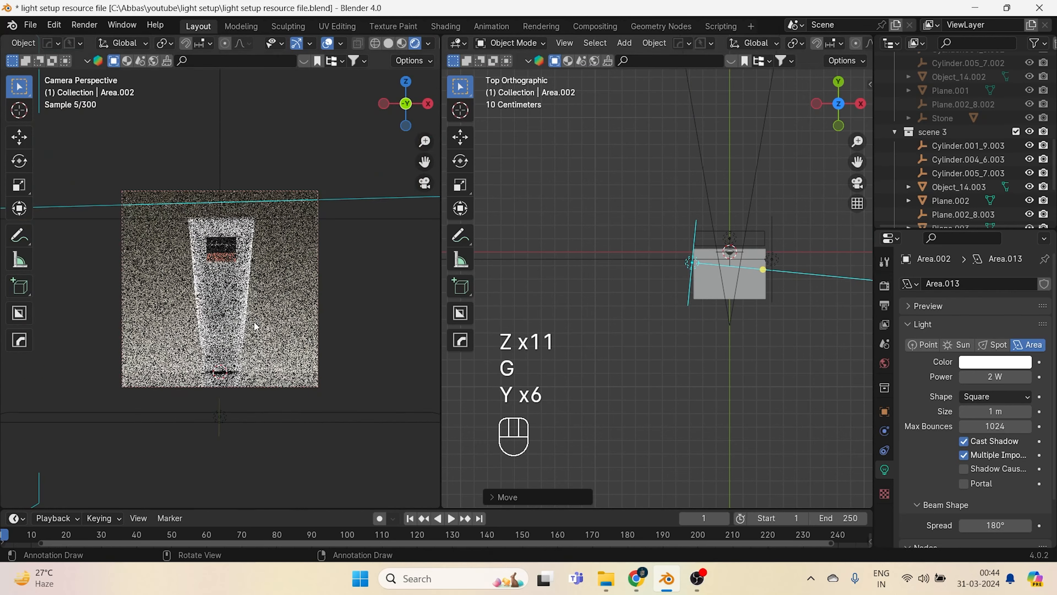
{"action": "left_click", "coordinate": [455, 345]}
{"action": "left_click", "coordinate": [583, 335]}
{"action": "scroll", "coordinate": [228, 424], "scroll_direction": "up", "scroll_amount": 1}
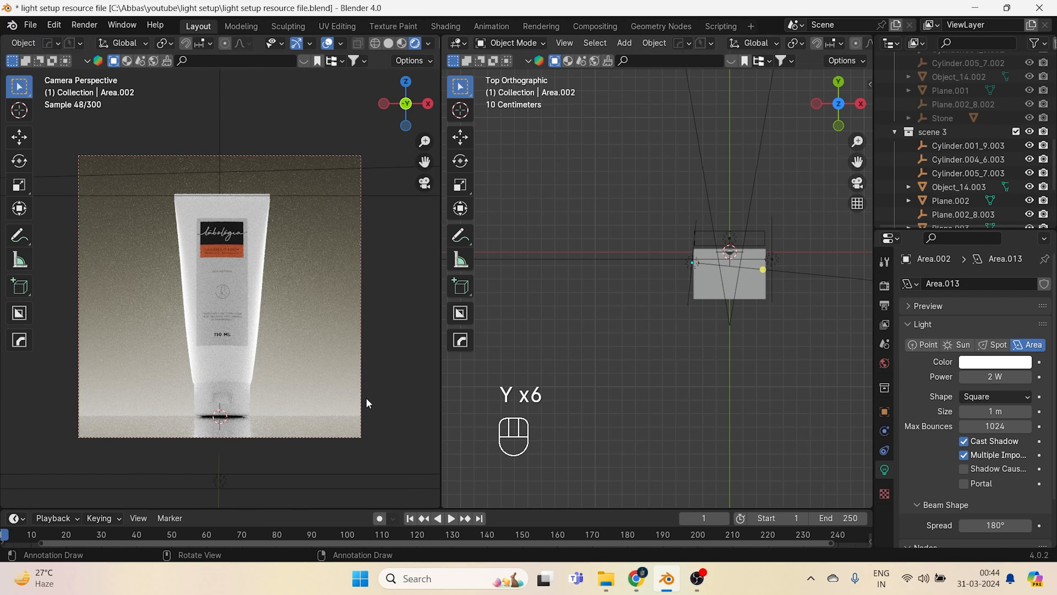
- Set the floor plane's material base color to black and its roughness to 0
{"action": "middle_click_drag", "start_coordinate": [595, 356], "coordinate": [554, 333]}
{"action": "left_click", "coordinate": [254, 419]}
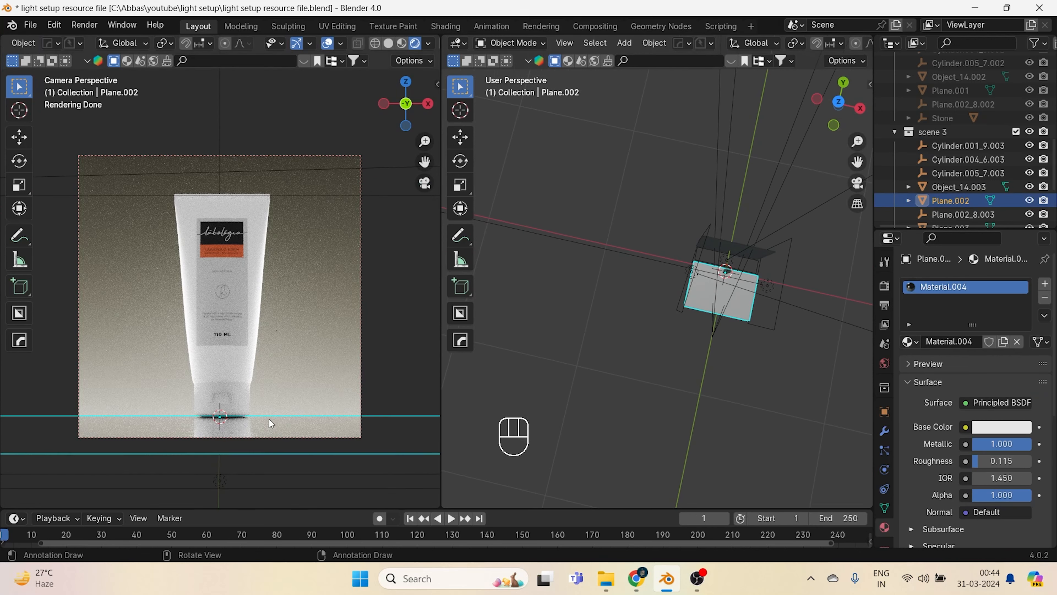
{"action": "left_click", "coordinate": [1016, 433]}
{"action": "left_click", "coordinate": [1020, 330]}
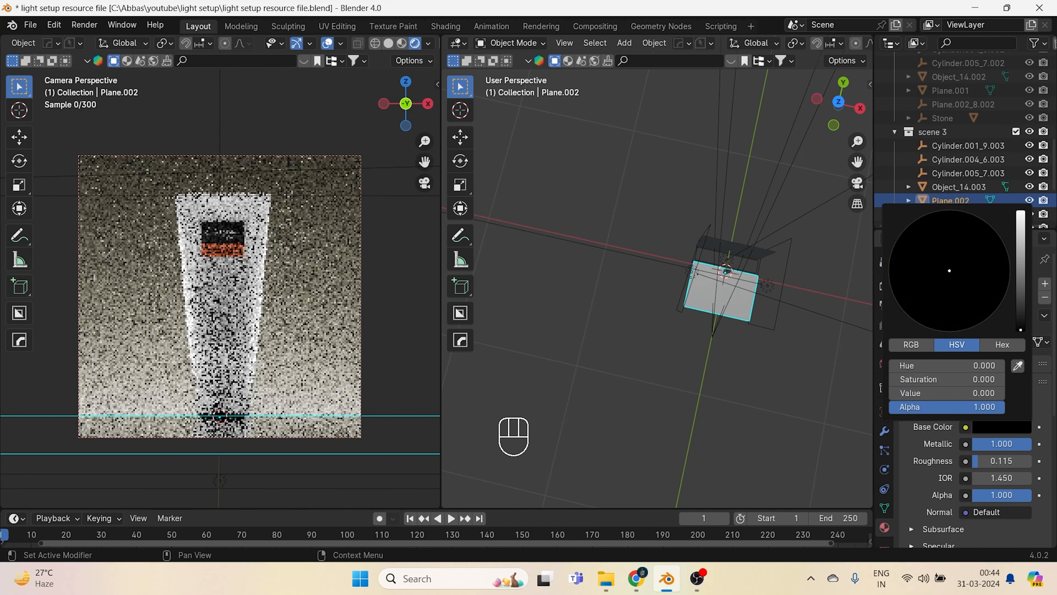
{"action": "left_click_drag", "start_coordinate": [985, 462], "coordinate": [970, 462]}
{"action": "left_click", "coordinate": [534, 261]}
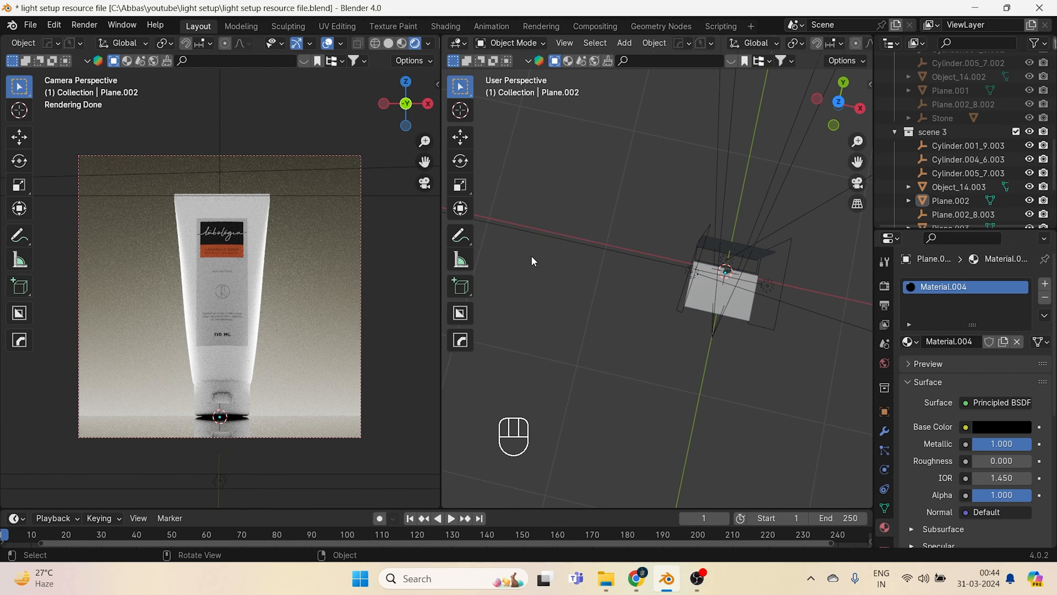
- Set the camera's vertical lens shift (Shift Y) to 0.348
{"action": "scroll", "coordinate": [720, 223], "scroll_direction": "down", "scroll_amount": 3}
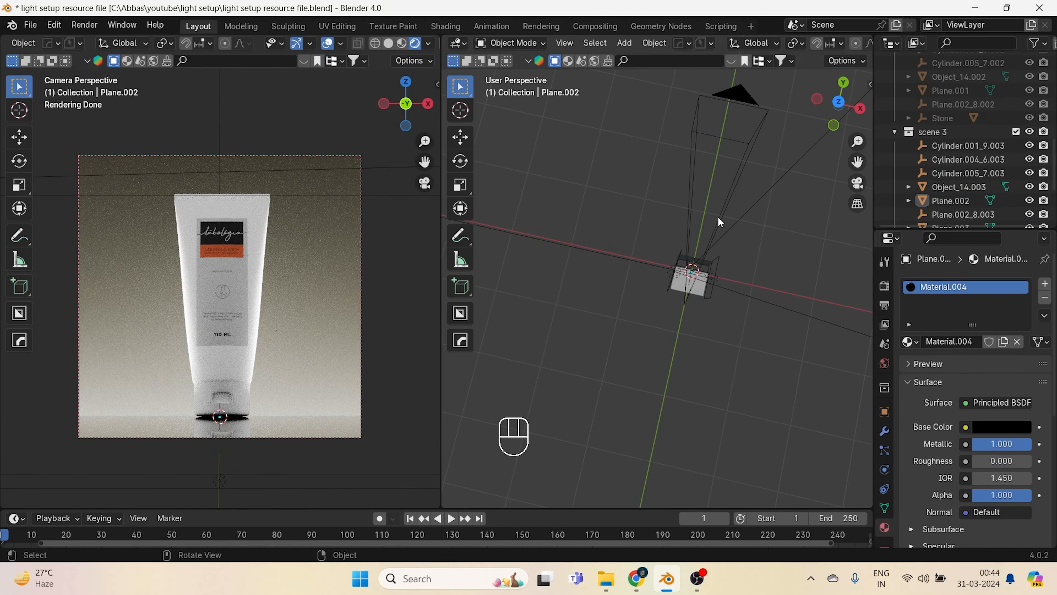
{"action": "left_click", "coordinate": [788, 121]}
{"action": "left_click_drag", "start_coordinate": [995, 398], "coordinate": [1020, 399], "text": "shift"}
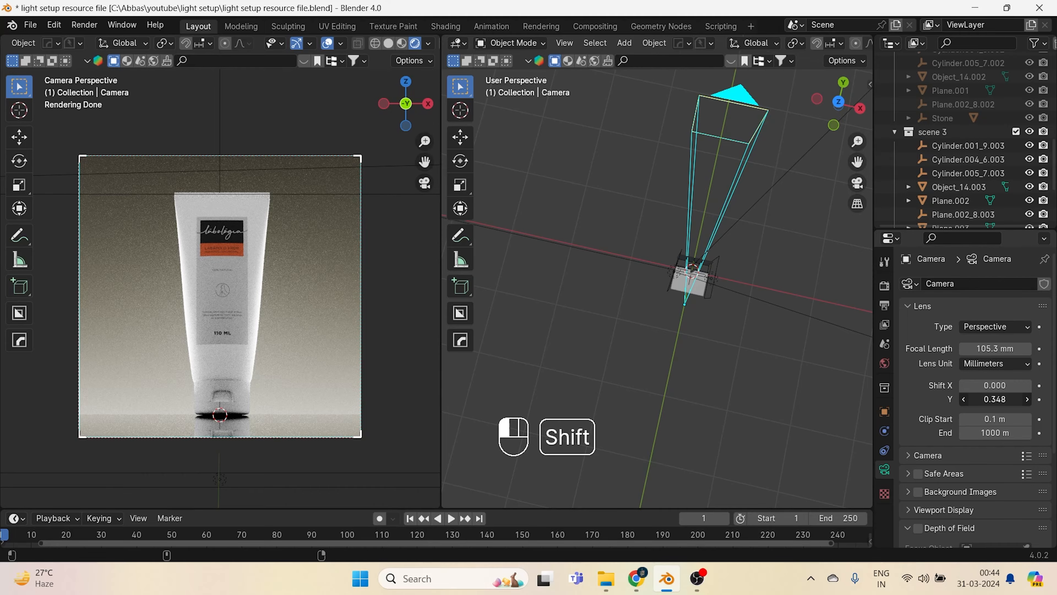
- Lower the cosmetic tube slightly along global Z so its cap sits on the reflective floor
{"action": "scroll", "coordinate": [684, 420], "scroll_direction": "up", "scroll_amount": 3}
{"action": "left_click", "coordinate": [245, 380]}
{"action": "scroll", "coordinate": [245, 380], "scroll_direction": "up", "scroll_amount": 4}
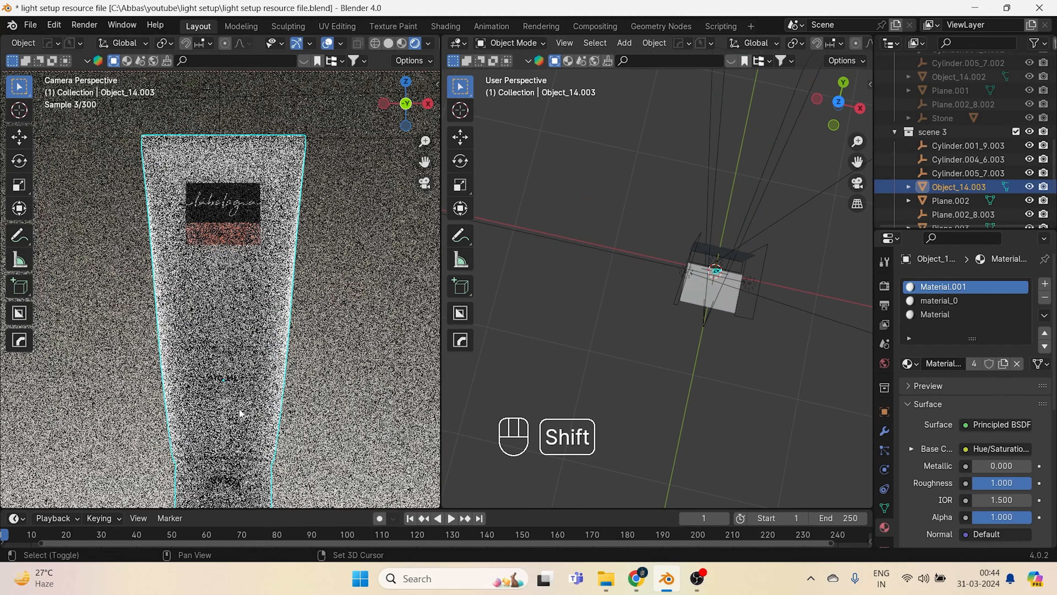
{"action": "left_click_drag", "start_coordinate": [245, 471], "coordinate": [243, 311], "text": "shift"}
{"action": "scroll", "coordinate": [243, 312], "scroll_direction": "up", "scroll_amount": 1}
{"action": "key", "text": "g"}
{"action": "key", "text": "z"}
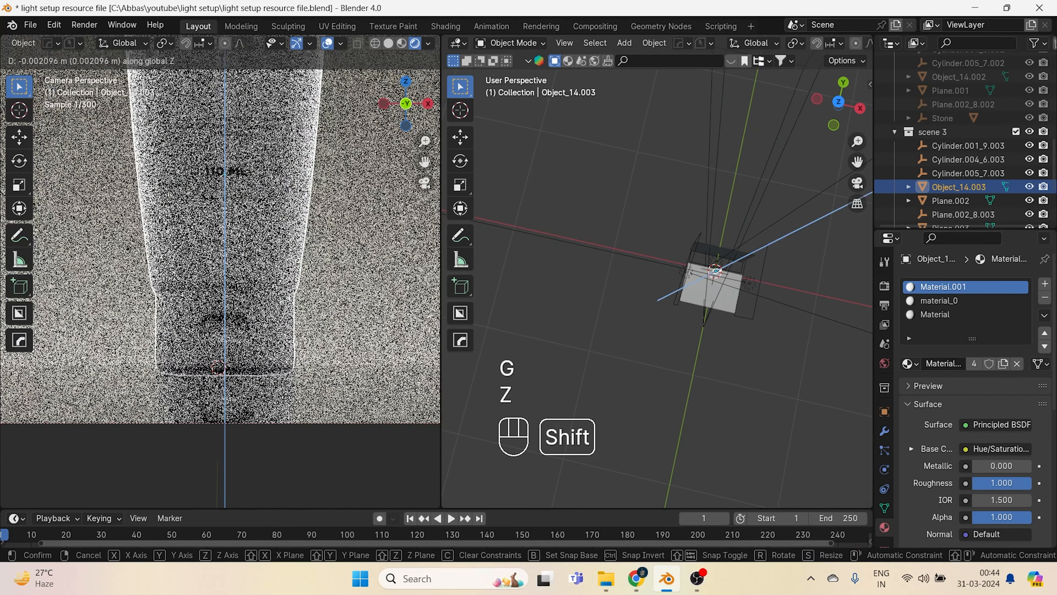
{"action": "left_click", "coordinate": [286, 390]}
- Move the tube a short distance along negative global Y, towards the camera and away from the backdrop
{"action": "key", "text": "g"}
{"action": "key", "text": "y"}
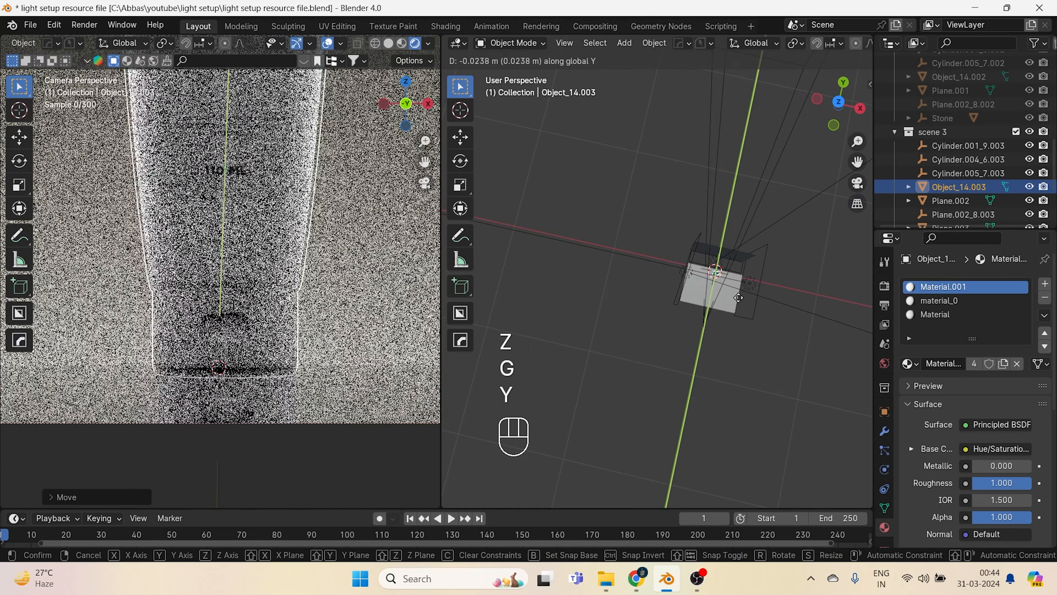
{"action": "left_click", "coordinate": [735, 301]}
{"action": "scroll", "coordinate": [208, 287], "scroll_direction": "down", "scroll_amount": 7}
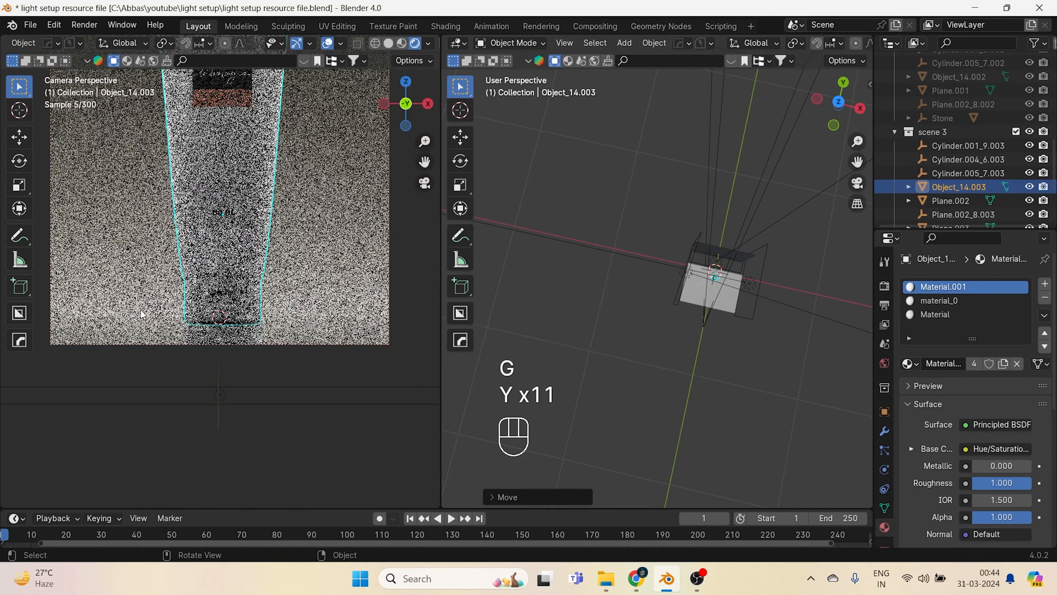
{"action": "middle_click_drag", "start_coordinate": [208, 288], "coordinate": [201, 310], "text": "shift"}
{"action": "scroll", "coordinate": [201, 310], "scroll_direction": "up", "scroll_amount": 2}
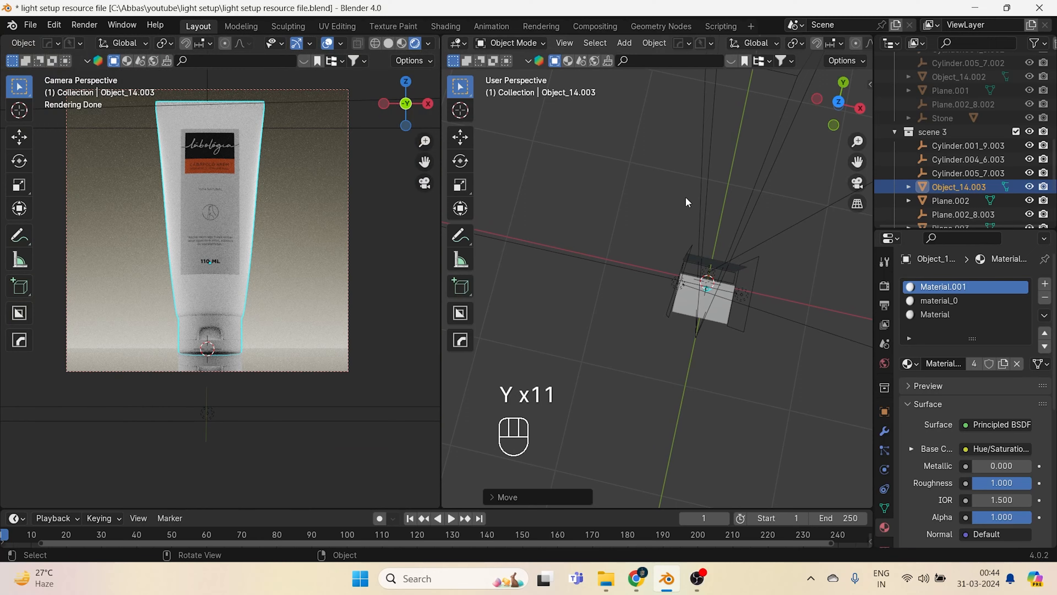
- Set the camera's focal length to 98.4 mm and raise the camera slightly along global Z
{"action": "left_click", "coordinate": [708, 328]}
{"action": "left_click_drag", "start_coordinate": [995, 348], "coordinate": [970, 348], "text": "shift"}
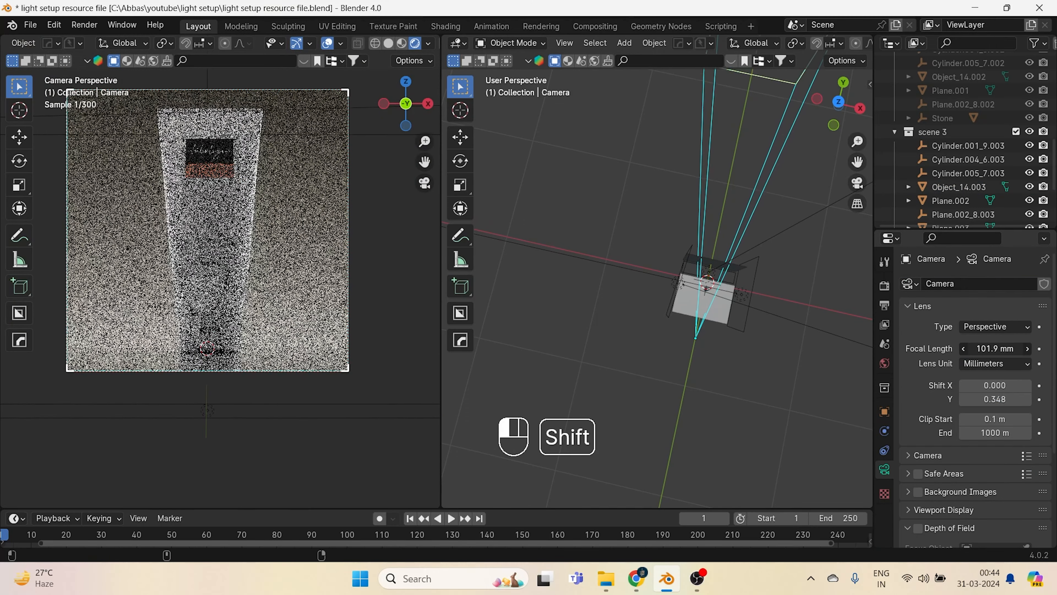
{"action": "key", "text": "g"}
{"action": "key", "text": "z"}
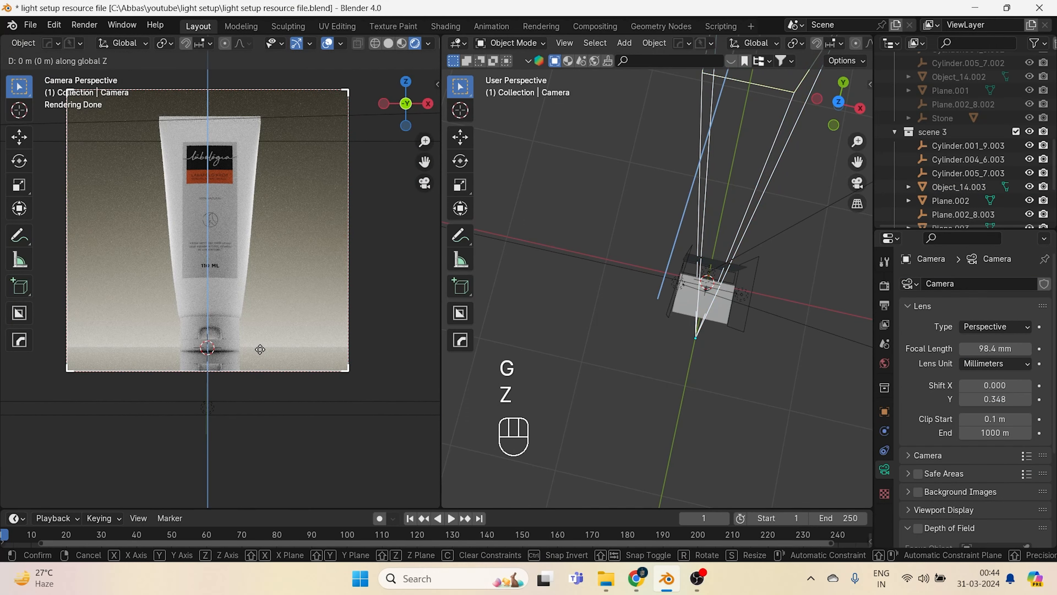
{"action": "left_click", "coordinate": [612, 313], "text": "shift"}
- Set the power of the centred back area light to 15 W
{"action": "middle_click_drag", "start_coordinate": [612, 313], "coordinate": [591, 264]}
{"action": "left_click", "coordinate": [566, 238]}
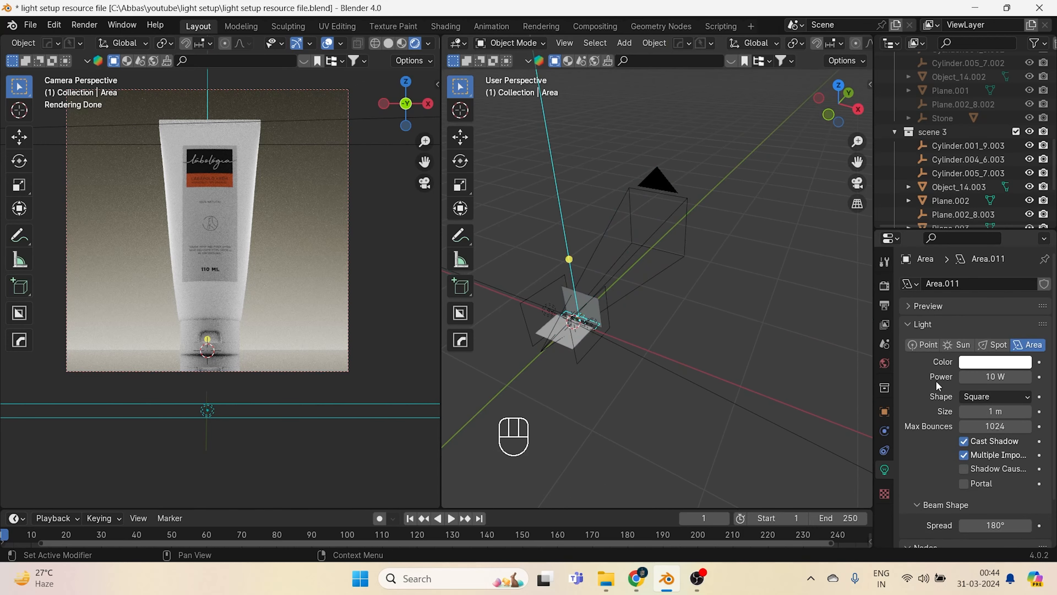
{"action": "left_click", "coordinate": [988, 376]}
{"action": "type", "text": "15"}
{"action": "key", "text": "Return"}
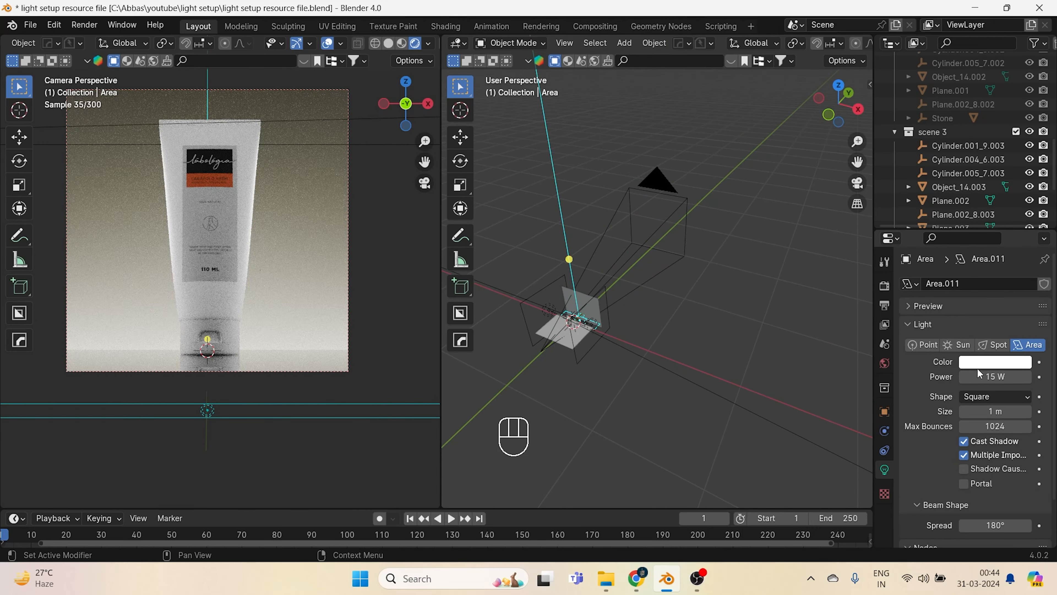
{"action": "middle_click_drag", "start_coordinate": [377, 311], "coordinate": [19, 340], "text": "shift"}
{"action": "mouse_move", "coordinate": [338, 312]}
{"action": "middle_mouse_down", "text": "shift"}
{"action": "mouse_move", "coordinate": [231, 332]}
{"action": "mouse_move", "coordinate": [271, 313]}
{"action": "middle_mouse_up", "text": "shift"}
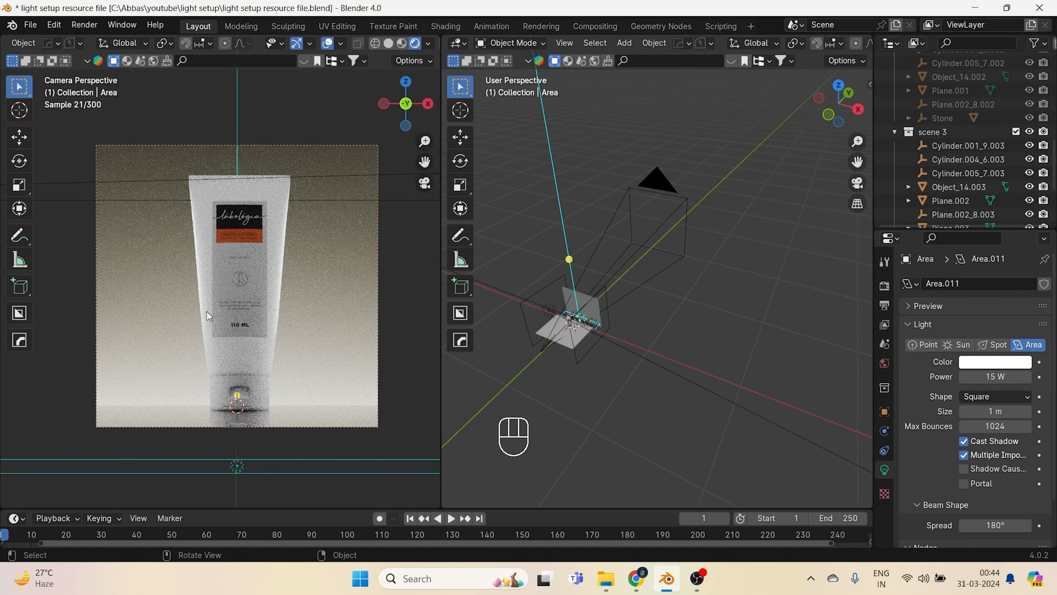
- Switch the camera view to solid shading, save the file and render the standing-tube scene
{"action": "key", "text": "z"}
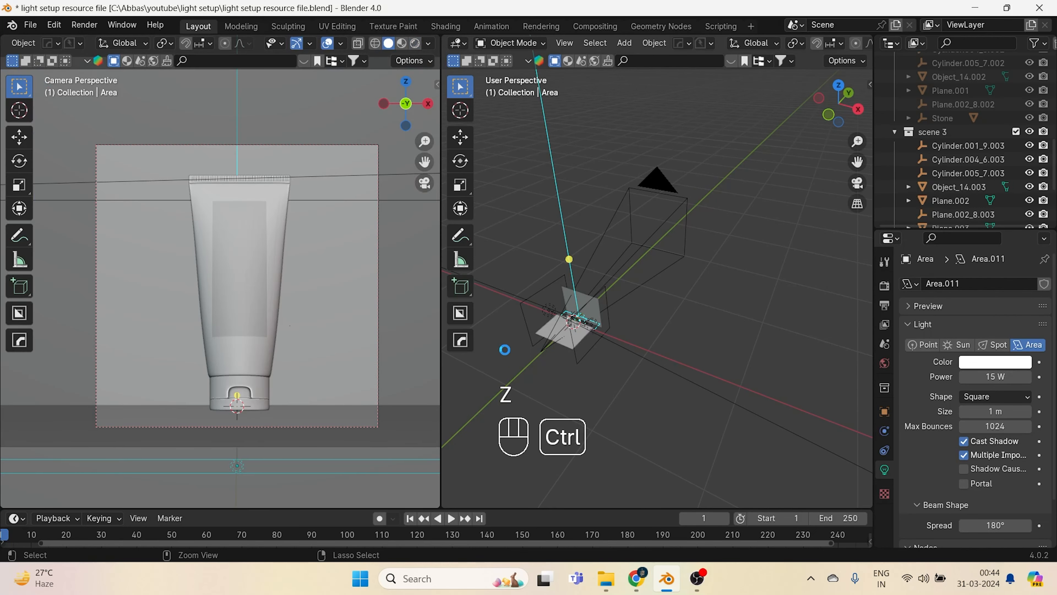
{"action": "key", "text": "ctrl+s"}
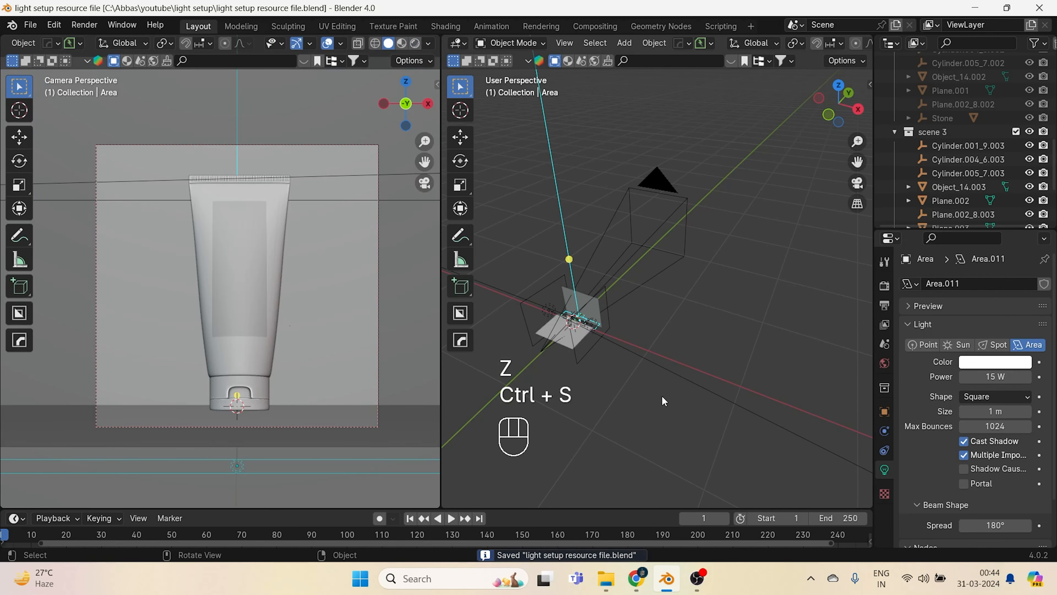
{"action": "key", "text": "F12"}
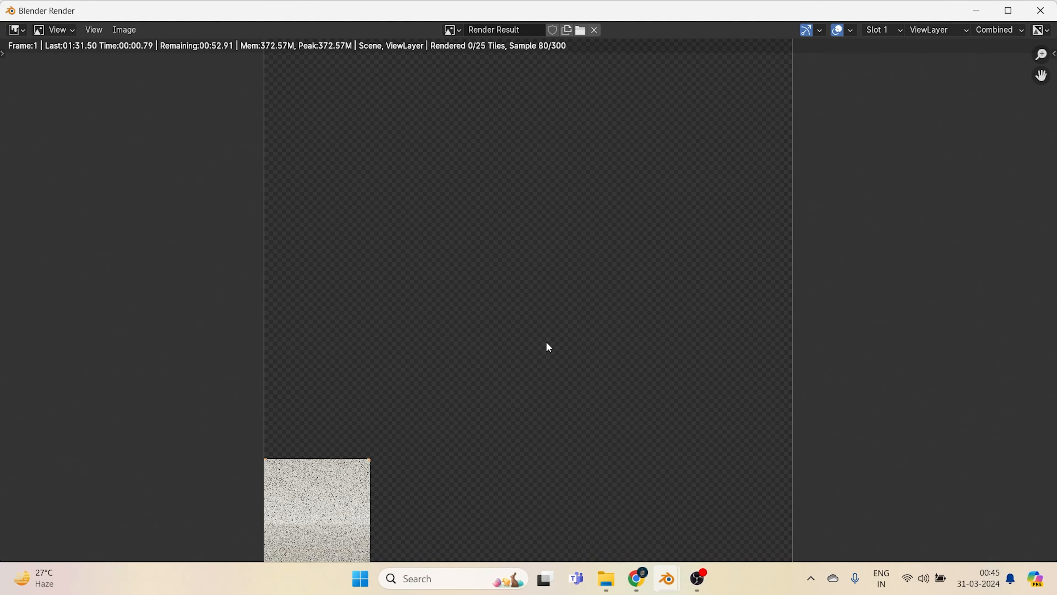
{"action": "scroll", "coordinate": [521, 350], "scroll_direction": "down", "scroll_amount": 2}
{"action": "scroll", "coordinate": [502, 345], "scroll_direction": "up", "scroll_amount": 1}
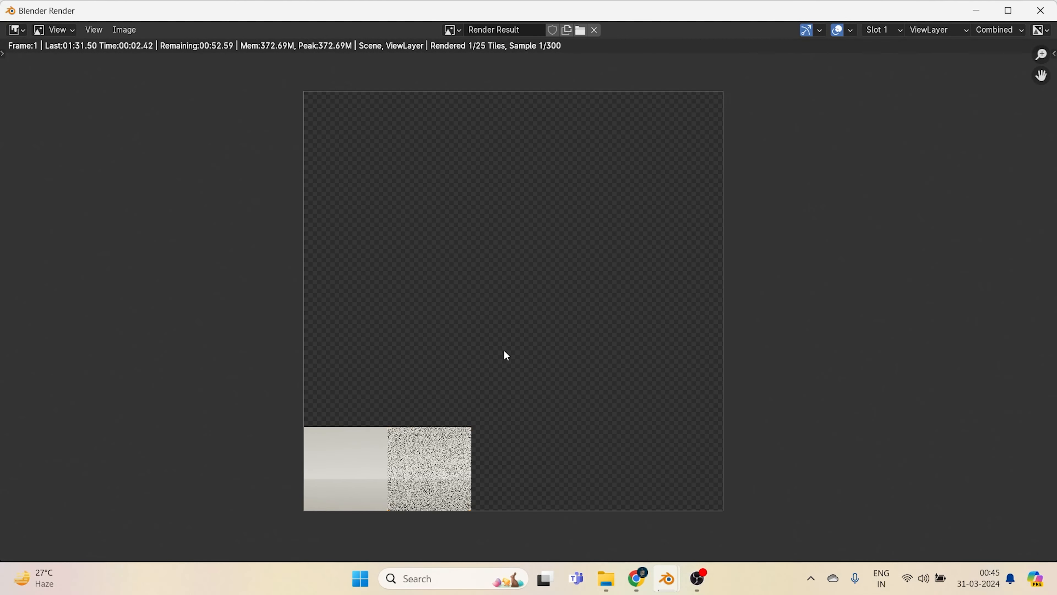